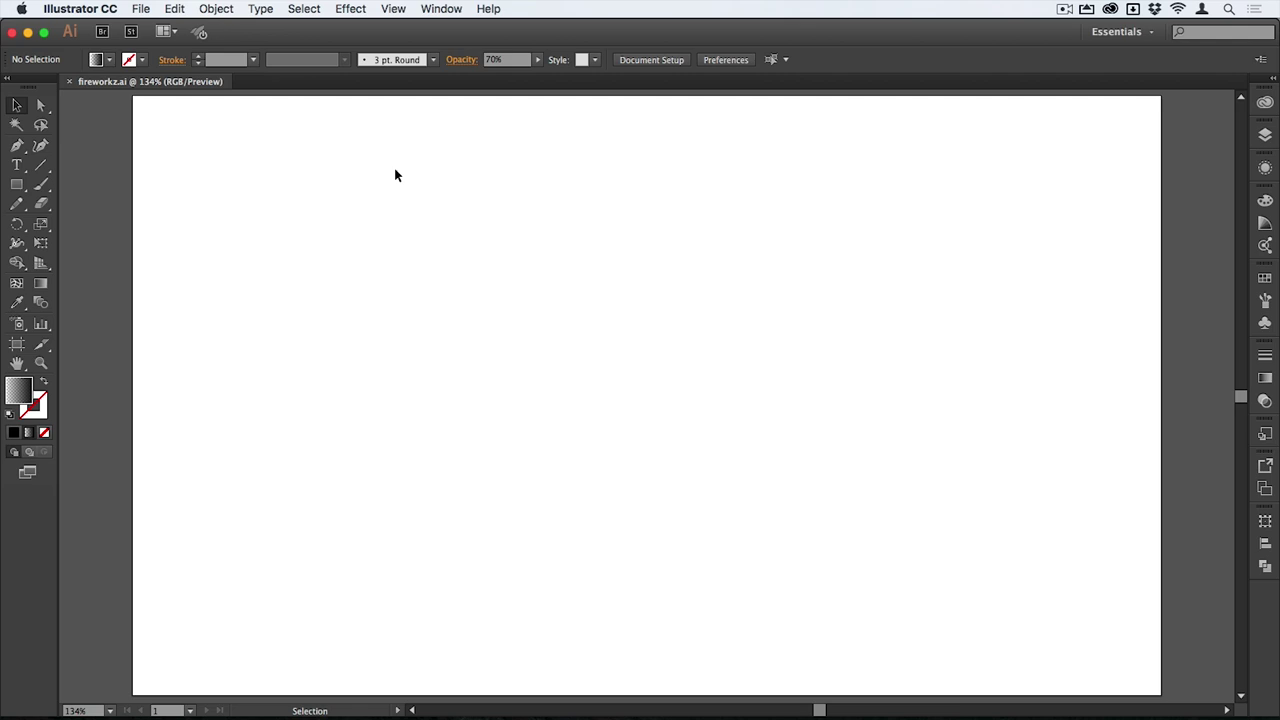
- Draw a rectangle about 323 × 180 mm just inside the artboard edges, with the default white fill and no stroke
key(m)
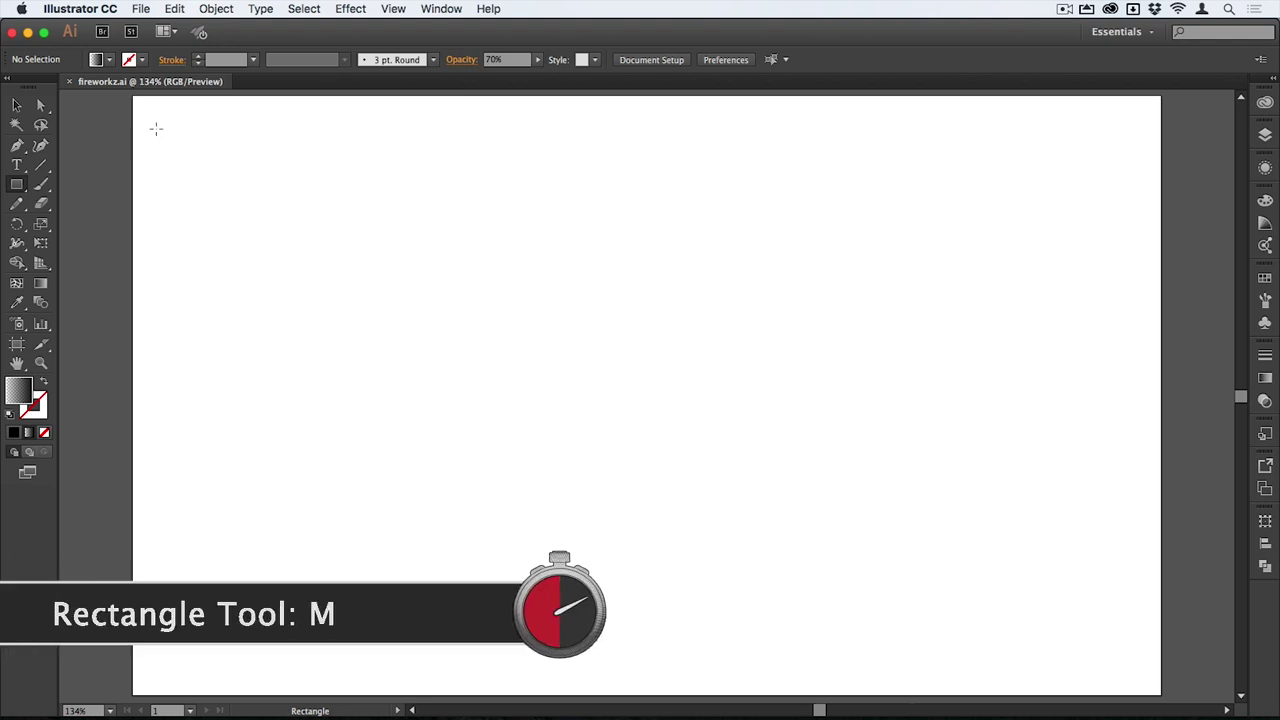
drag(157, 119, 1138, 666)
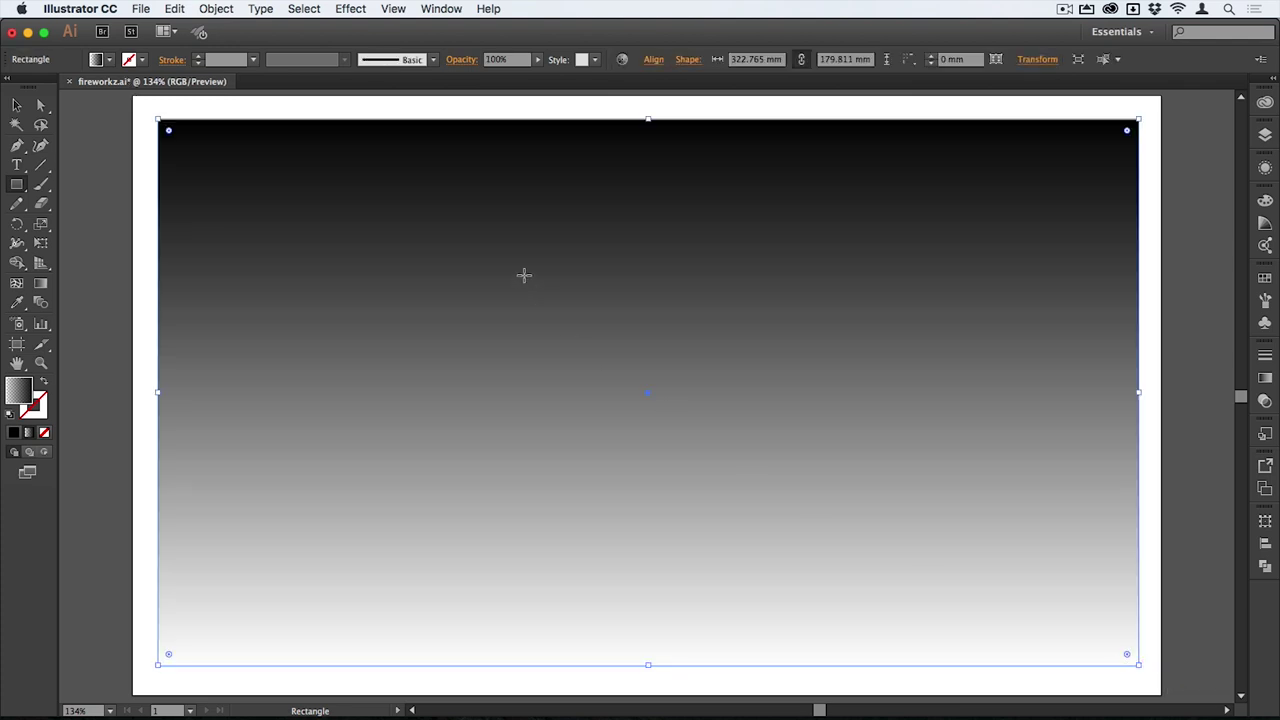
key(d)
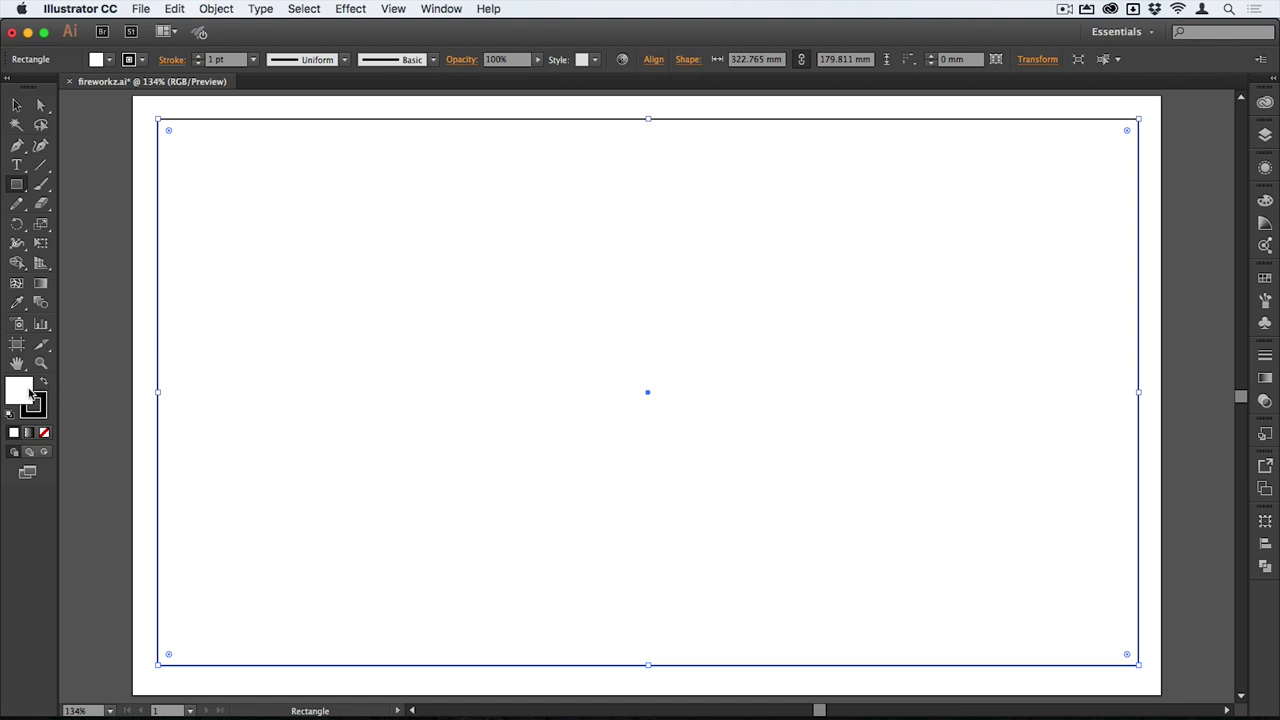
key(x)
key(slash)
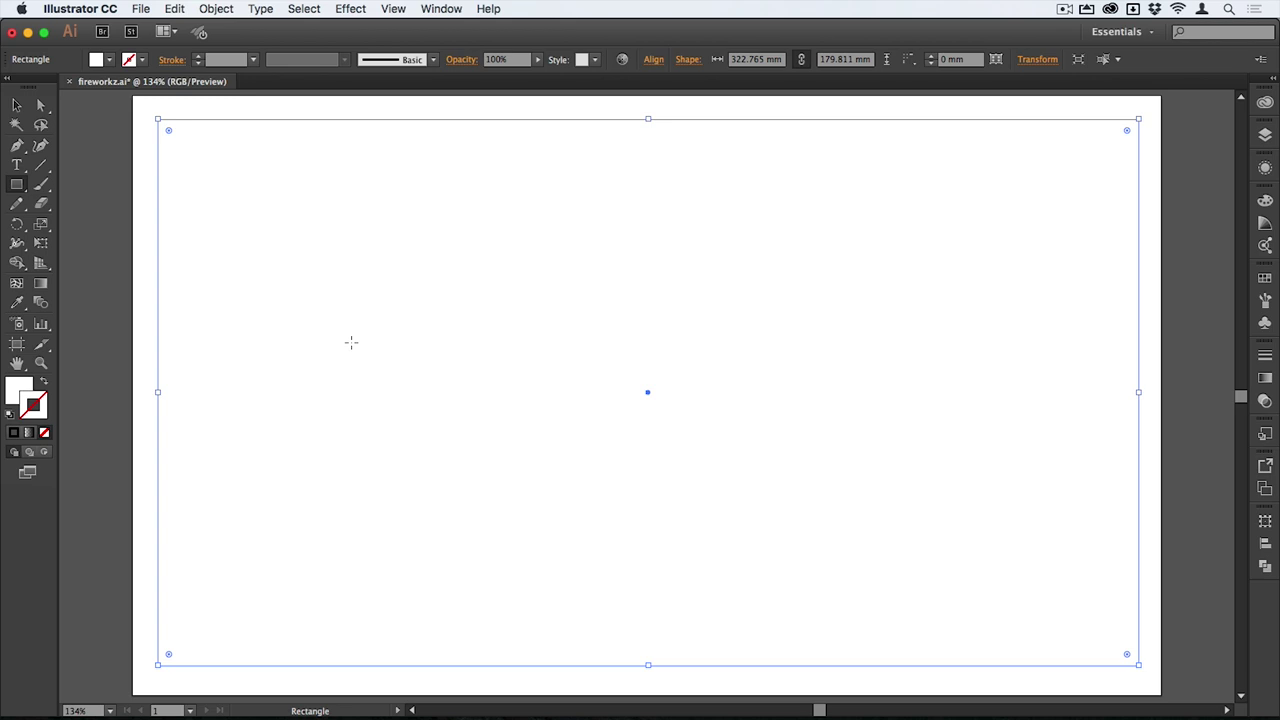
- Apply the linear gradient to the rectangle's fill and set the gradient's start stop to 100% opacity
key(x)
key(period)
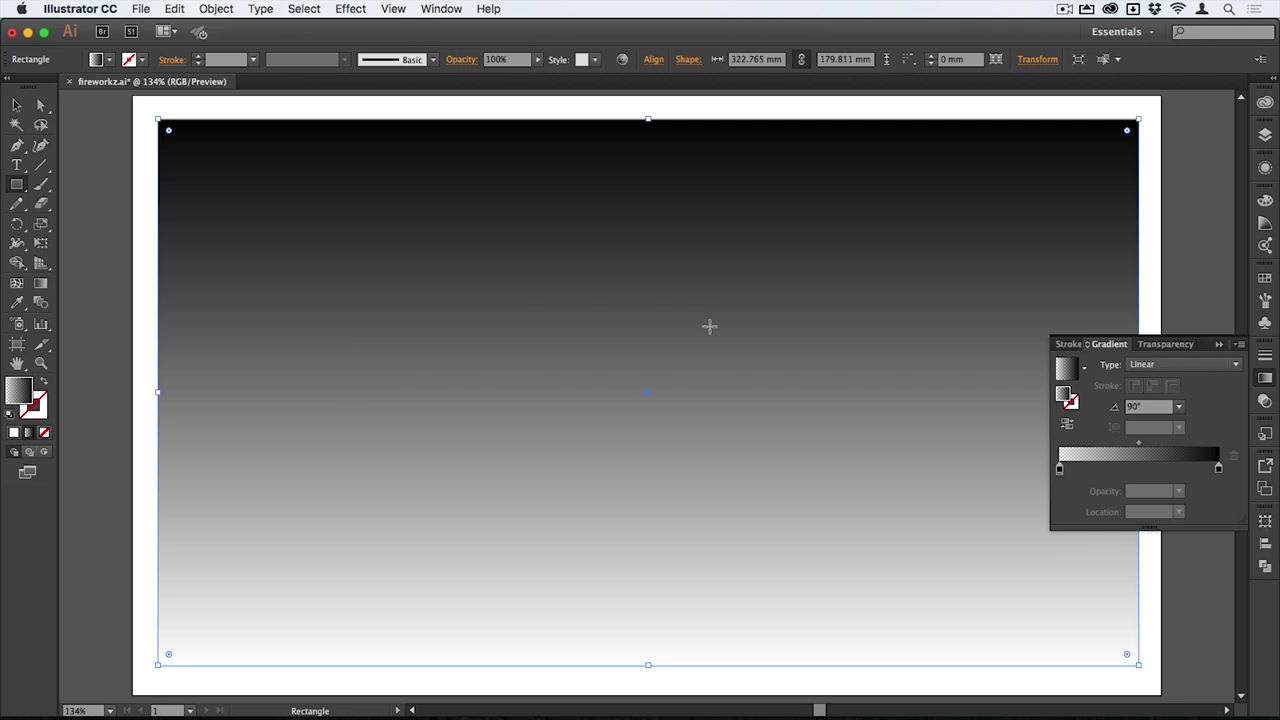
click(1060, 470)
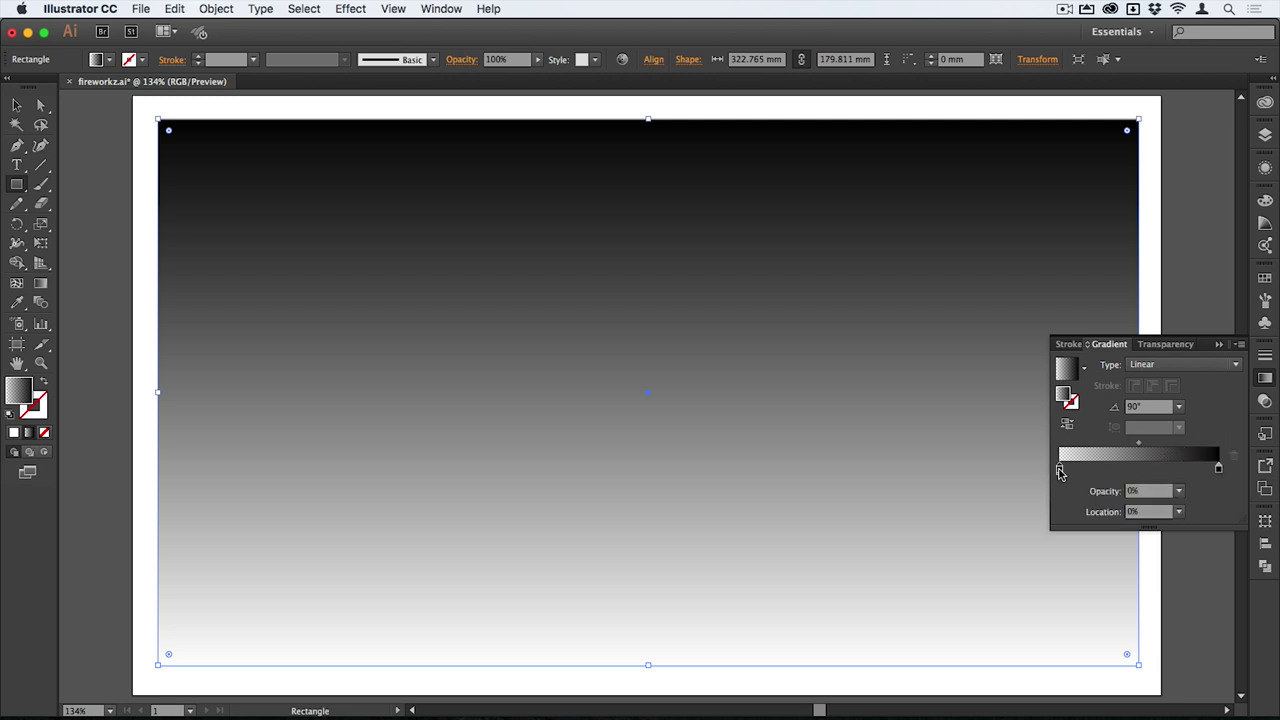
click(1179, 491)
click(1202, 686)
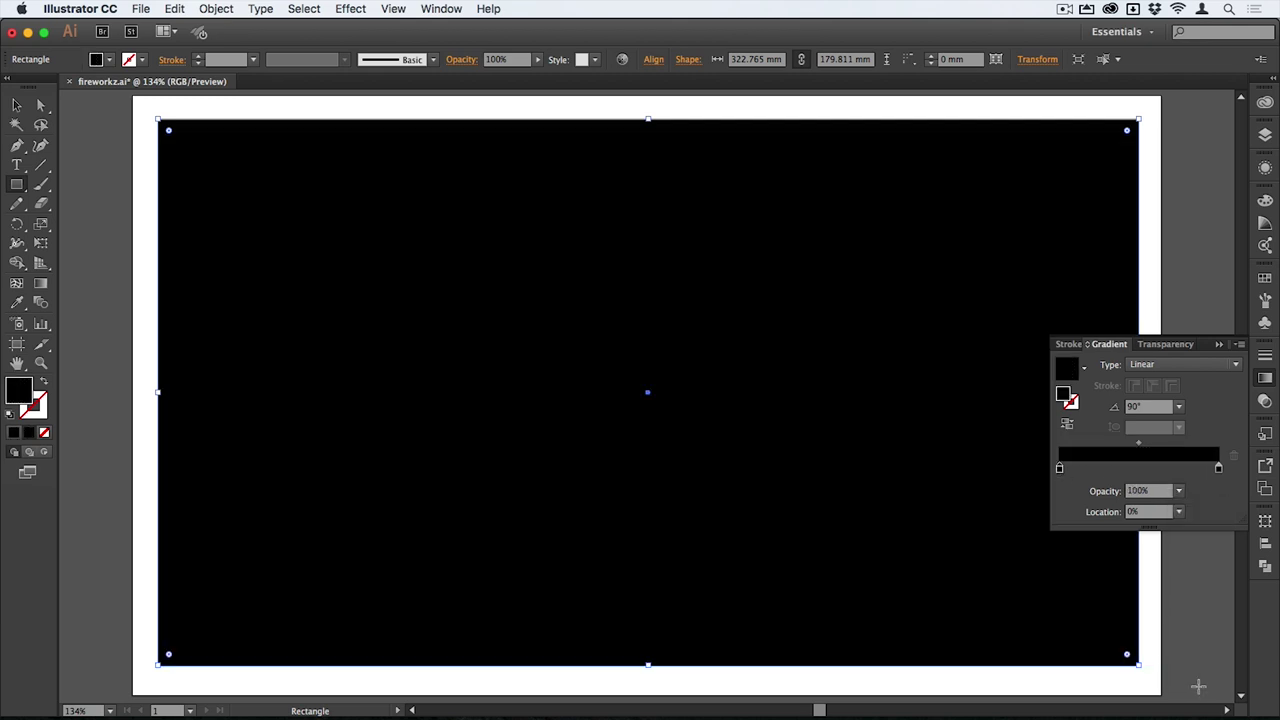
- Colour the gradient's start stop with the R=0 G=113 B=188 swatch and lower its green value to 66
double_click(1061, 470)
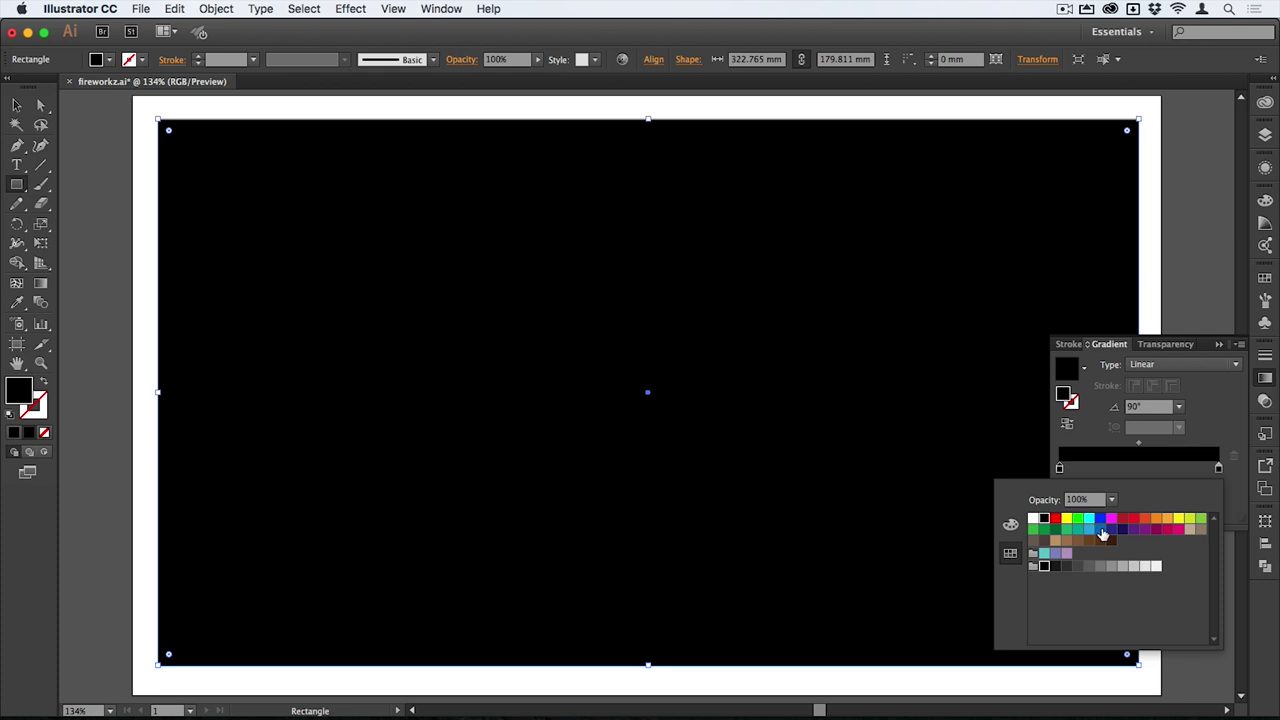
click(1100, 530)
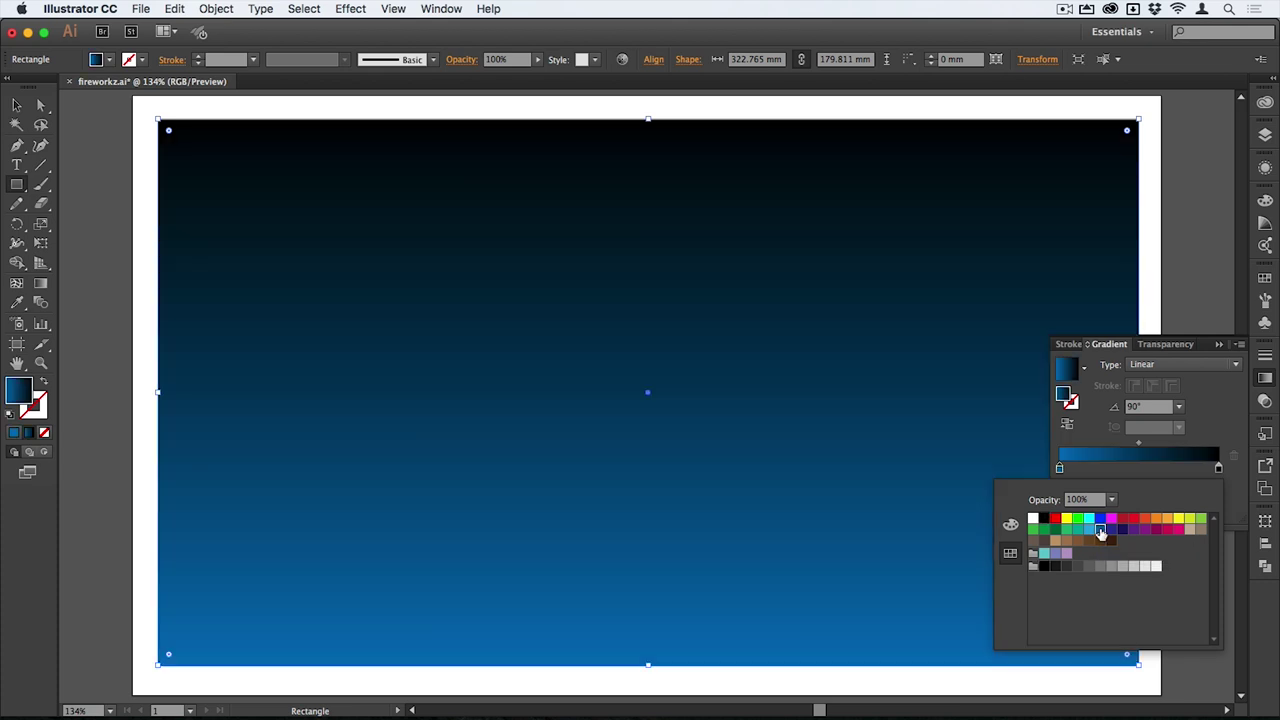
click(1112, 530)
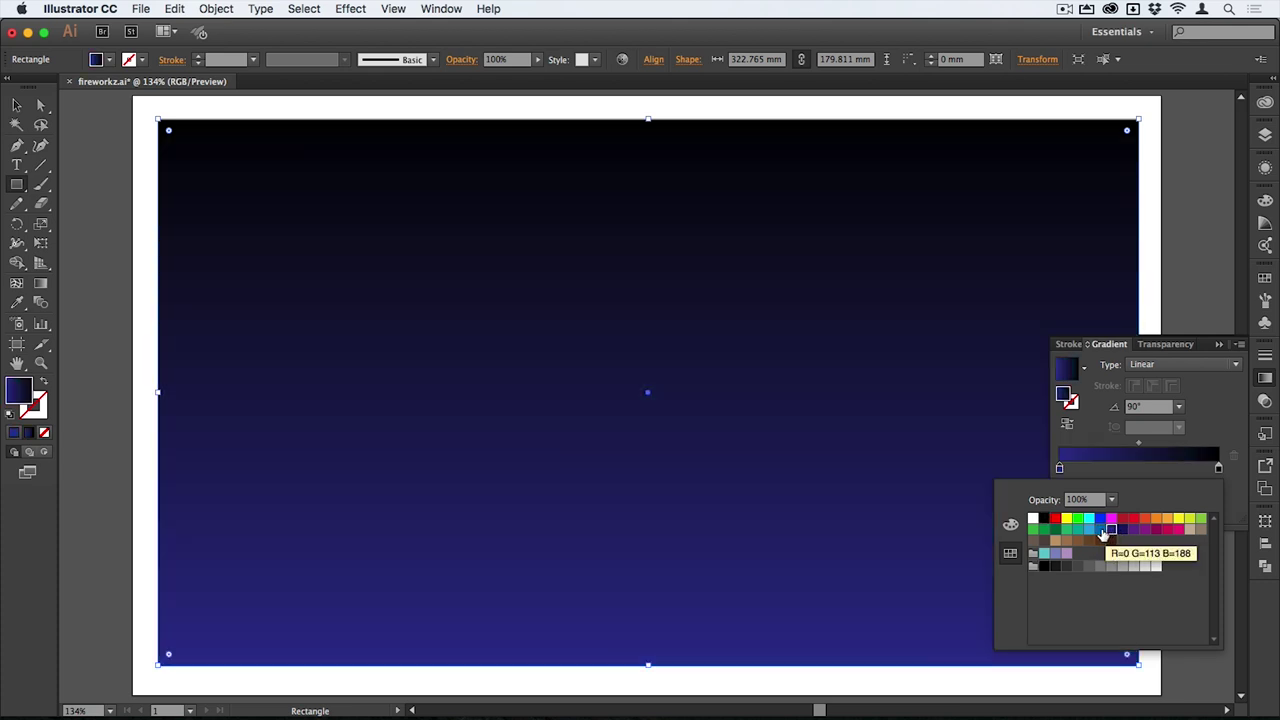
click(1100, 530)
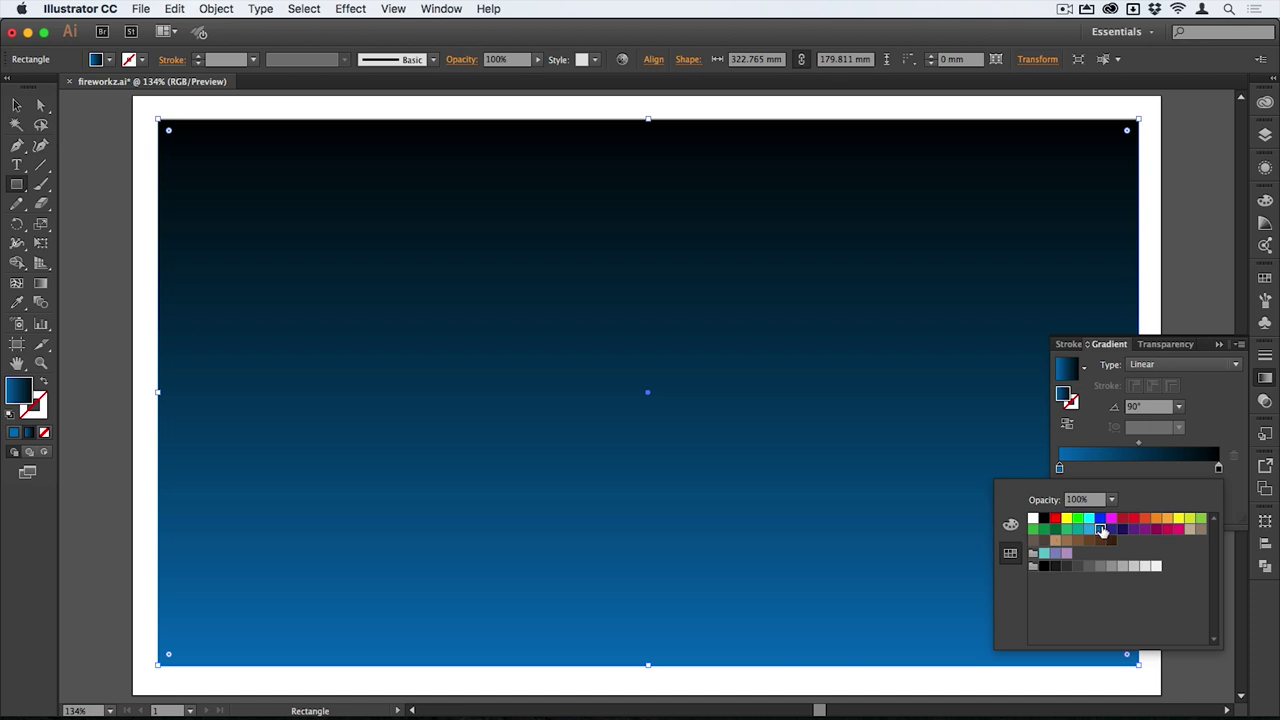
click(1010, 524)
drag(1122, 556, 1106, 558)
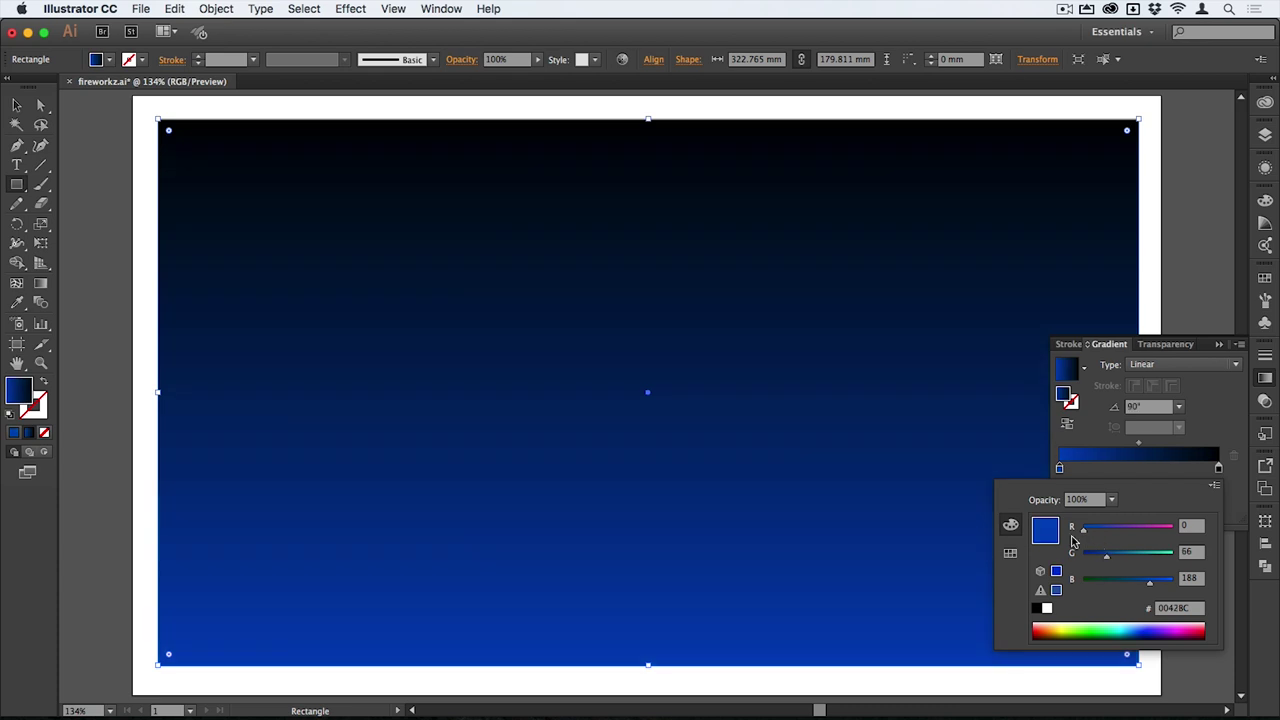
click(1208, 441)
double_click(1217, 470)
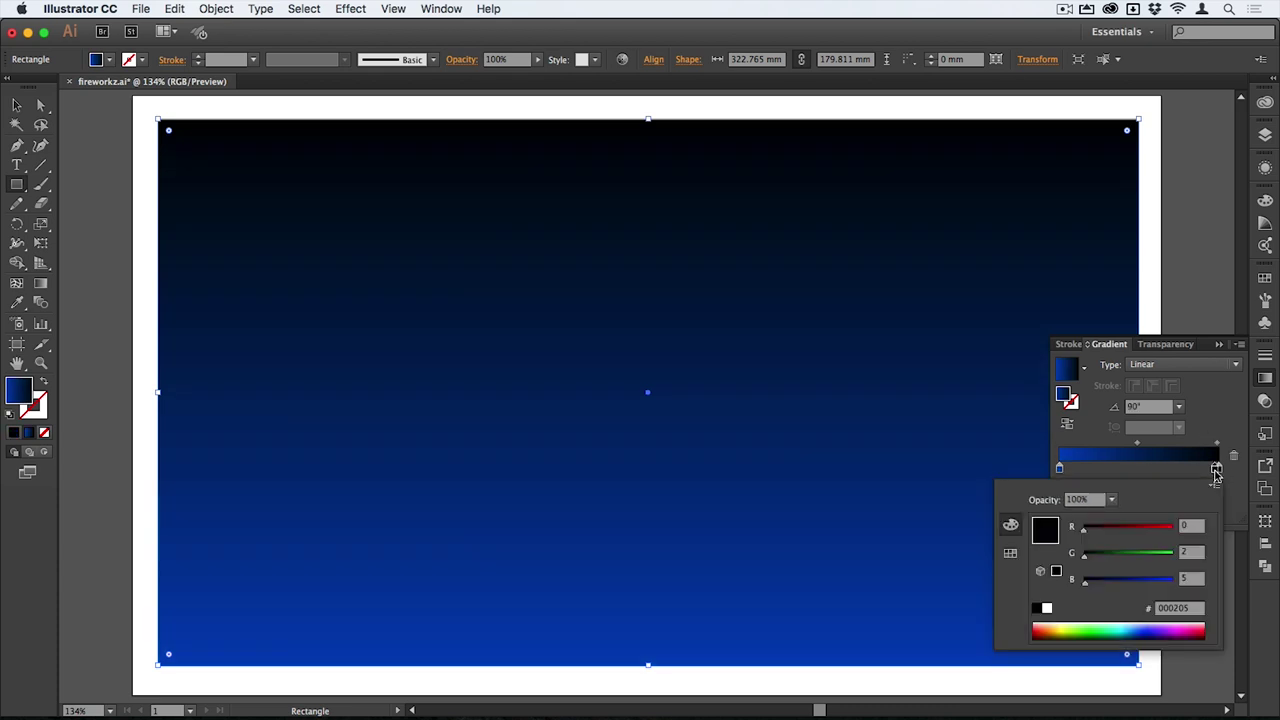
key(Escape)
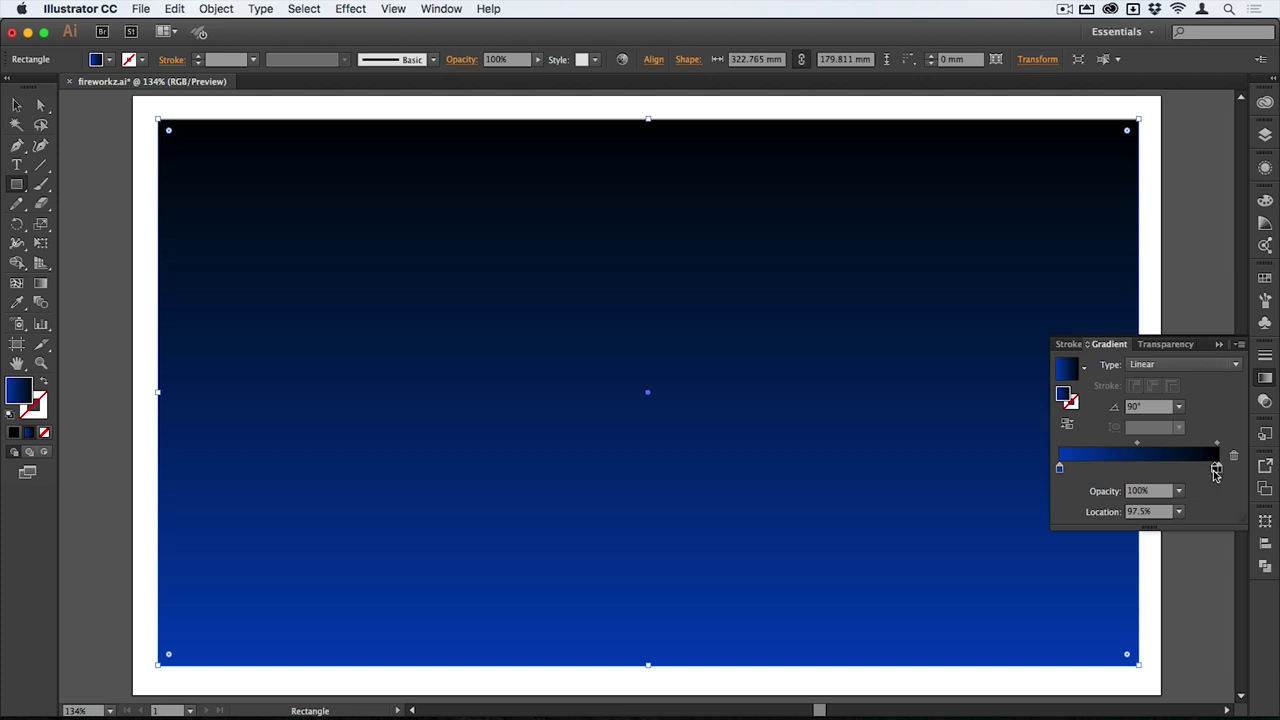
click(1218, 468)
- Tint the gradient's black end stop slightly blue by raising its blue value a little
double_click(1218, 468)
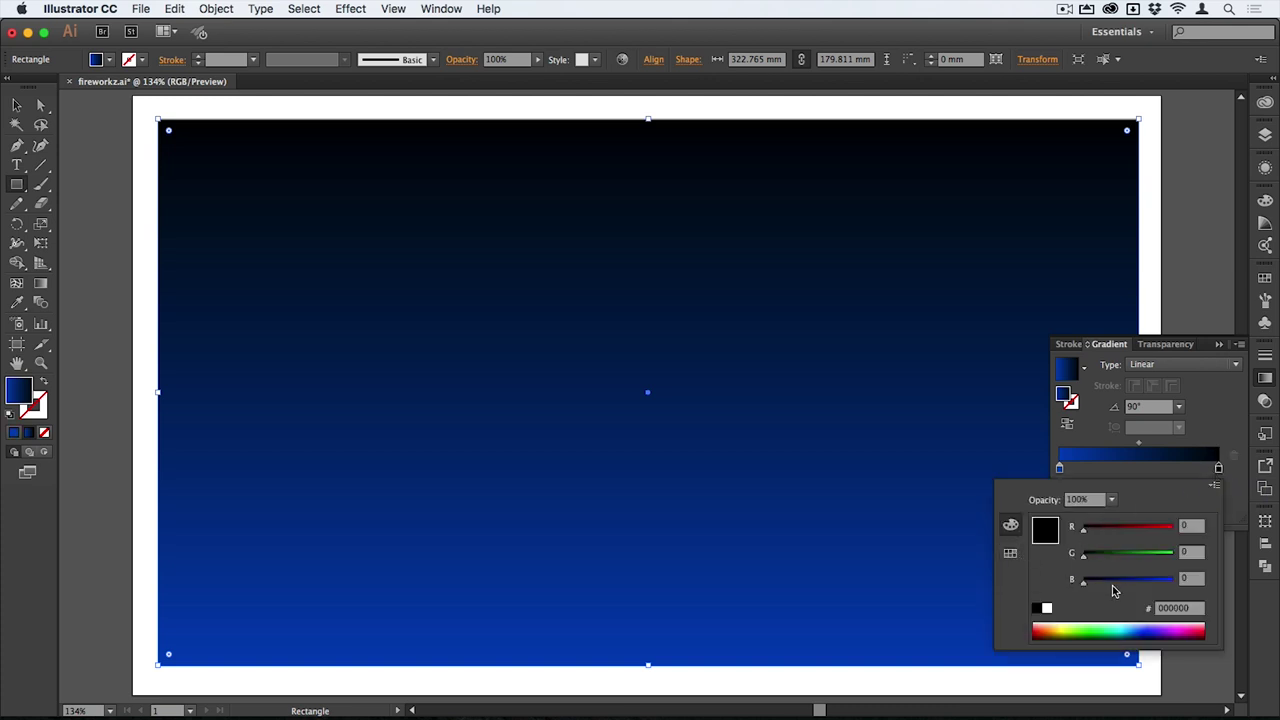
mouse_move(1090, 589)
mouse_down()
mouse_move(1118, 589)
mouse_move(1091, 589)
mouse_up()
click(1222, 437)
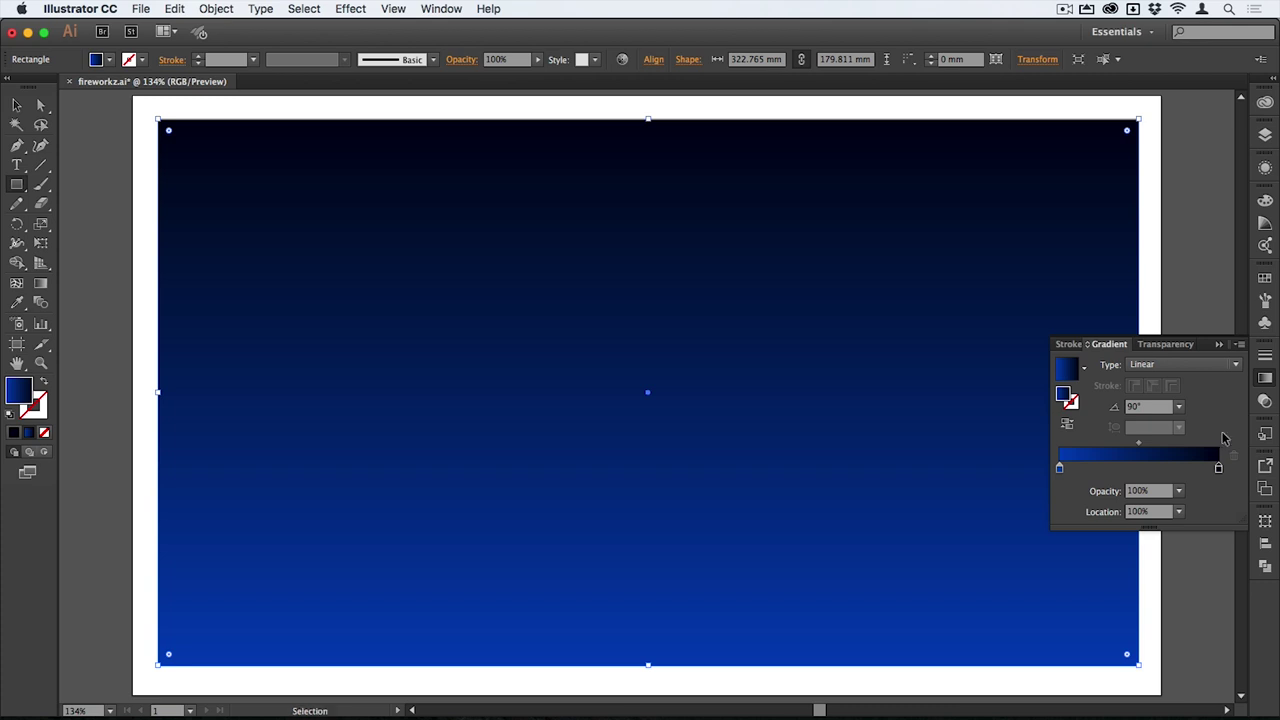
- Add a second fill to the rectangle and show its appearance attributes
key(super+slash)
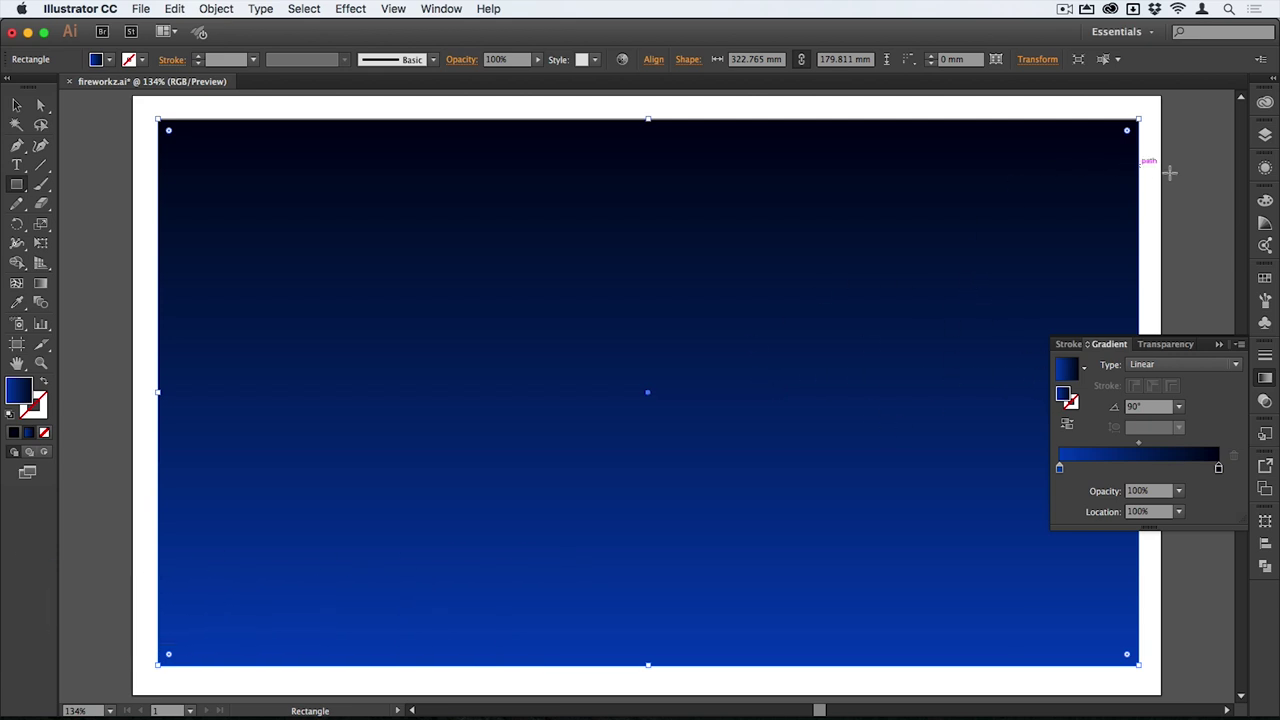
click(1263, 170)
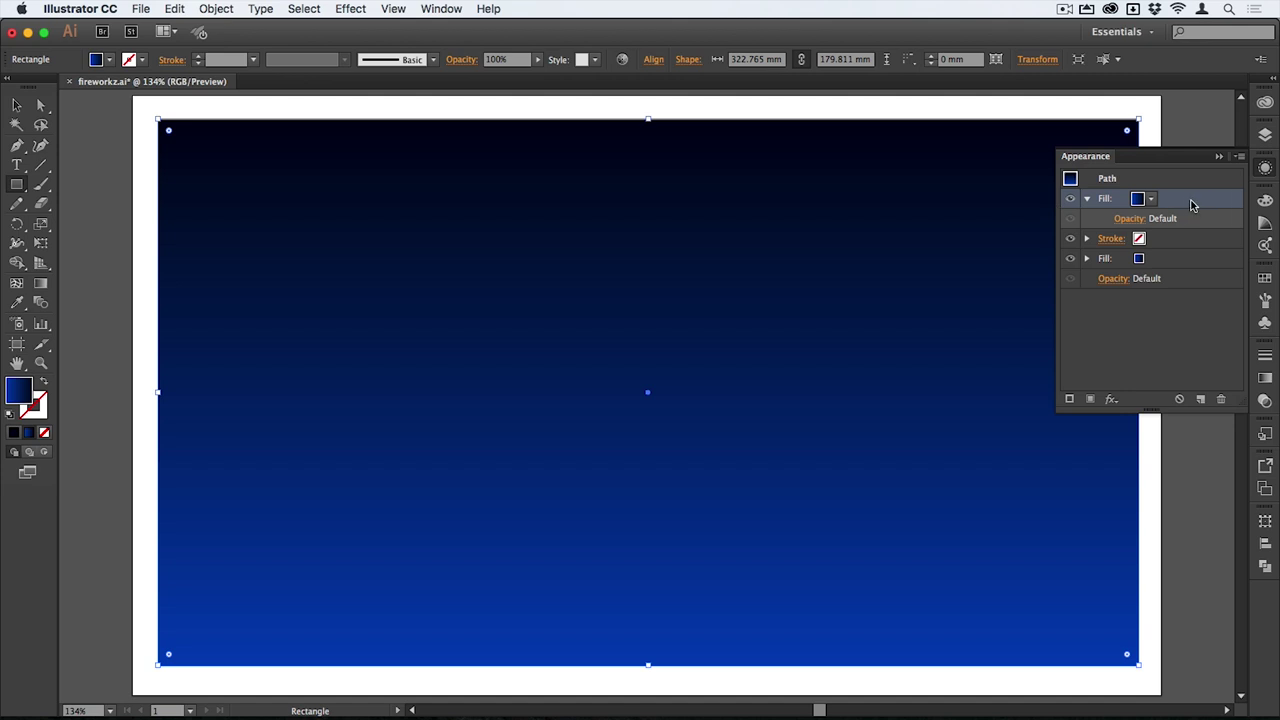
- Undo and redo the added fill to compare the rectangle's attributes with and without it
key(v)
key(super+z)
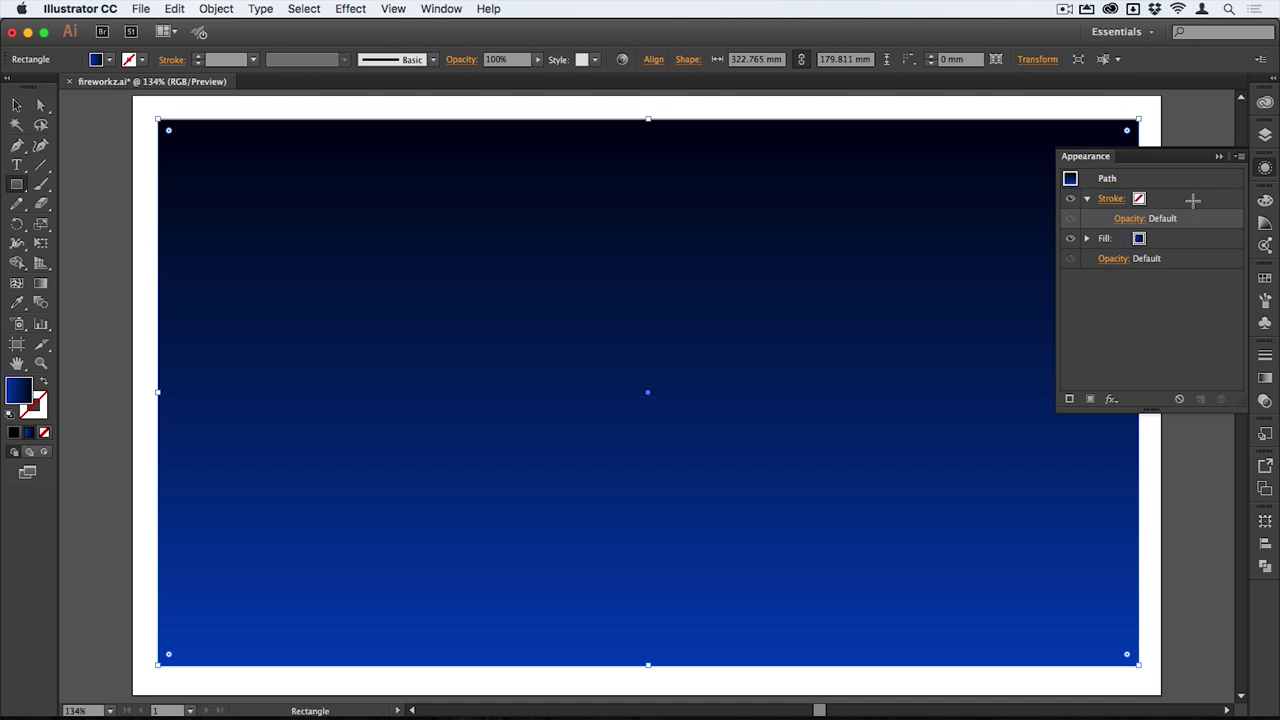
key(super)
key(super+shift+z)
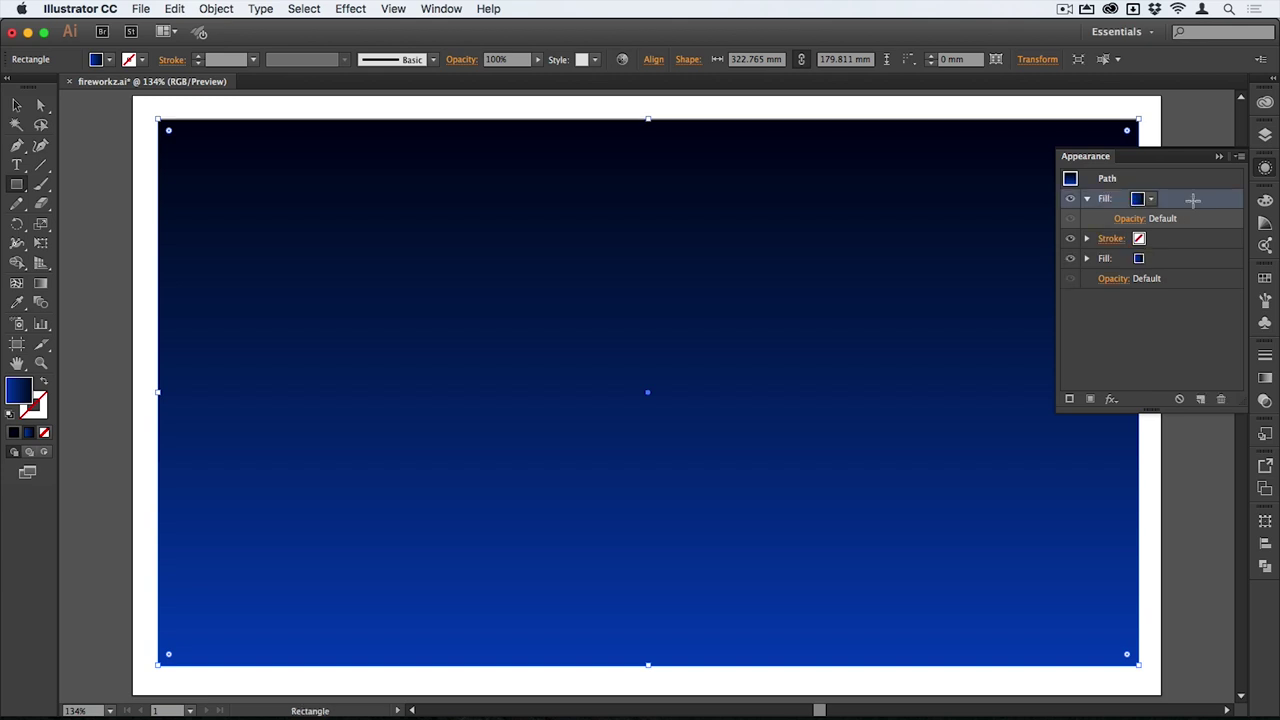
- Set the start stop of the new fill's gradient to the magenta swatch
click(1272, 172)
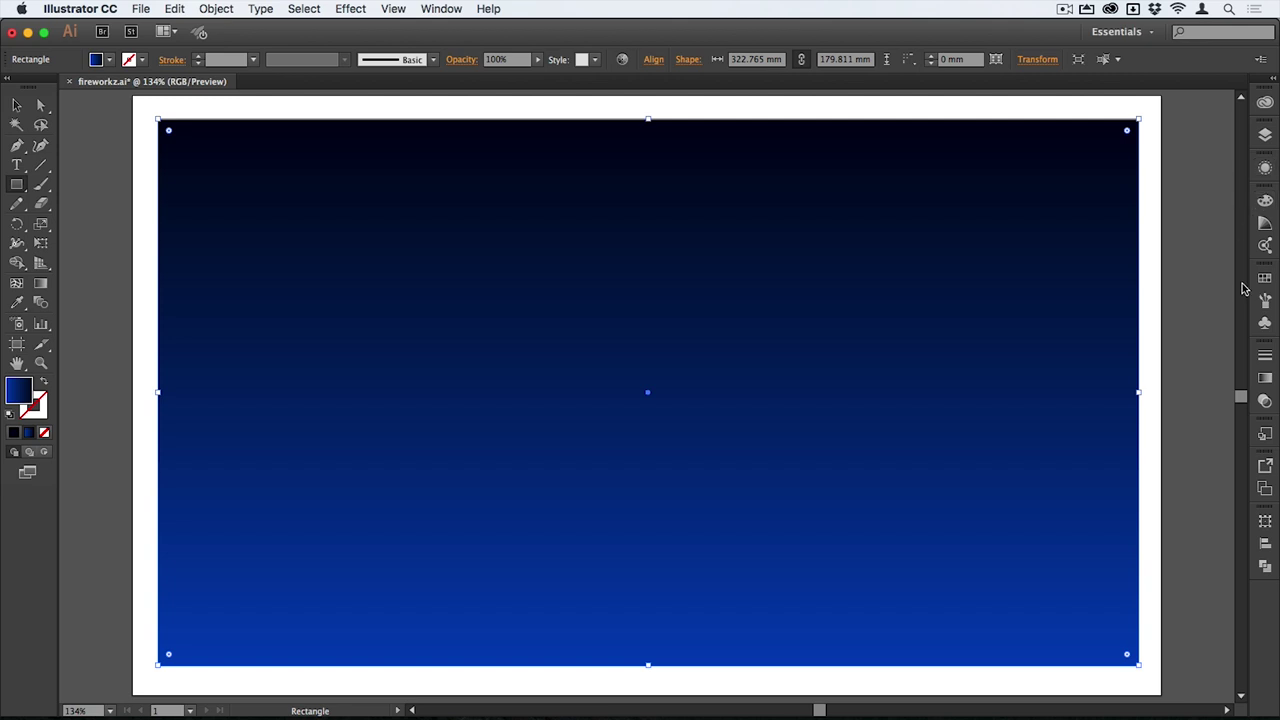
click(1268, 380)
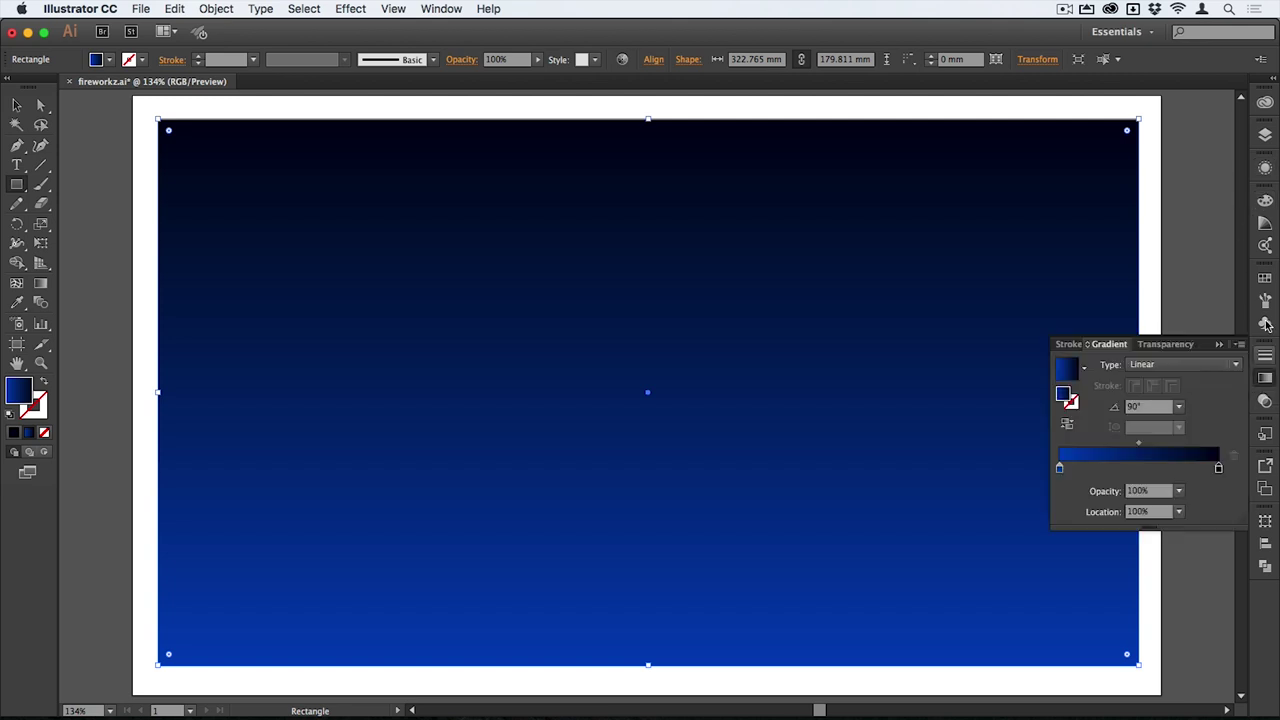
click(1266, 168)
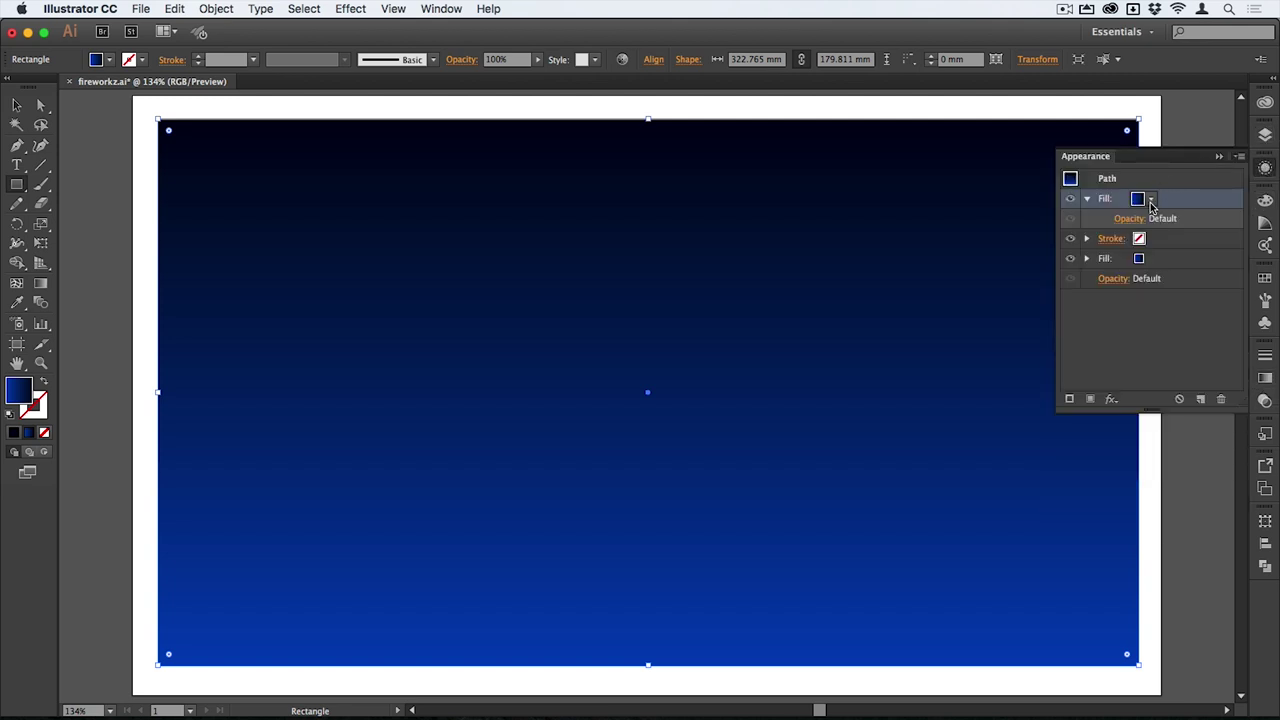
click(1260, 374)
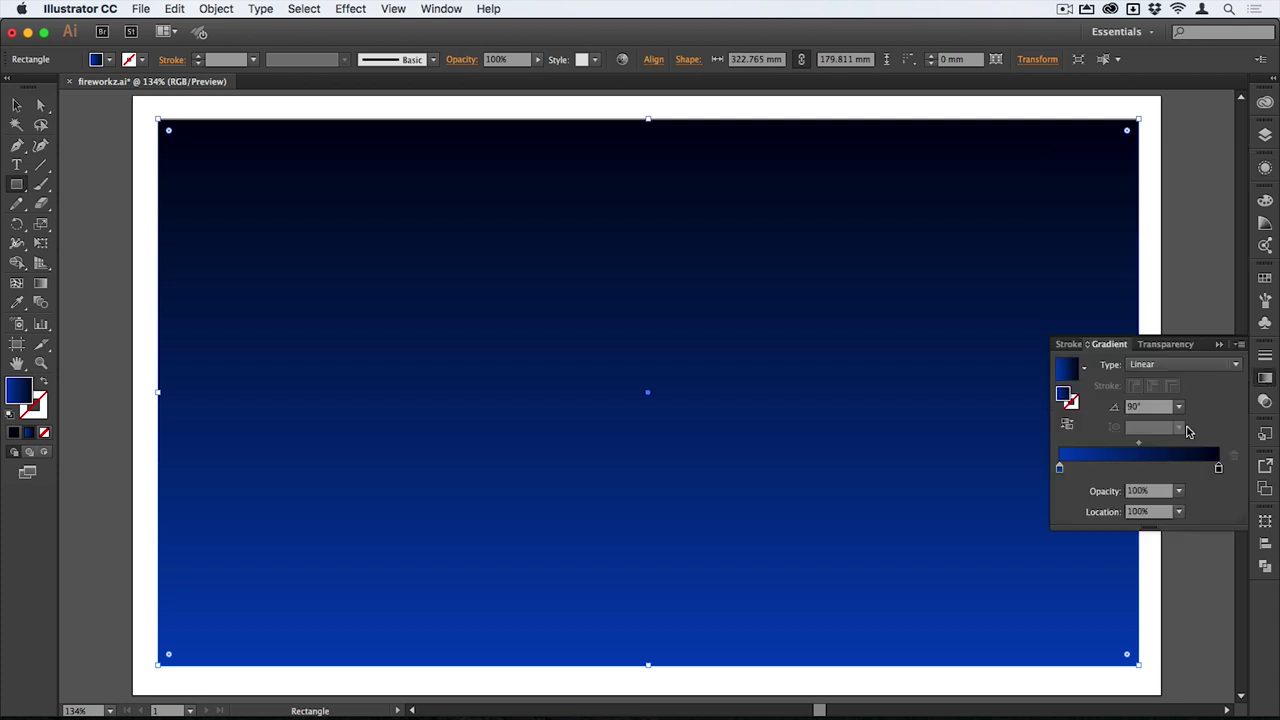
click(1060, 470)
double_click(1060, 470)
click(1010, 554)
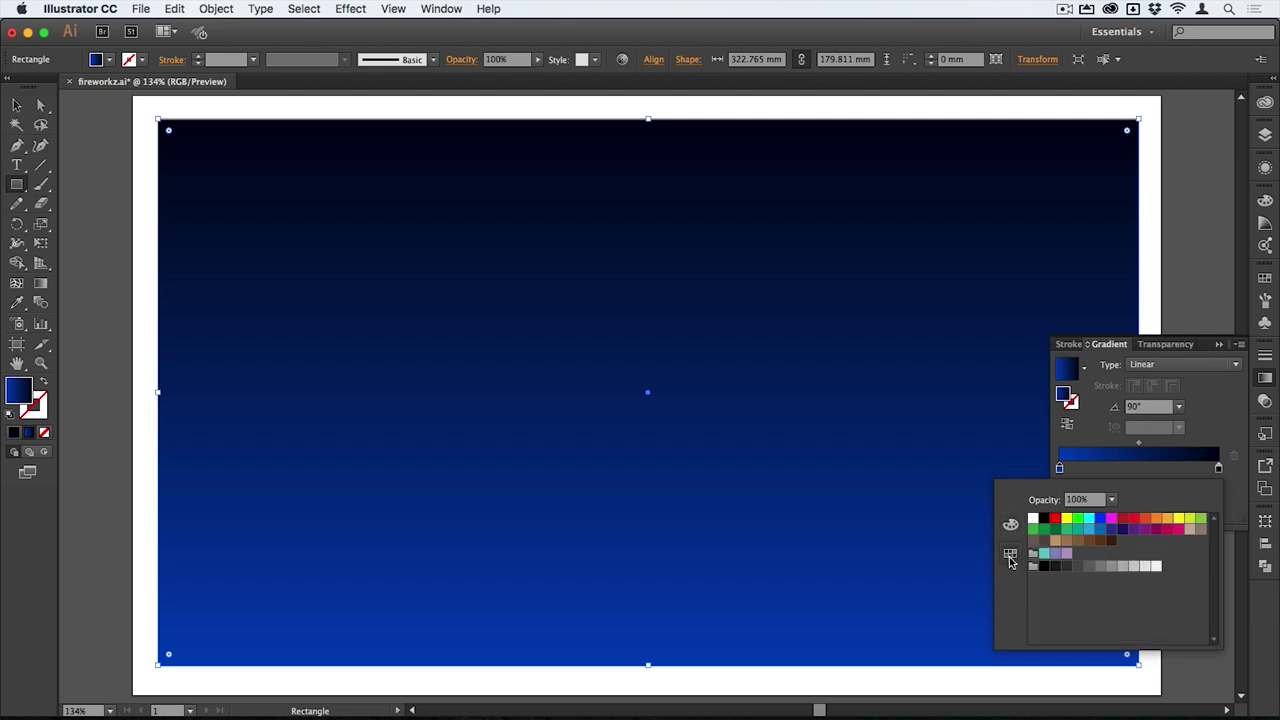
click(1111, 518)
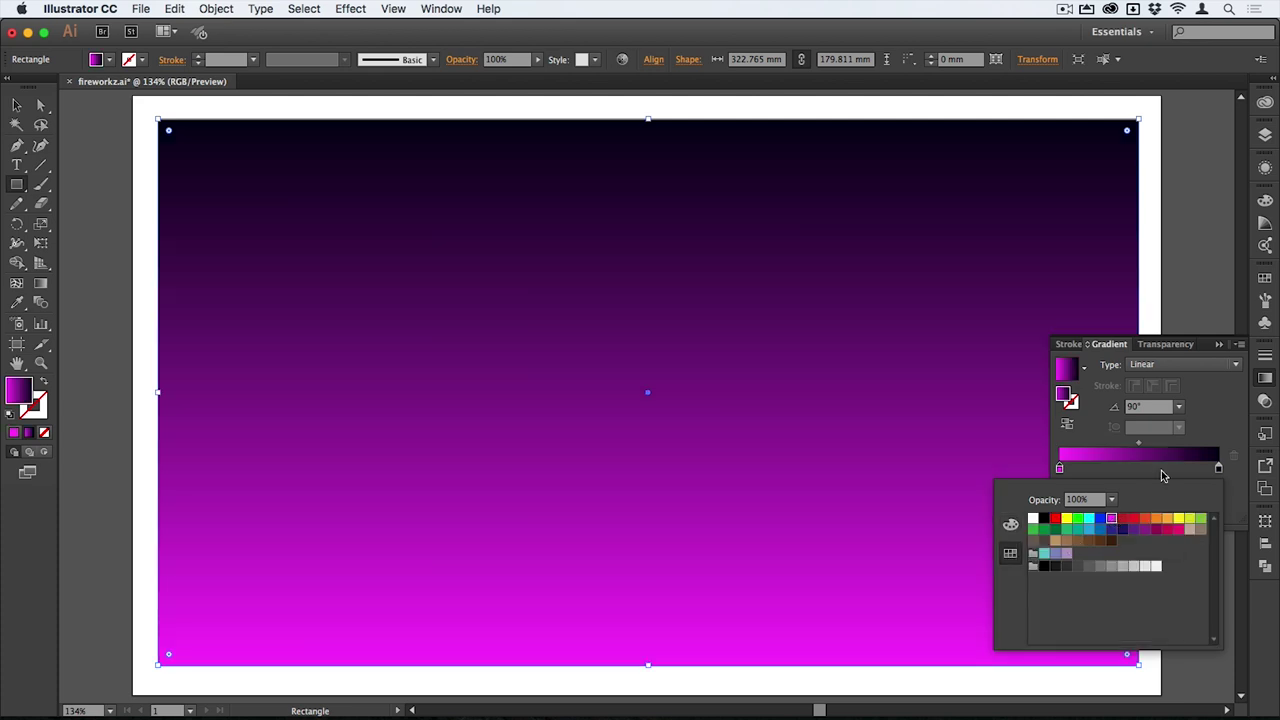
click(1212, 410)
- Set the end stop of the new fill's gradient to the same magenta swatch
click(1219, 470)
double_click(1219, 470)
click(1111, 518)
click(1216, 430)
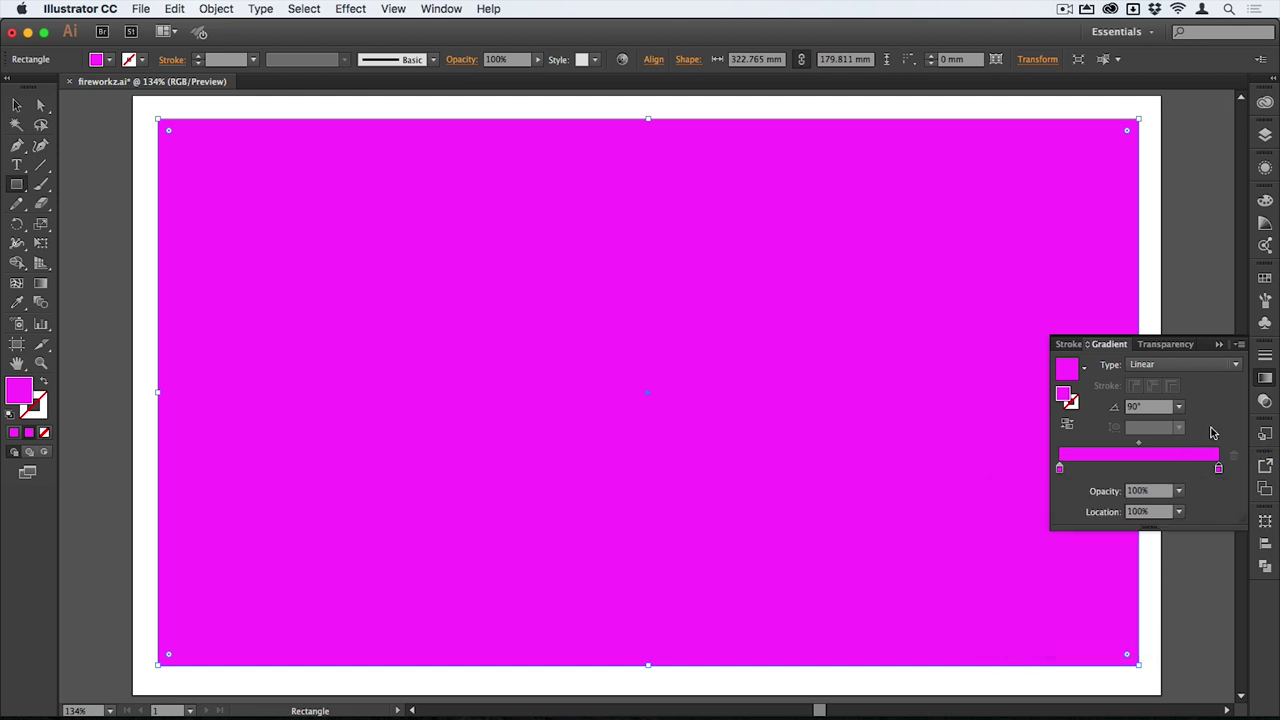
- Set the magenta gradient's start stop to 0% opacity and change the gradient type to Radial
click(1060, 469)
click(1179, 491)
click(1195, 509)
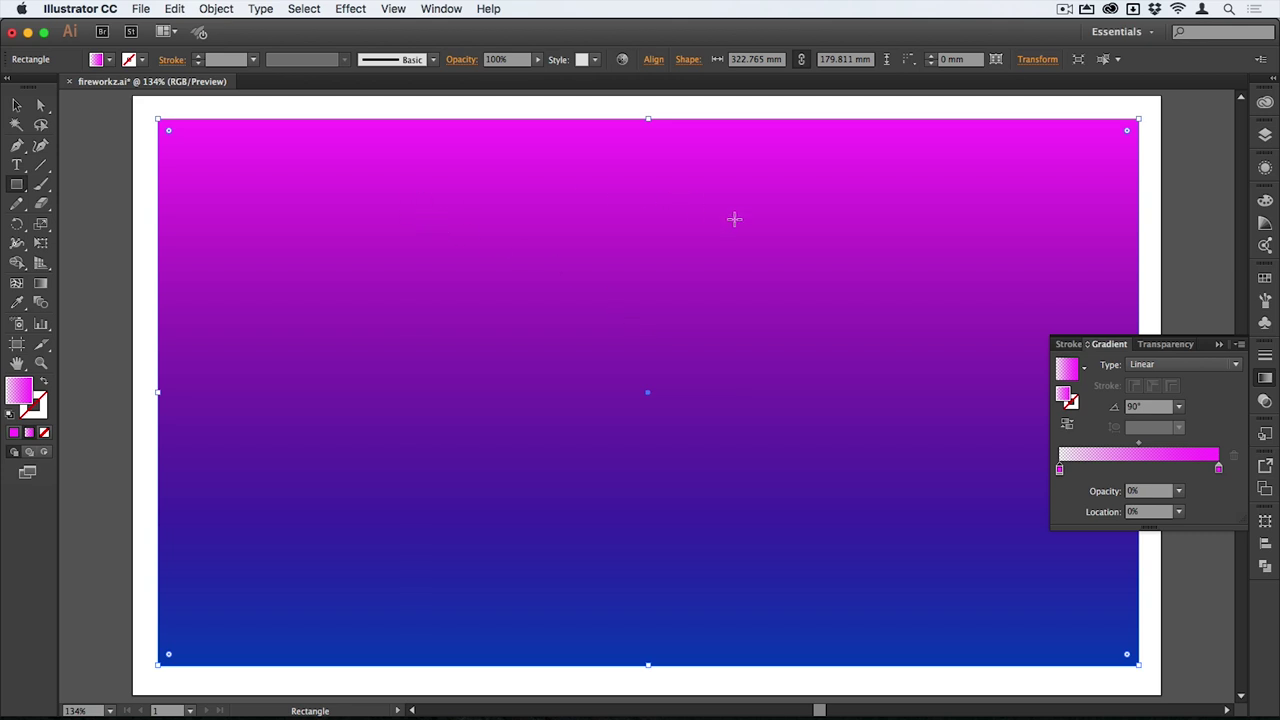
click(1195, 365)
click(1188, 400)
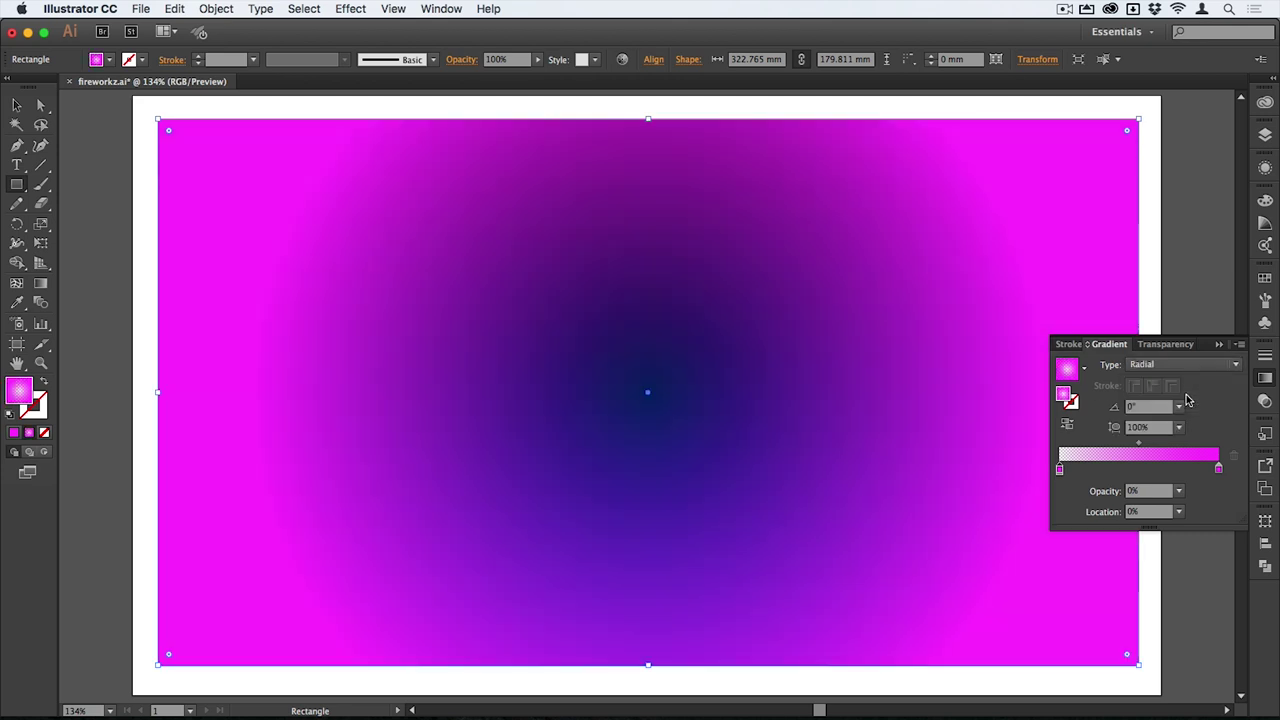
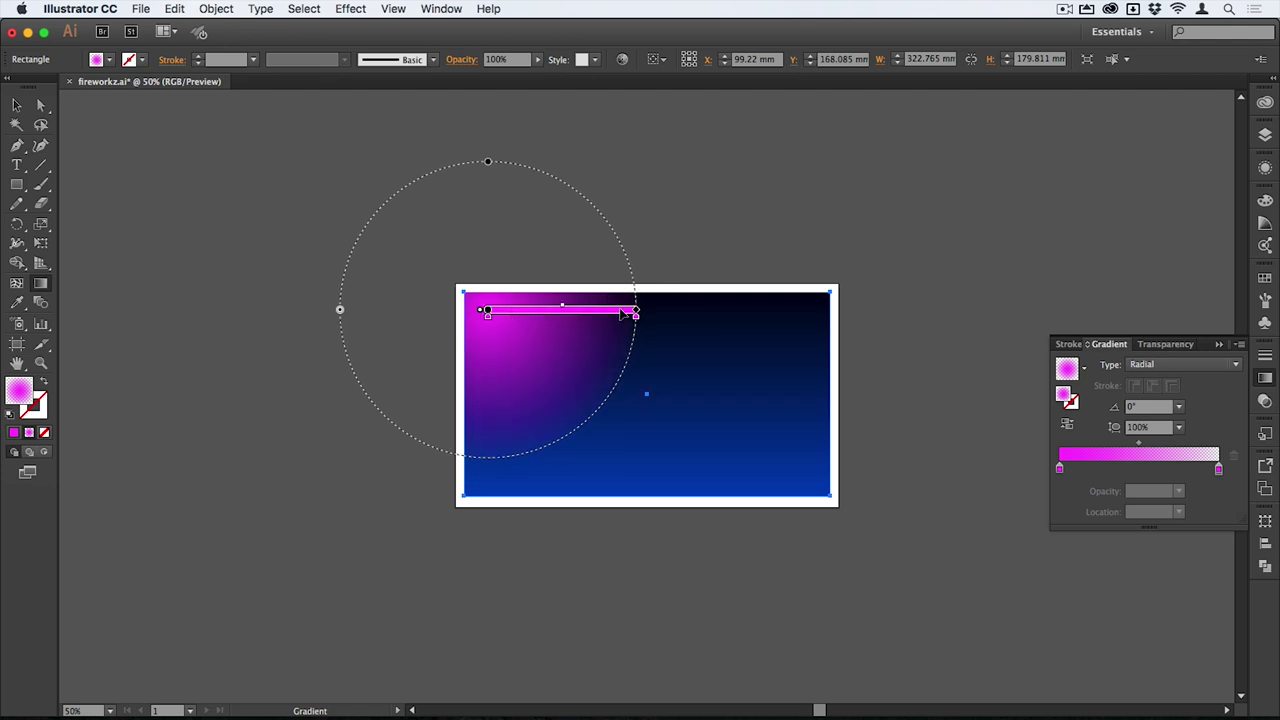
- Enlarge the magenta radial gradient's radius and flatten it into an ellipse with an aspect ratio of about 51.4%
drag(638, 310, 723, 310)
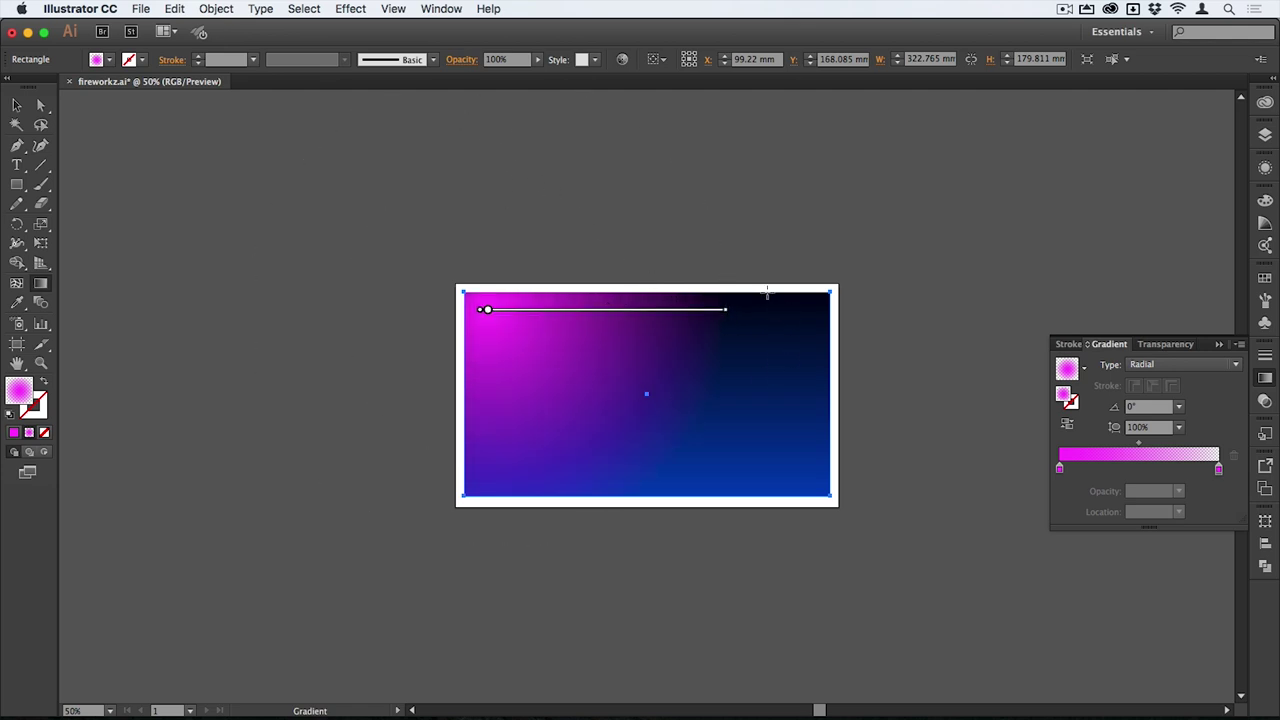
scroll(755, 310, up, 5)
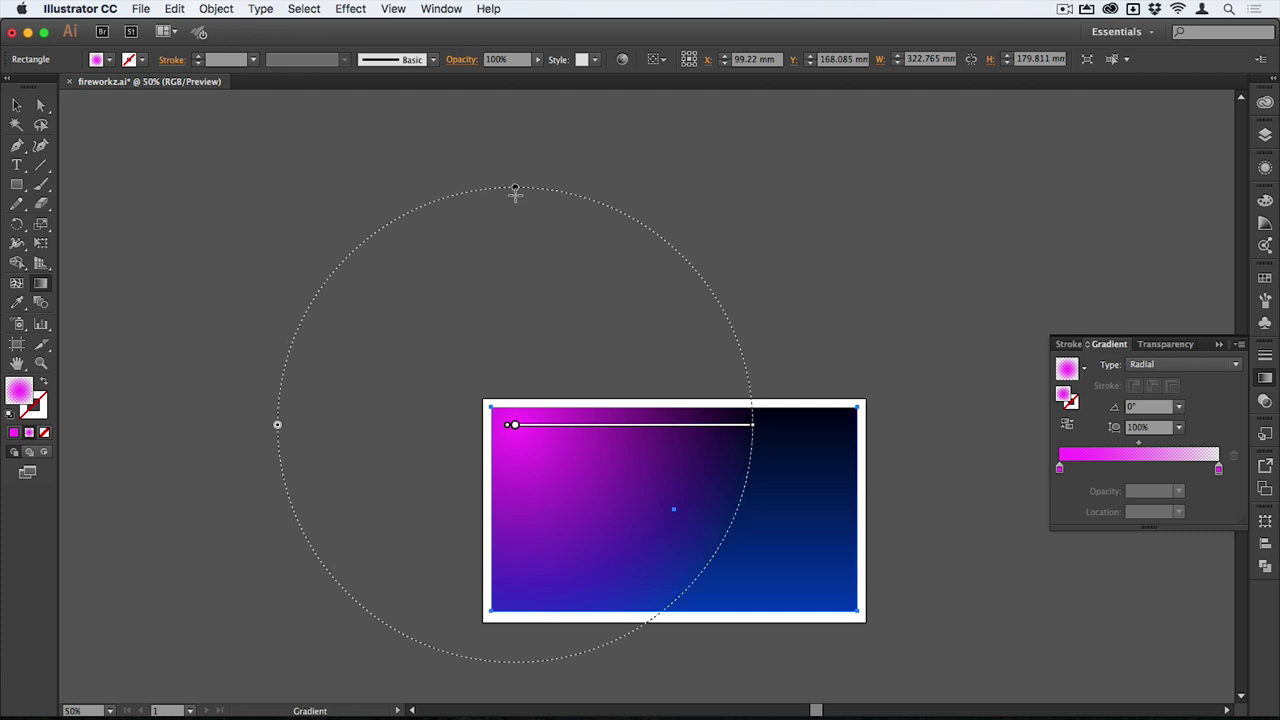
drag(515, 190, 516, 309)
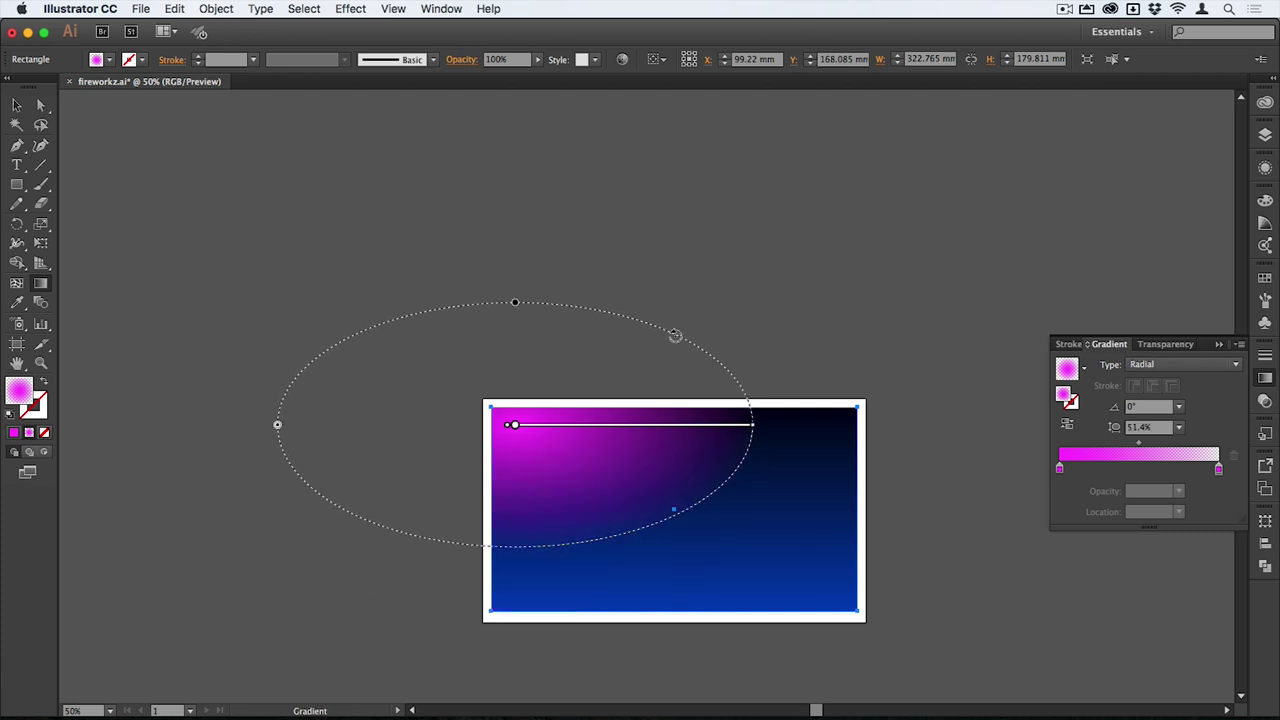
- Rotate the elliptical magenta gradient to an angle of about 23.8°
drag(675, 336, 609, 297)
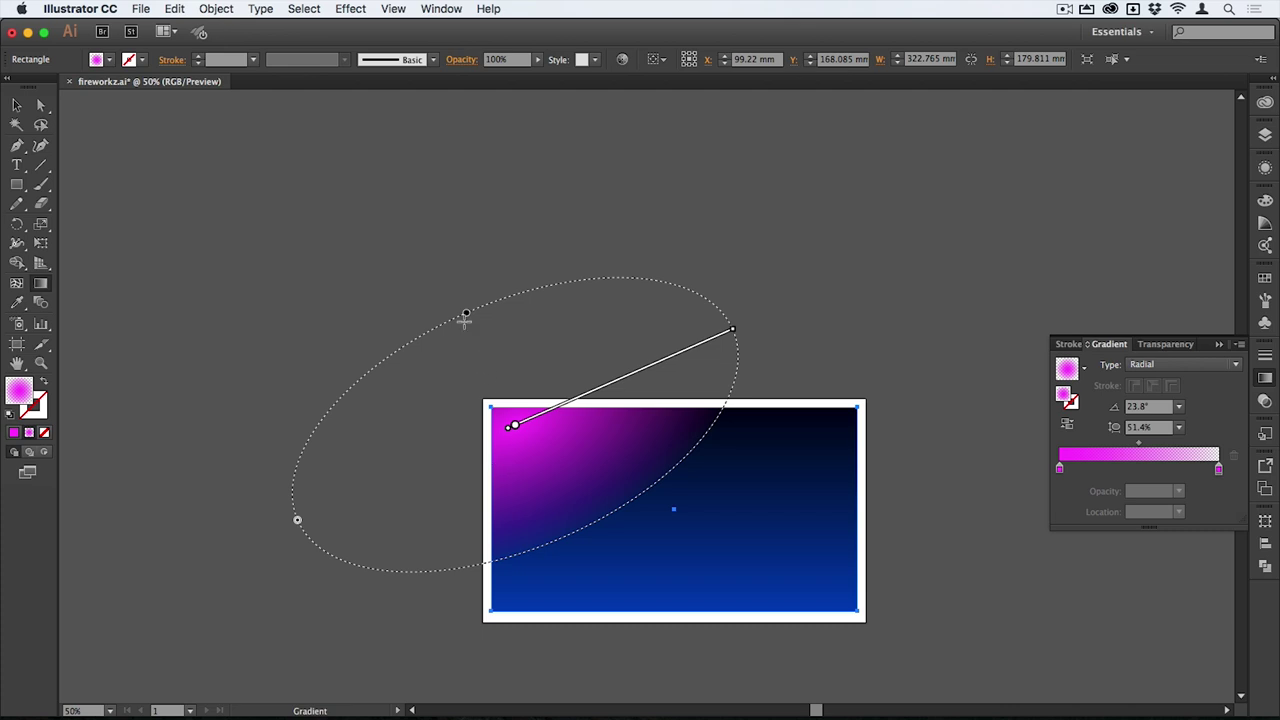
mouse_move(736, 330)
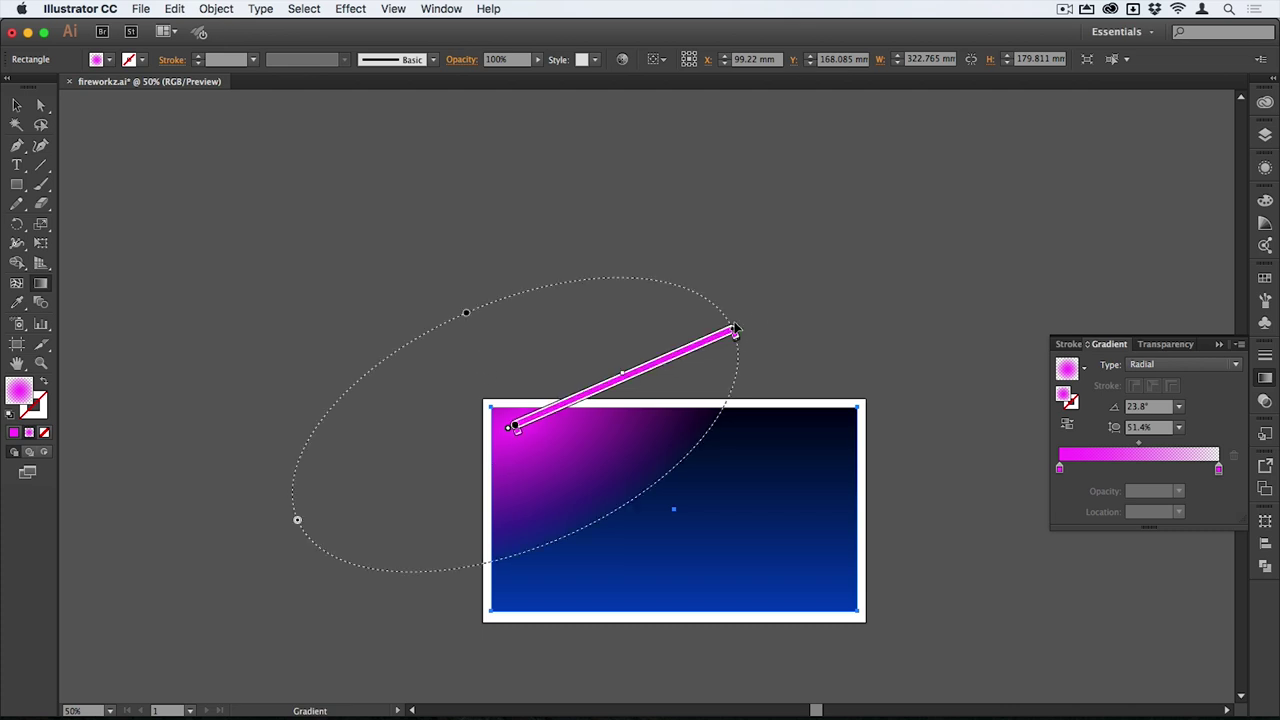
- Extend the elliptical magenta gradient farther beyond the rectangle and set its start stop's opacity to 40%
drag(736, 330, 821, 297)
click(1059, 470)
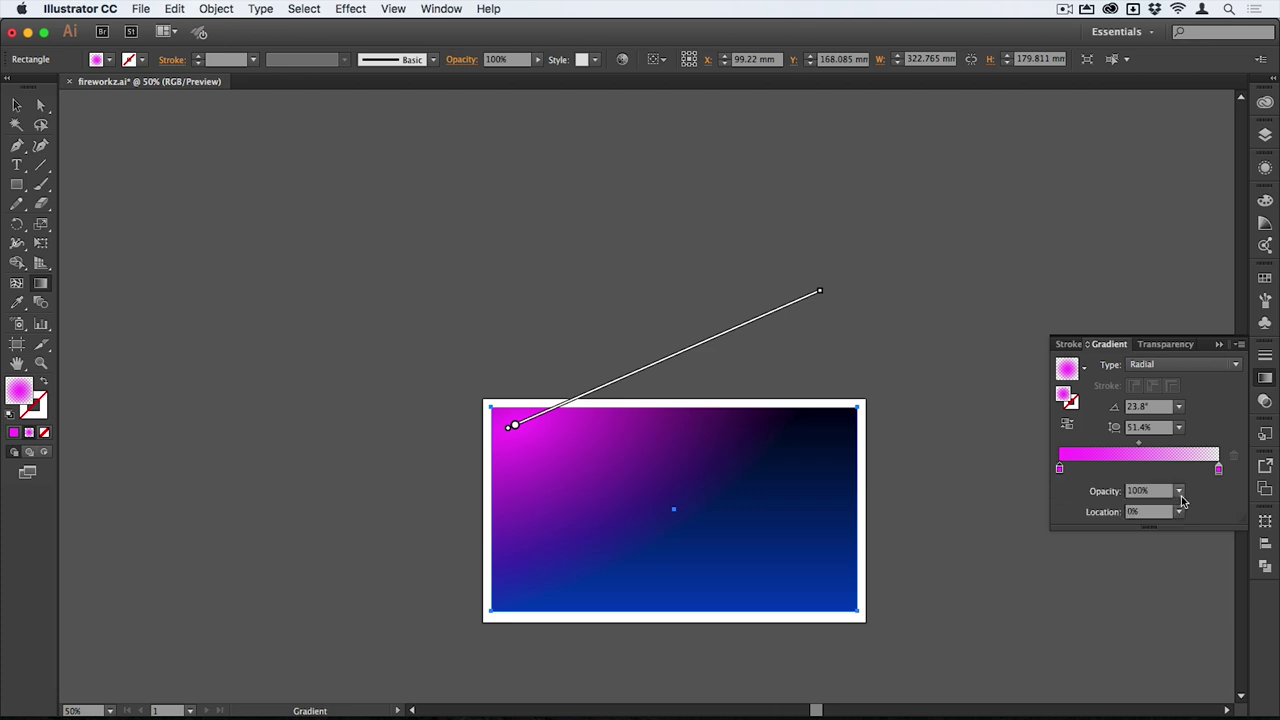
click(1181, 501)
click(1195, 578)
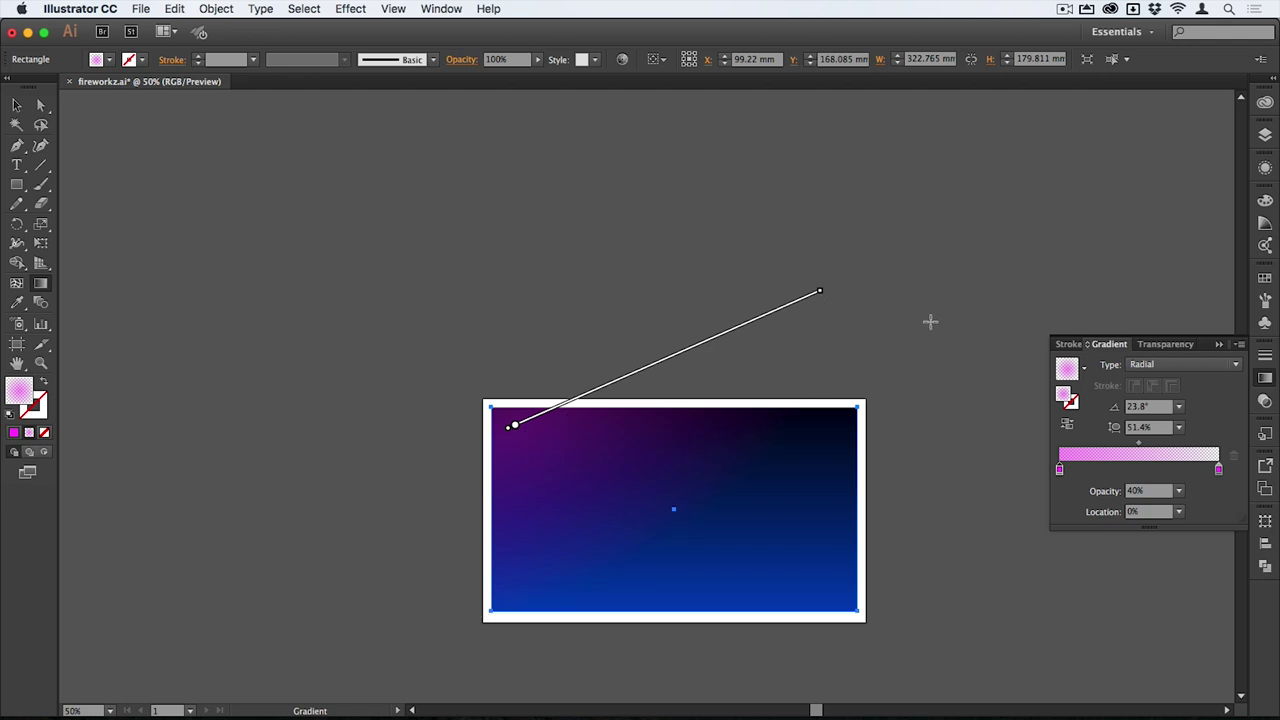
- Add a second magenta radial fill centred near the rectangle's right edge, with its start stop at 20% opacity
key(v)
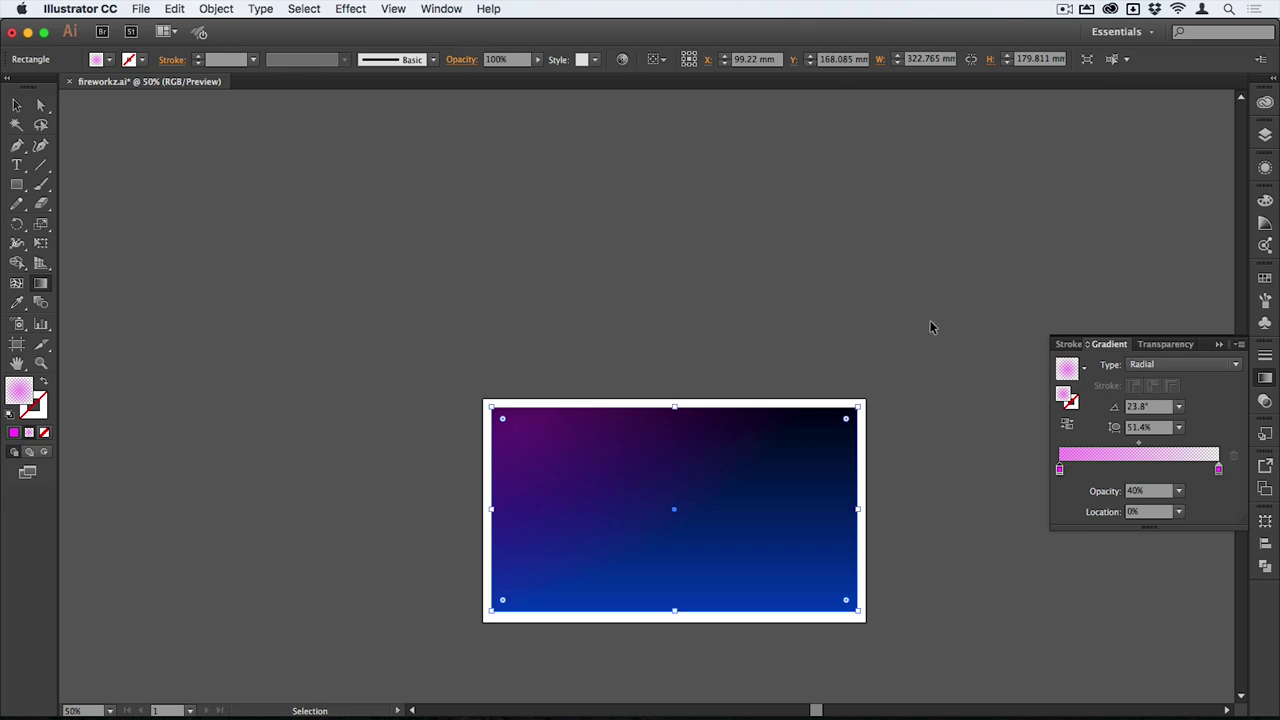
key(g)
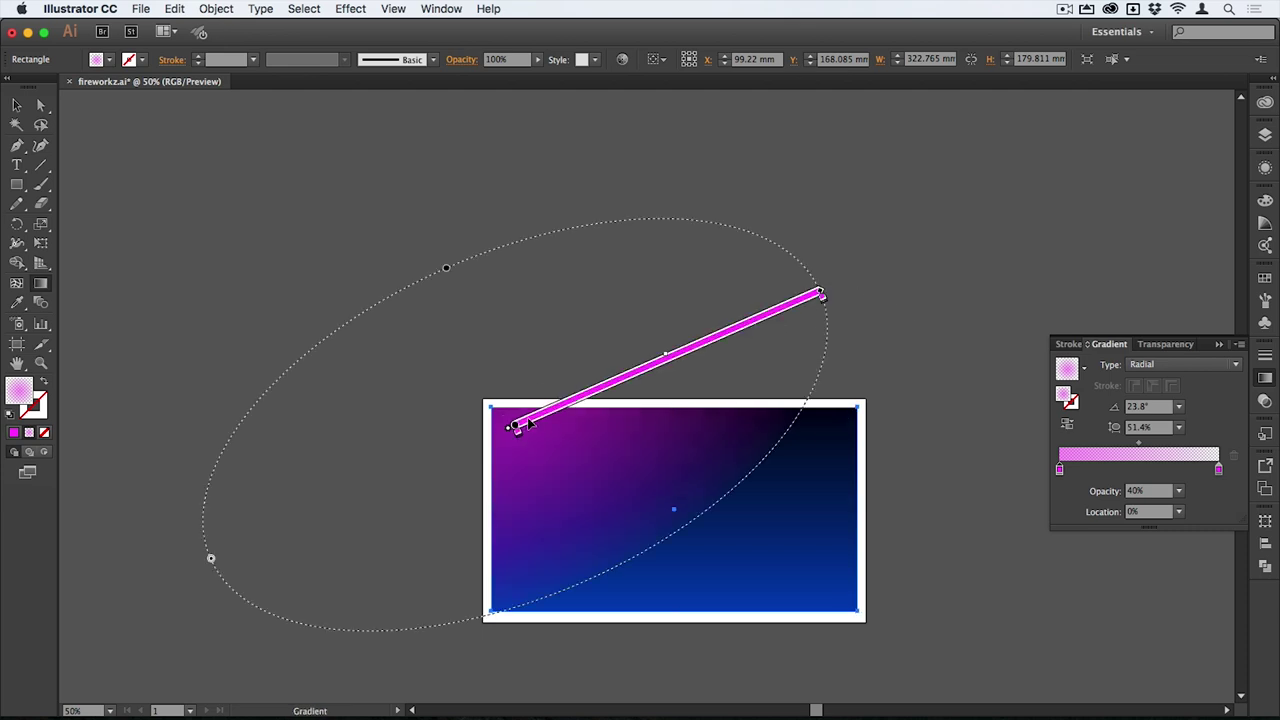
mouse_move(513, 427)
mouse_down()
mouse_move(682, 536)
mouse_move(666, 582)
mouse_move(767, 506)
mouse_move(817, 523)
mouse_move(720, 457)
mouse_move(790, 531)
mouse_move(786, 558)
mouse_move(800, 526)
mouse_move(823, 524)
mouse_move(789, 549)
mouse_move(834, 472)
mouse_up()
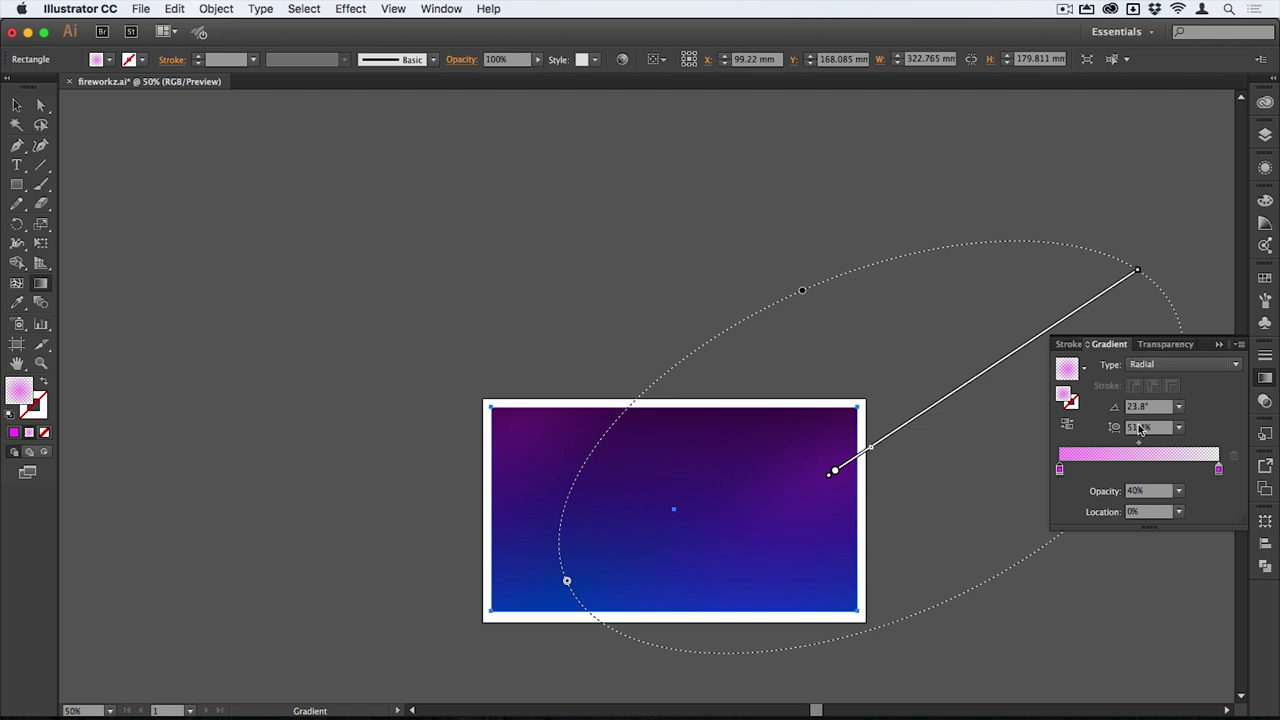
click(1181, 493)
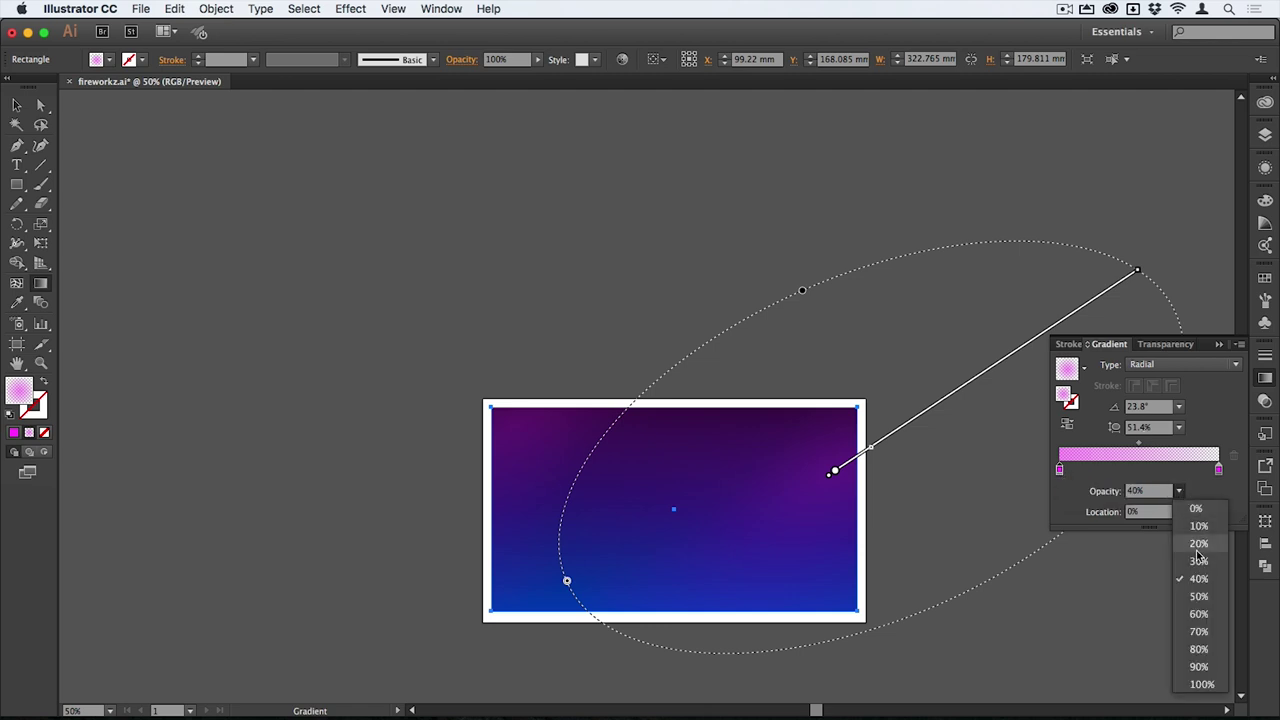
click(1196, 547)
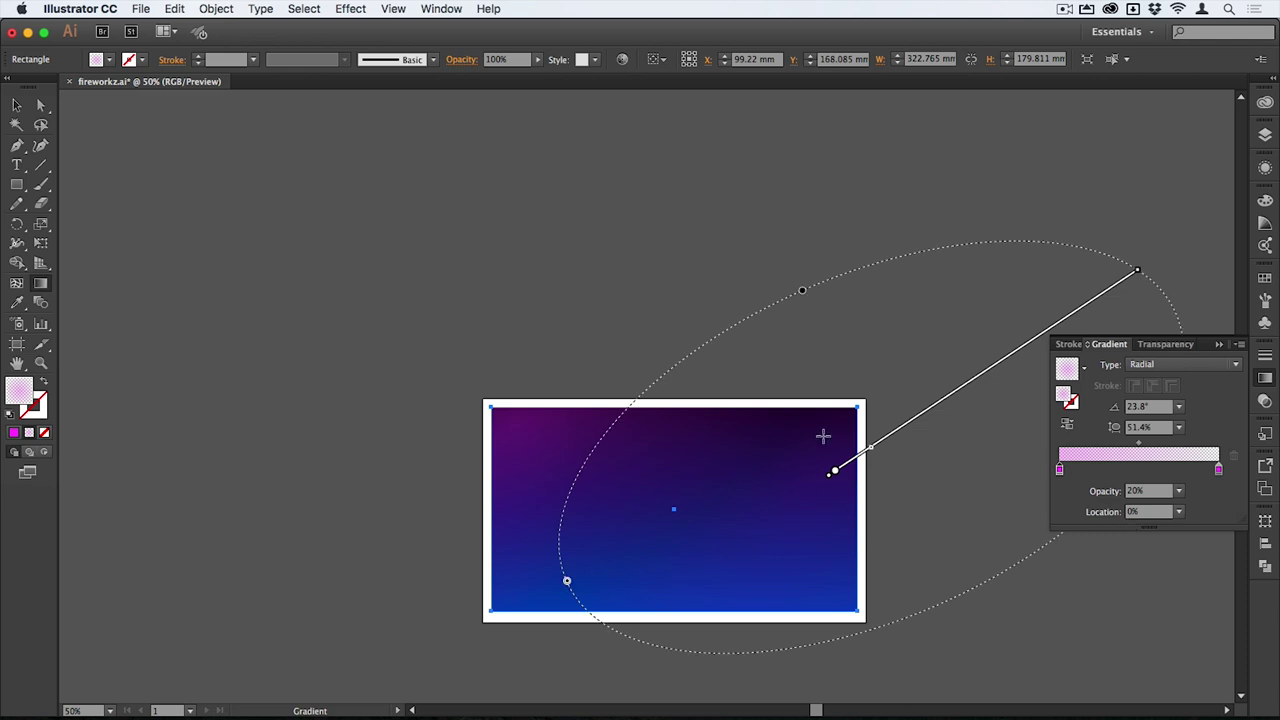
- Add a third magenta radial fill on top and move its centre just right of the rectangle's middle
mouse_move(835, 474)
key(v)
key(g)
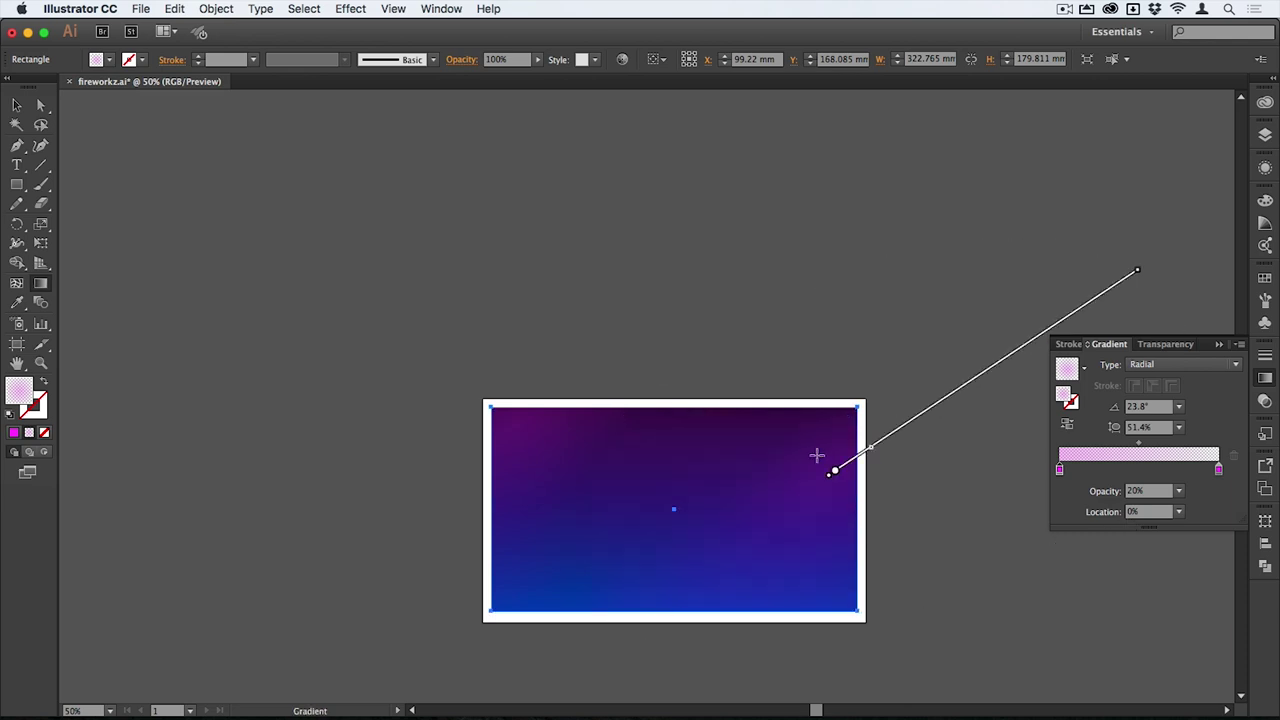
drag(835, 474, 736, 492)
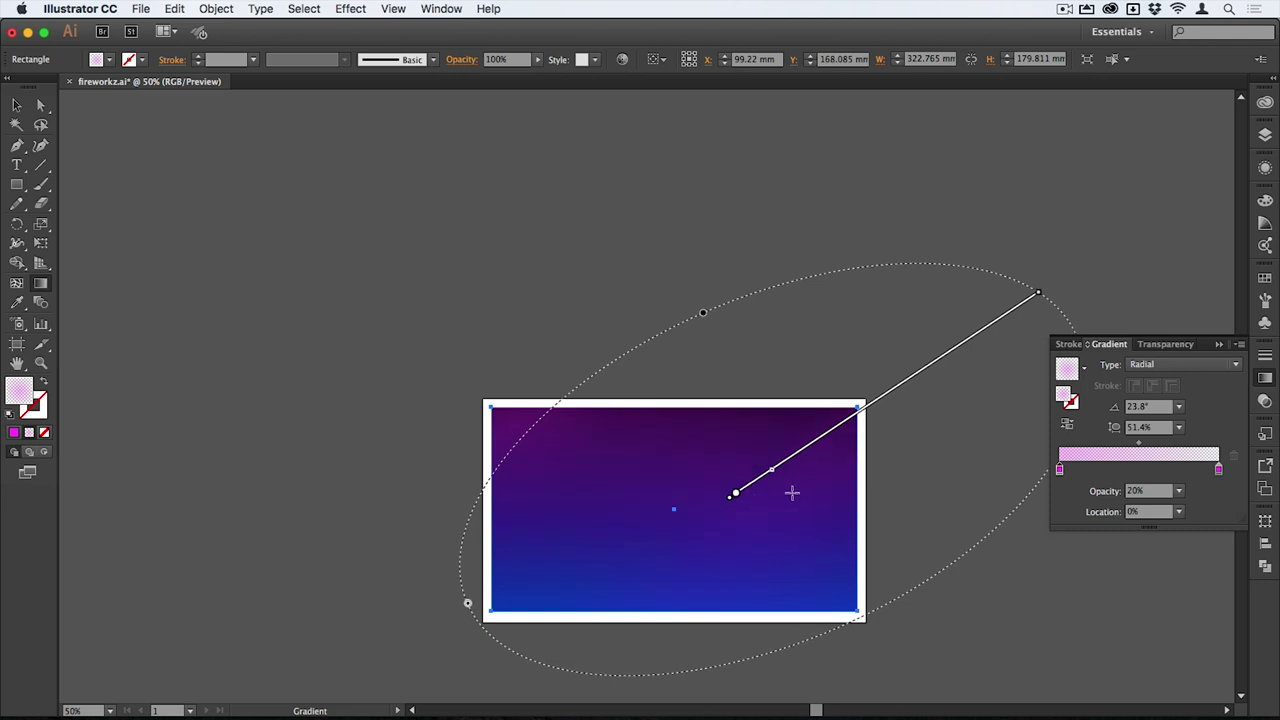
- Recolour both the start and end stops of the newest radial fill with the light blue swatch
double_click(1060, 470)
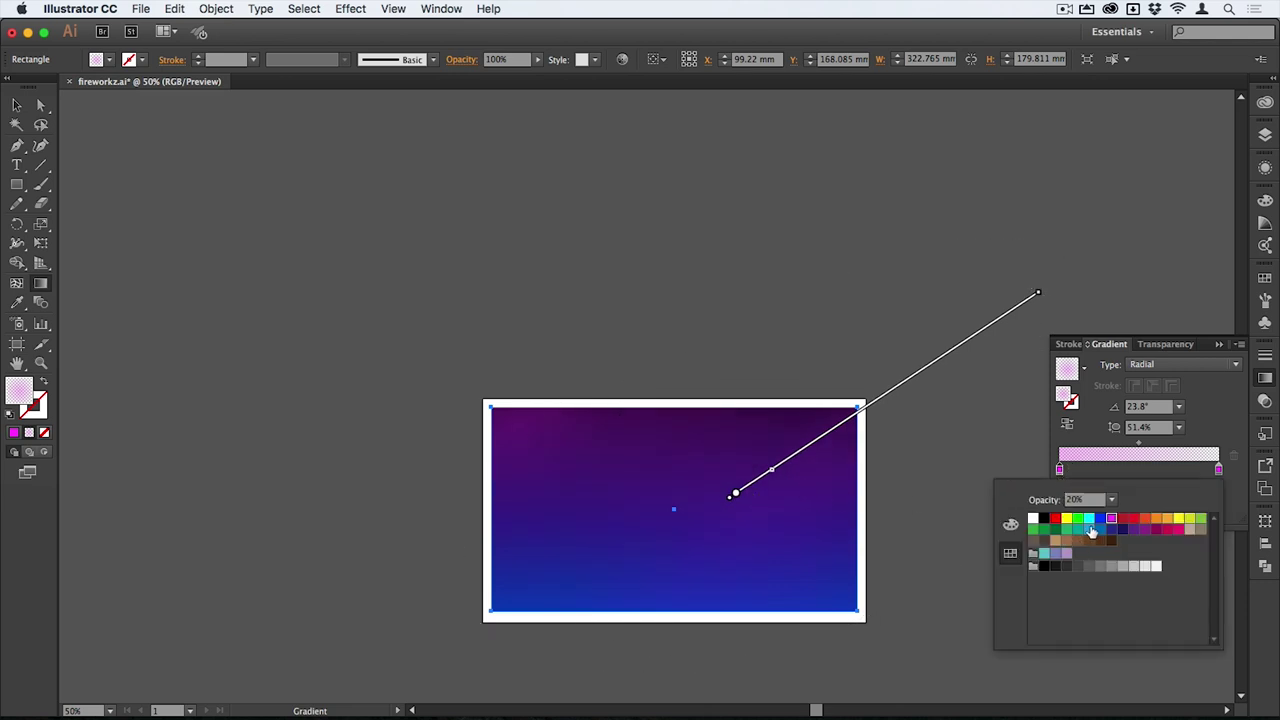
click(1089, 529)
key(Escape)
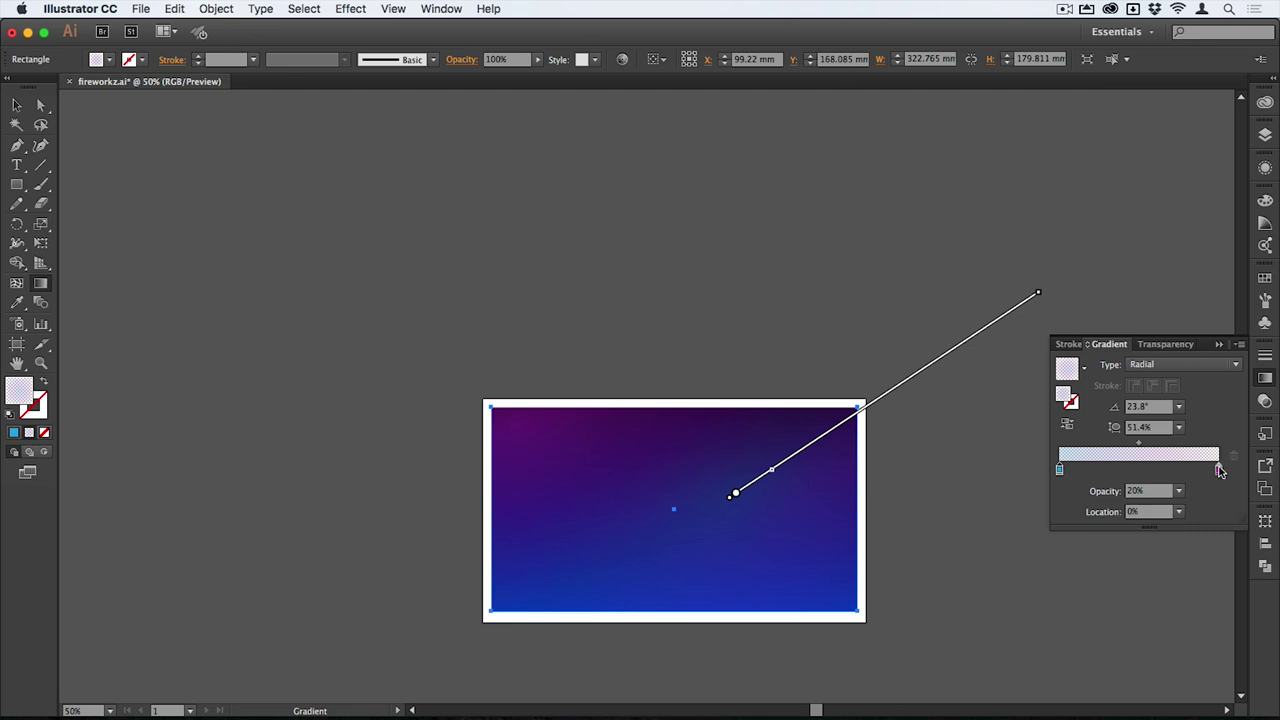
double_click(1219, 469)
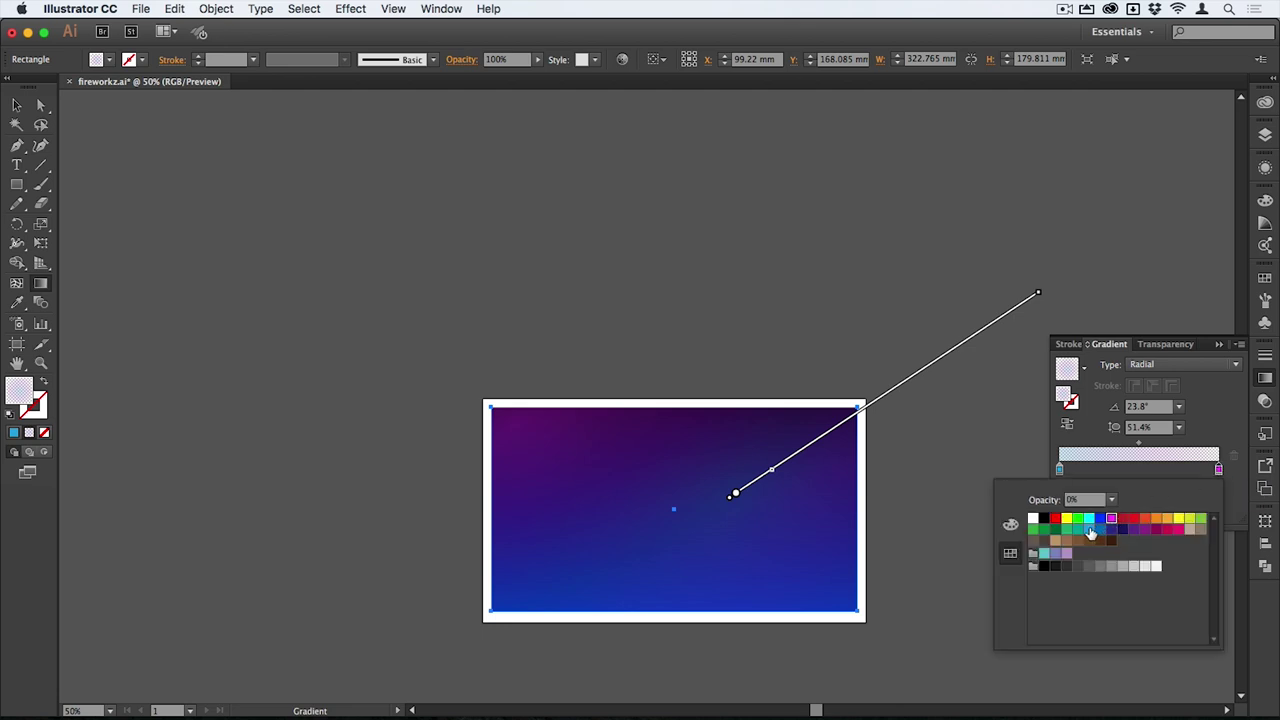
key(Escape)
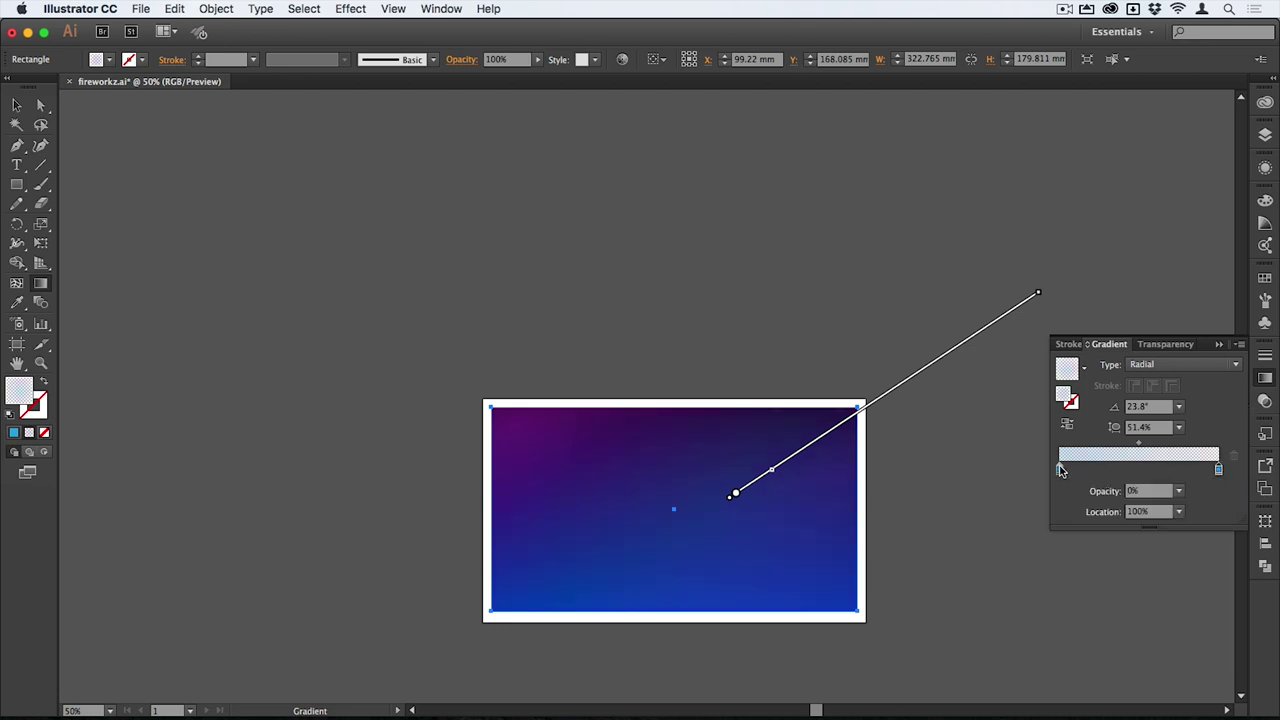
- Move the light blue radial gradient to the rectangle's bottom centre and rotate its ellipse to about 3.6°
mouse_move(737, 492)
mouse_down()
mouse_move(748, 488)
mouse_move(534, 671)
mouse_up()
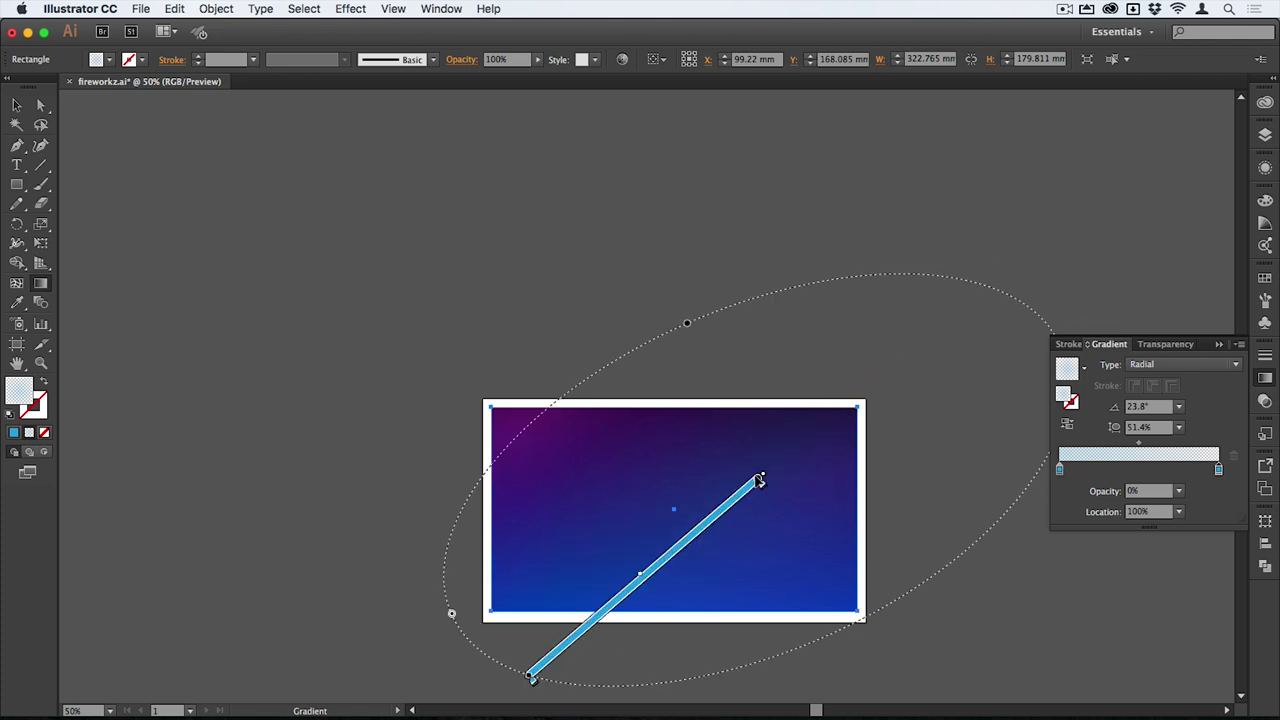
drag(760, 480, 655, 590)
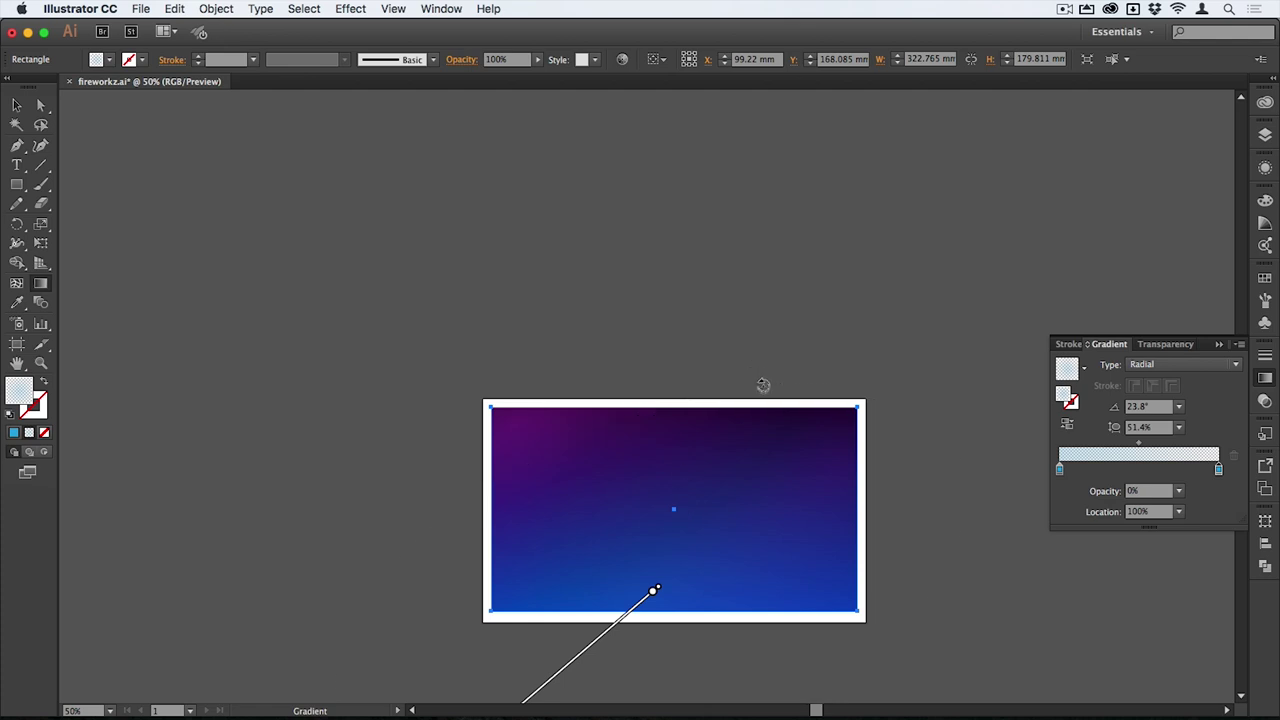
drag(763, 385, 848, 420)
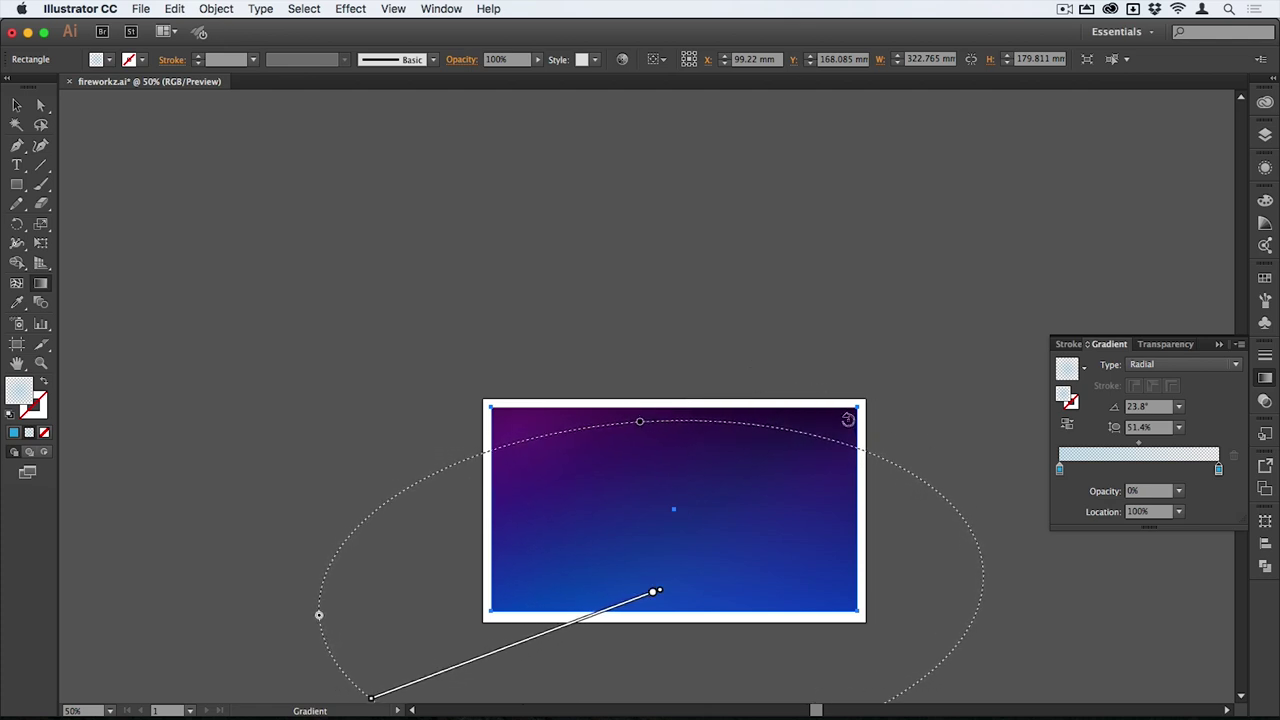
mouse_move(652, 596)
drag(654, 594, 662, 610)
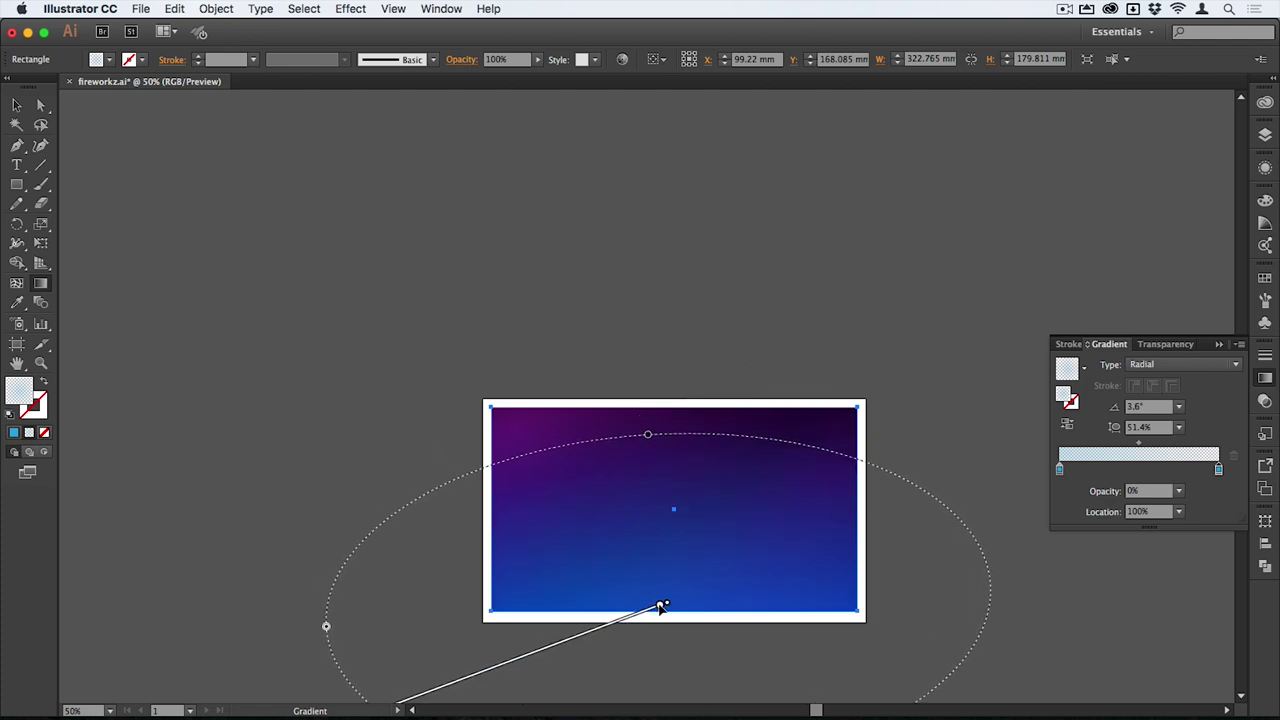
- Set the light blue gradient's start stop to 70% opacity
click(1060, 470)
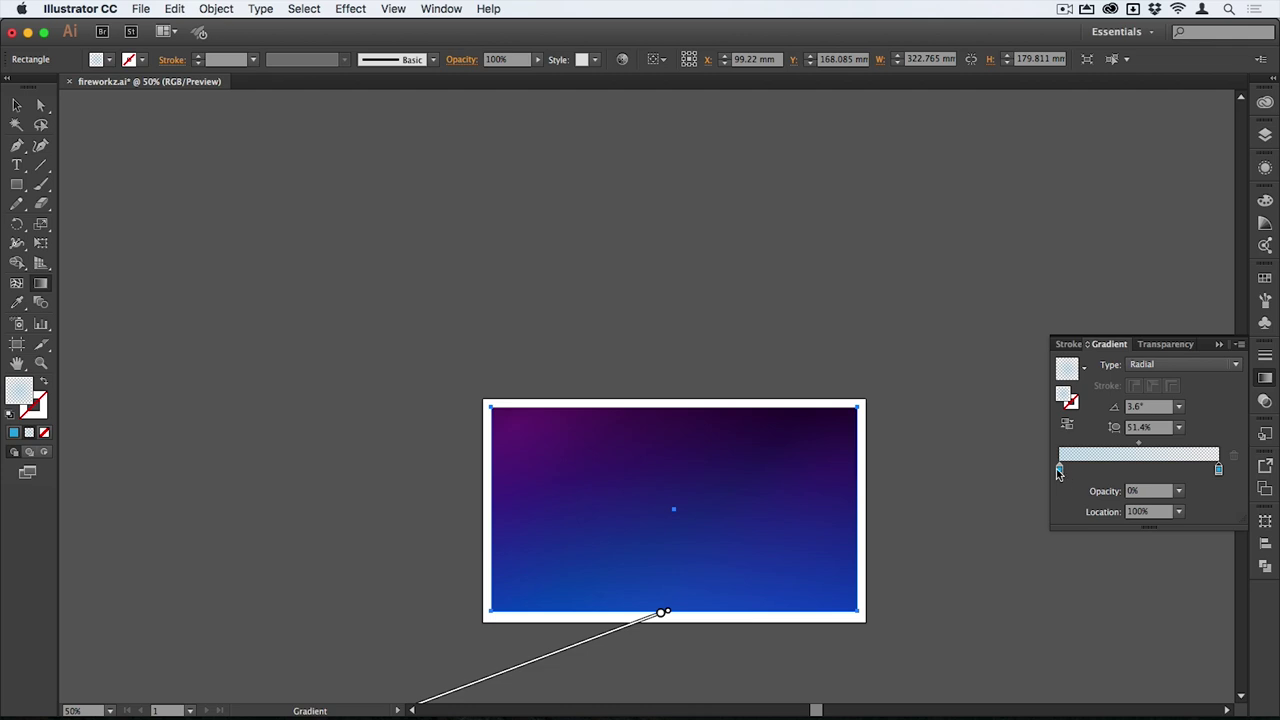
click(1178, 491)
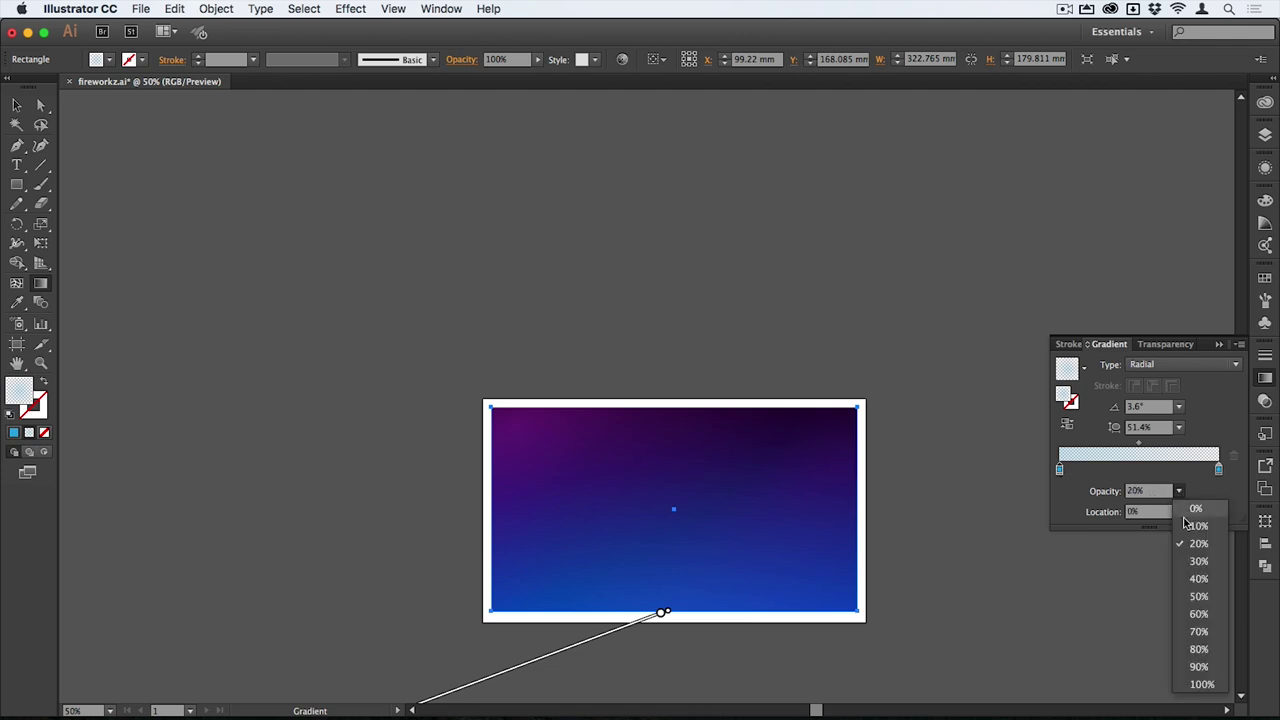
click(1200, 631)
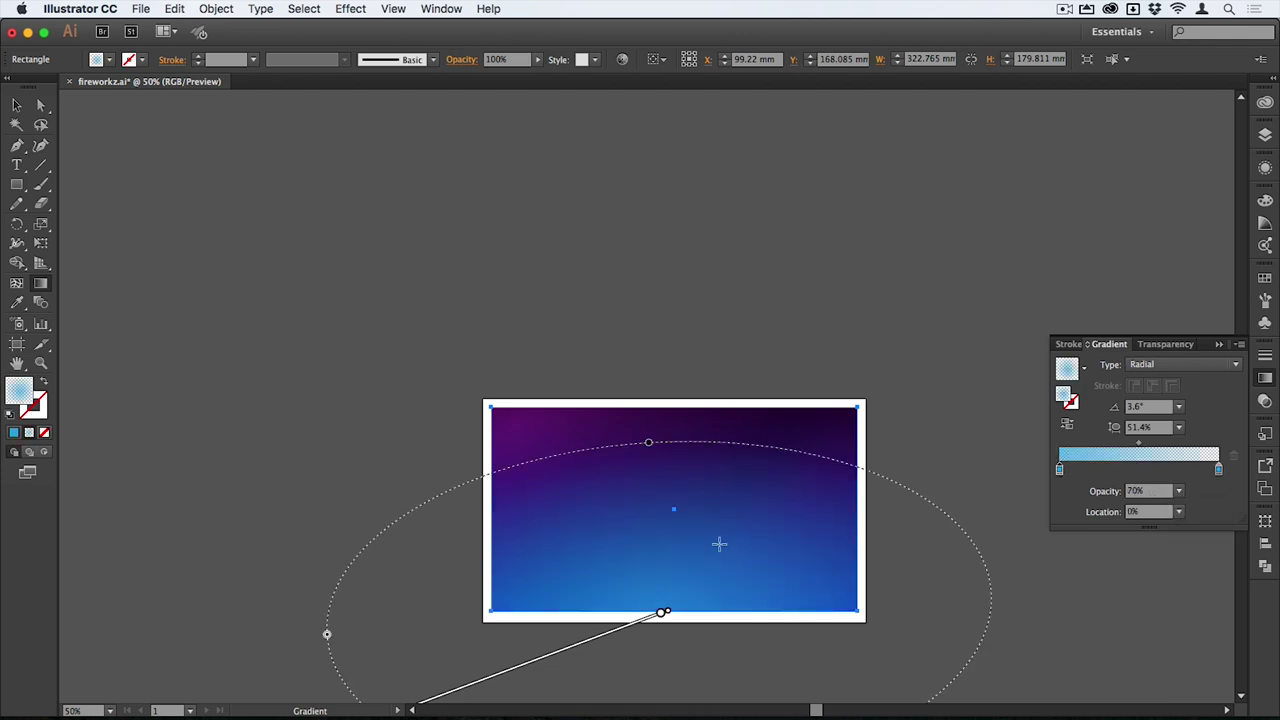
- Shrink the light blue ellipse to nearly the rectangle's width, centre it just below the bottom edge, and raise its aspect ratio to about 68.9%
mouse_move(327, 637)
drag(327, 637, 500, 640)
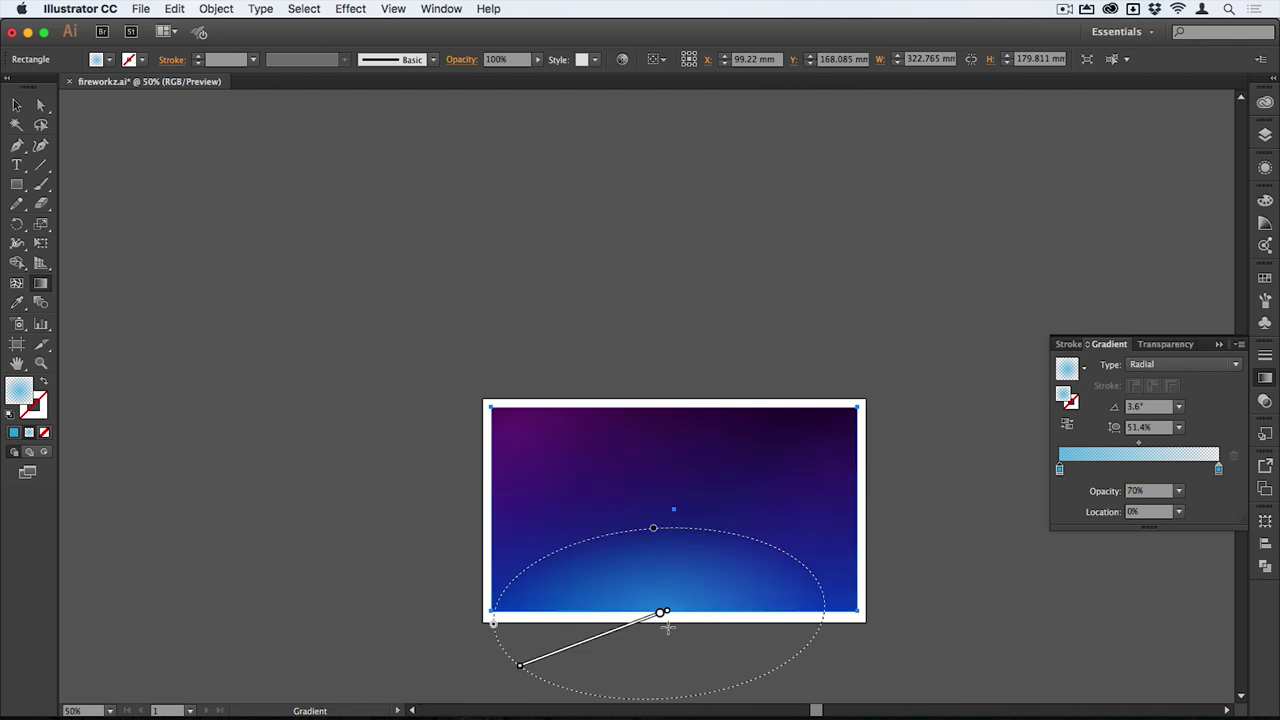
mouse_move(661, 612)
mouse_down()
mouse_move(668, 638)
mouse_move(669, 620)
mouse_up()
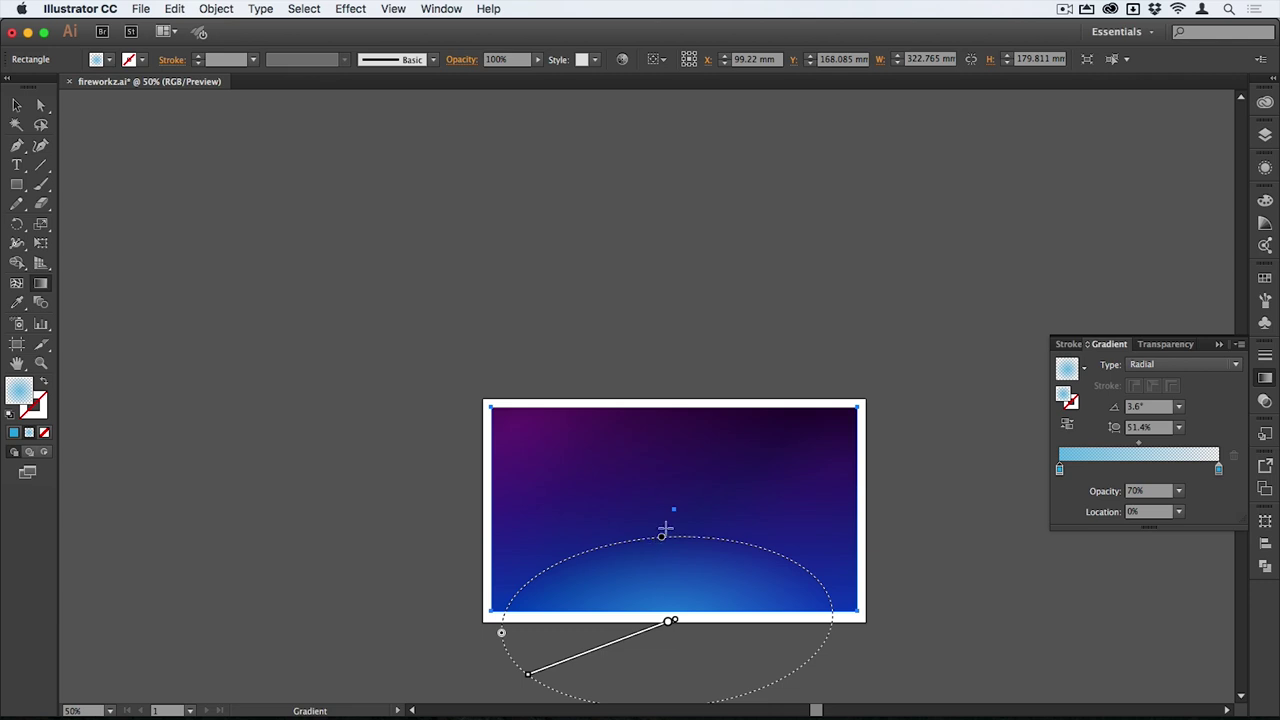
drag(662, 540, 660, 508)
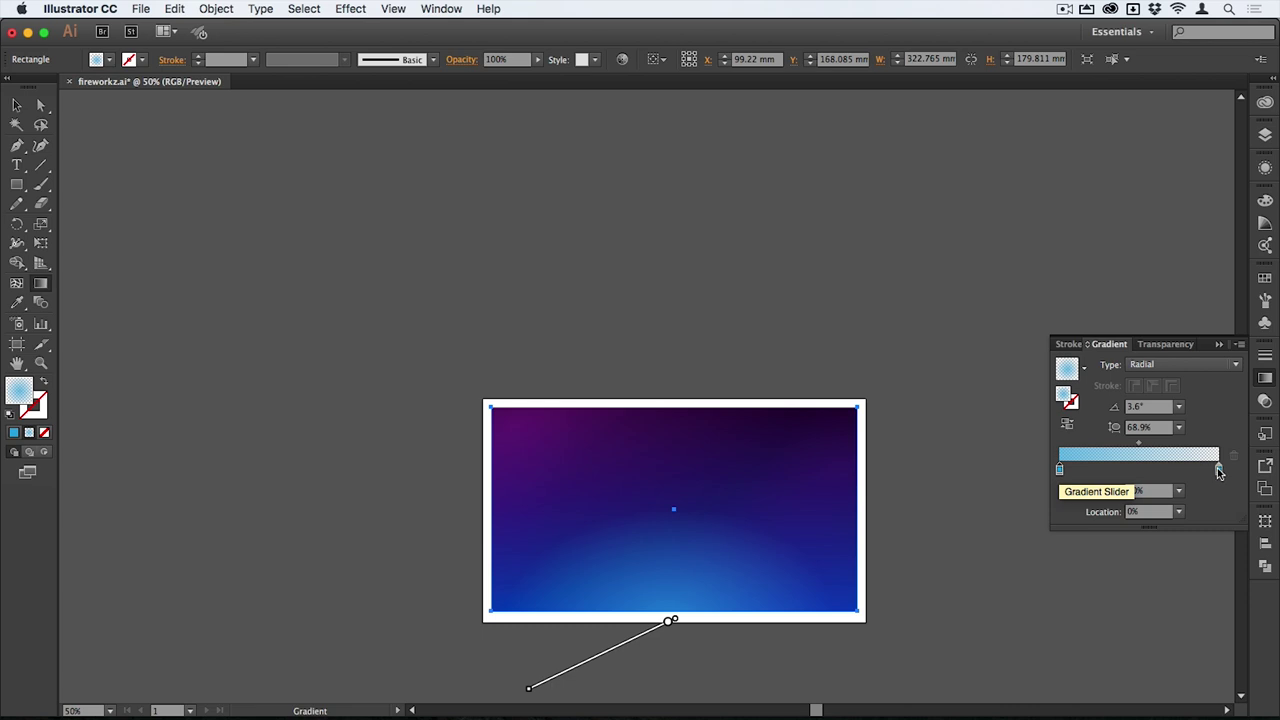
- Reduce the opacity of the light blue gradient's start stop to 41%
double_click(1059, 469)
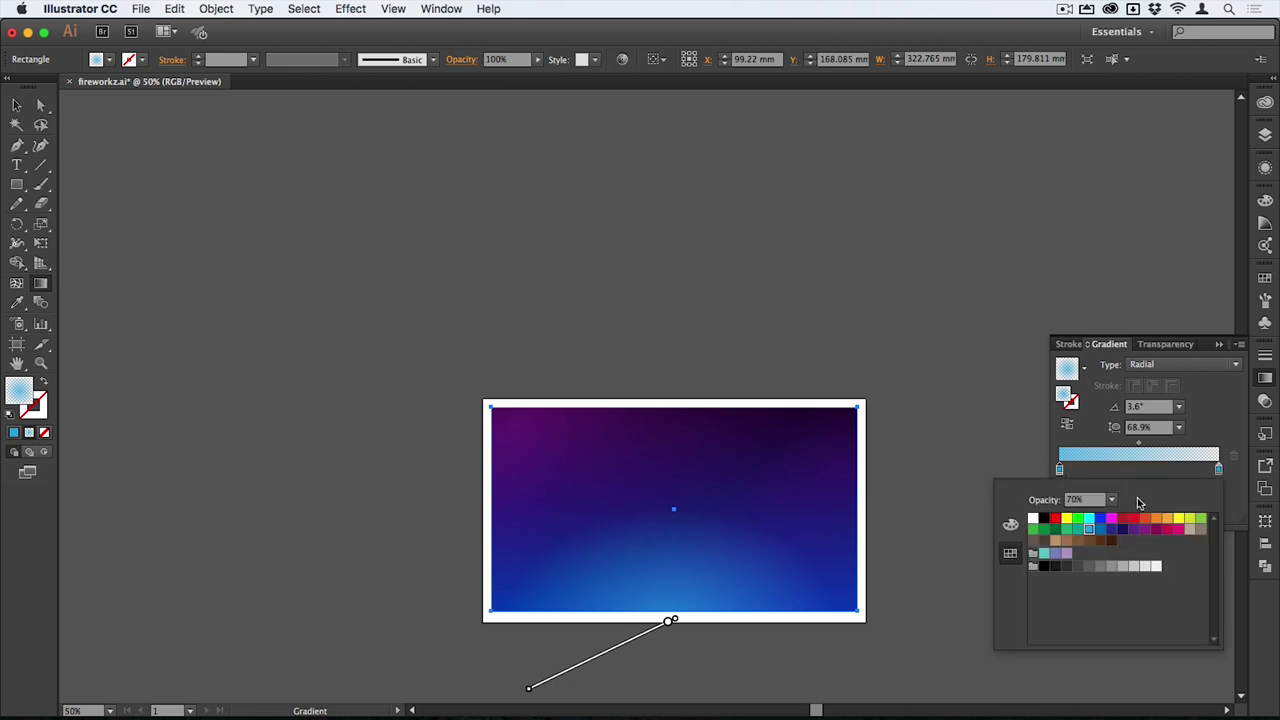
click(1111, 499)
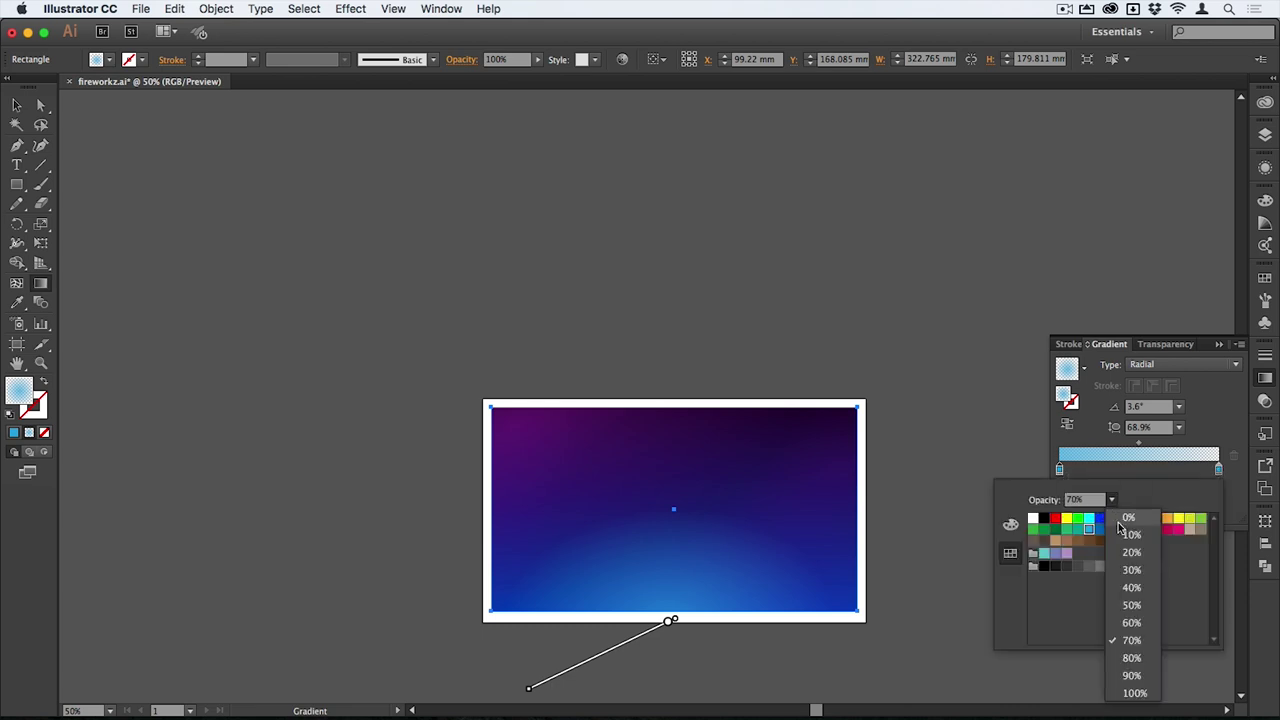
click(1130, 606)
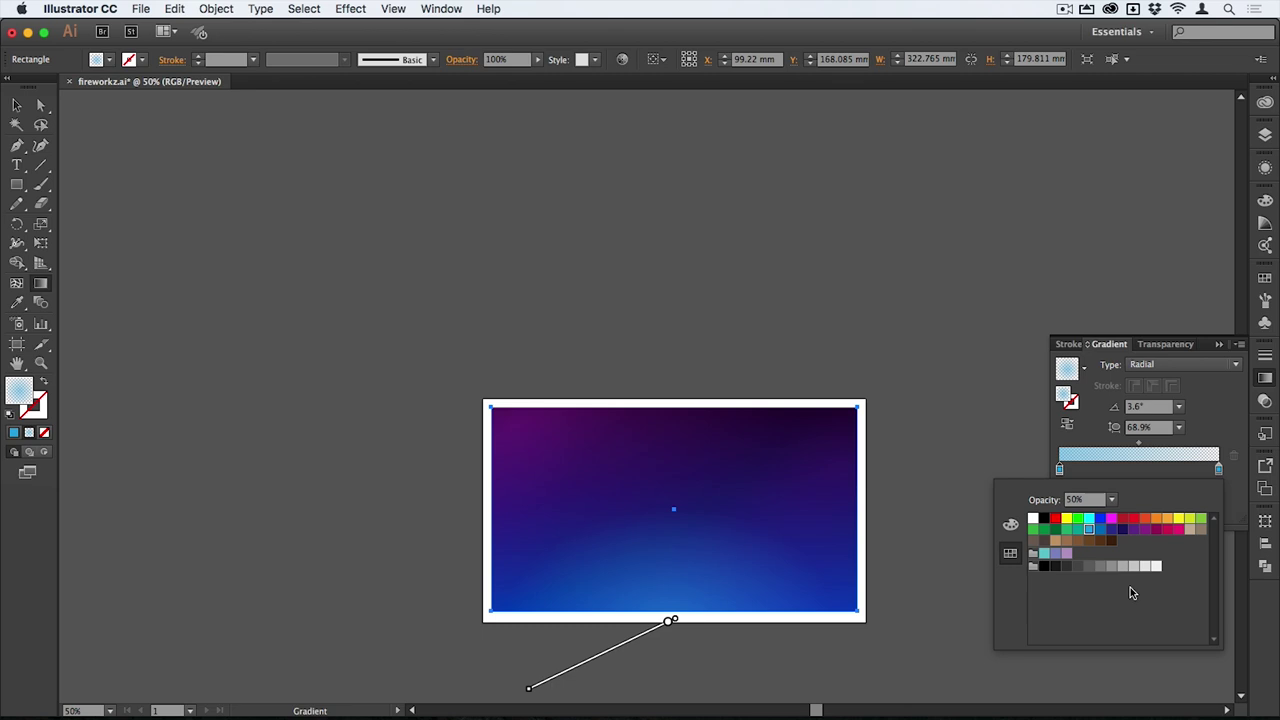
click(1083, 499)
key(Return)
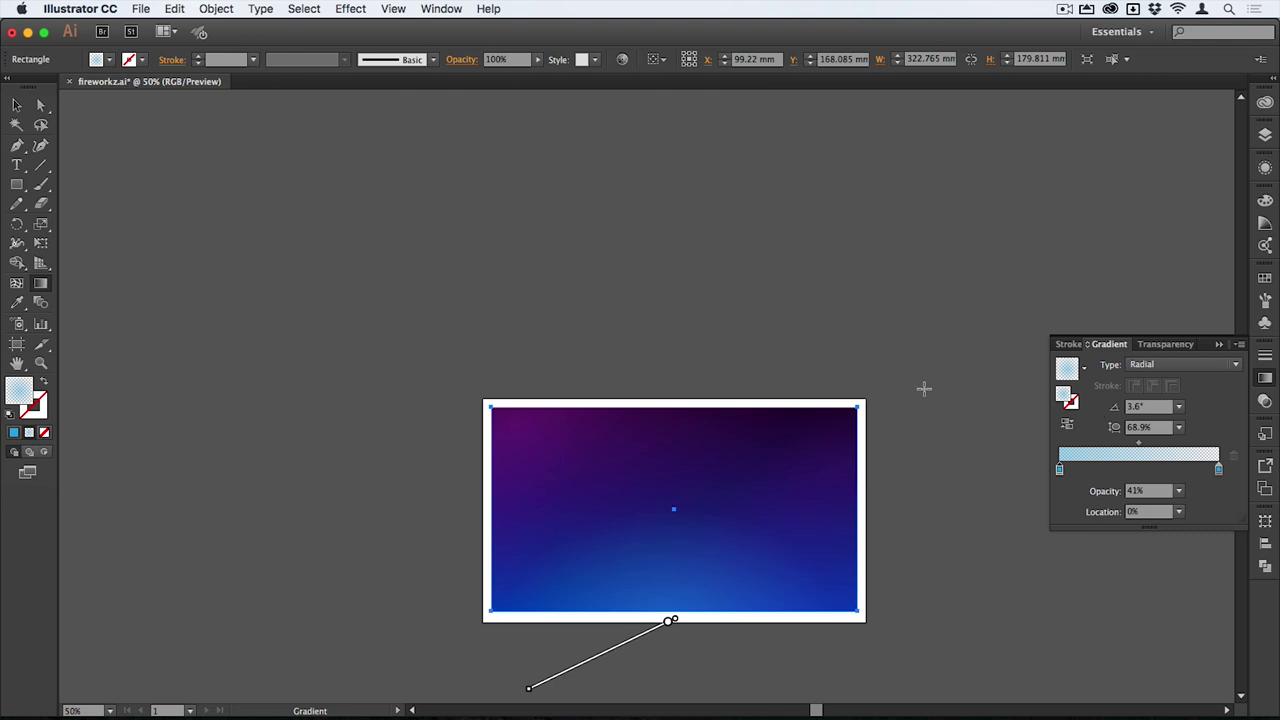
- Fit the artboard in the window and add another fill above the rectangle's existing gradient fills
key(super+0)
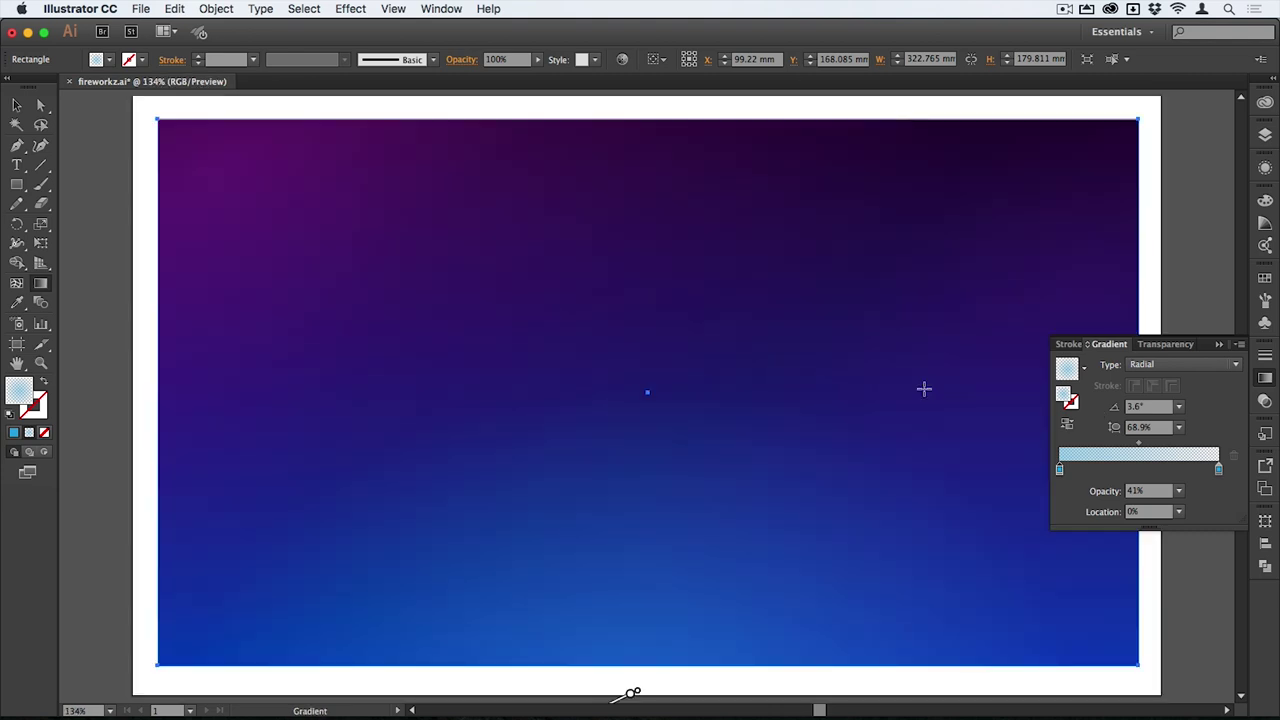
click(1265, 170)
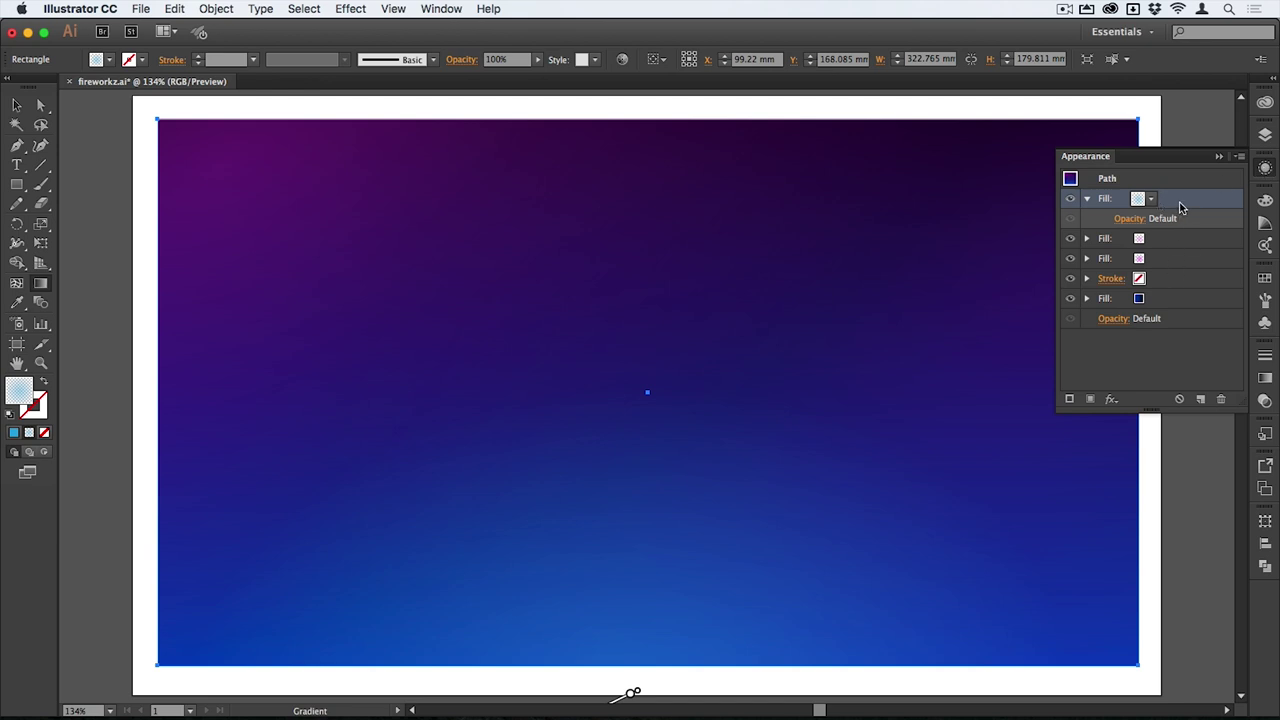
key(v)
key(super+slash)
key(g)
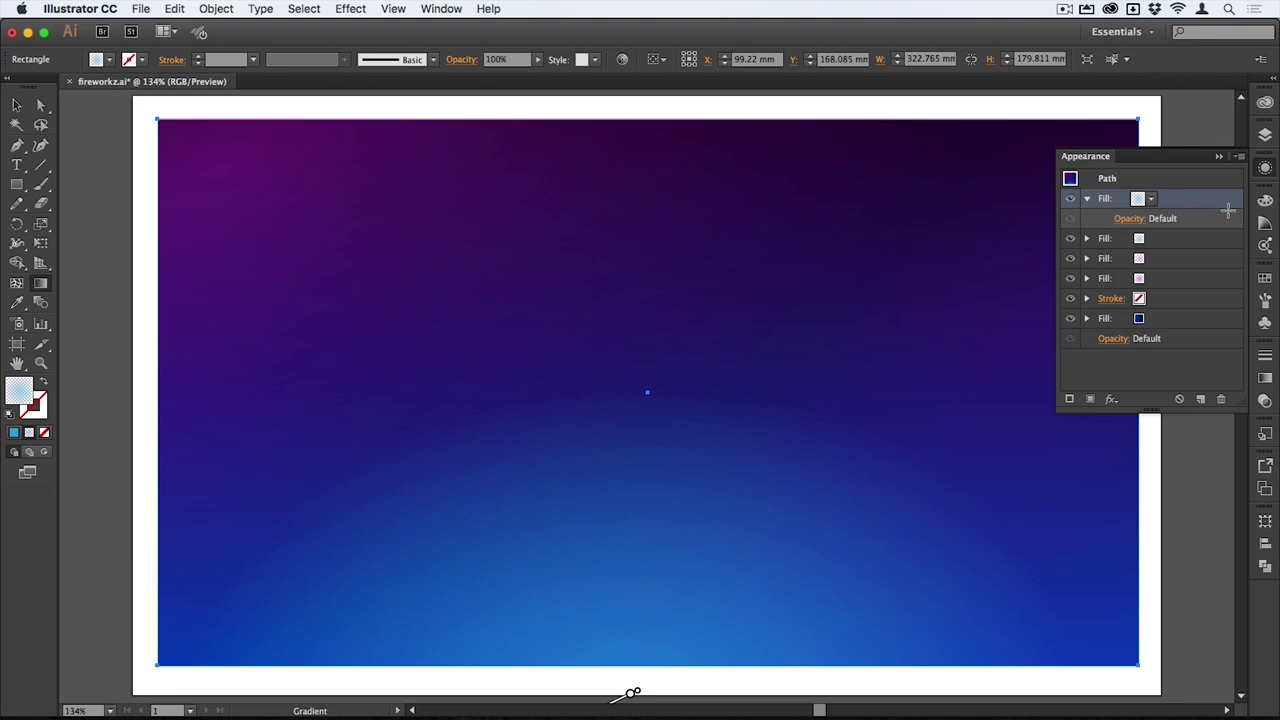
- Apply the White, Black gradient preset to the new top fill and set its angle to 90°
click(1265, 378)
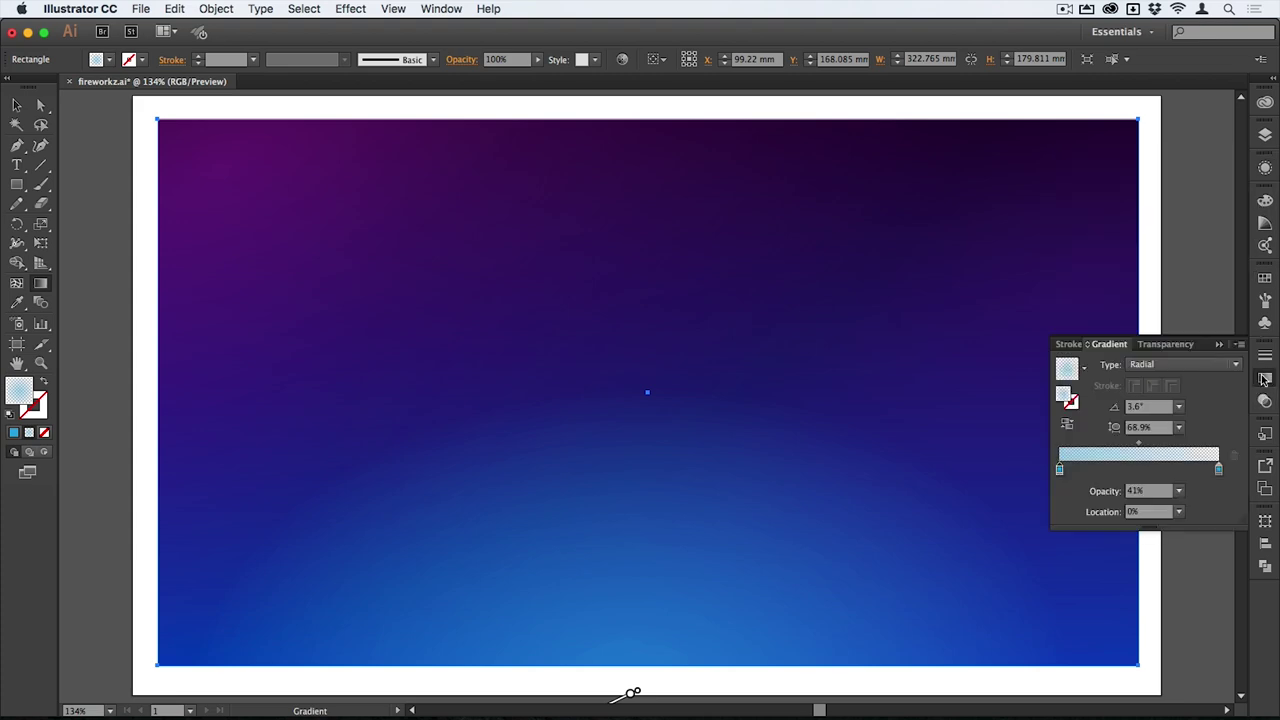
click(1085, 369)
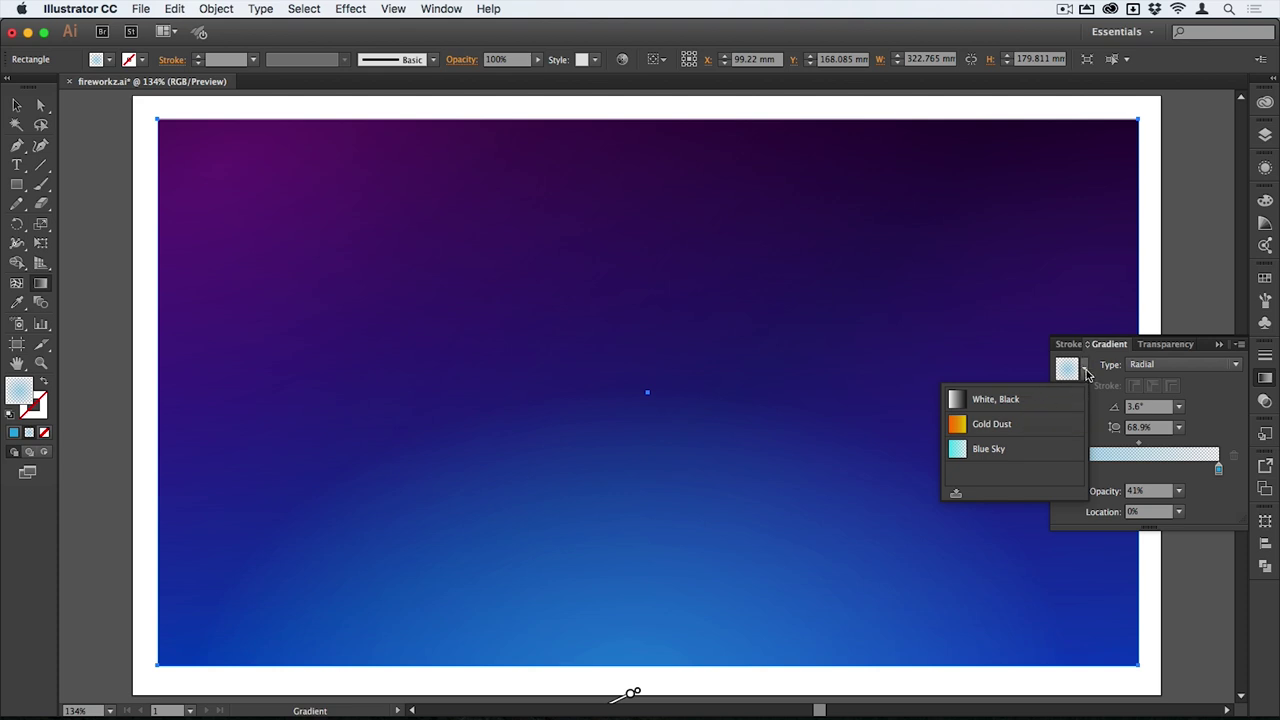
click(1085, 369)
click(1085, 369)
click(1024, 401)
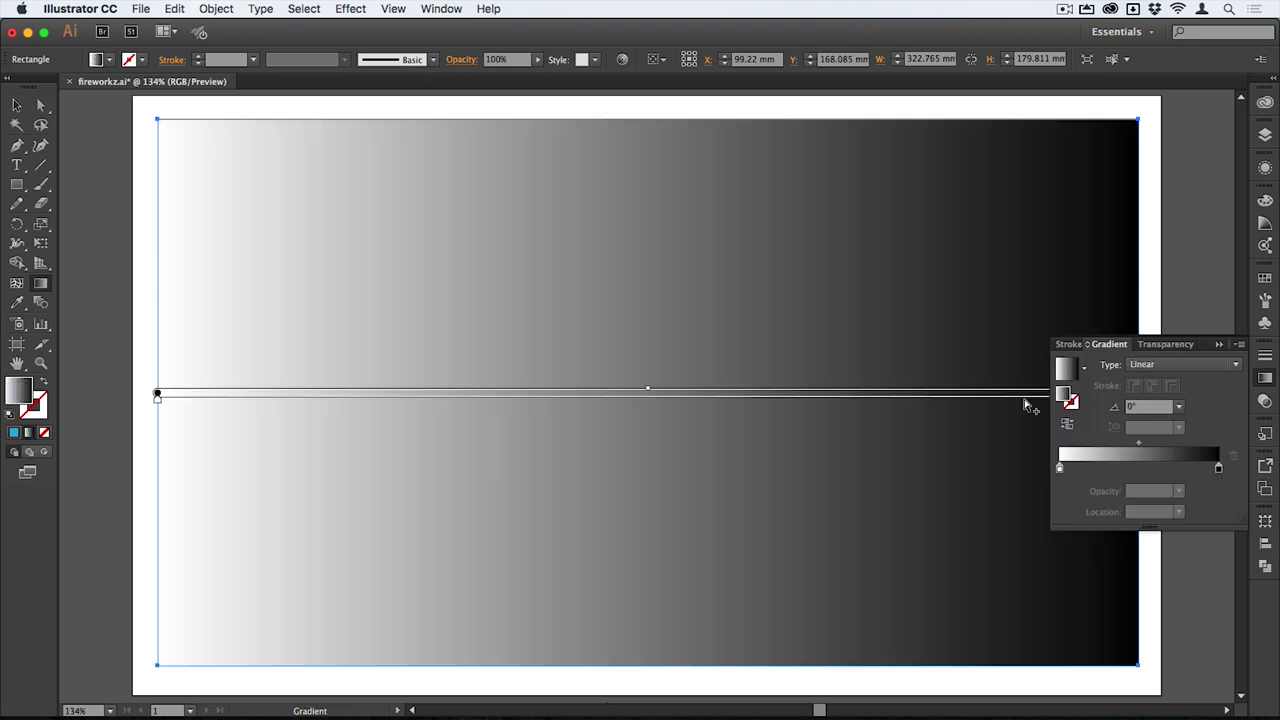
click(1180, 407)
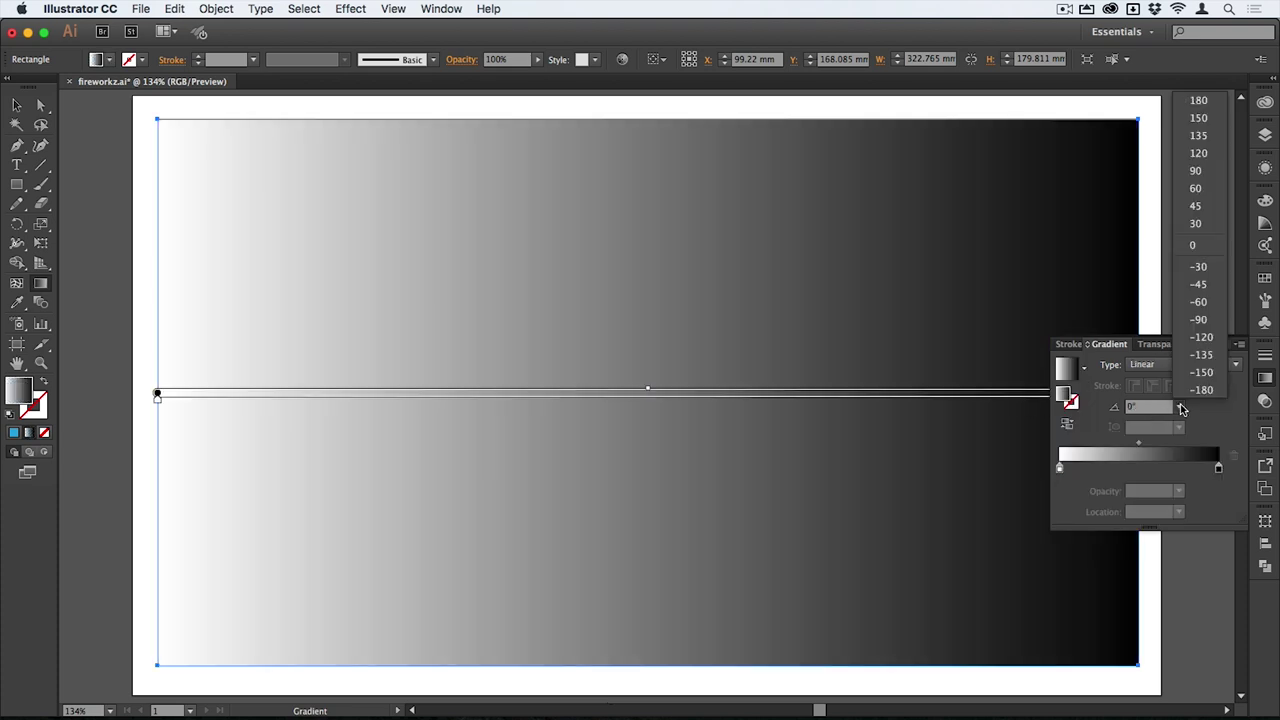
click(1198, 171)
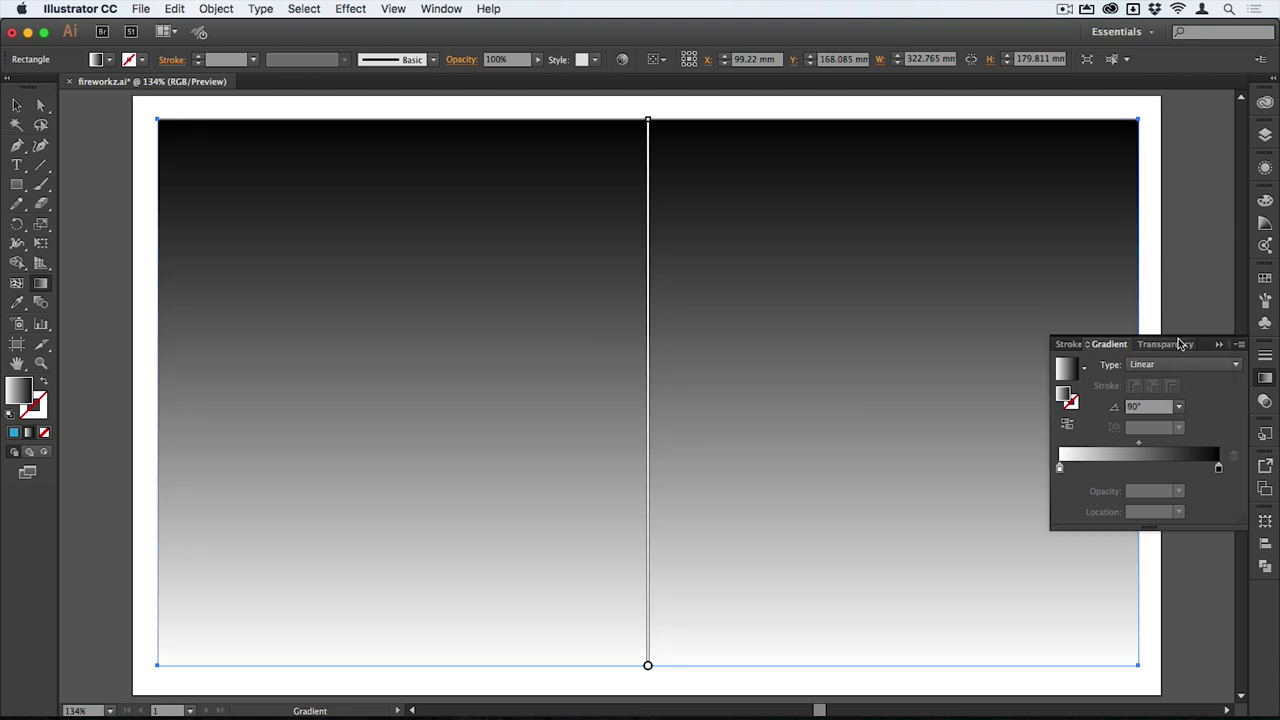
- Change the black-and-white gradient's white start stop to black and set that stop's opacity to 0%
double_click(1060, 468)
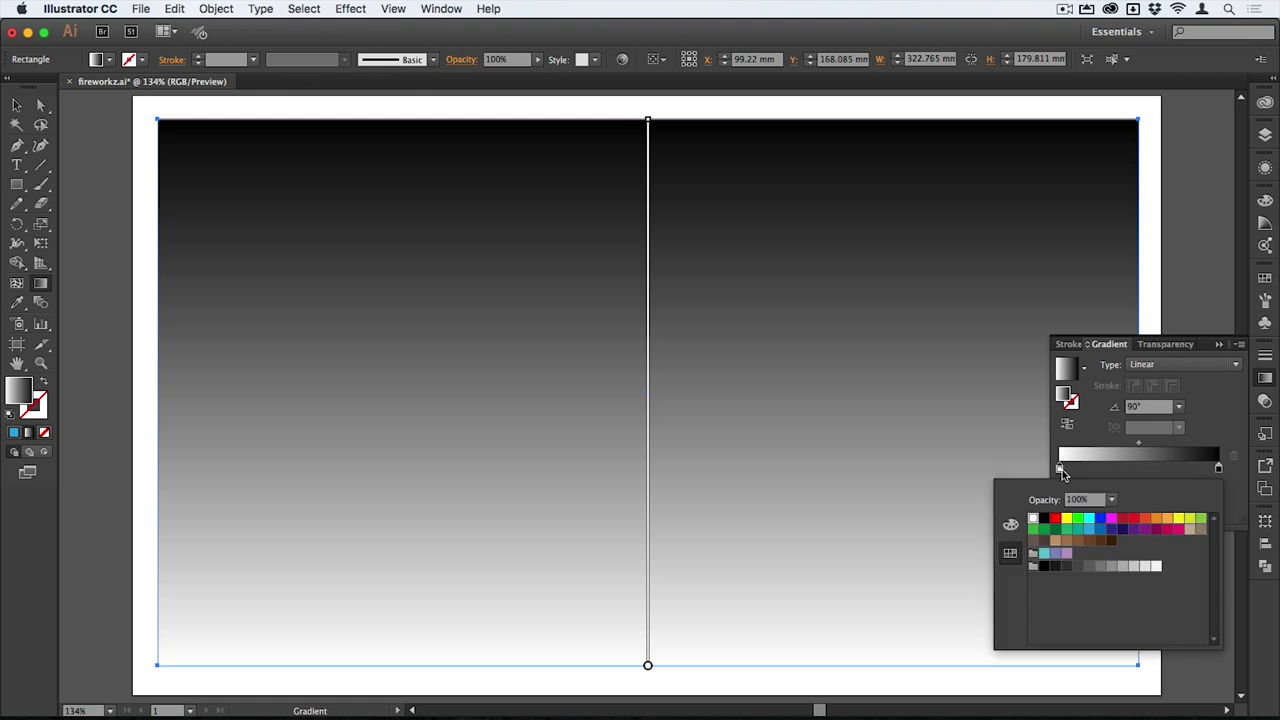
click(1043, 519)
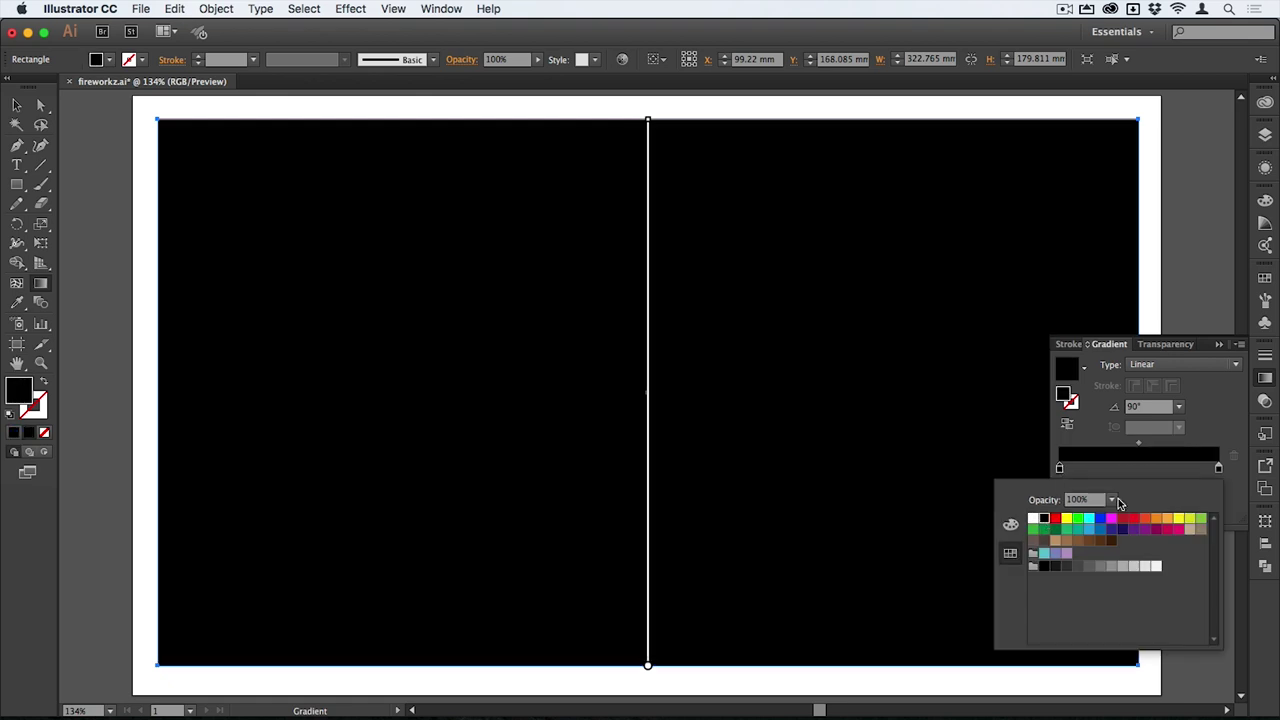
click(1111, 499)
click(1126, 517)
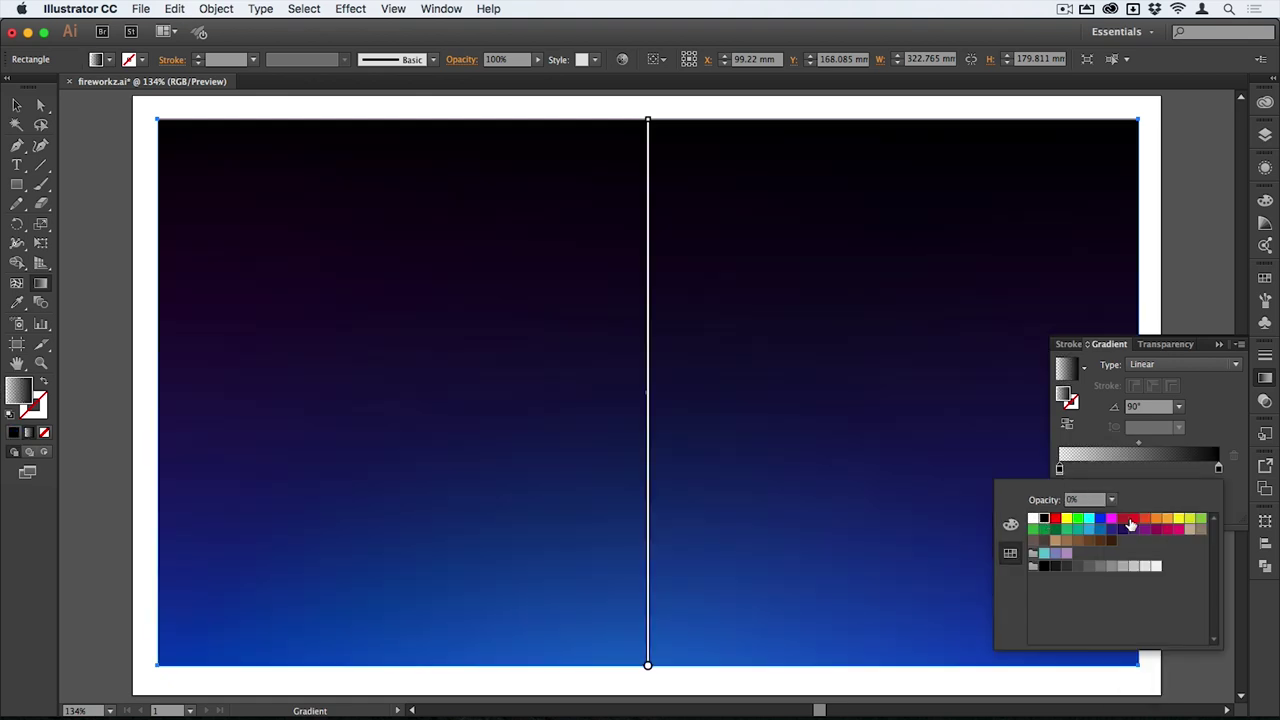
click(1232, 418)
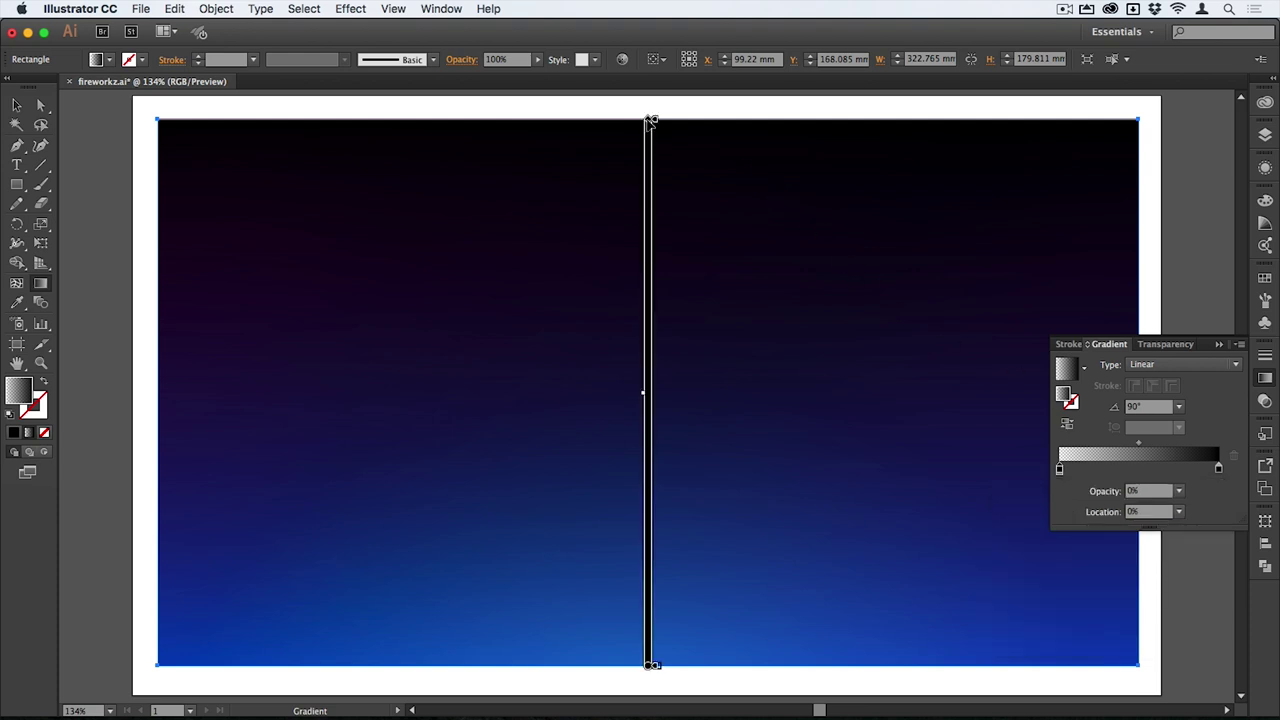
click(1265, 380)
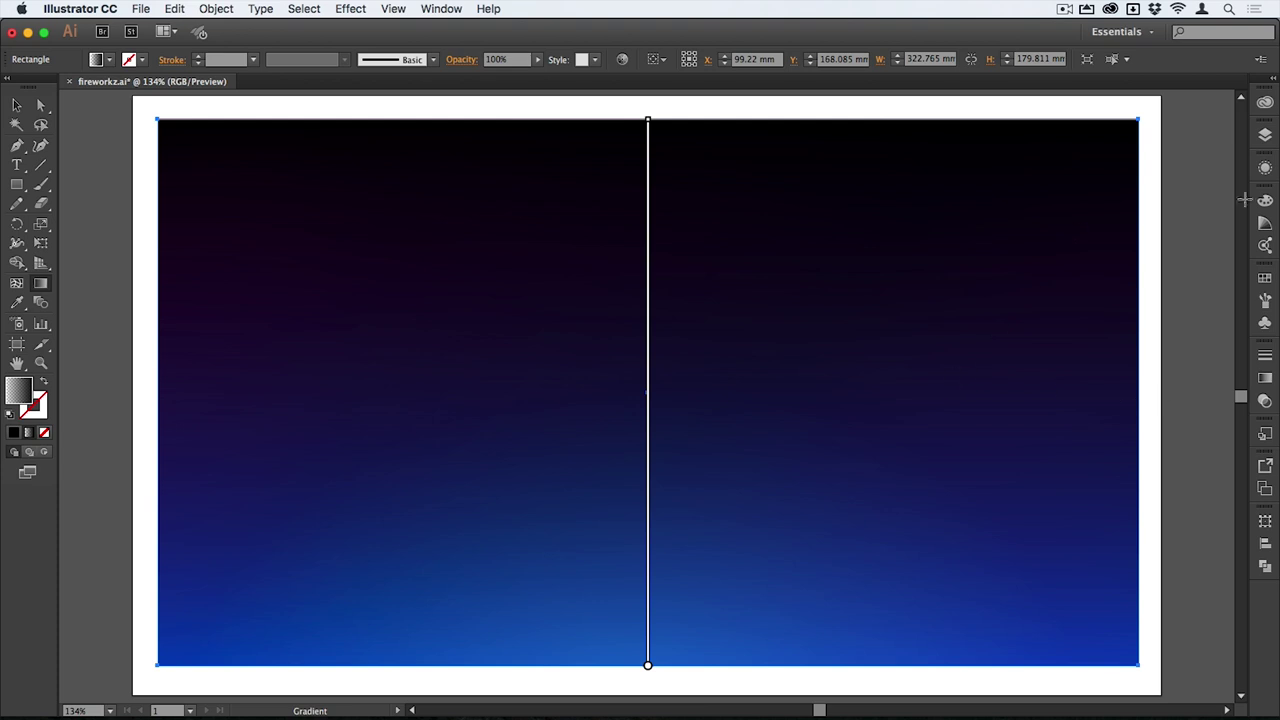
- Apply the Mezzotint effect with the Medium Dots type to the rectangle's top gradient fill
click(1266, 169)
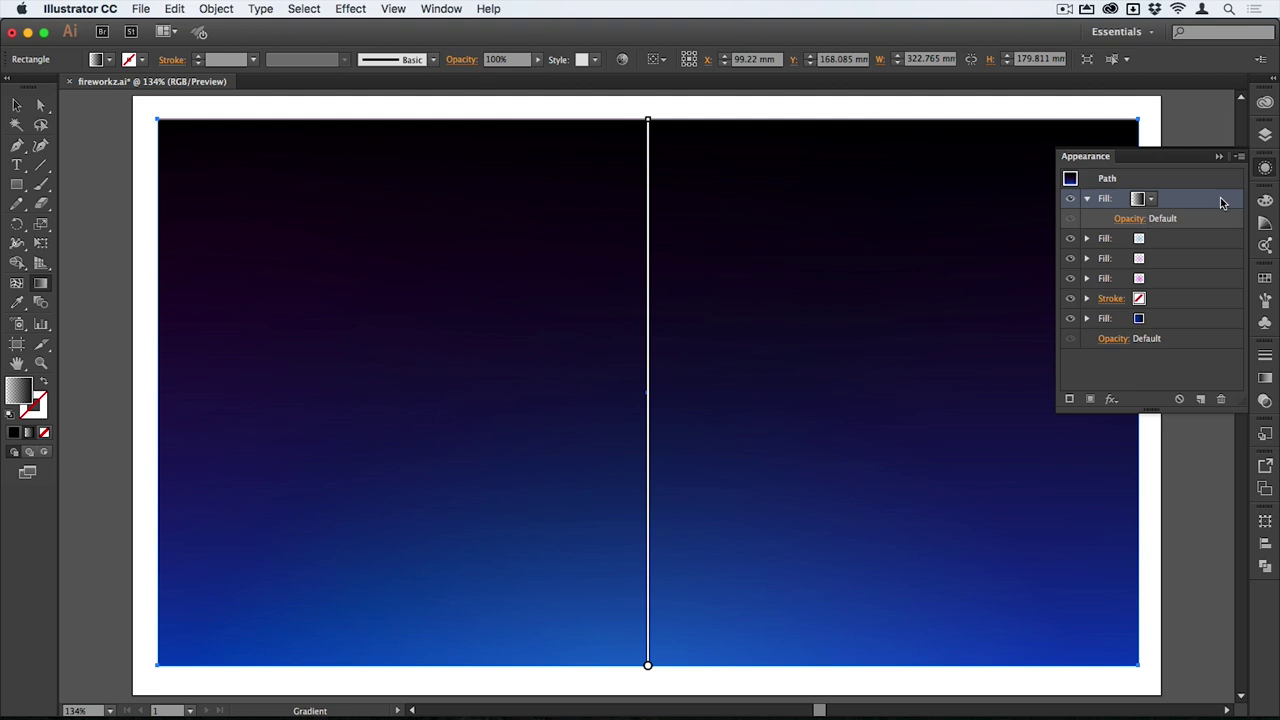
click(355, 8)
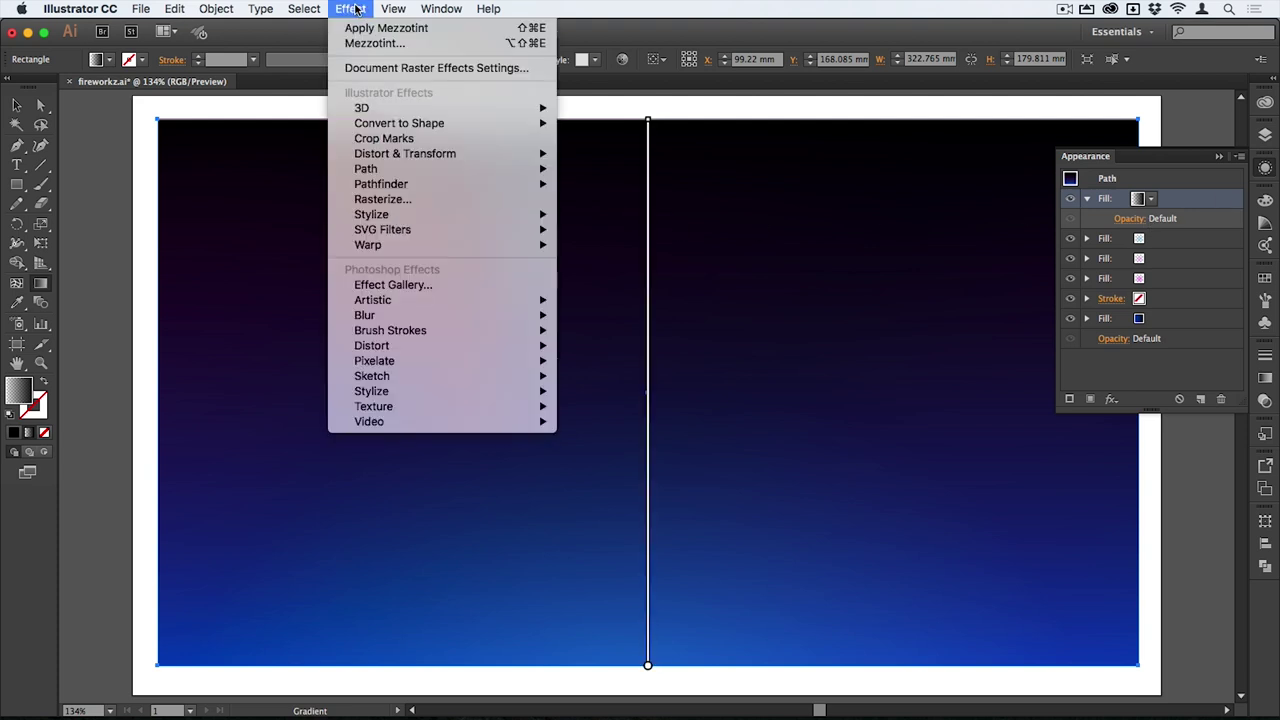
mouse_move(468, 370)
mouse_move(477, 345)
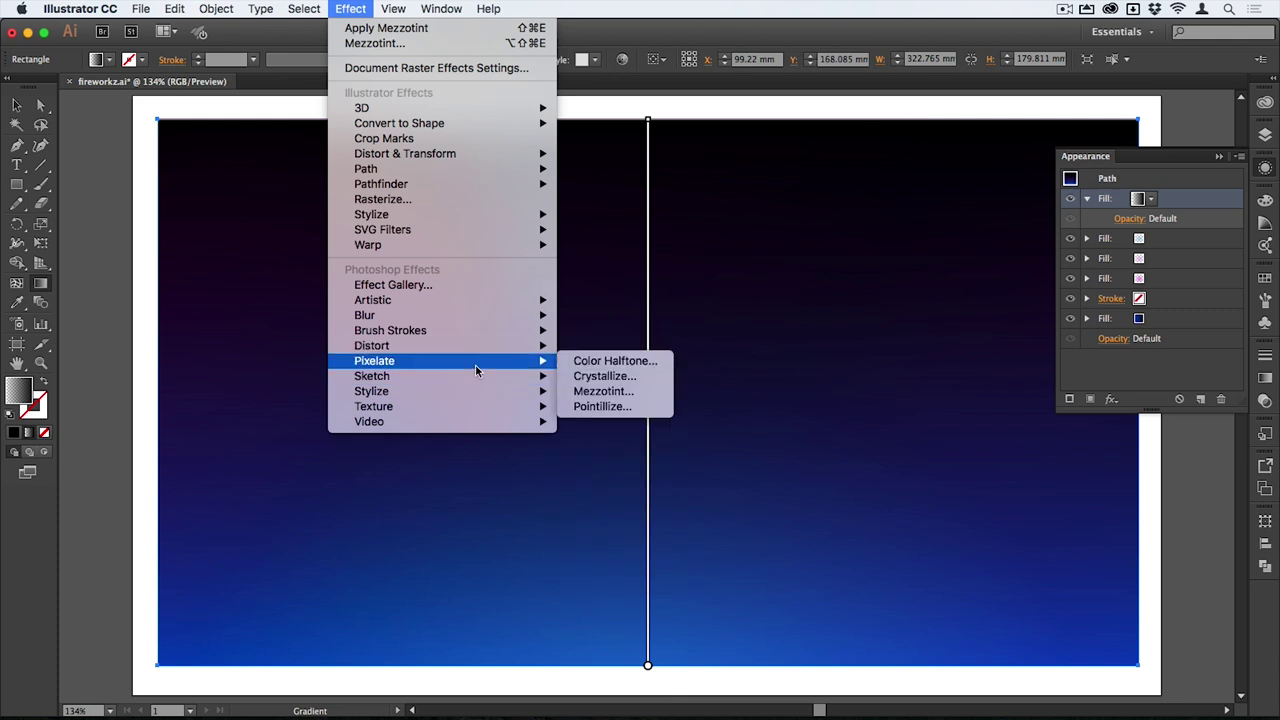
click(635, 393)
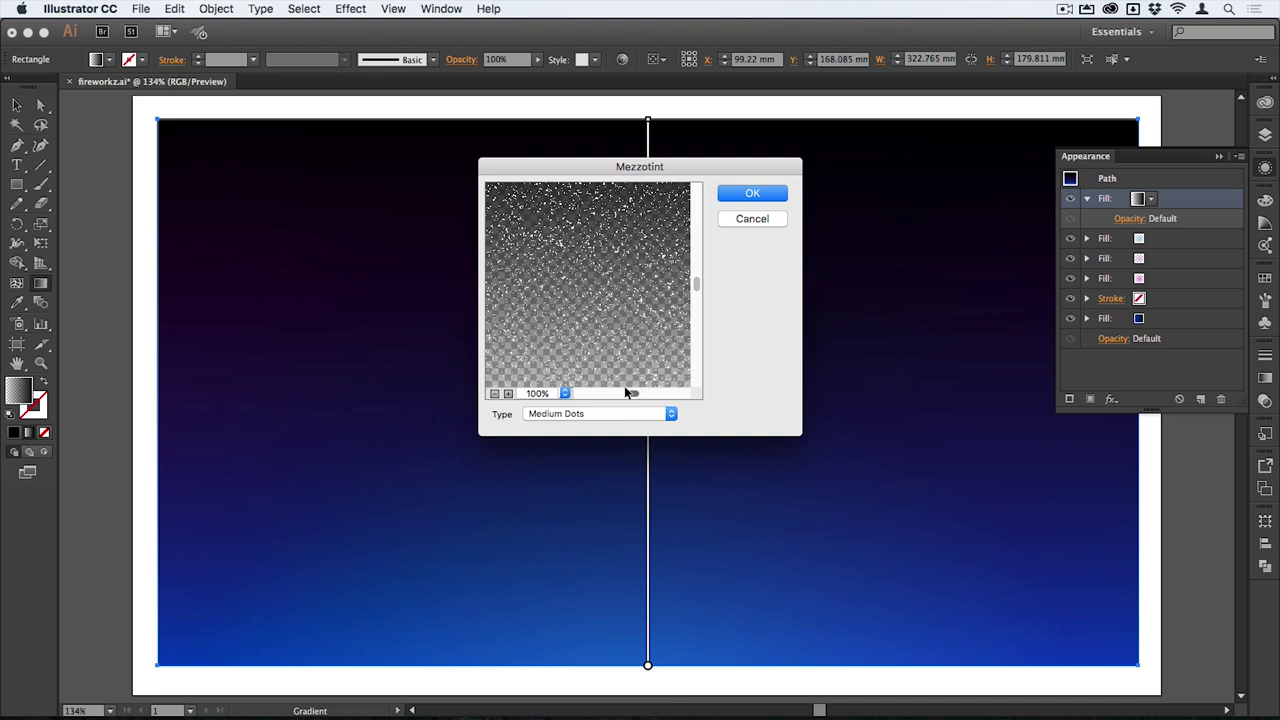
click(600, 414)
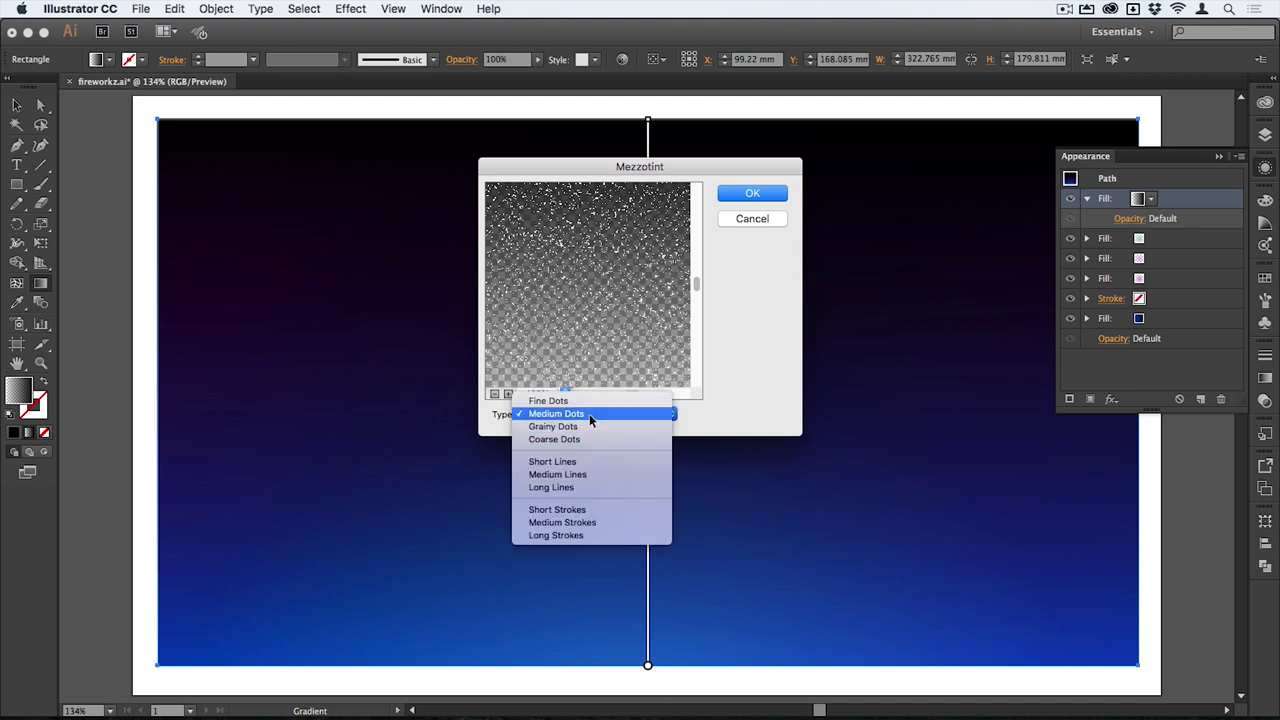
click(589, 414)
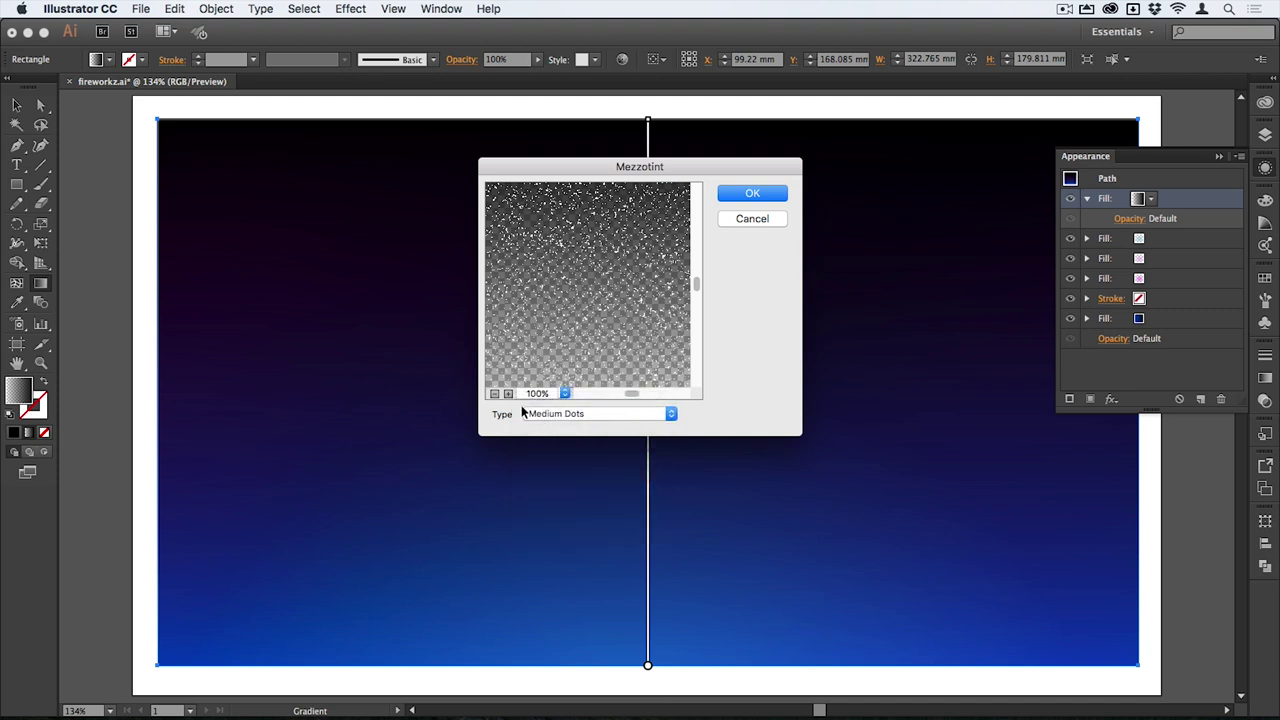
click(754, 194)
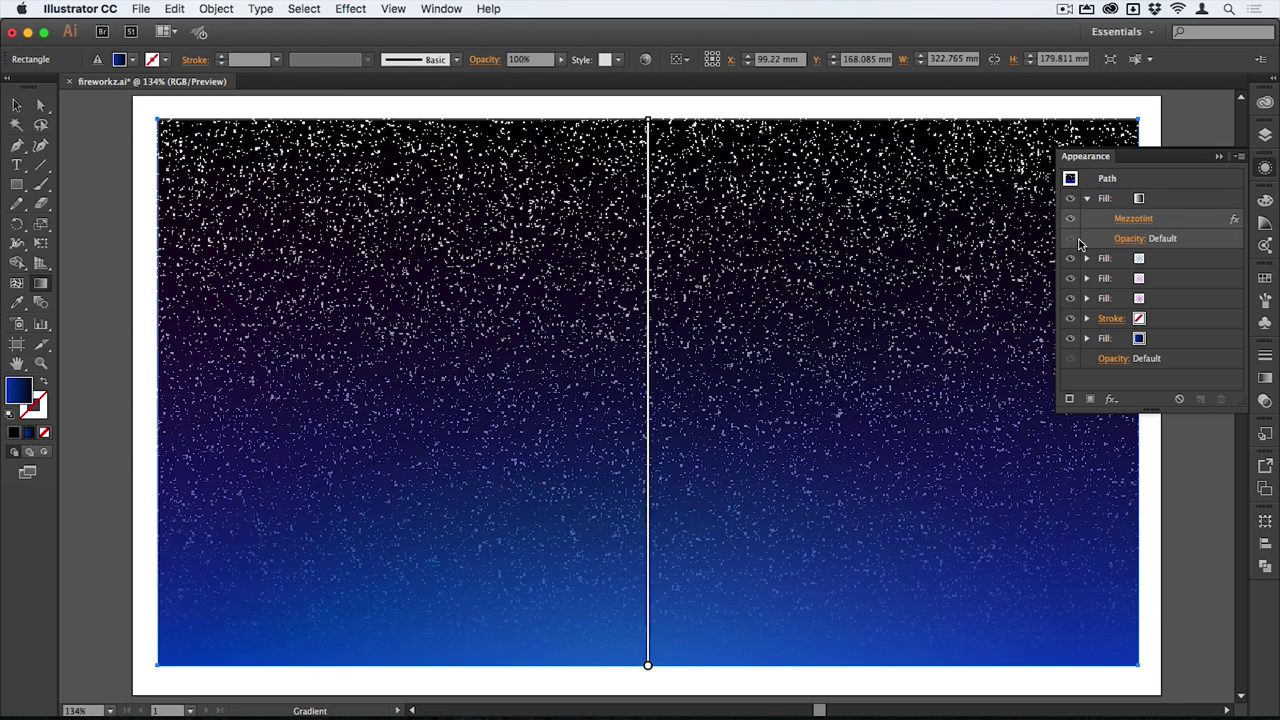
- Try the Overlay and Soft Light blend modes on the Mezzotint fill, with opacity at 62% and 69%
click(1130, 239)
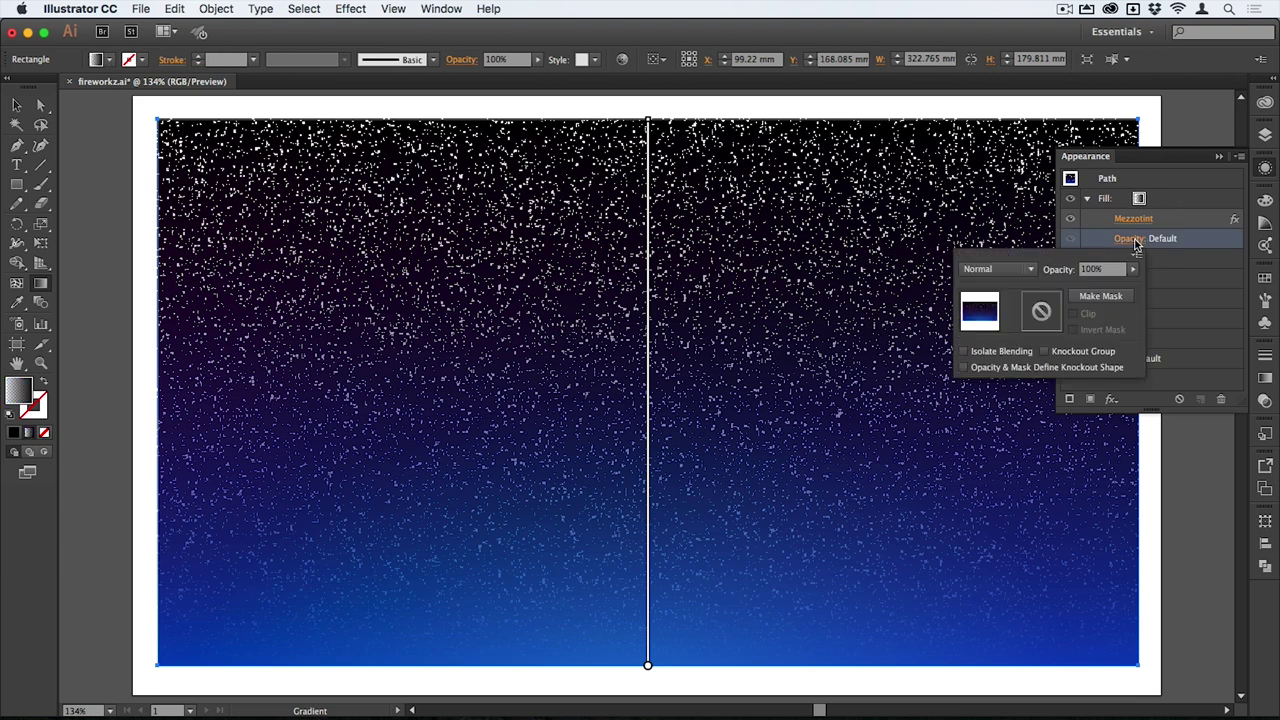
click(1133, 269)
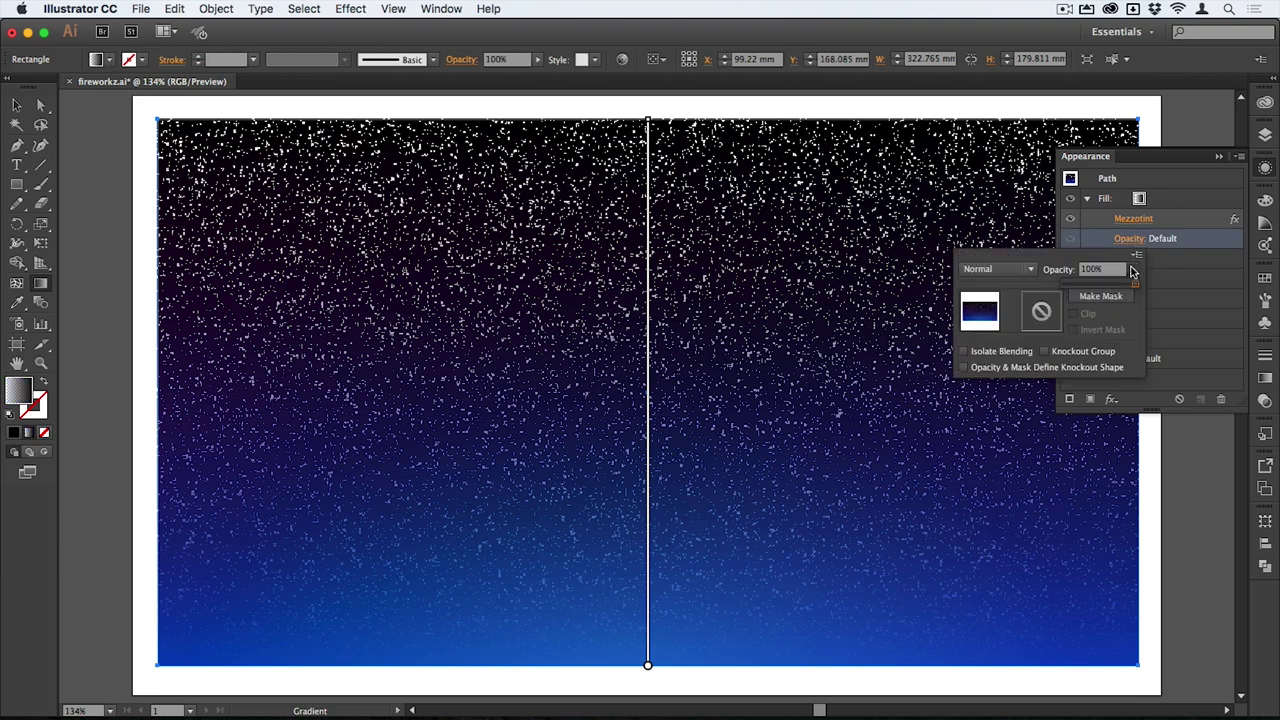
drag(1138, 288, 1108, 288)
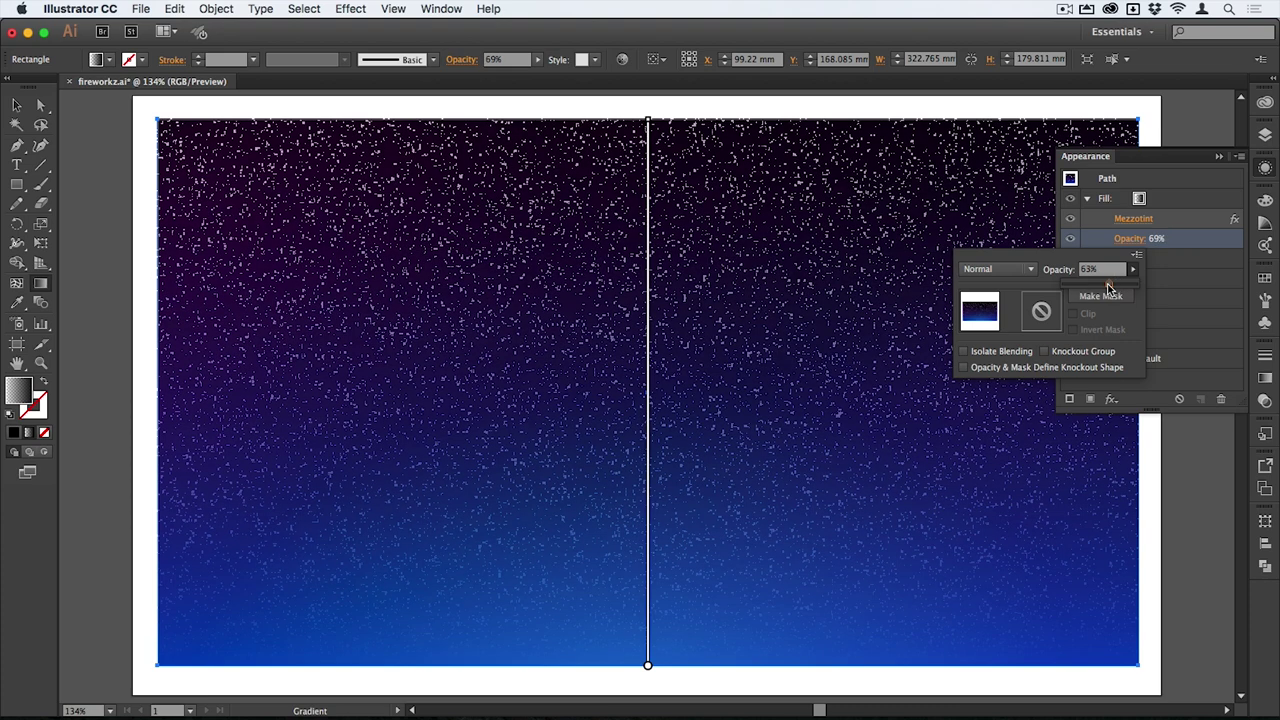
click(1028, 269)
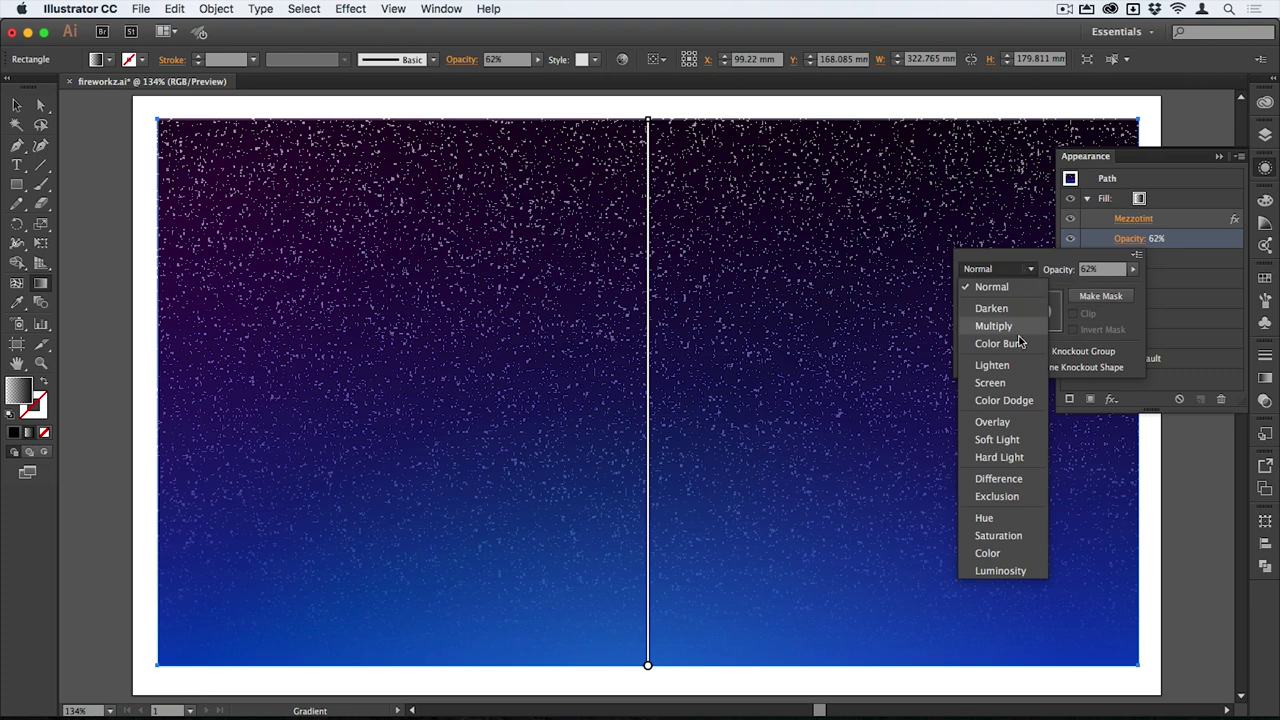
click(993, 422)
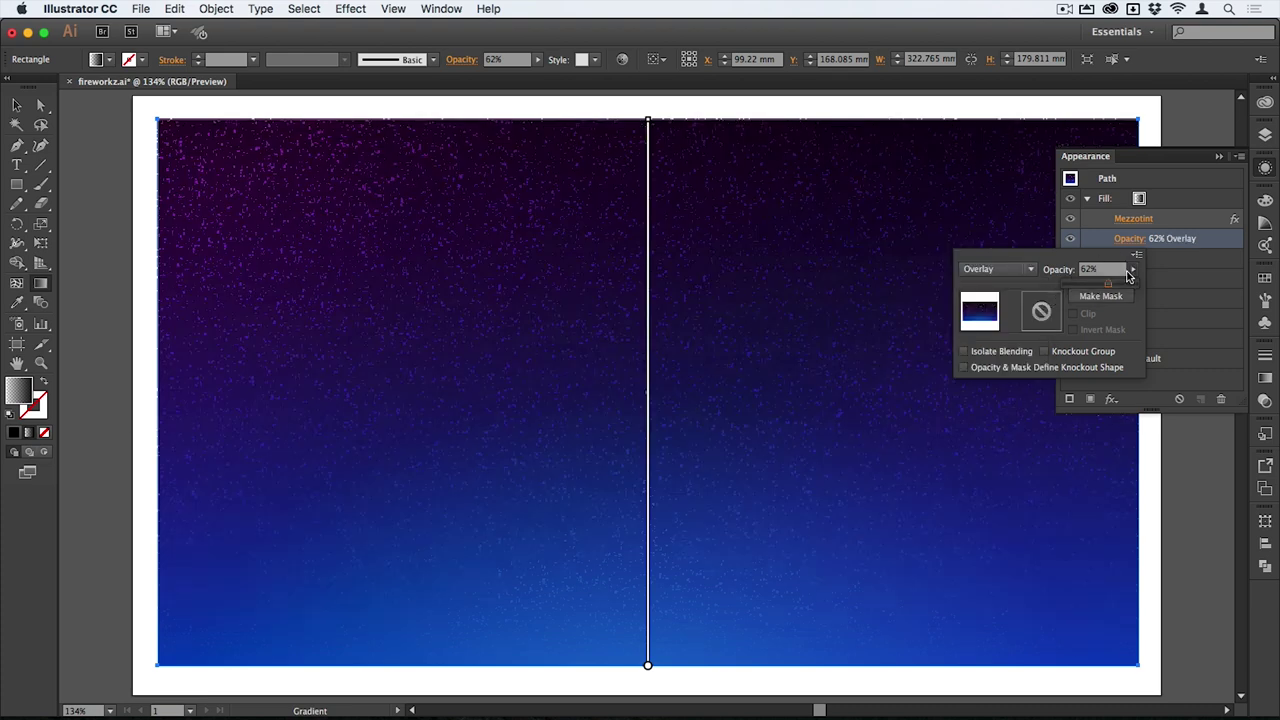
mouse_move(1113, 287)
mouse_down()
mouse_move(1125, 288)
mouse_move(1114, 282)
mouse_up()
click(998, 269)
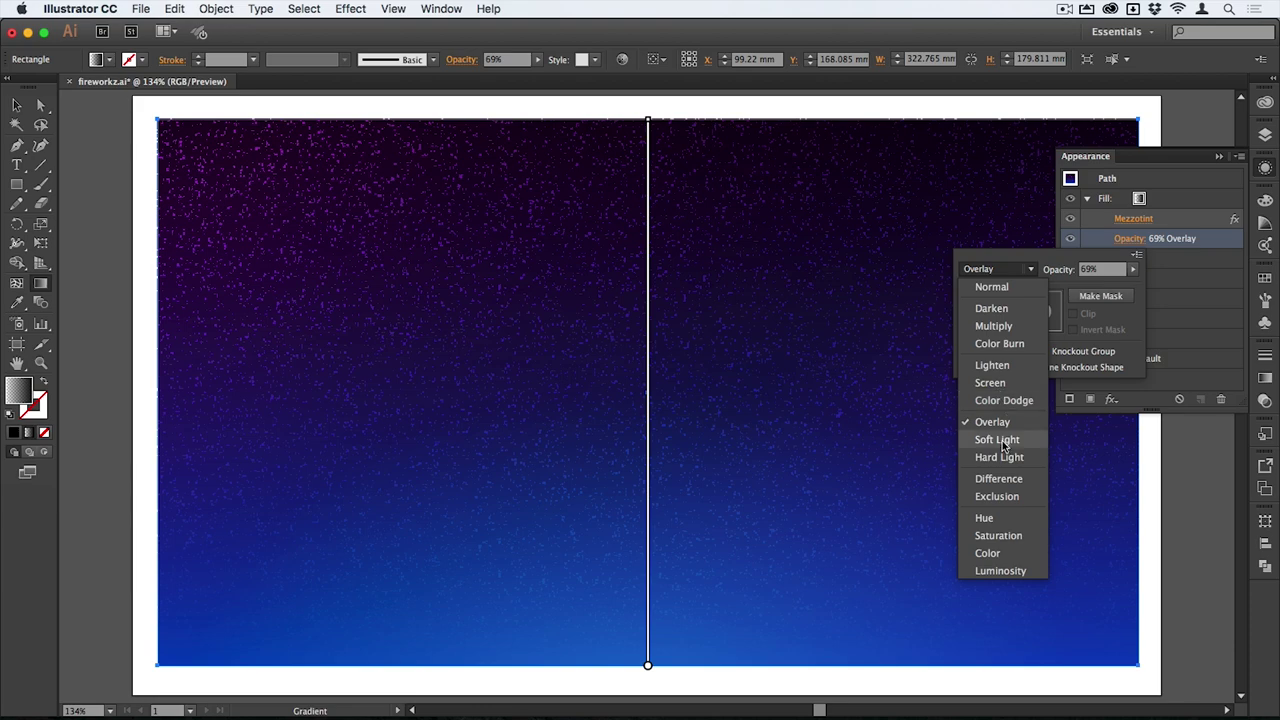
click(1004, 442)
- Set the Mezzotint fill's blend mode to Hard Light and its opacity to 30%
click(1027, 278)
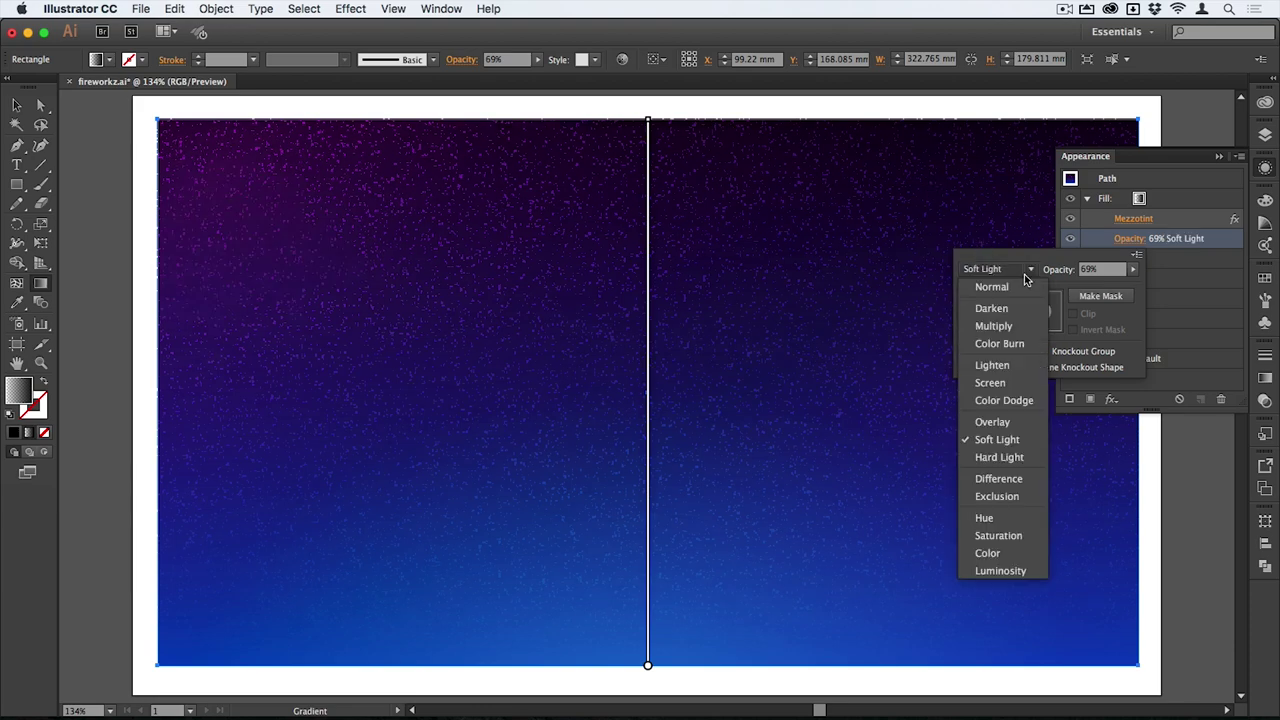
click(1018, 458)
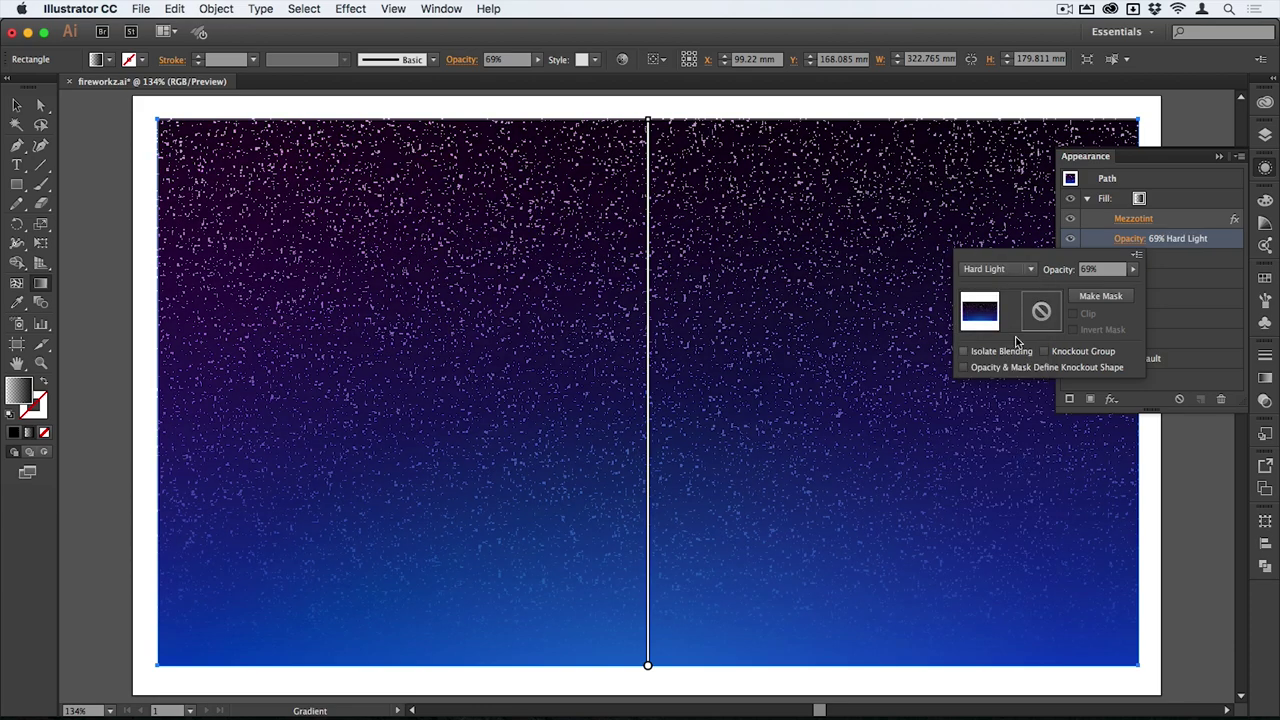
click(1133, 269)
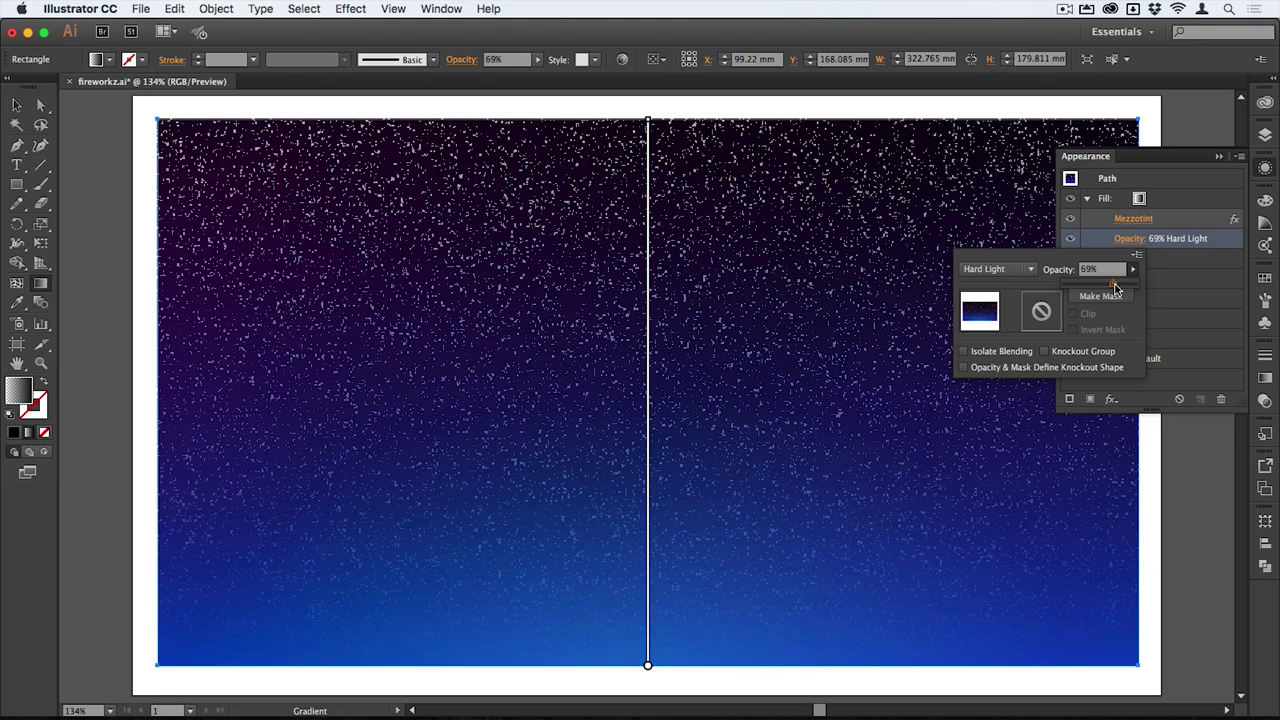
drag(1115, 288, 1086, 289)
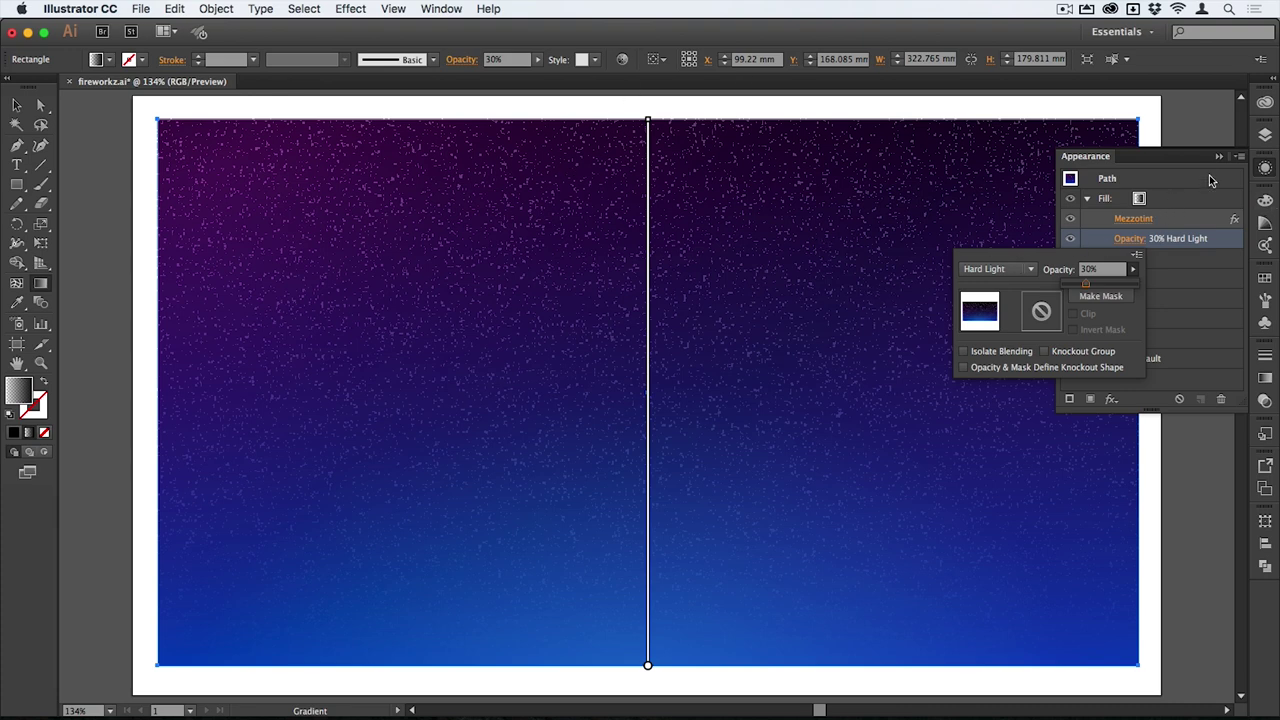
- Create a new sublayer inside Layer 3, and lock and hide the background rectangle below it
click(1265, 141)
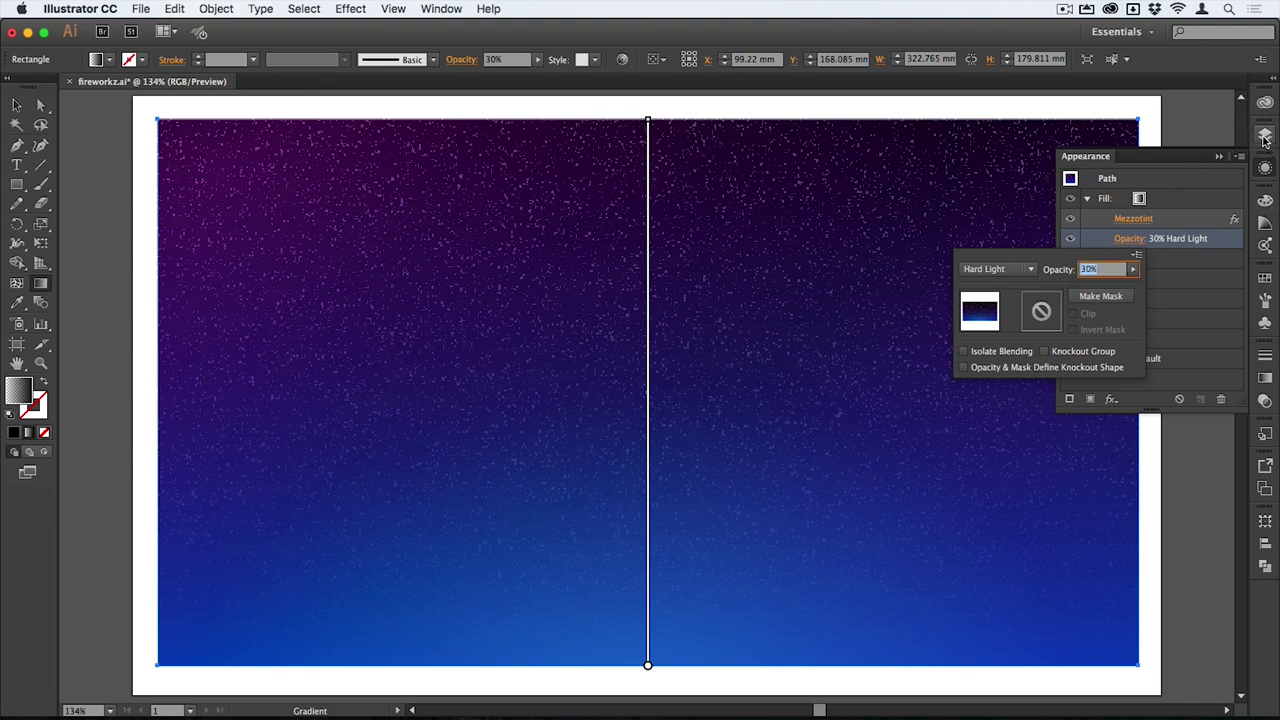
click(1265, 138)
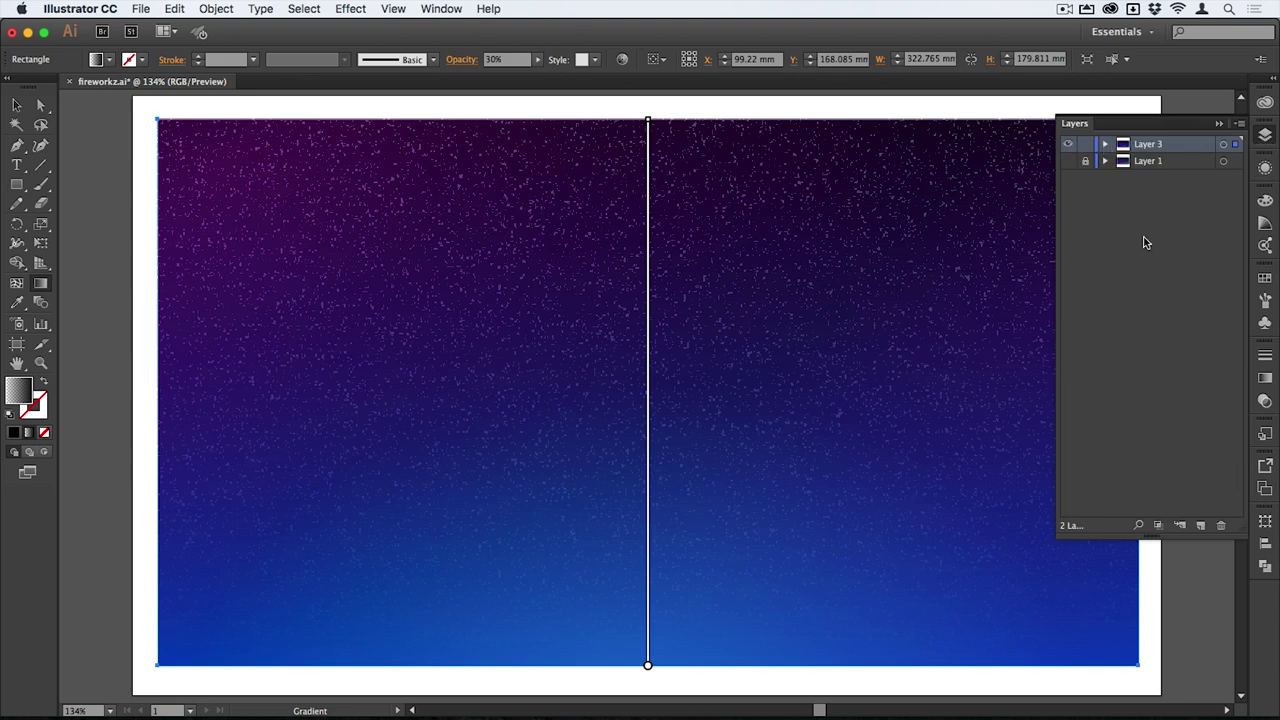
click(1180, 527)
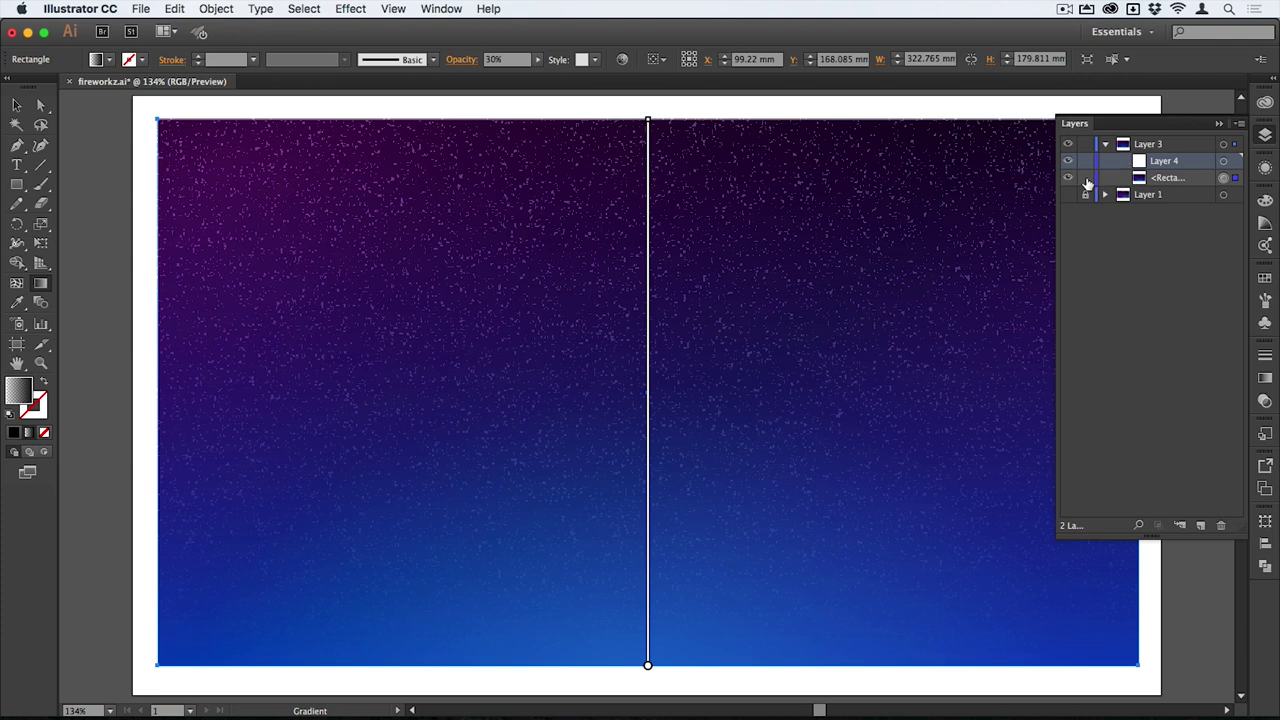
click(1085, 178)
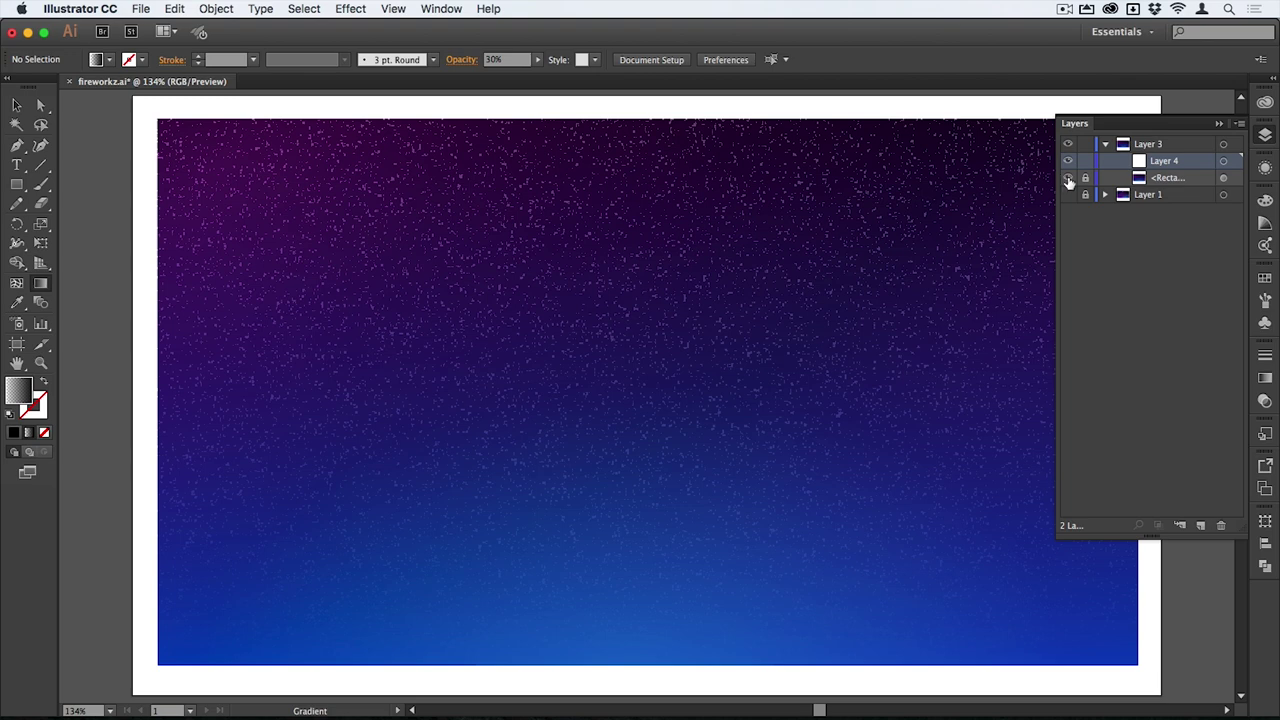
click(1068, 179)
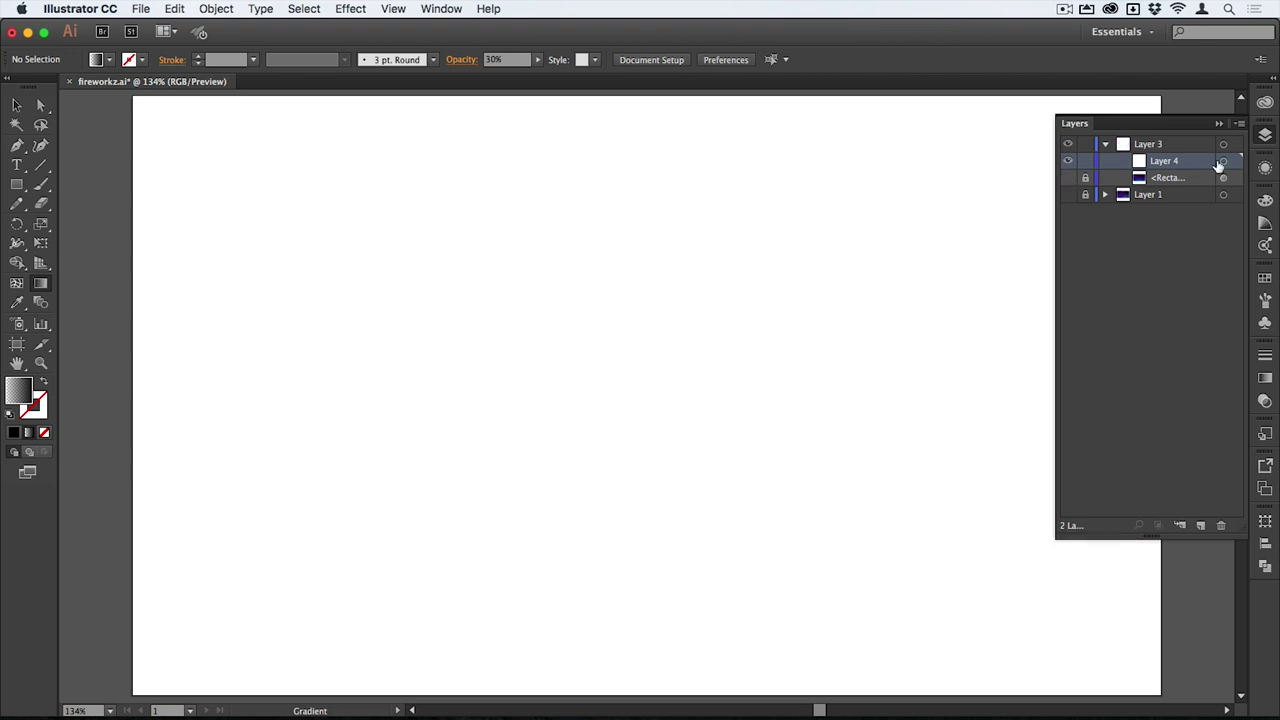
- Rename the new sublayer as firework
double_click(1164, 163)
text(F)
key(Return)
- Draw a short diagonal line rising to the right, about 6.5 mm wide and 12.4 mm high, near the artboard's middle
click(40, 165)
drag(646, 314, 719, 351)
key(super+space)
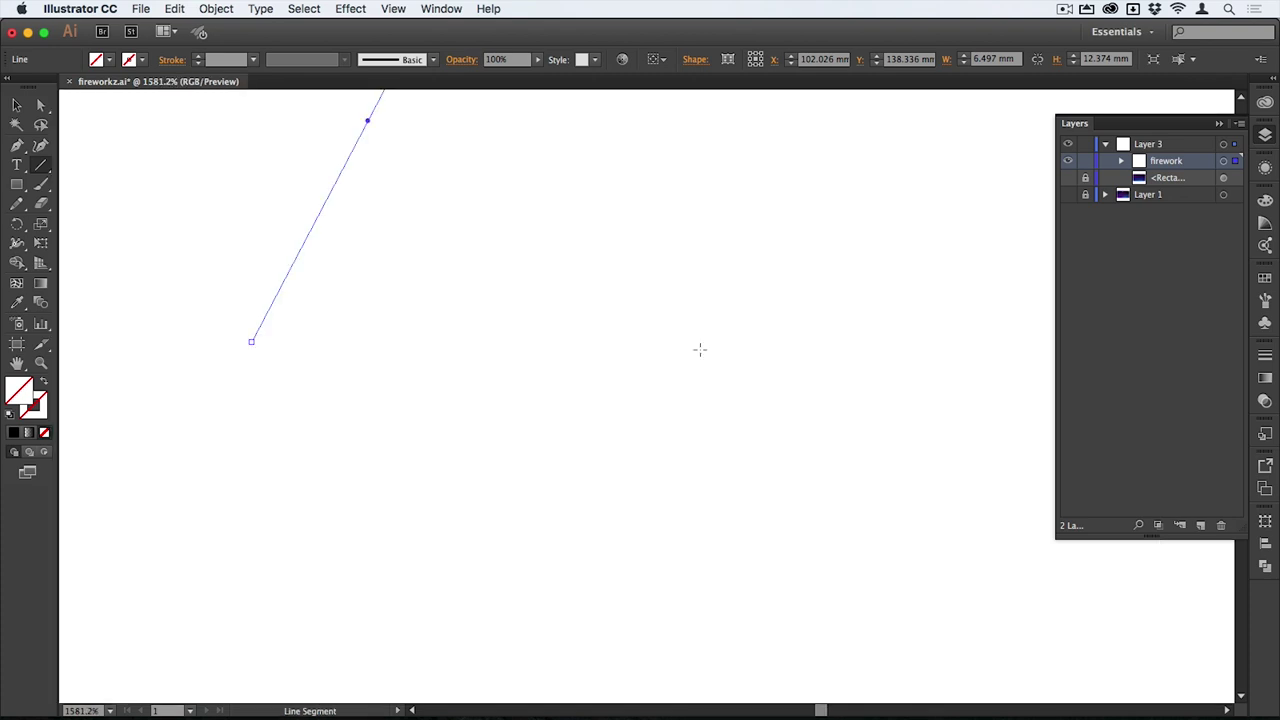
drag(291, 223, 523, 460)
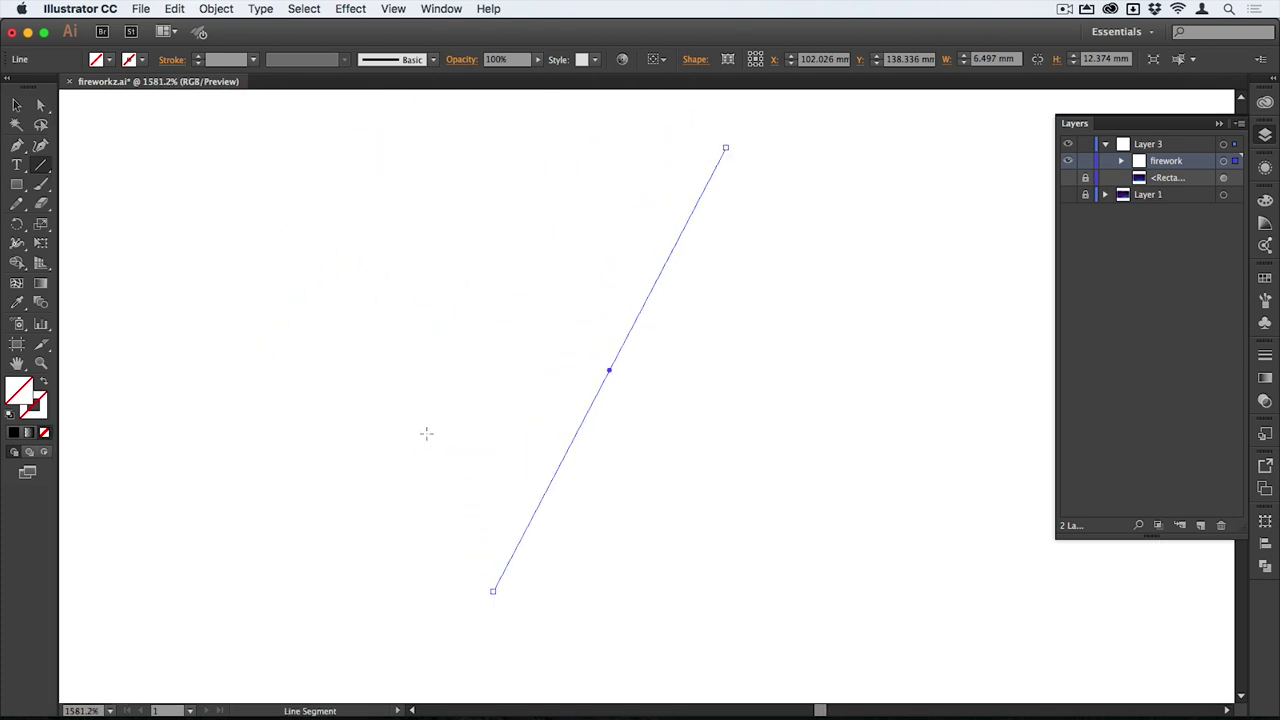
- Set the diagonal line's stroke weight to 12 pt
click(229, 60)
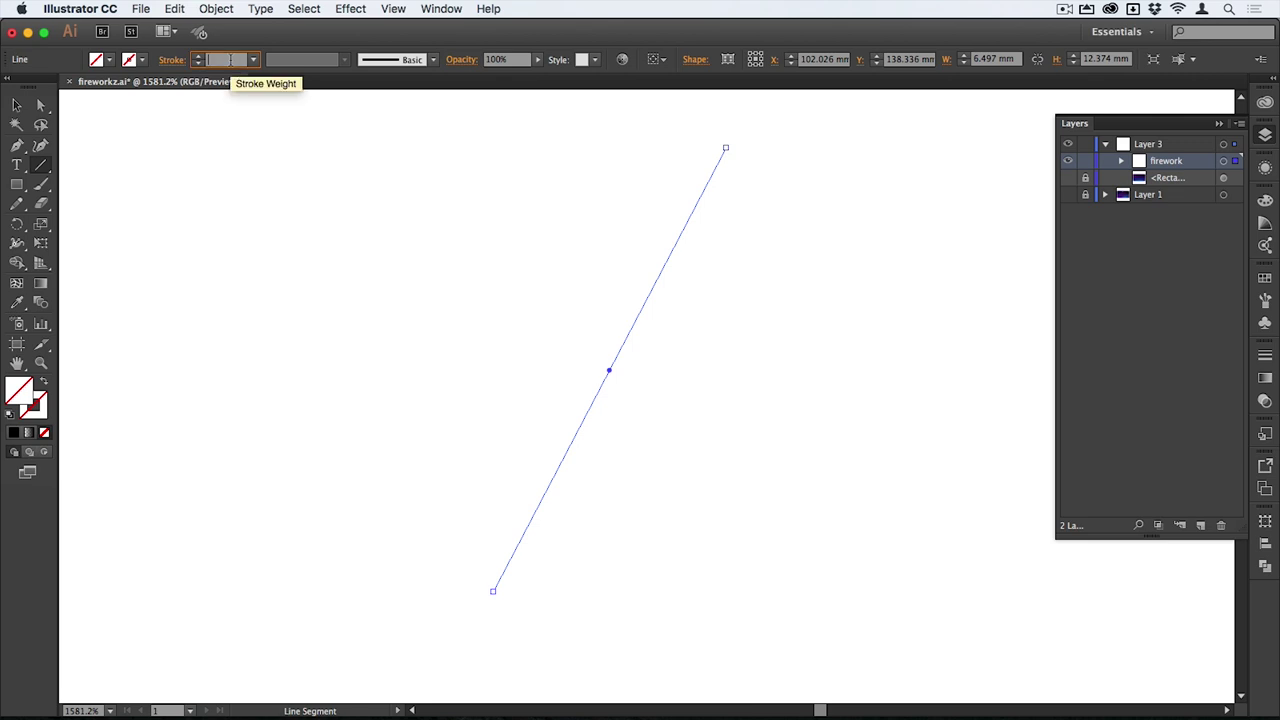
key(Up)
key(Up)
key(Up)
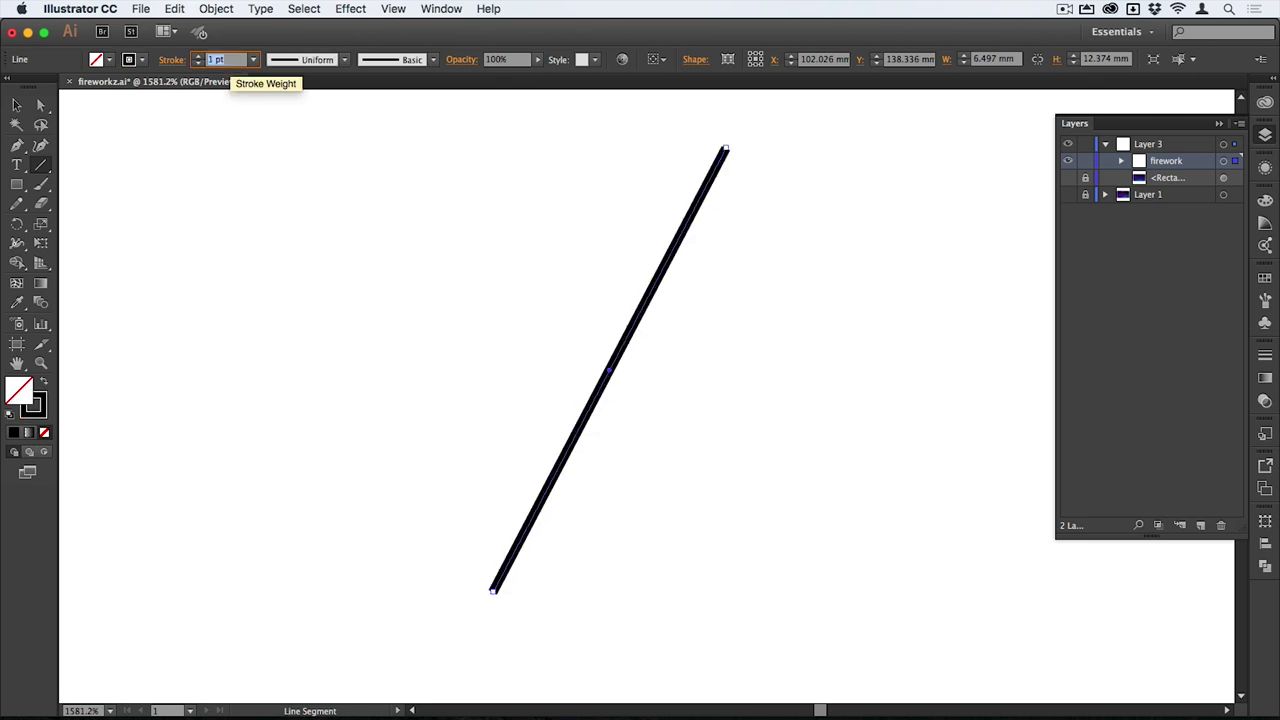
key(Up)
key(Up)
key(Up)
key(Up)
key(Up)
key(Up)
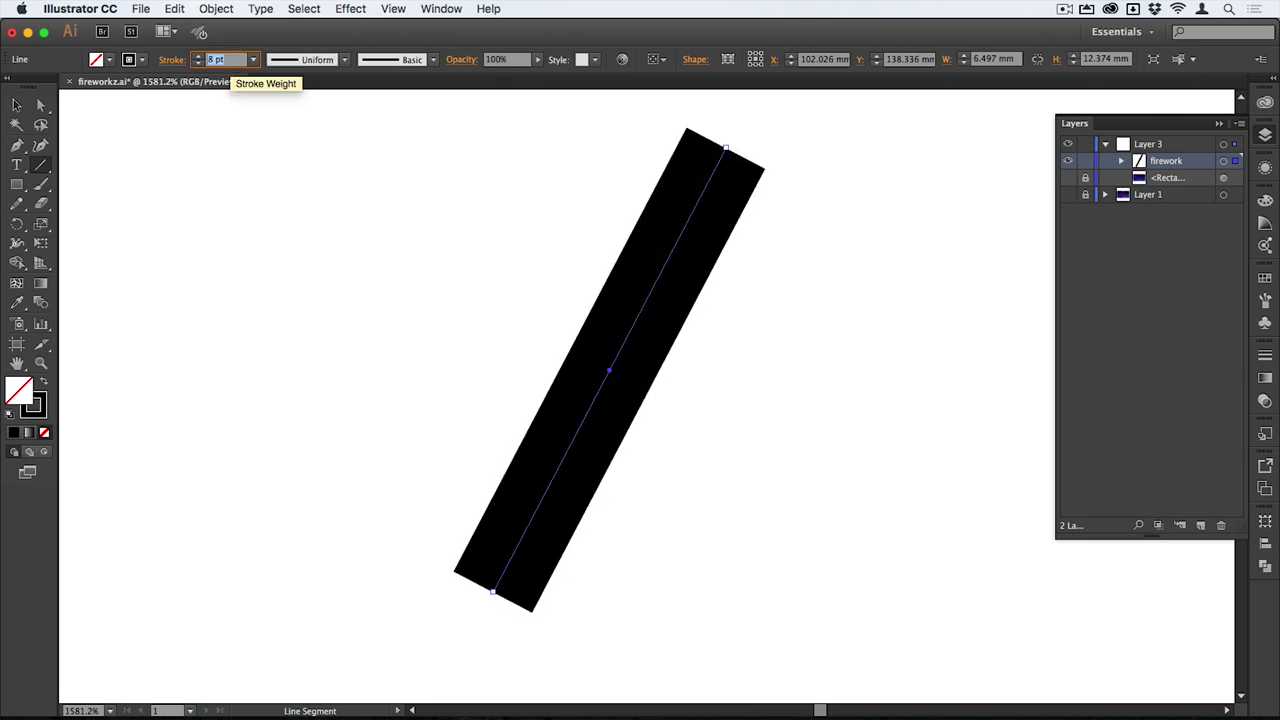
key(Up)
key(Up)
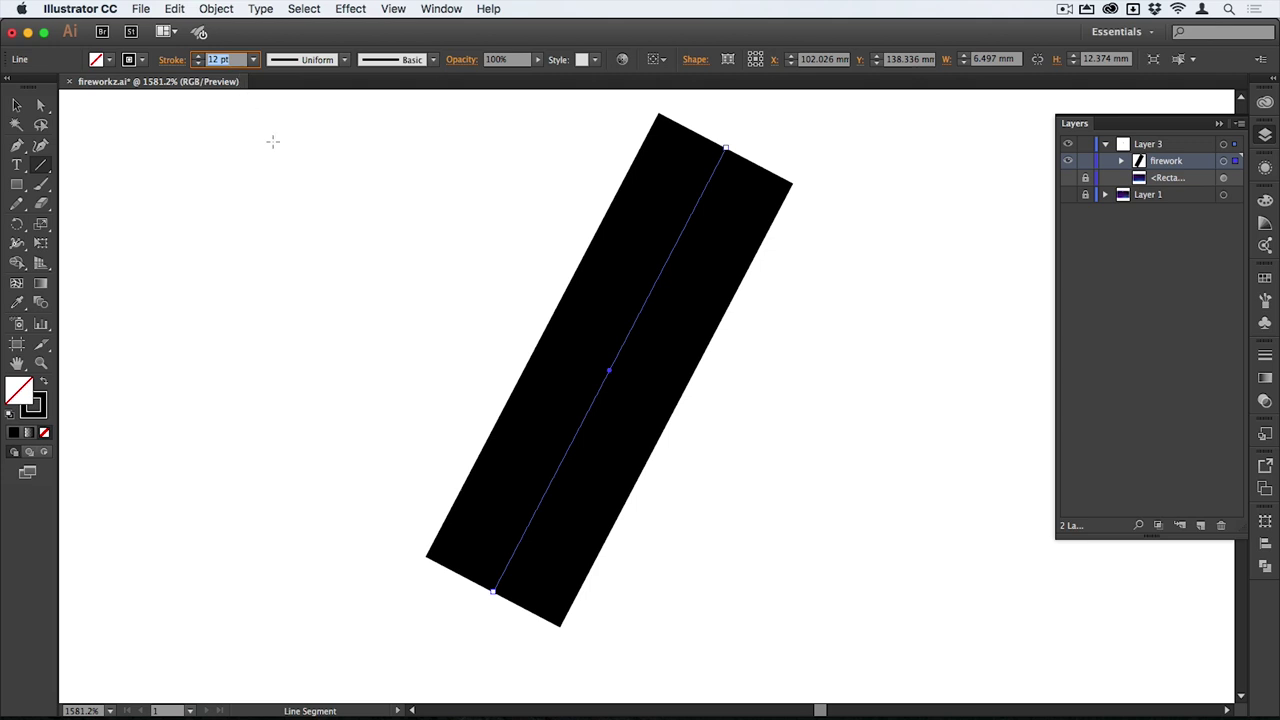
key(Return)
- Narrow the line's stroke just above its middle with the Width tool and taper its lower end to a point
key(shift+w)
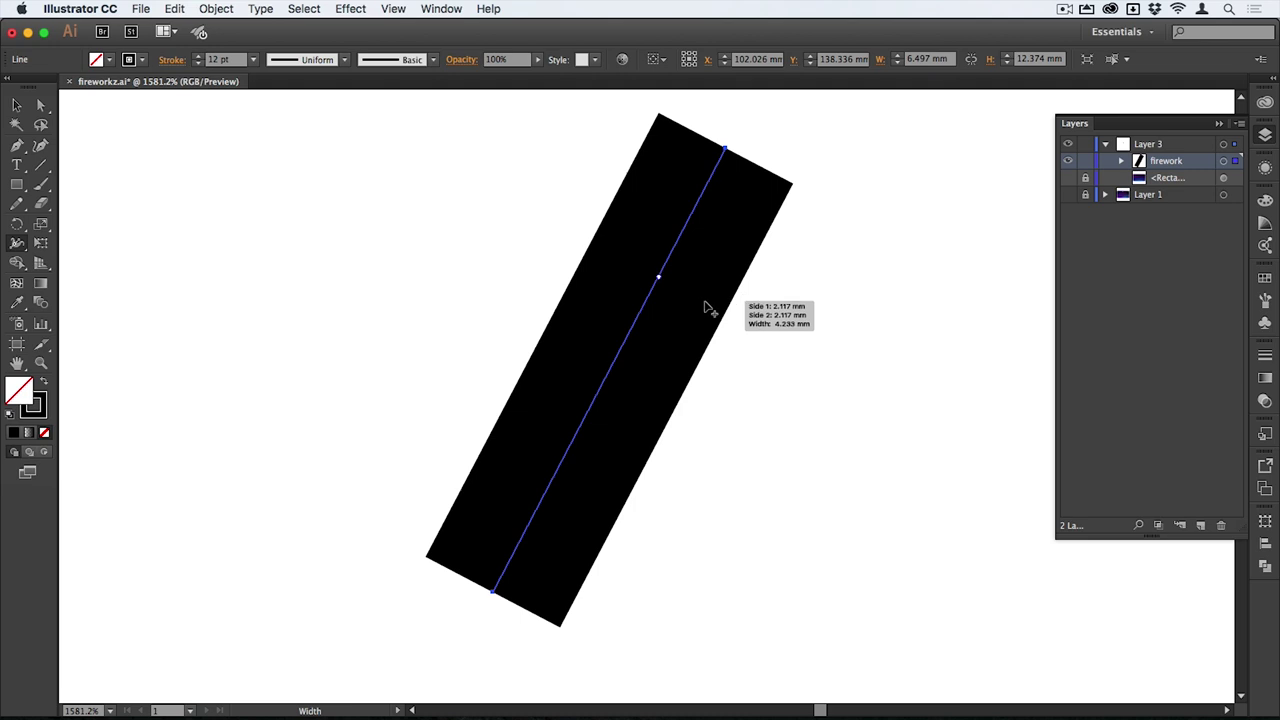
mouse_move(705, 308)
mouse_down()
mouse_move(707, 297)
mouse_move(686, 301)
mouse_up()
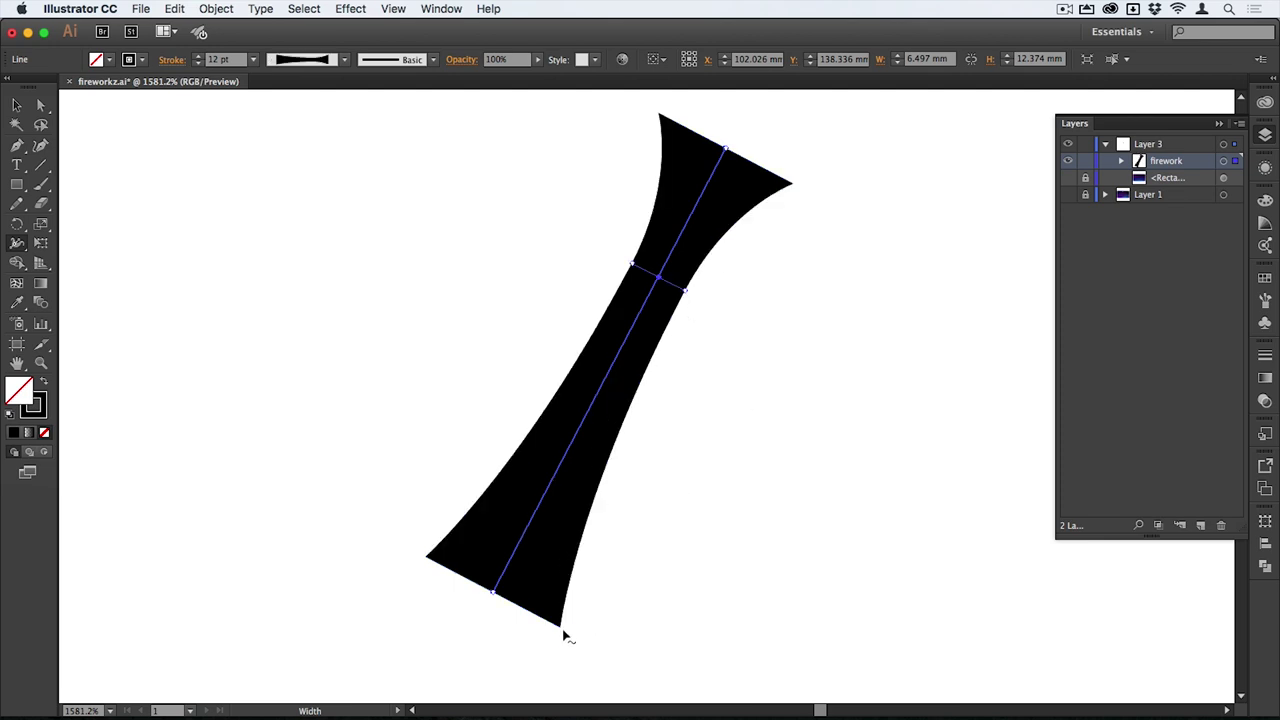
mouse_move(560, 628)
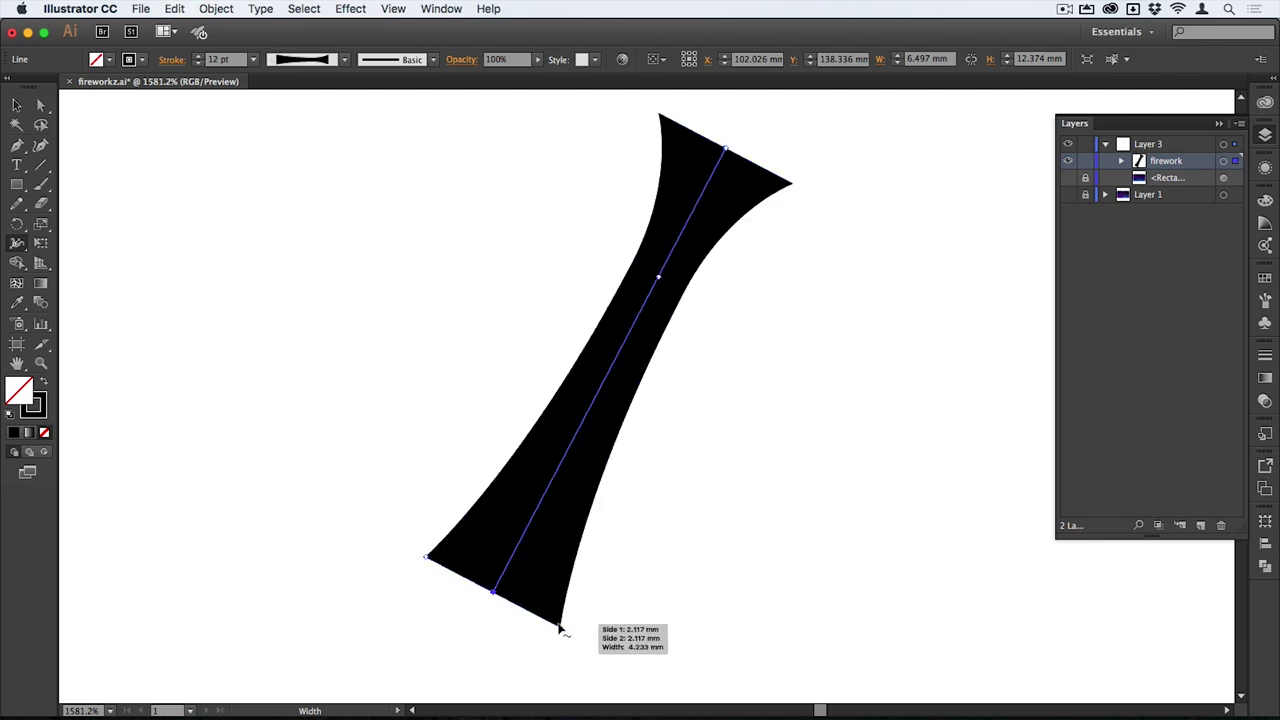
mouse_move(560, 628)
mouse_down()
mouse_move(490, 617)
mouse_move(491, 600)
mouse_up()
mouse_move(606, 348)
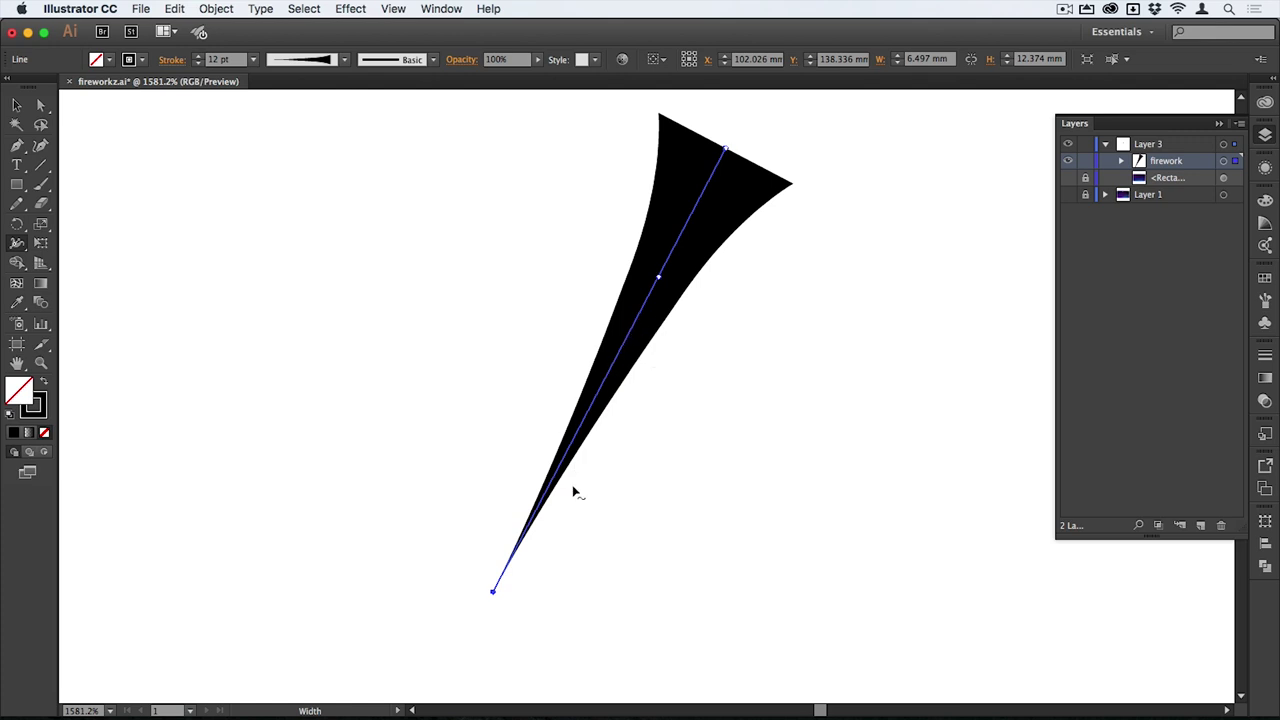
- Widen the stroke to about 3.5 mm near its upper end and taper the upper end to a point
mouse_move(723, 207)
mouse_down()
mouse_move(771, 157)
mouse_move(785, 165)
mouse_up()
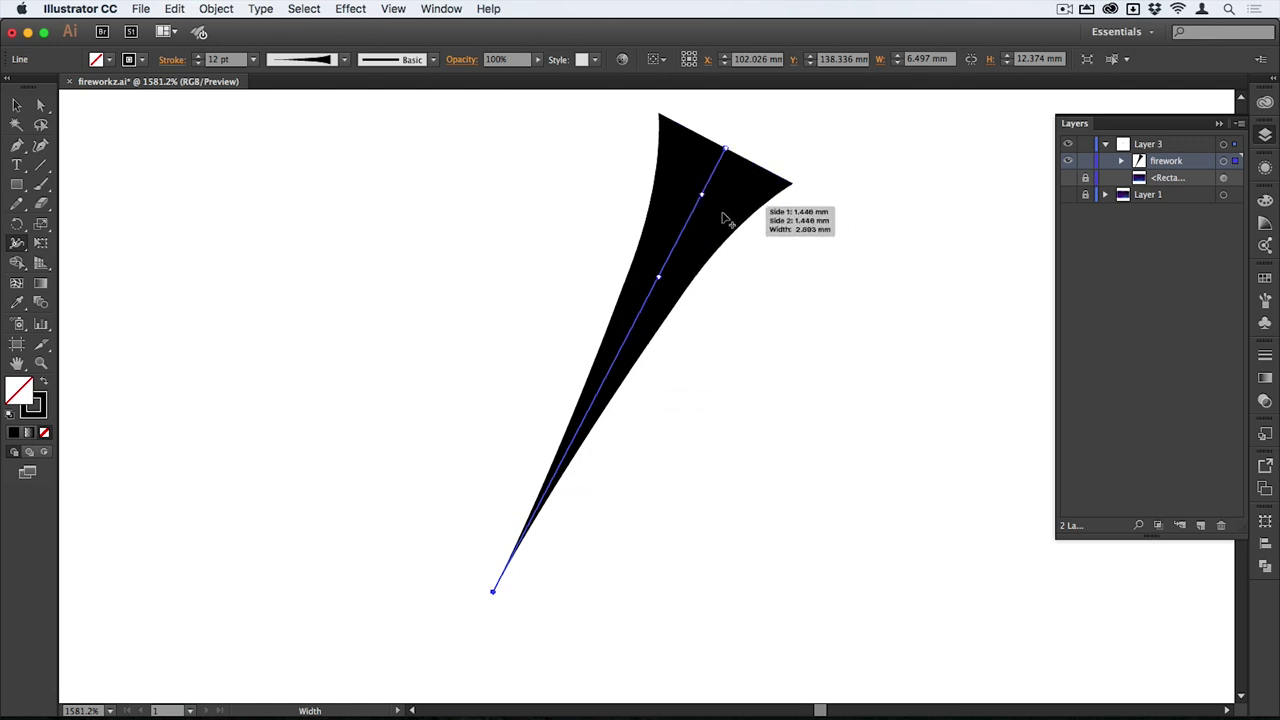
drag(706, 238, 748, 250)
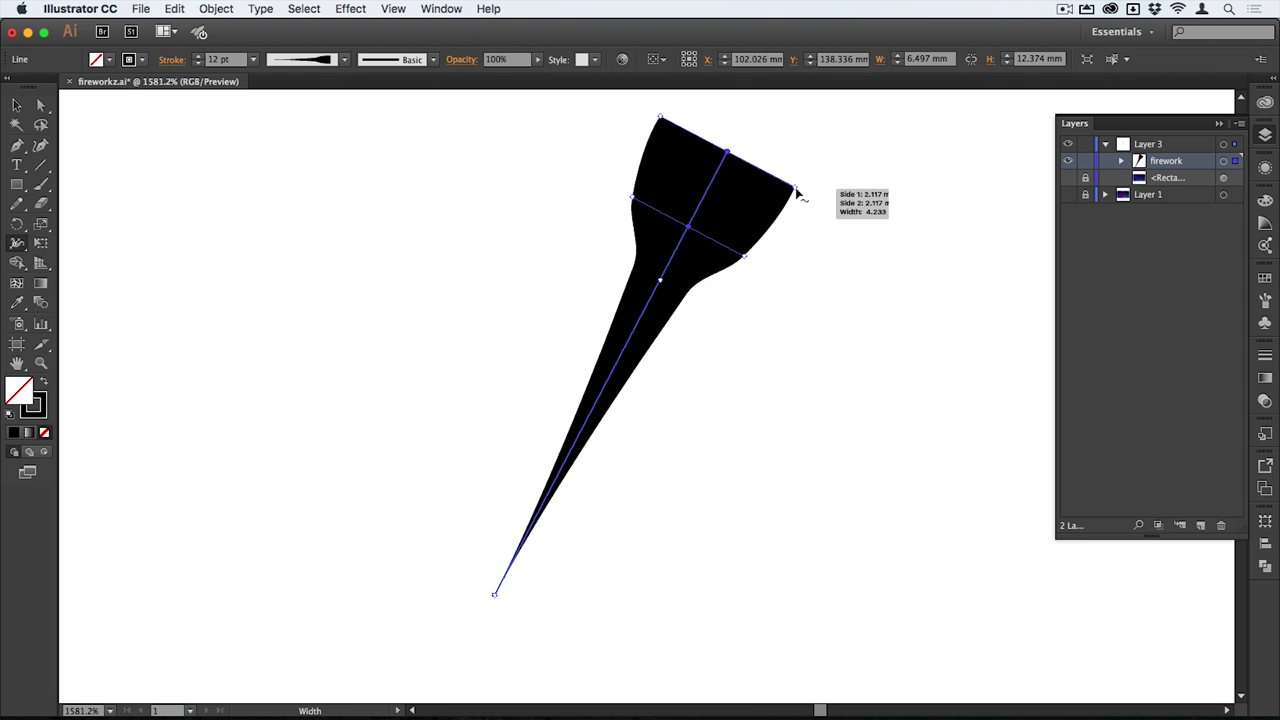
drag(797, 193, 735, 163)
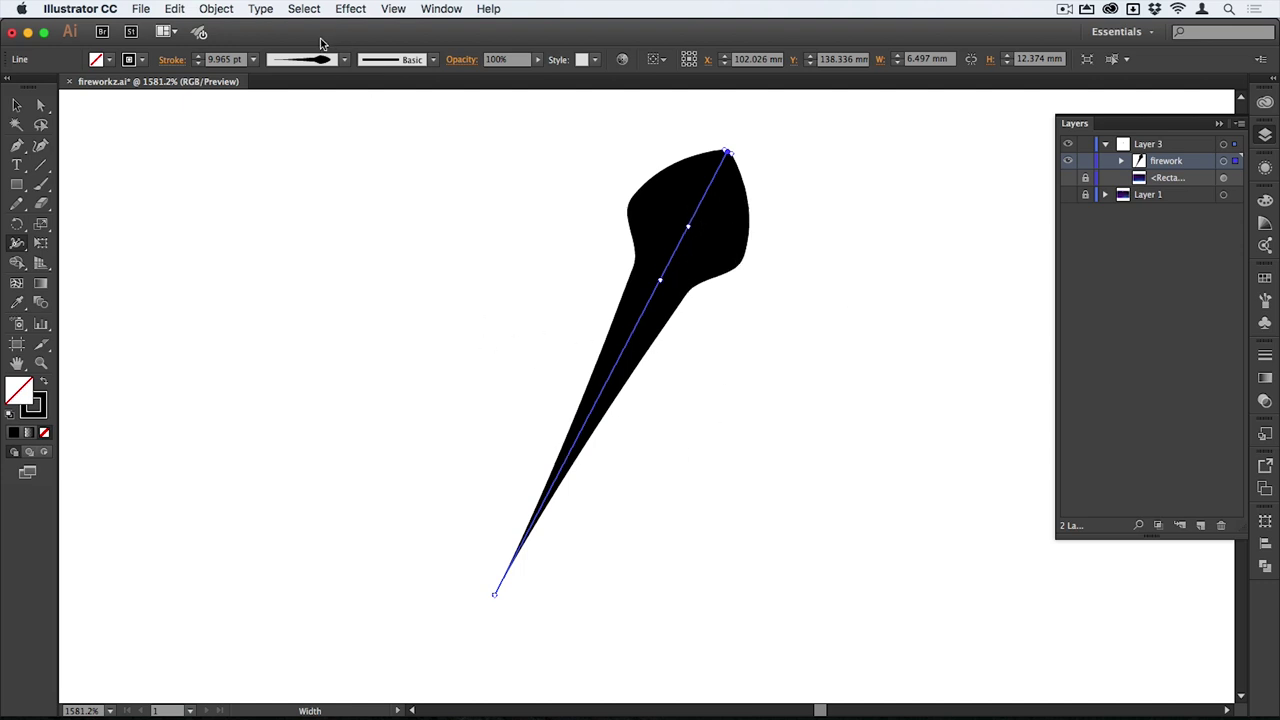
- Save the line's variable width shape as a profile named particle
click(345, 62)
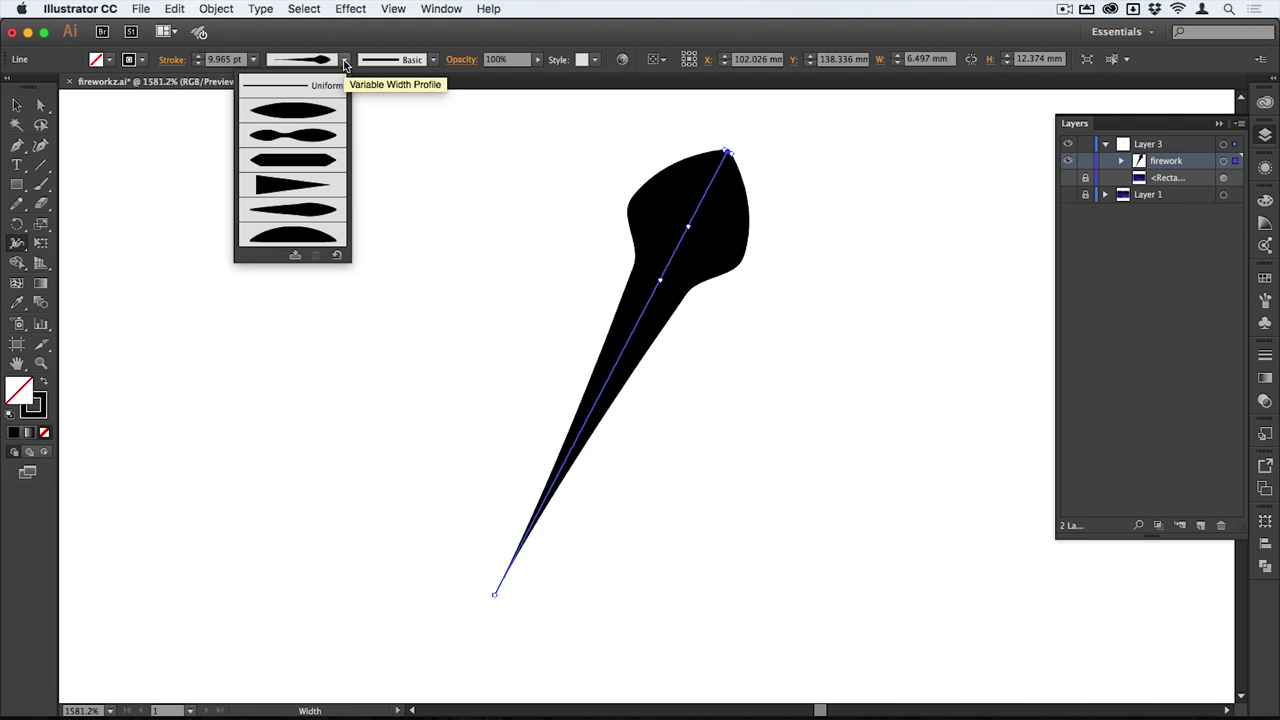
click(294, 257)
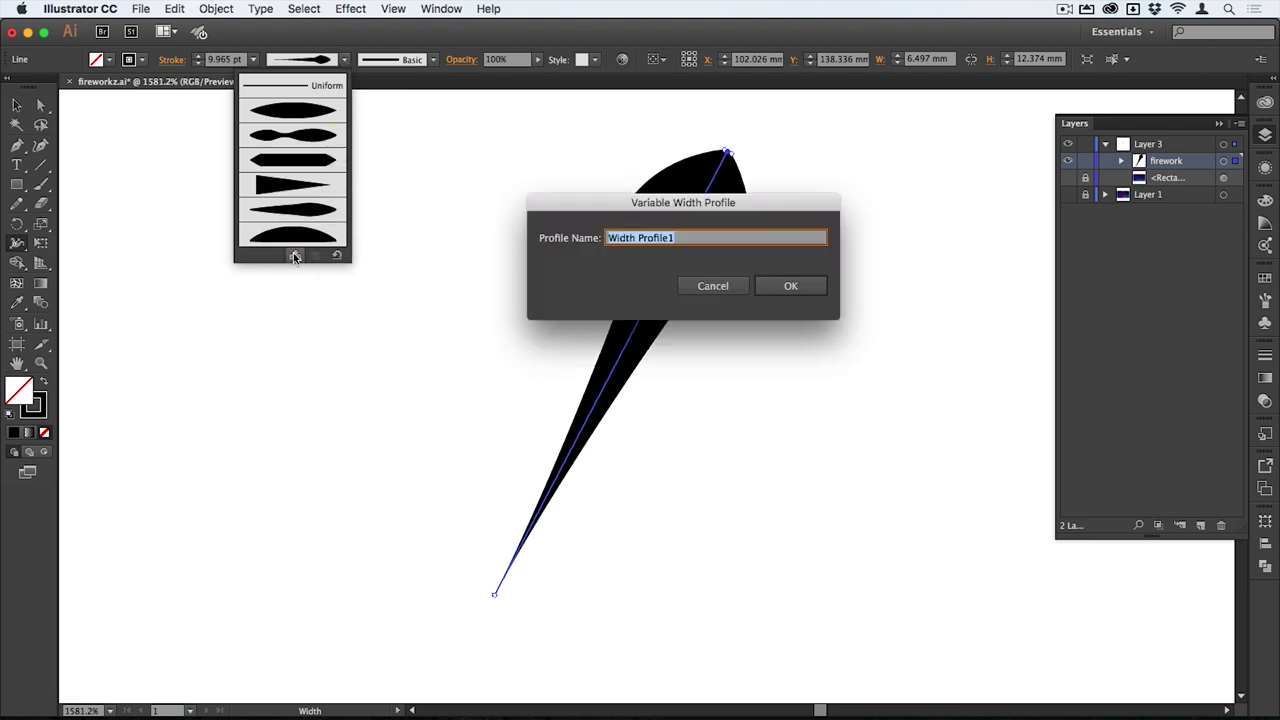
text(particle)
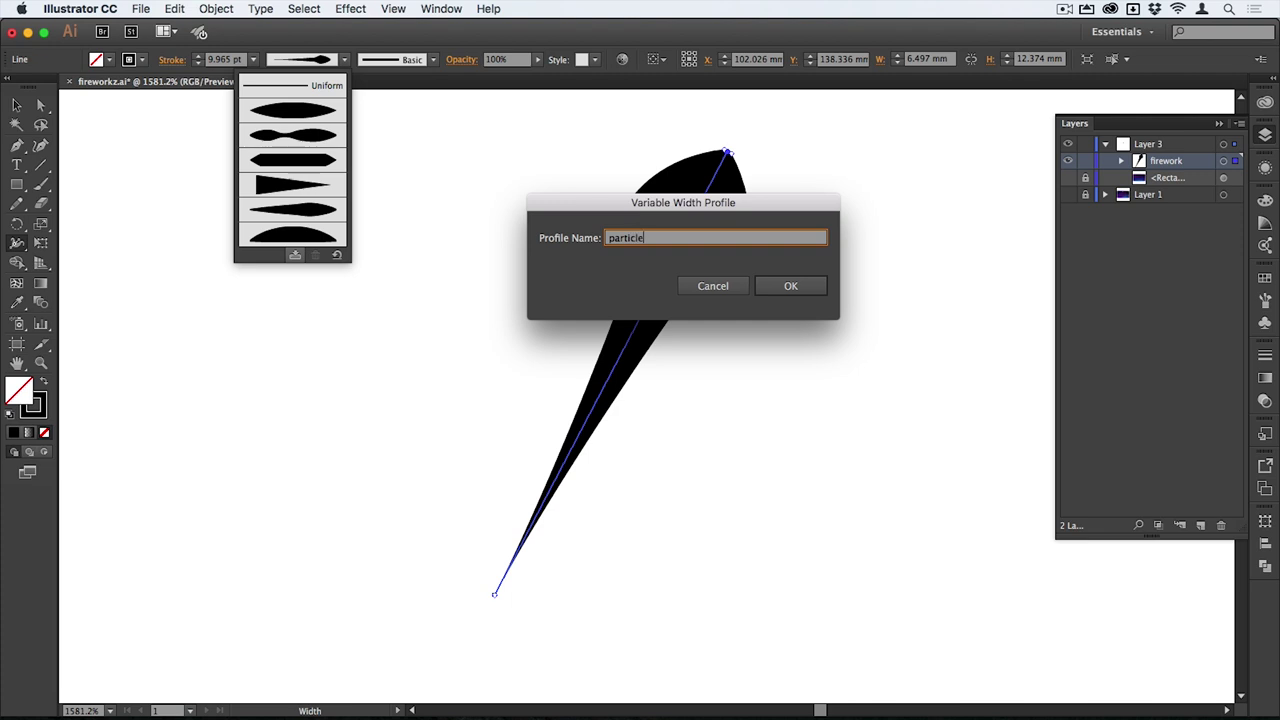
key(Return)
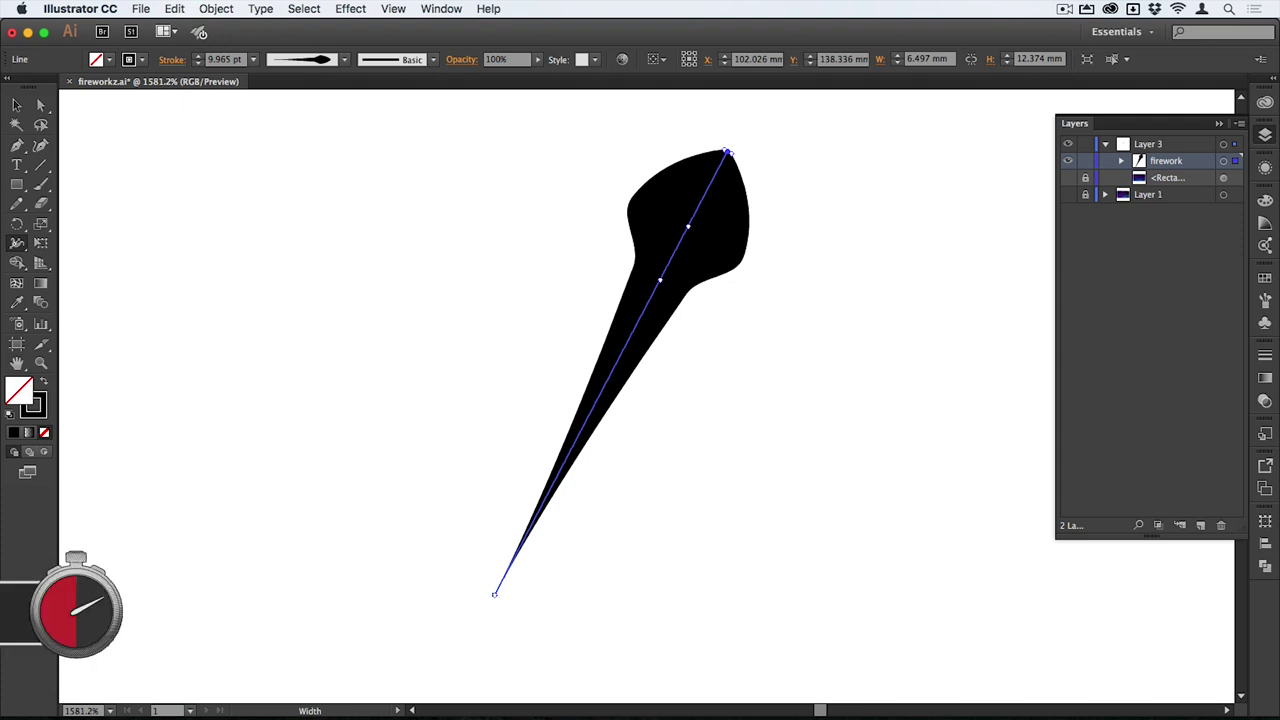
- Apply a radial gradient to the line's stroke and run it across the stroke
key(x)
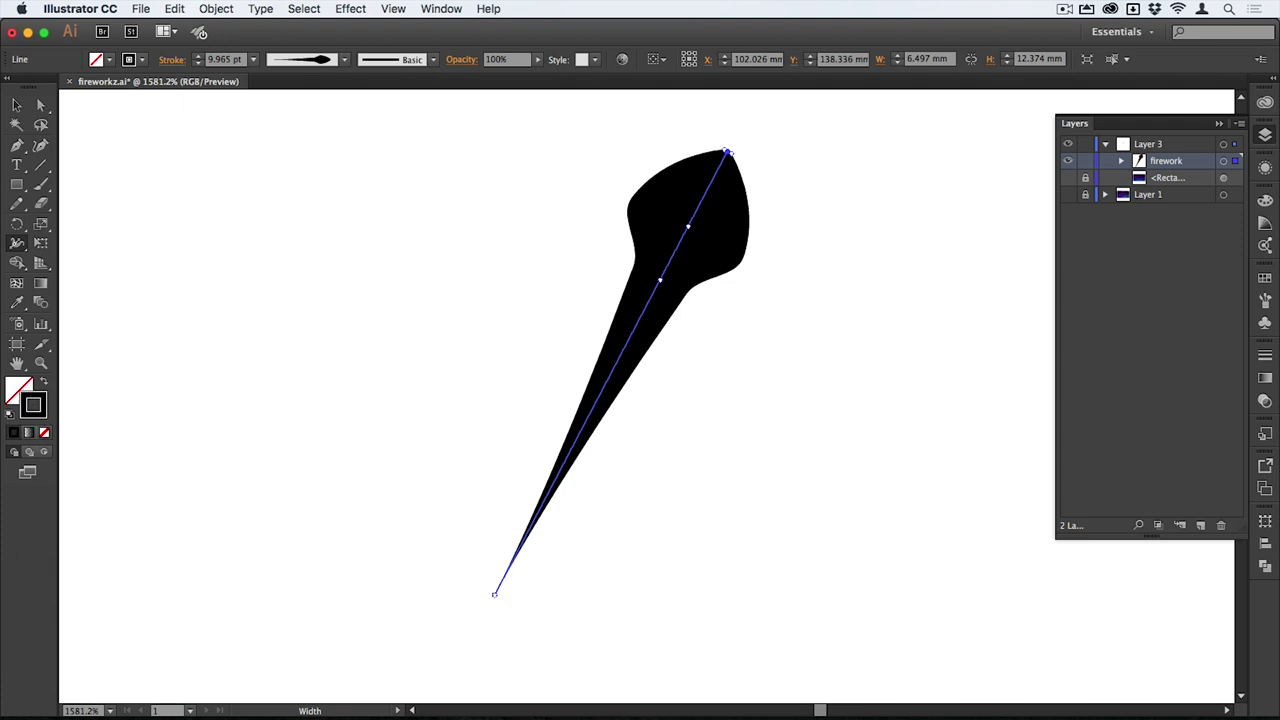
key(period)
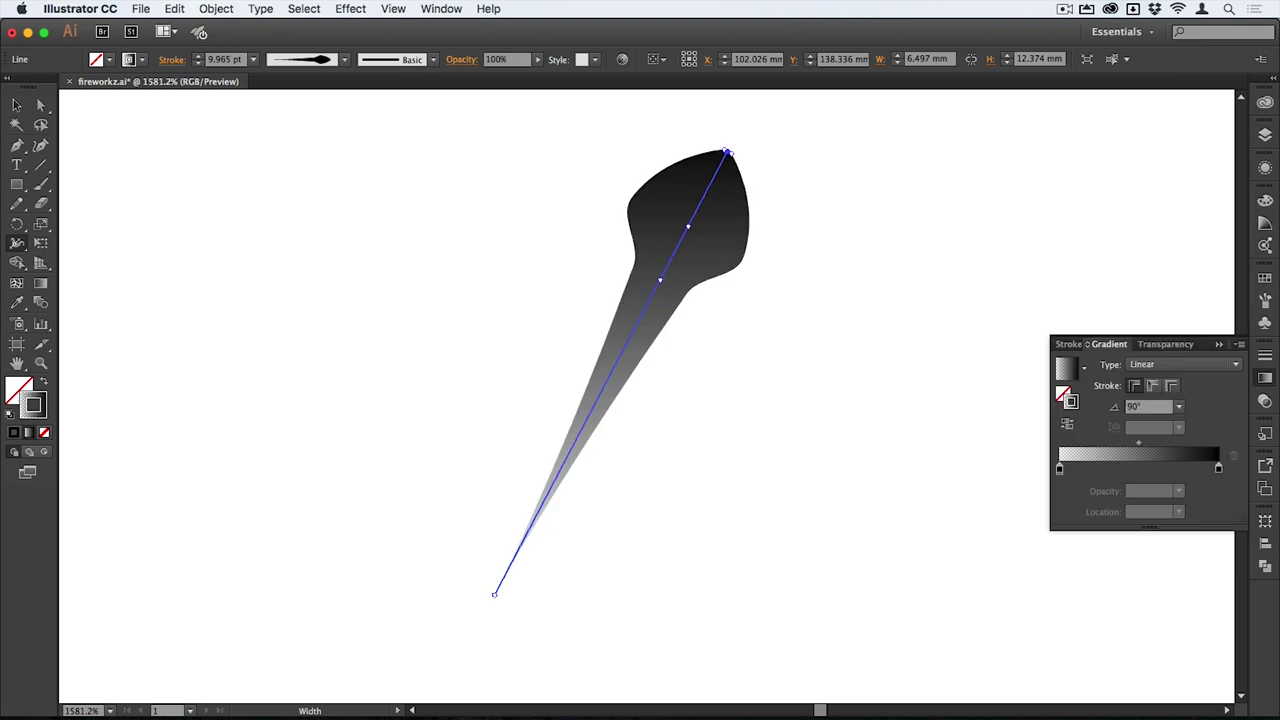
click(1197, 366)
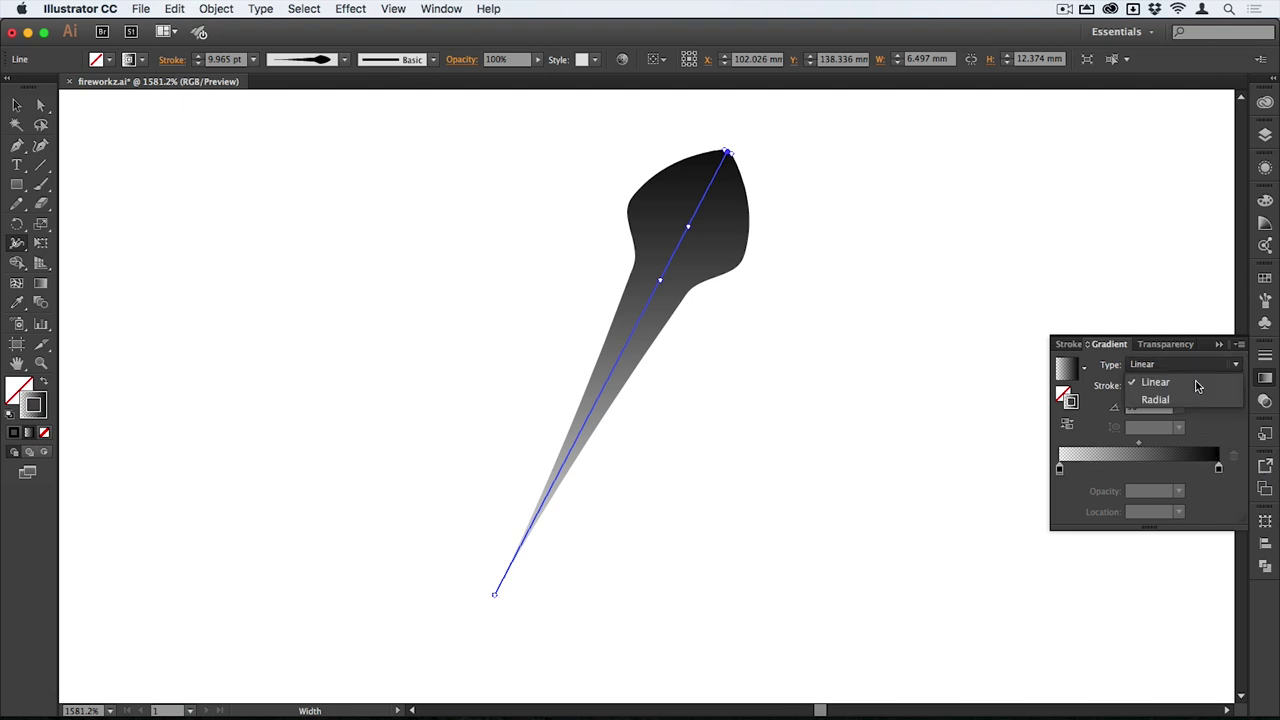
click(1190, 401)
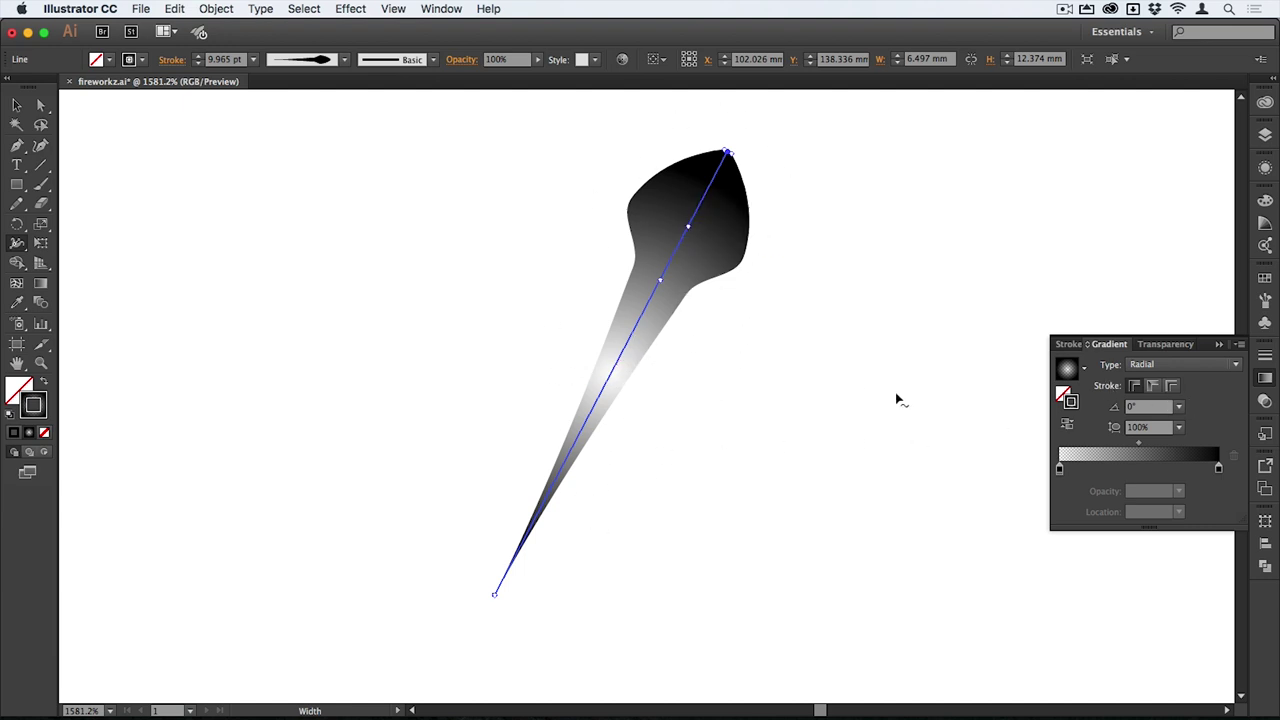
click(1173, 388)
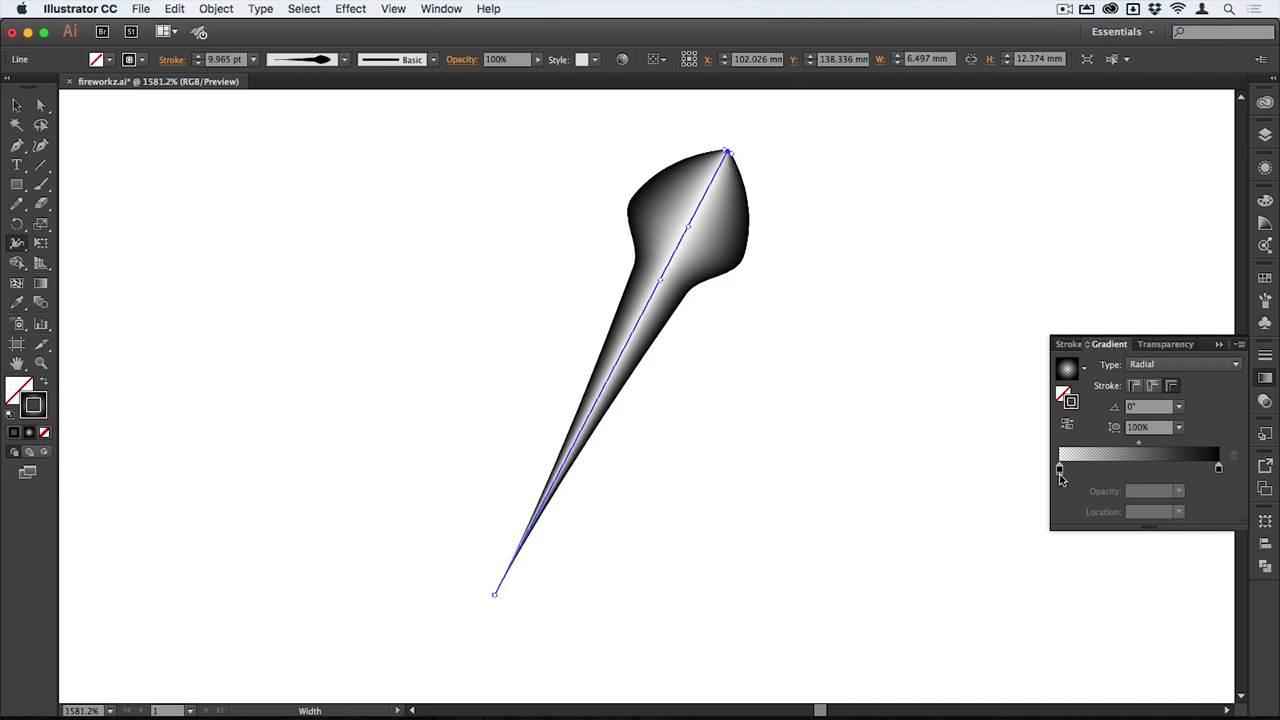
- Set the gradient's starting stop to 100% opacity and colour it yellow, R=252 G=238 B=33
mouse_move(1060, 469)
mouse_down()
mouse_move(1157, 476)
mouse_move(1060, 470)
mouse_up()
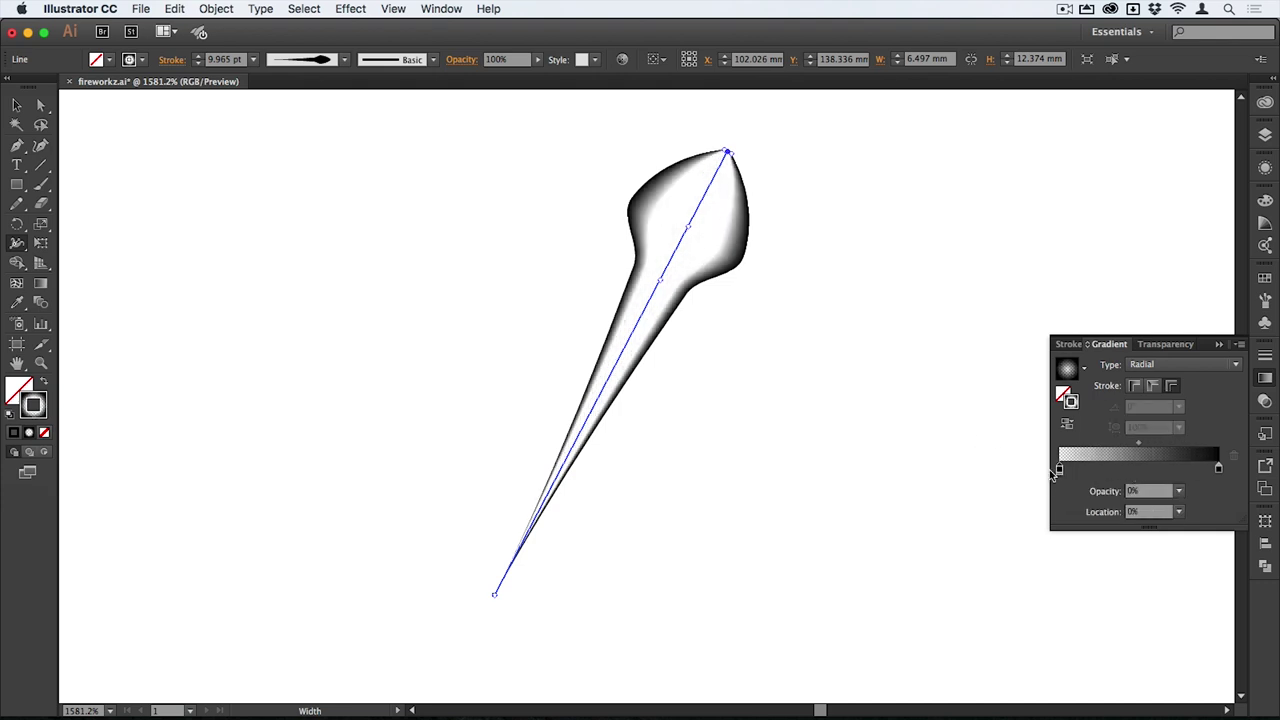
click(1178, 492)
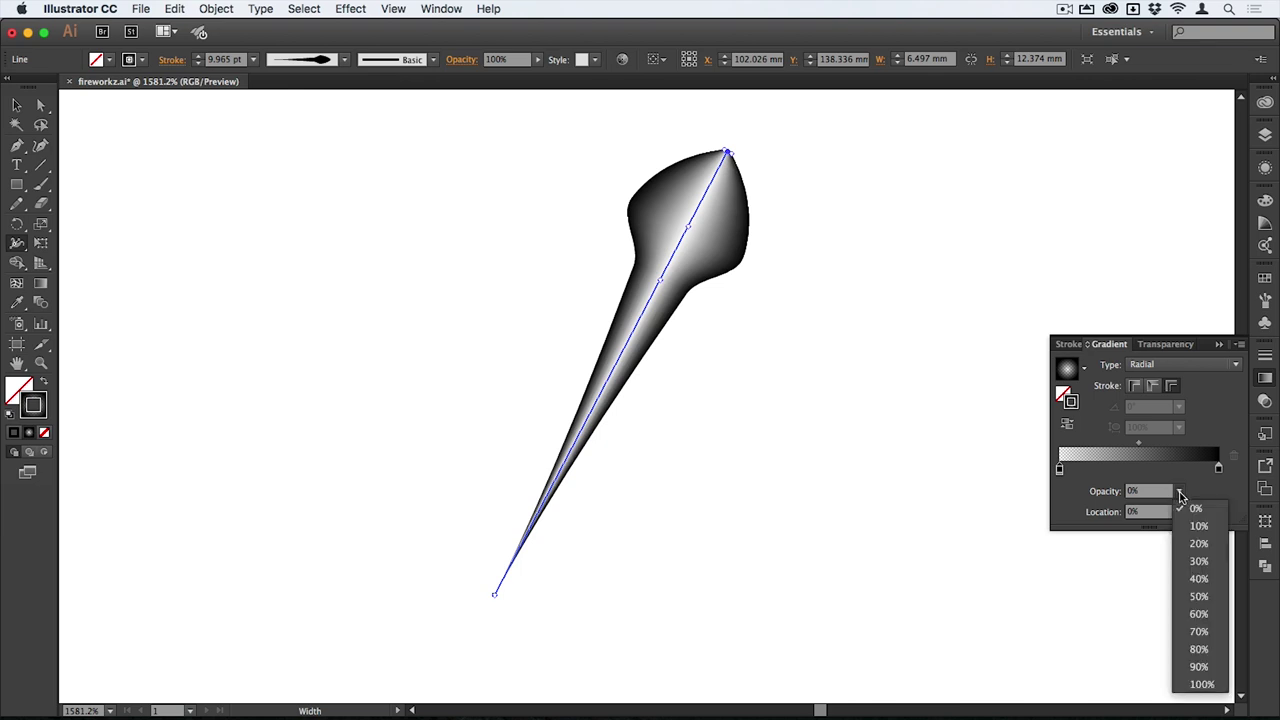
click(1192, 686)
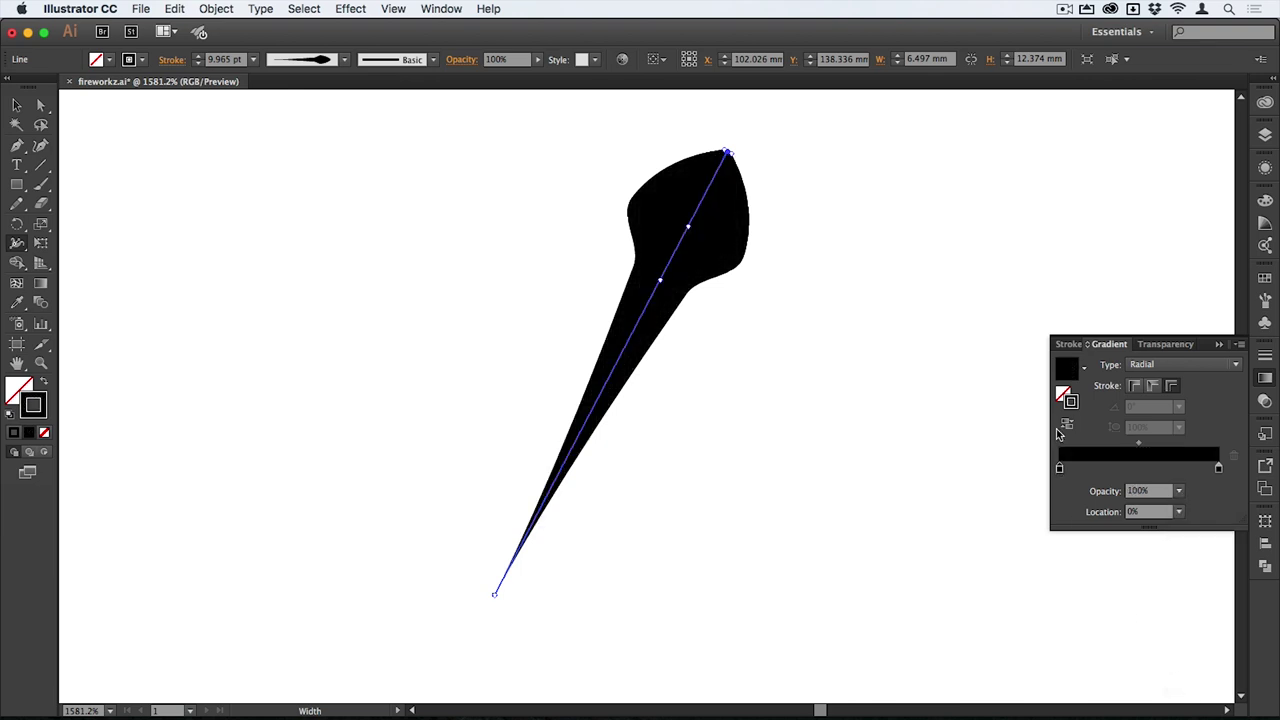
double_click(1060, 469)
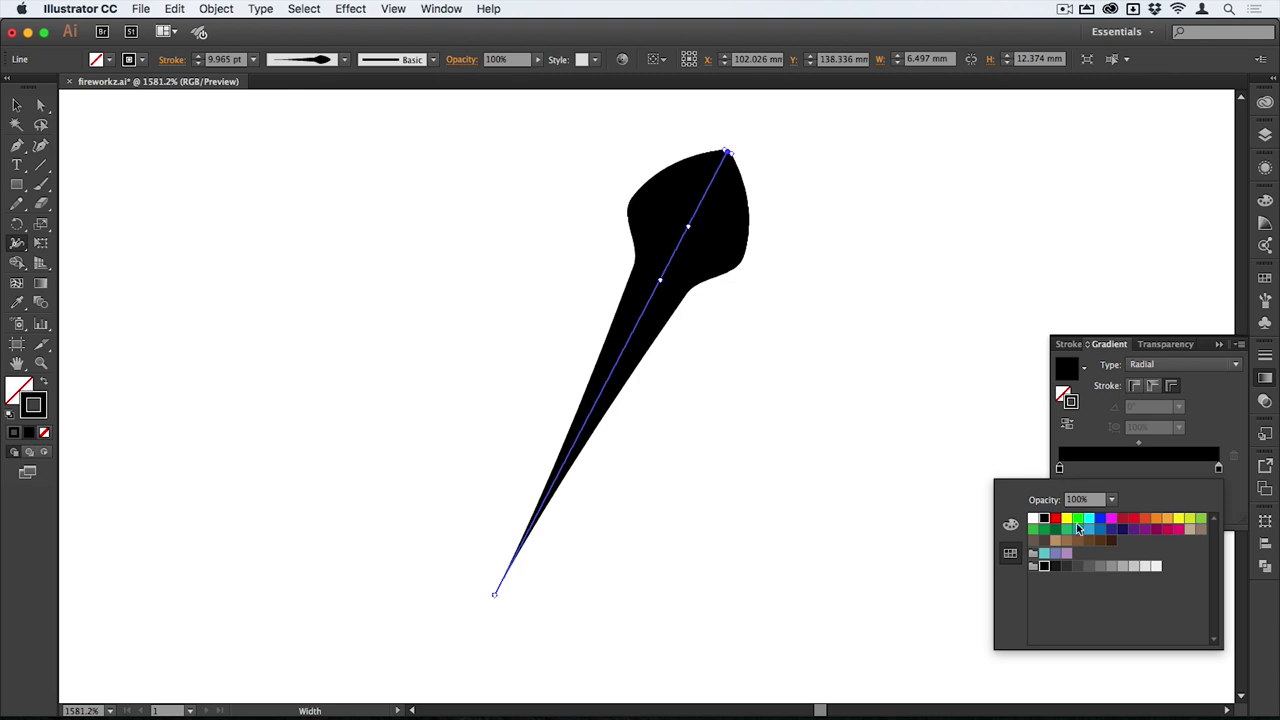
click(1178, 520)
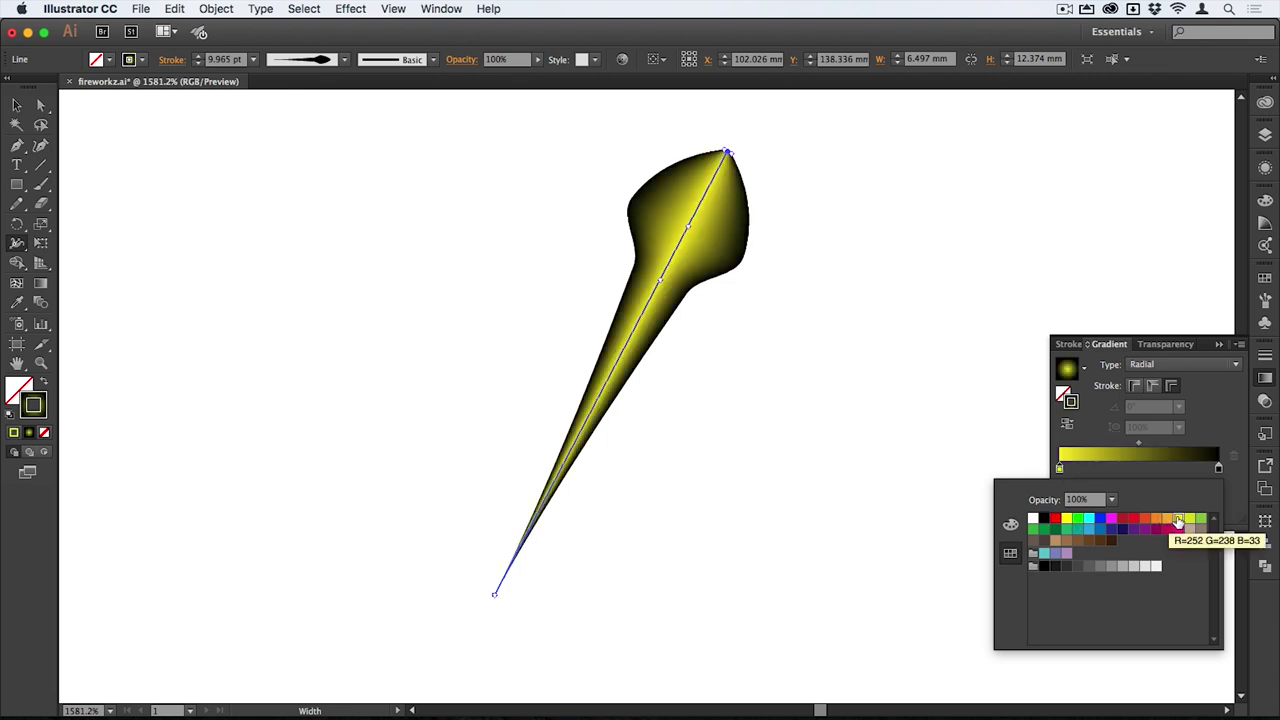
- Colour the gradient's end stop orange-red from the swatches
click(1215, 461)
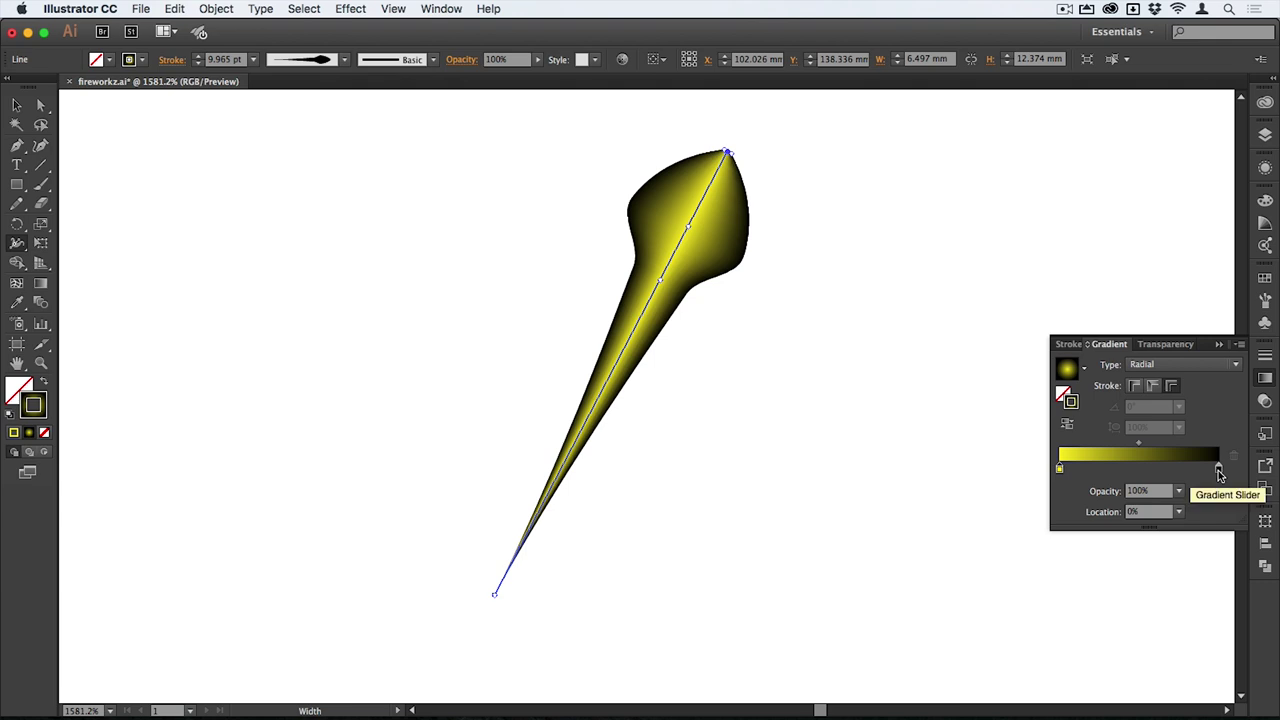
double_click(1218, 470)
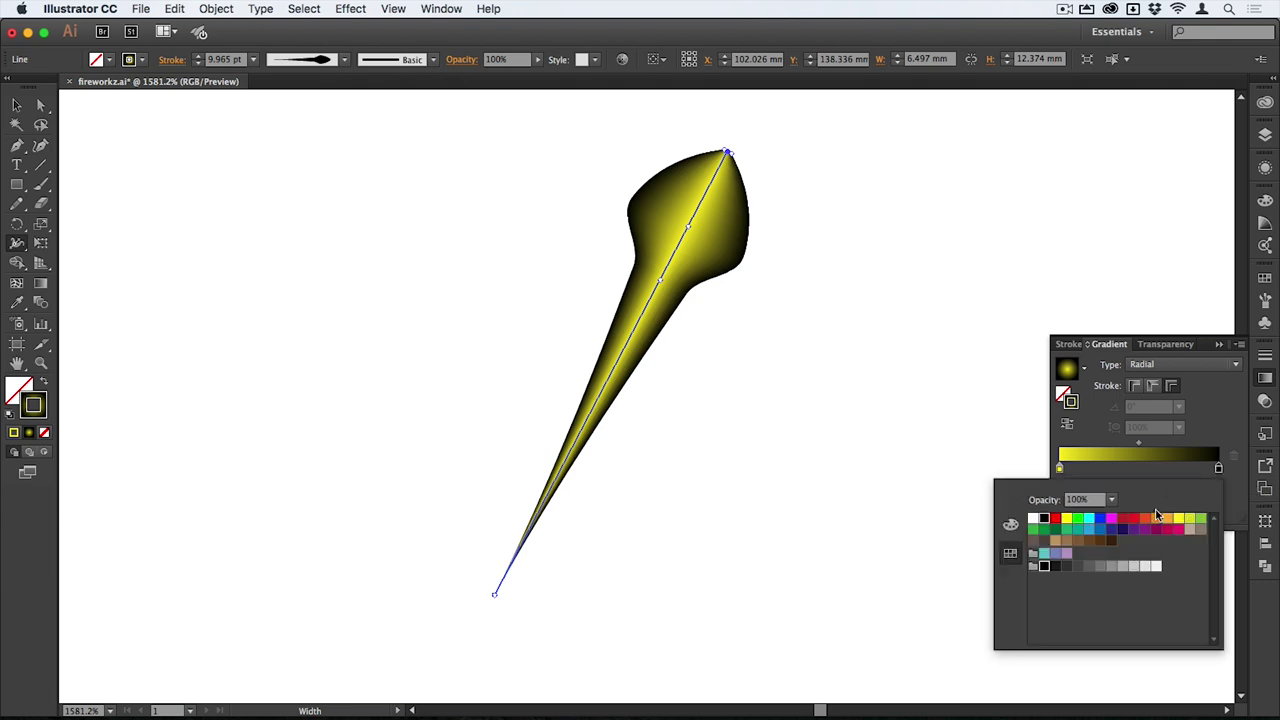
click(1142, 524)
click(1216, 474)
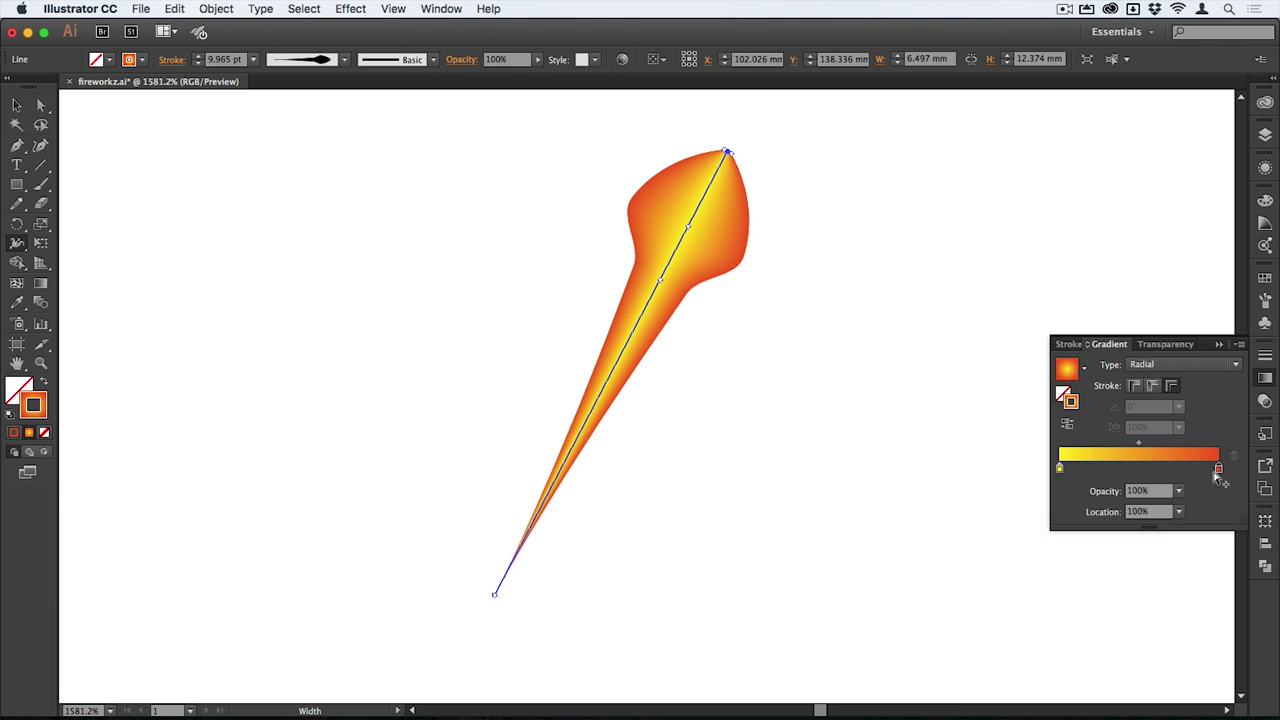
- Move the orange-red stop to about 69% and place a copy of it at 100% with 0% opacity
drag(1218, 472, 1170, 474)
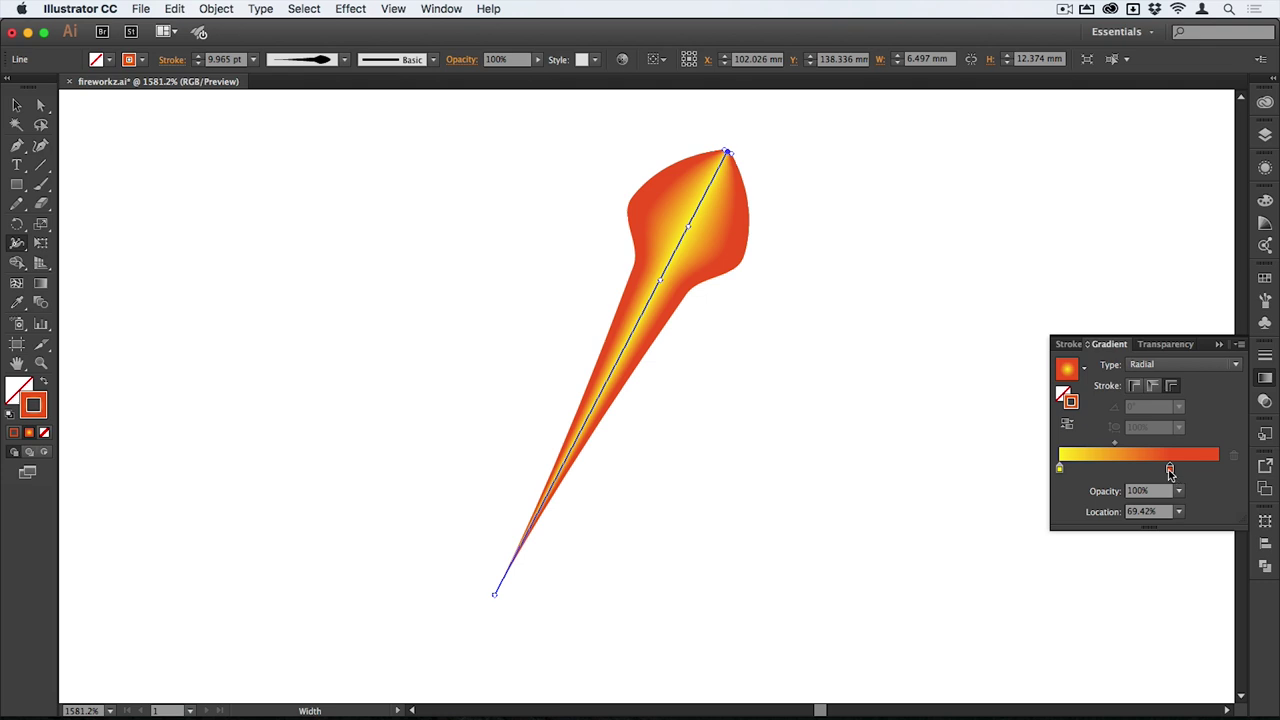
drag(1170, 472, 1220, 474)
click(1179, 491)
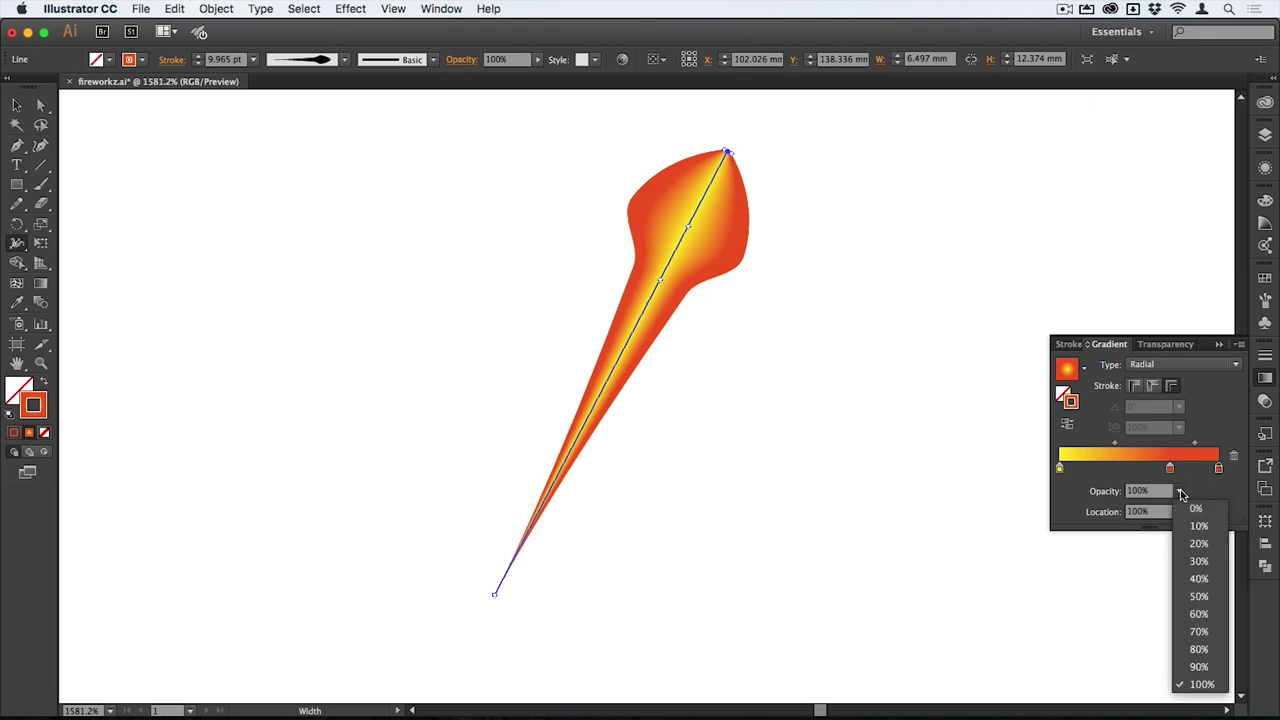
click(1192, 504)
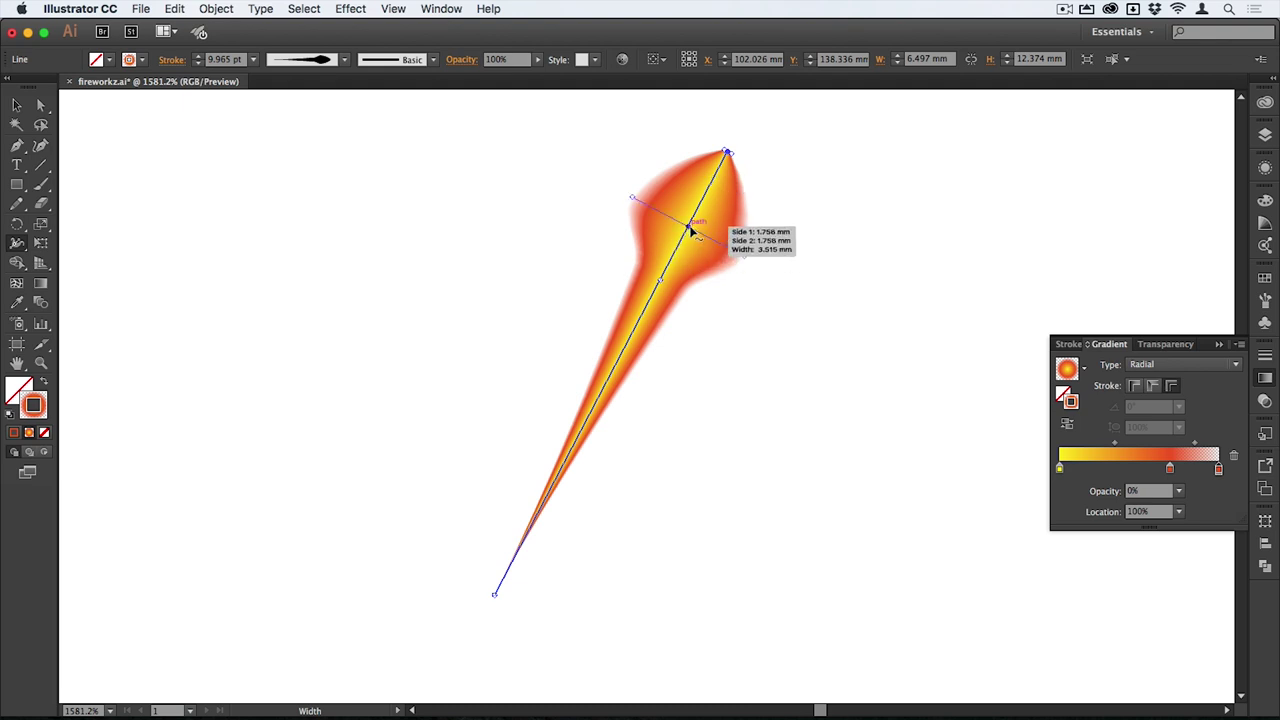
- Shift the width point at the line's bulge slightly toward the upper end
drag(688, 229, 698, 214)
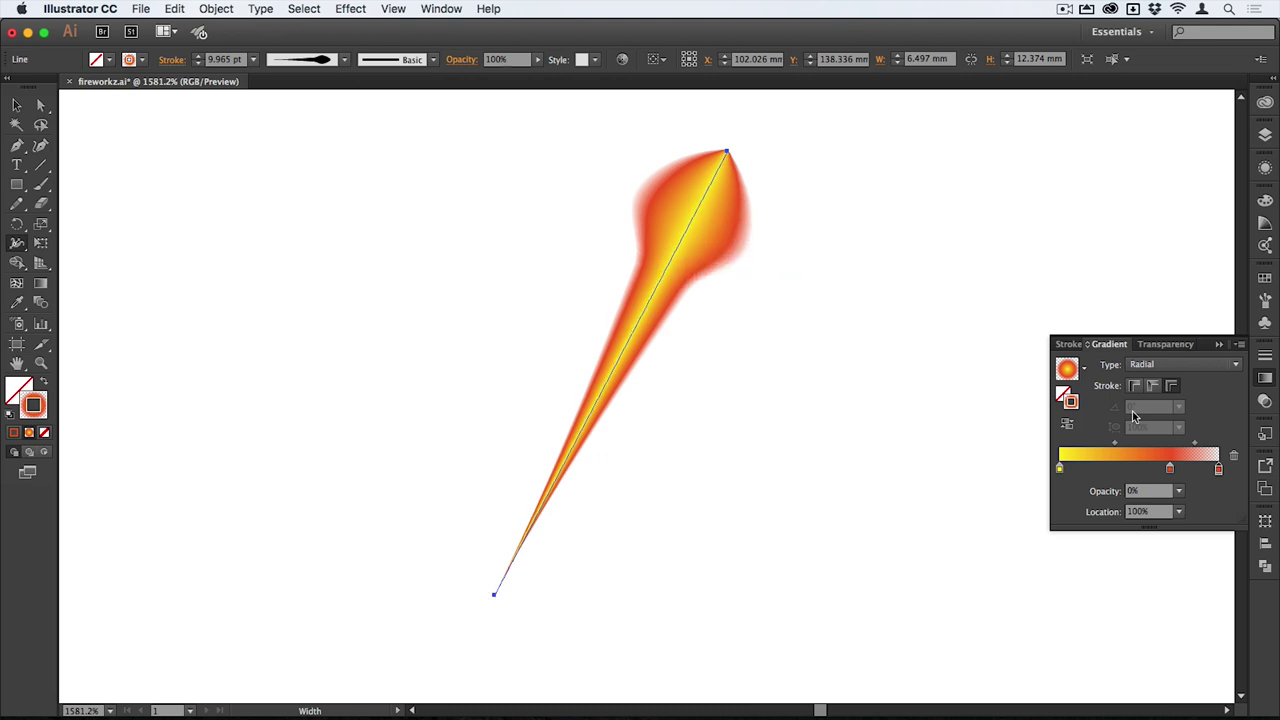
- Set the middle orange-red gradient stop's opacity to 80% and the yellow stop's opacity to 90%
click(1170, 470)
click(1179, 491)
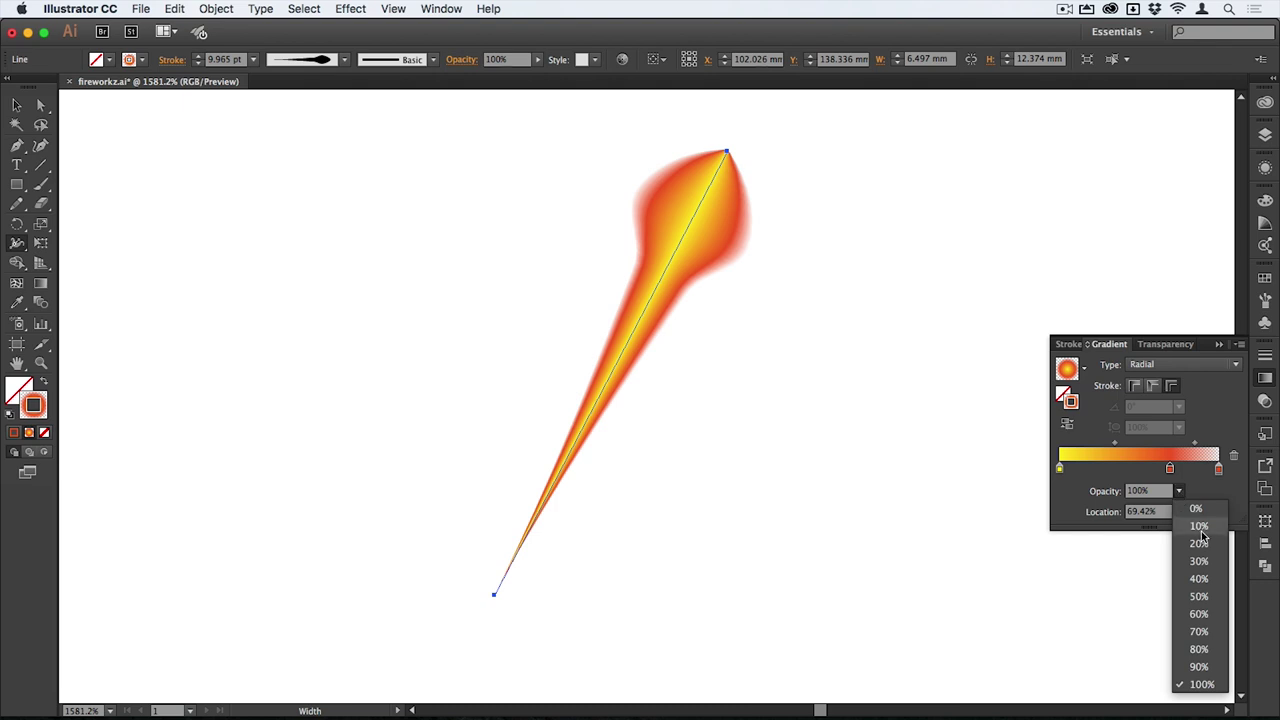
click(1199, 649)
click(1060, 469)
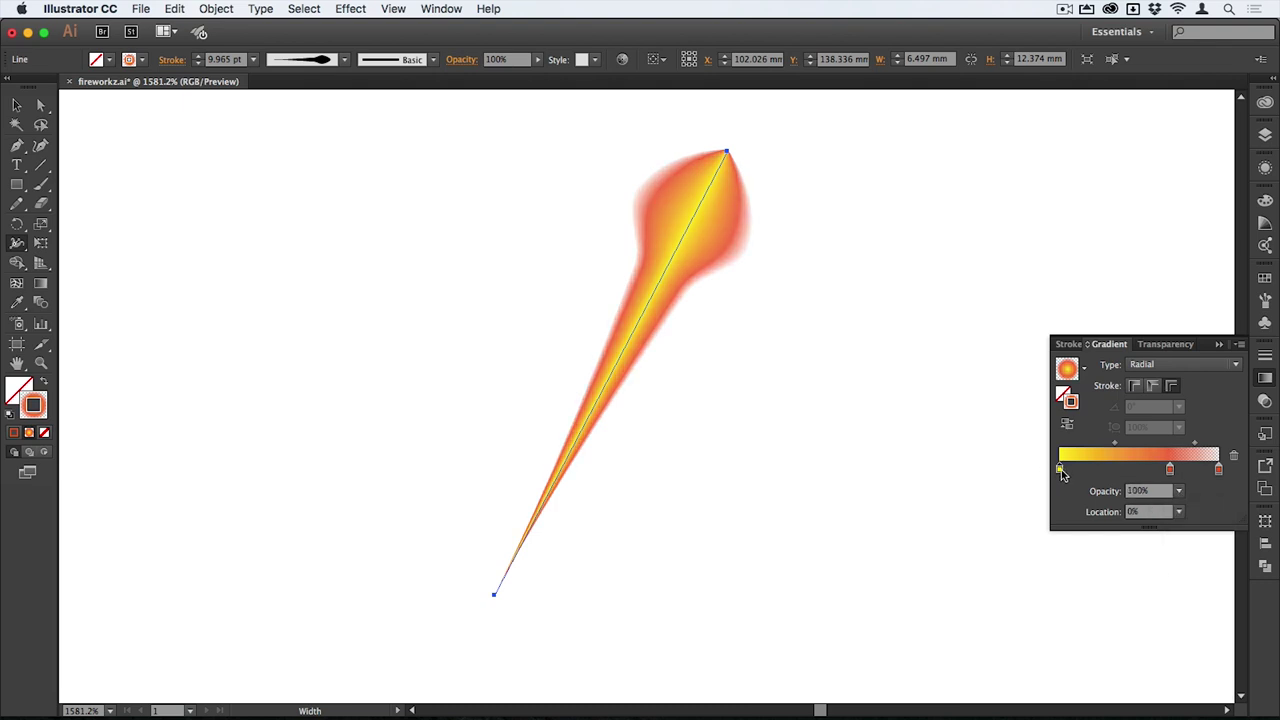
click(1179, 491)
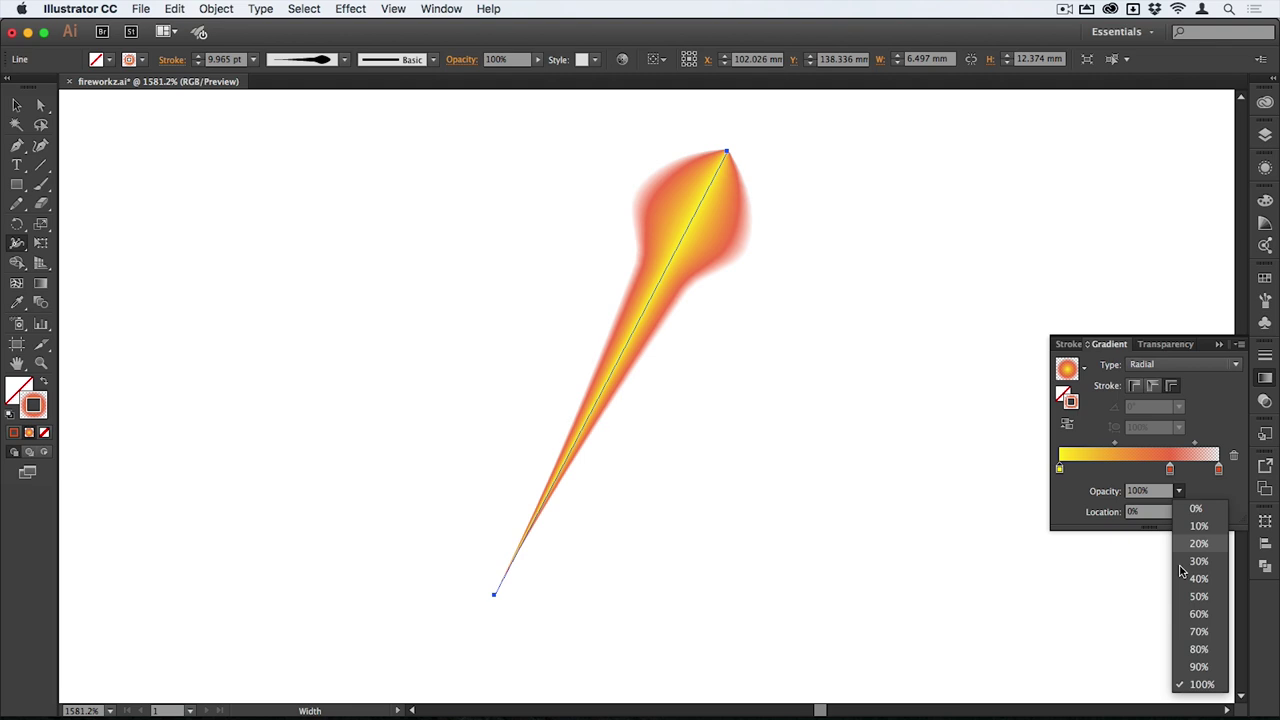
click(1199, 667)
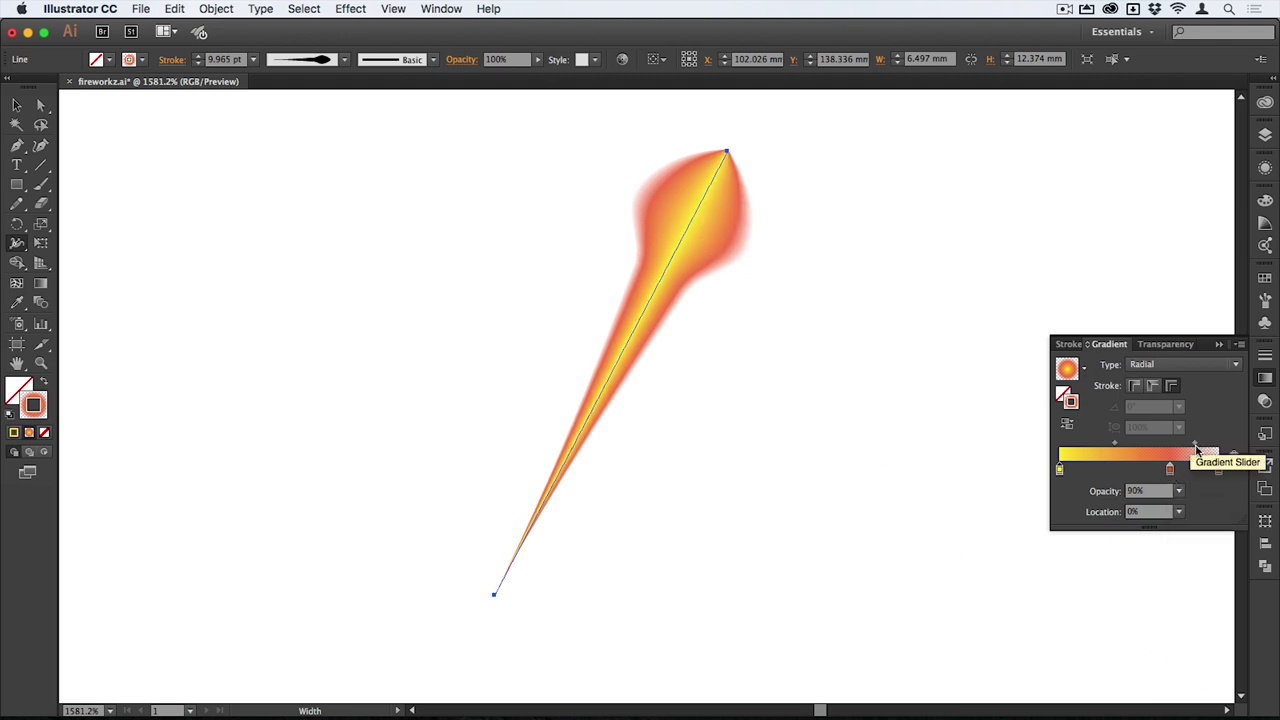
- Move the midpoint between the two orange-red gradient stops to 66.66% and close the gradient settings
mouse_move(1194, 442)
mouse_down()
mouse_move(1207, 447)
mouse_move(1177, 448)
mouse_move(1207, 455)
mouse_up()
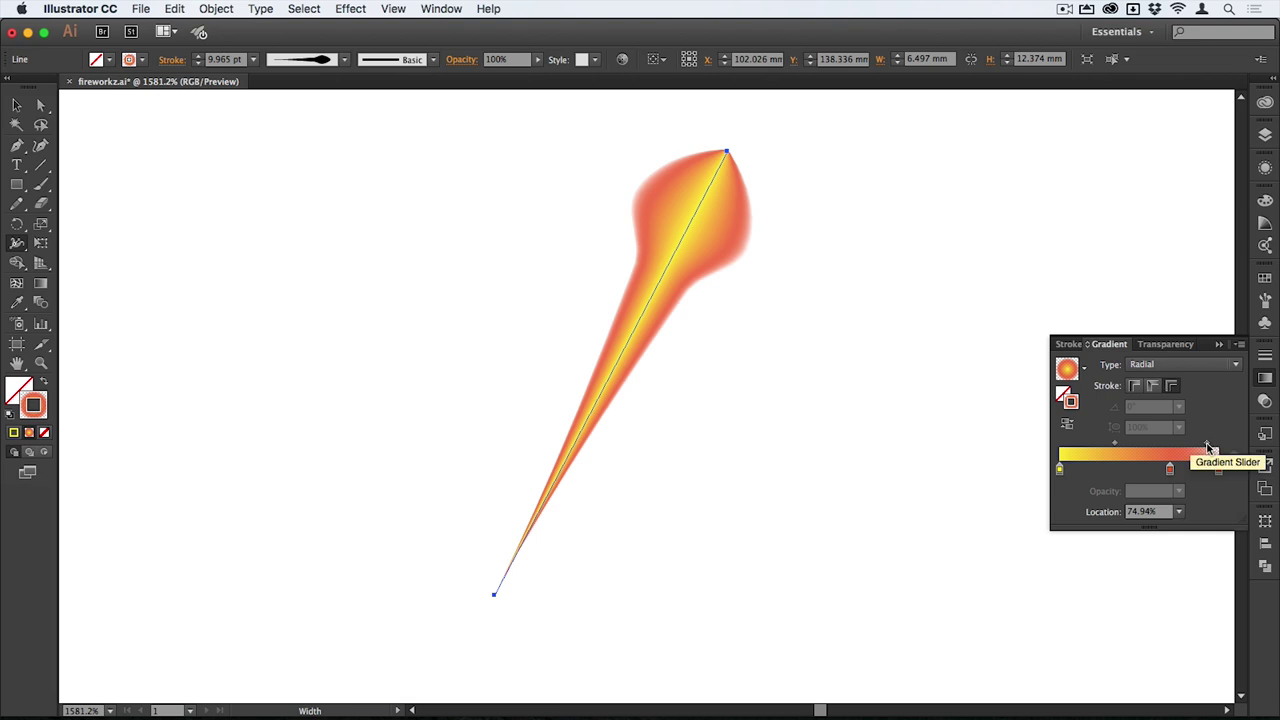
drag(1207, 444, 1203, 444)
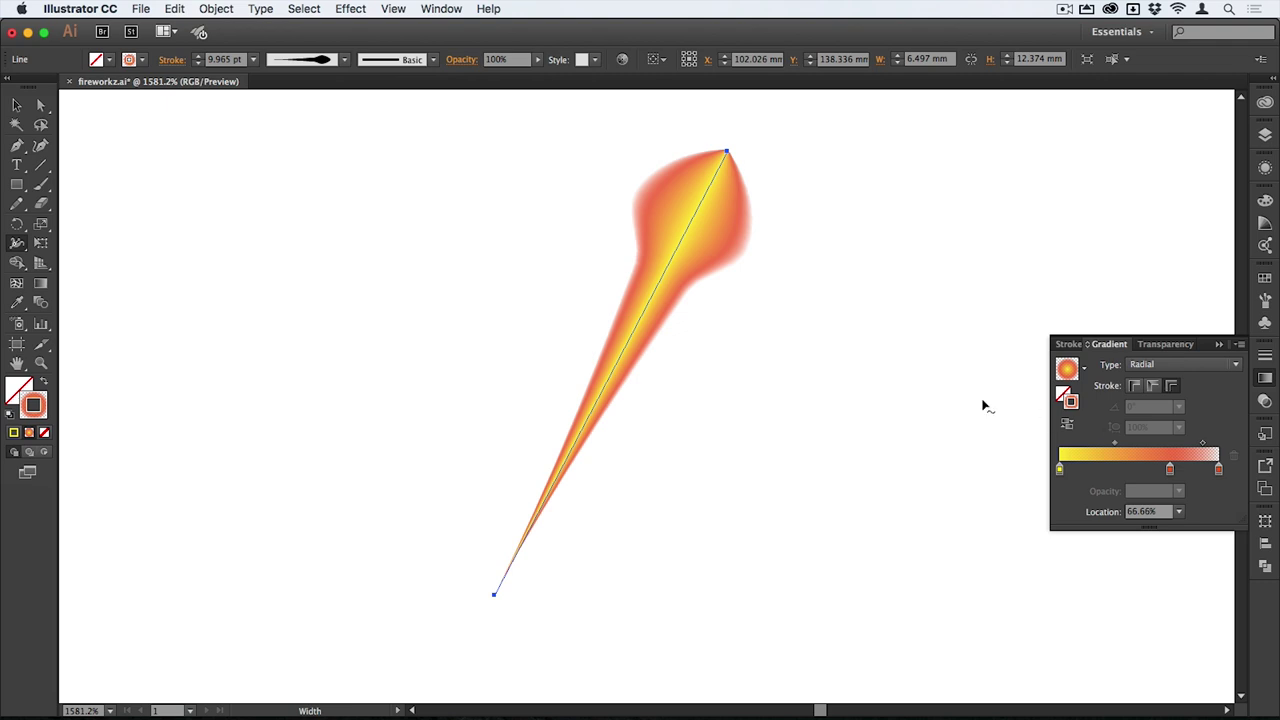
click(1265, 378)
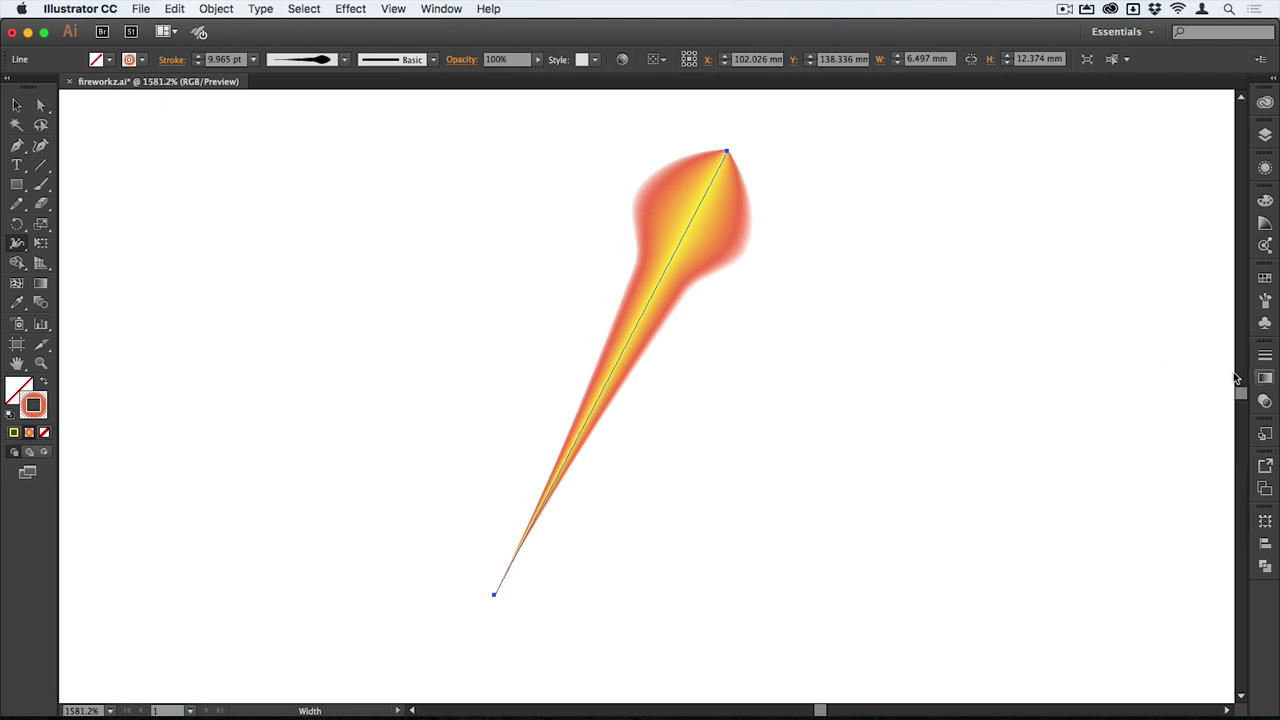
- Show the appearance attributes of the gradient line and target the whole path
key(super+0)
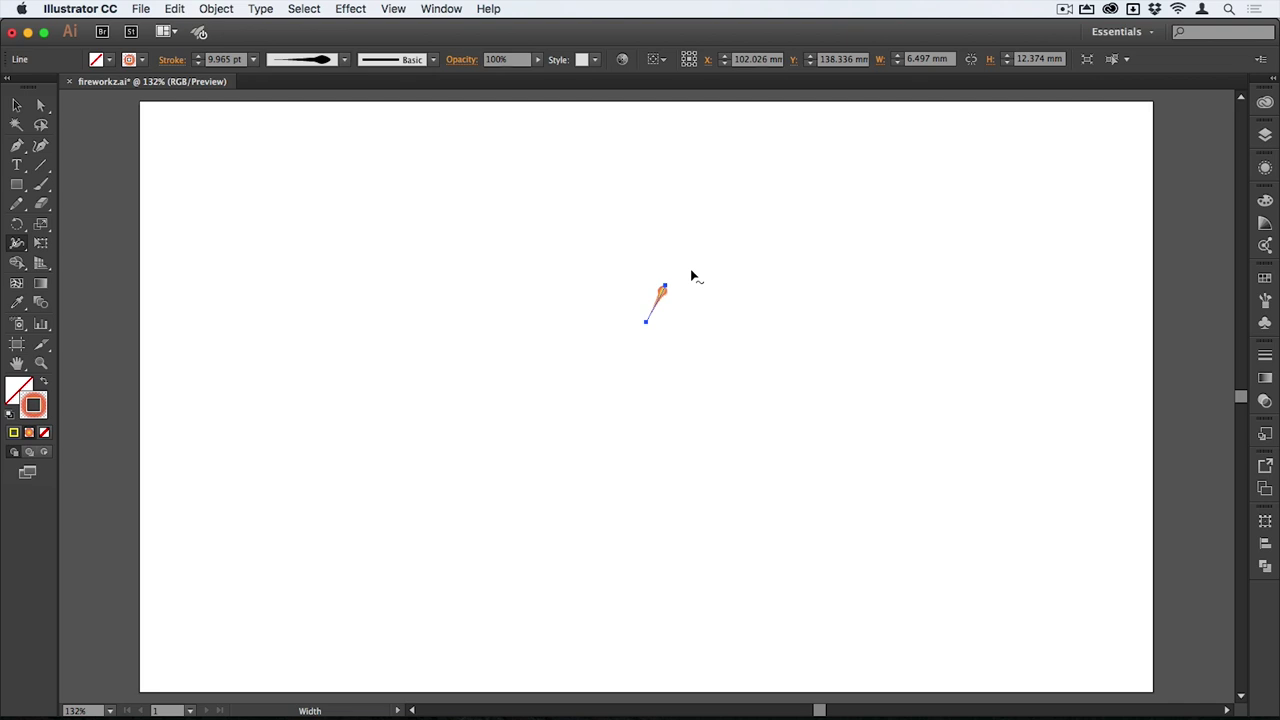
scroll(772, 455, up, 1)
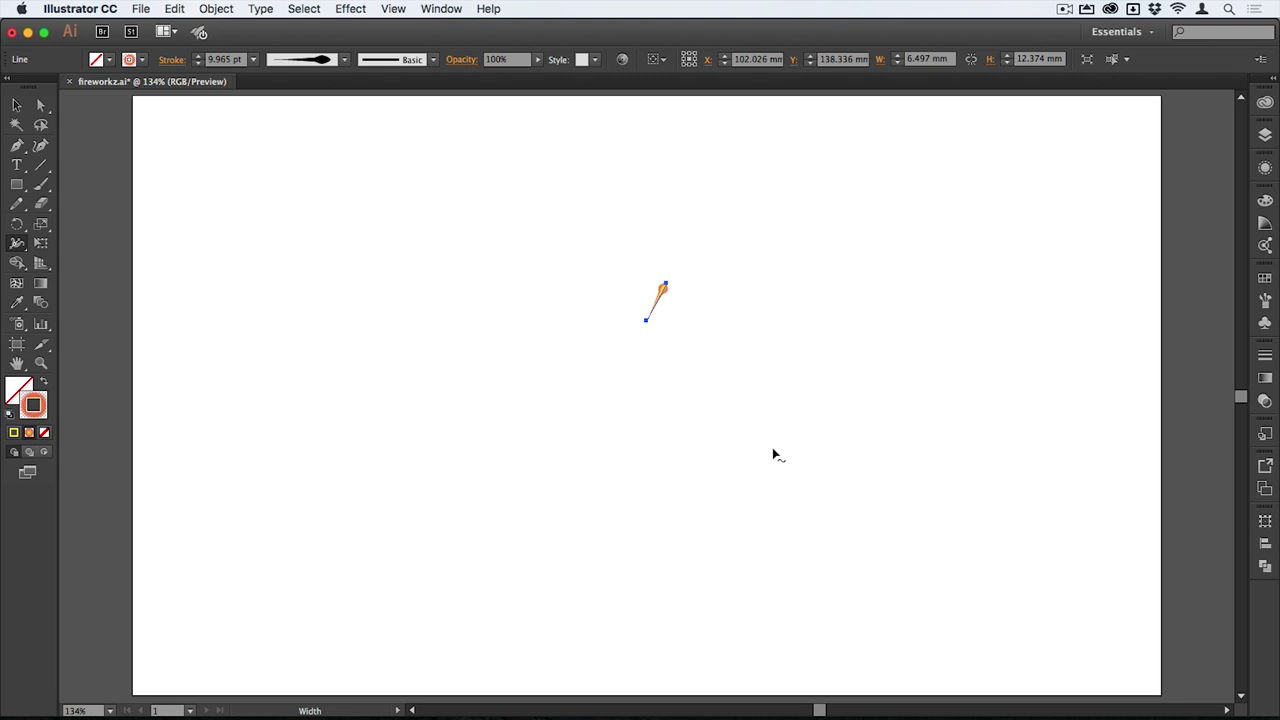
scroll(755, 435, down, 3)
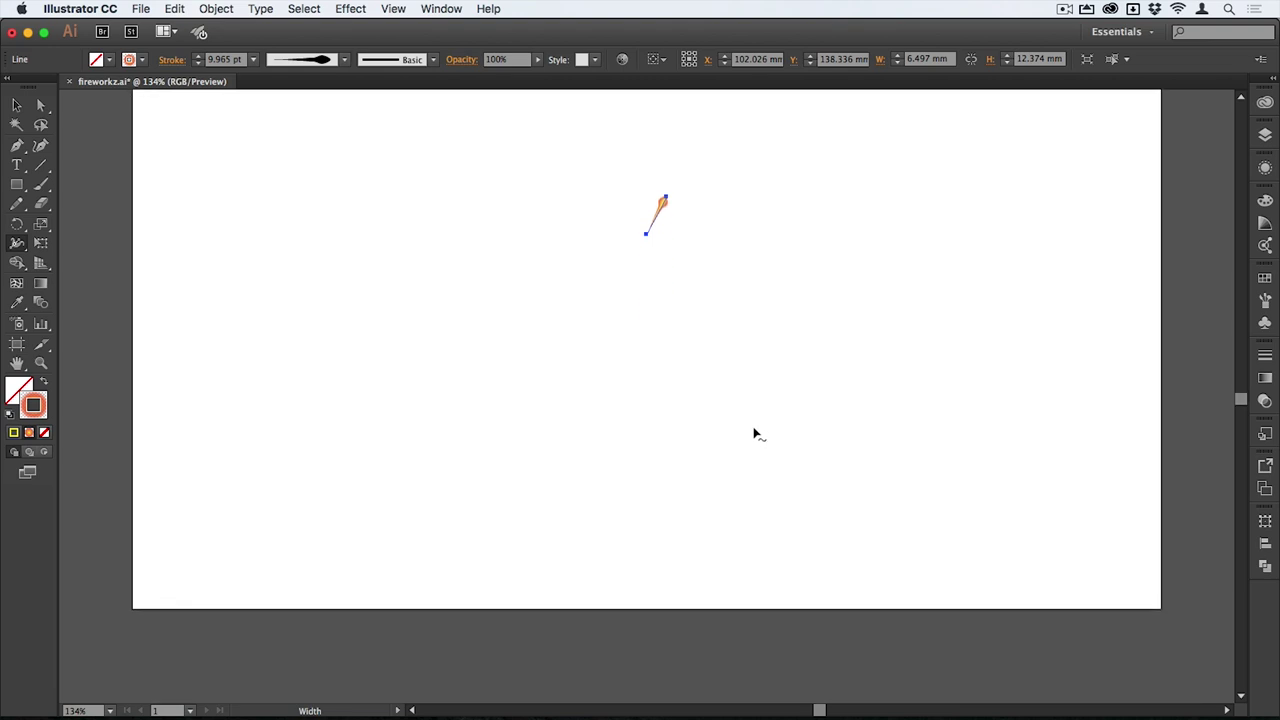
scroll(755, 435, up, 3)
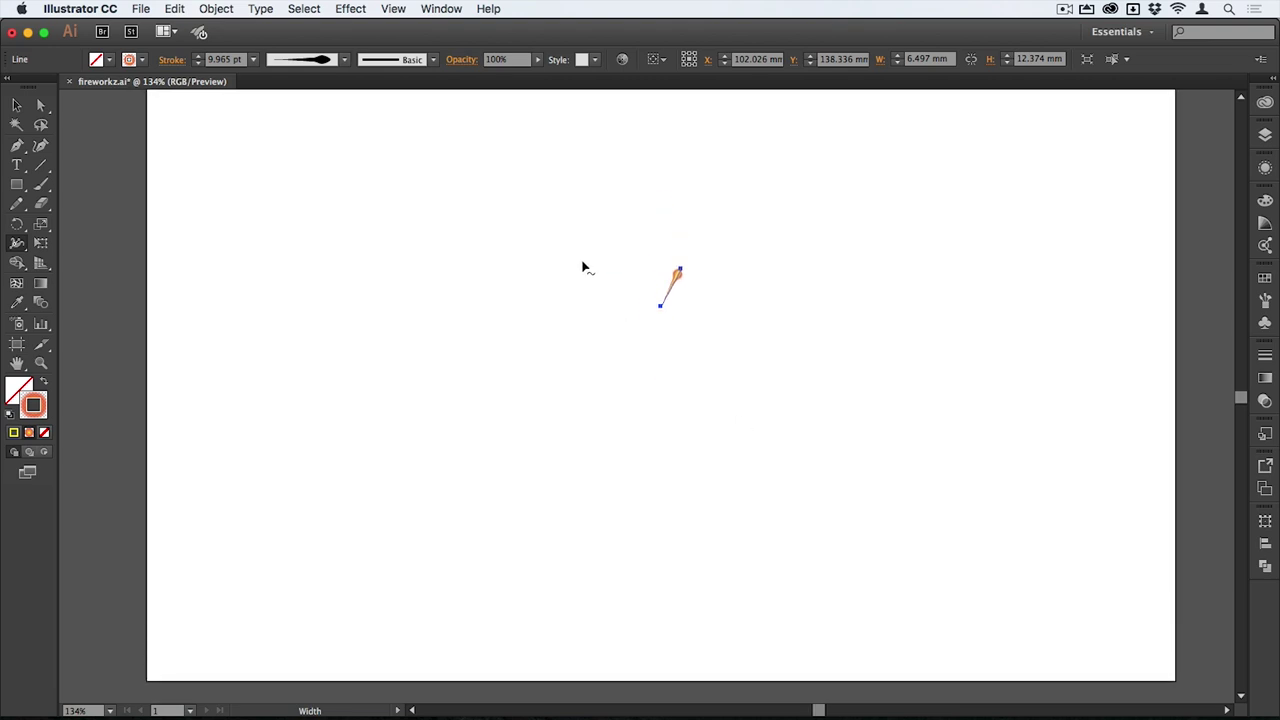
key(super+space)
drag(552, 263, 744, 443)
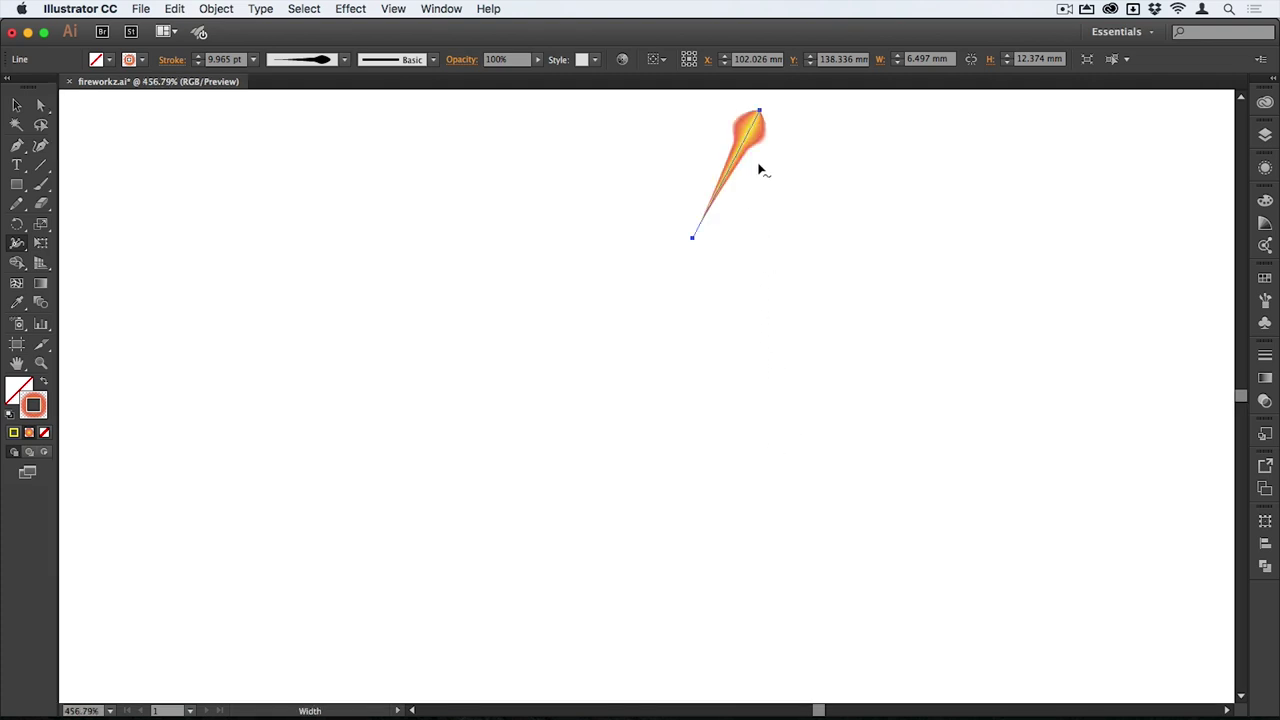
mouse_move(759, 170)
mouse_down()
mouse_move(749, 149)
mouse_move(766, 154)
mouse_up()
click(1265, 168)
click(1152, 180)
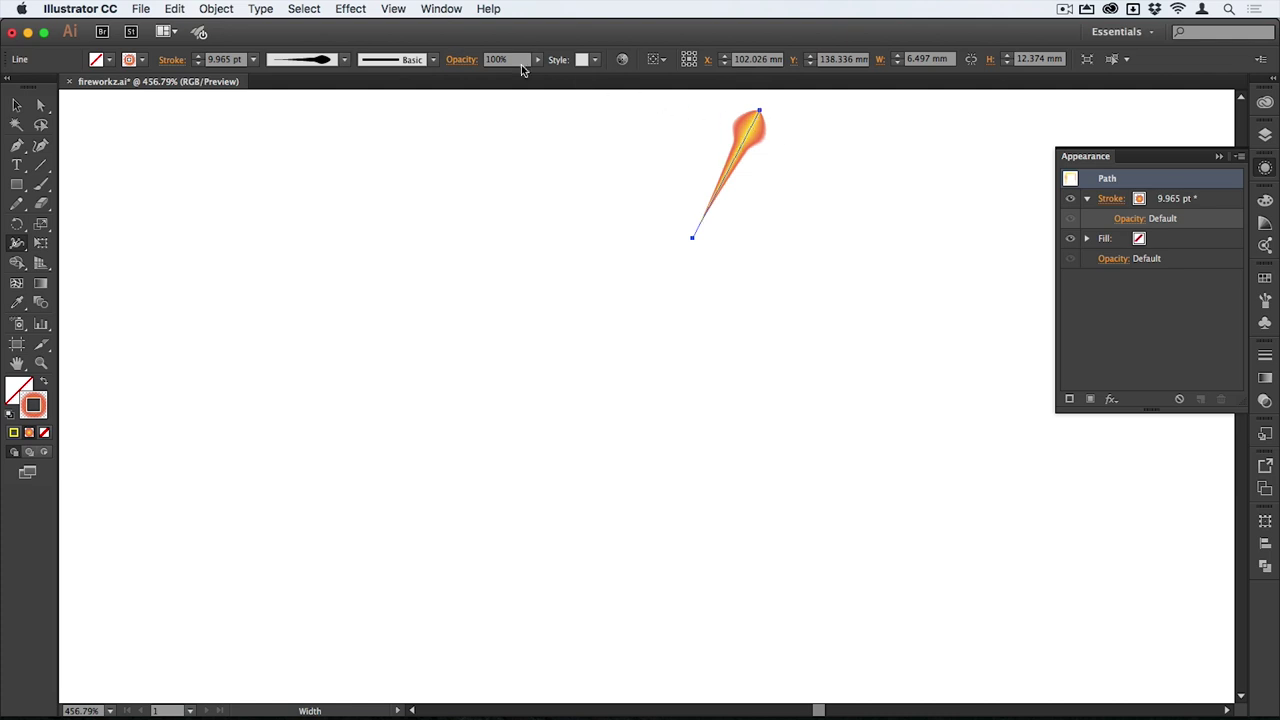
- Start a Transform effect on the path with preview on, the lower-left reference point and 13 copies
click(349, 9)
mouse_move(432, 160)
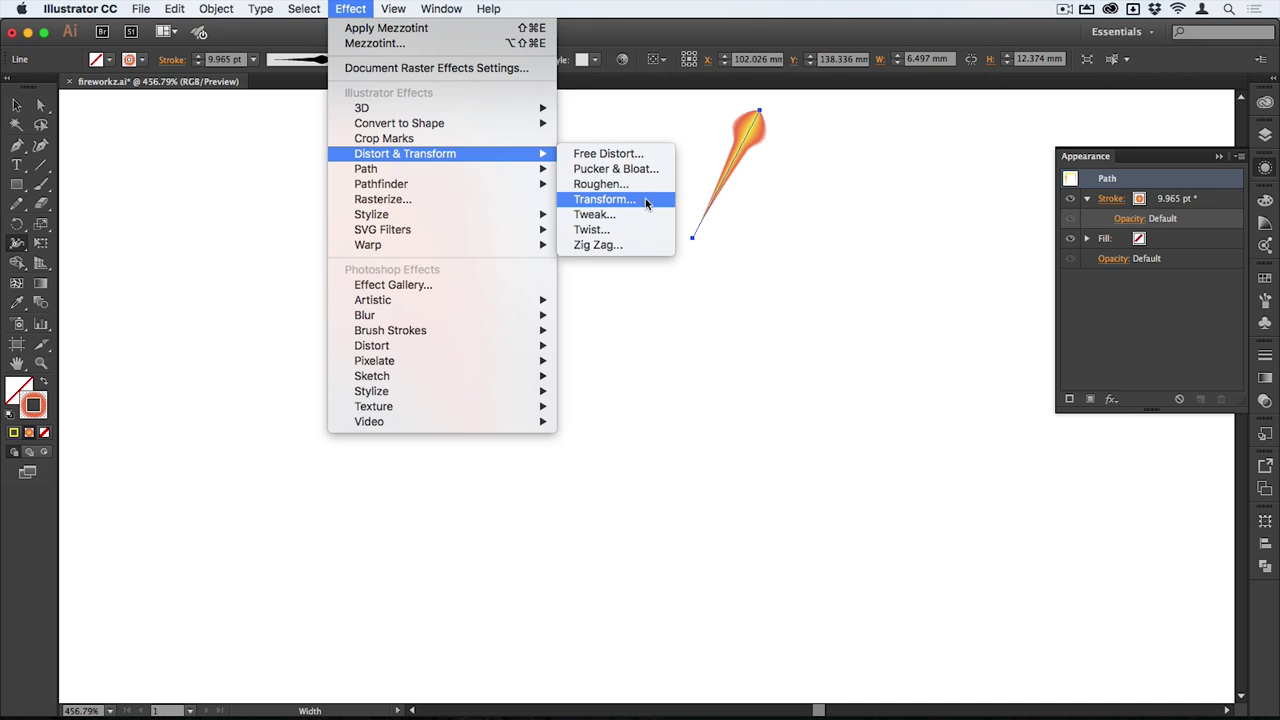
click(604, 199)
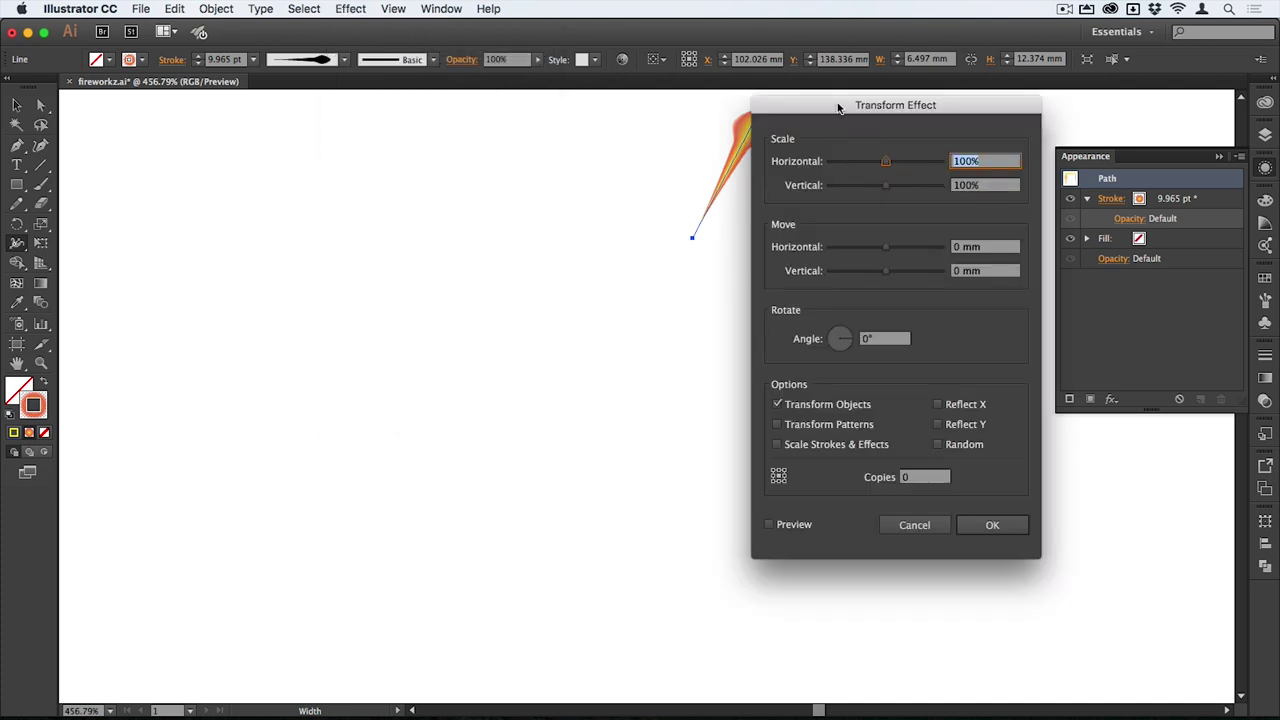
drag(837, 106, 179, 145)
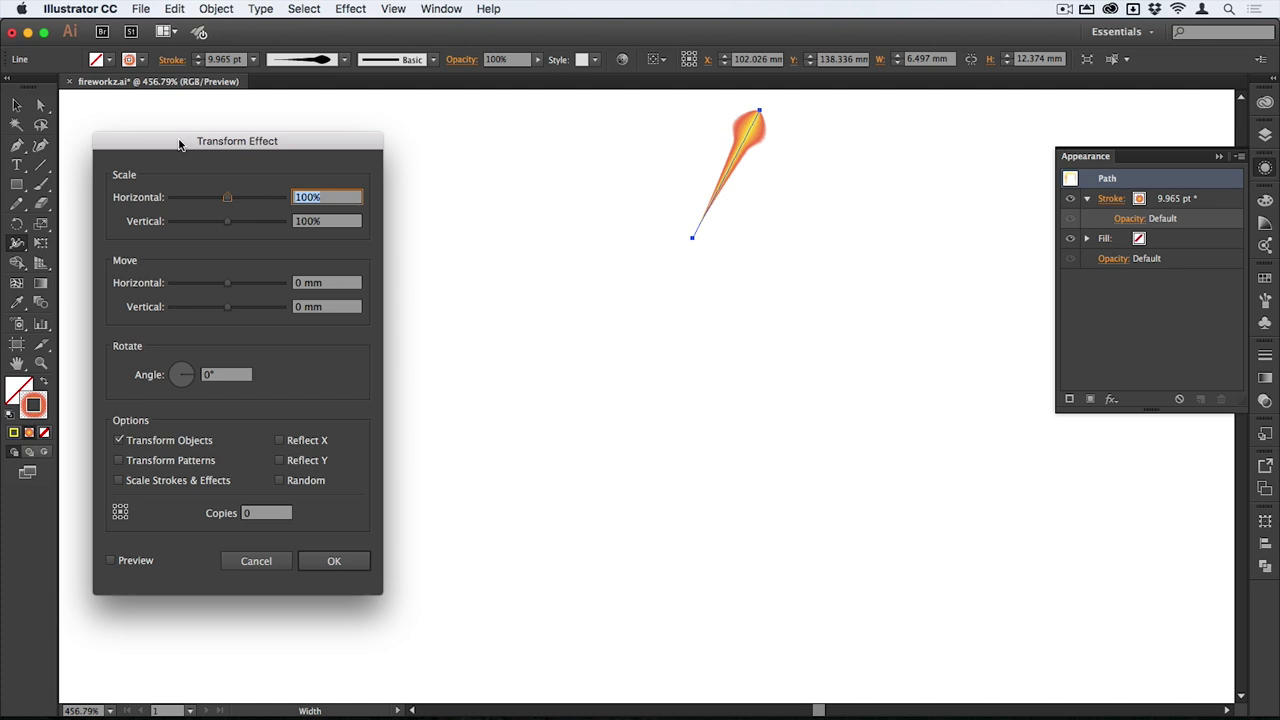
click(136, 562)
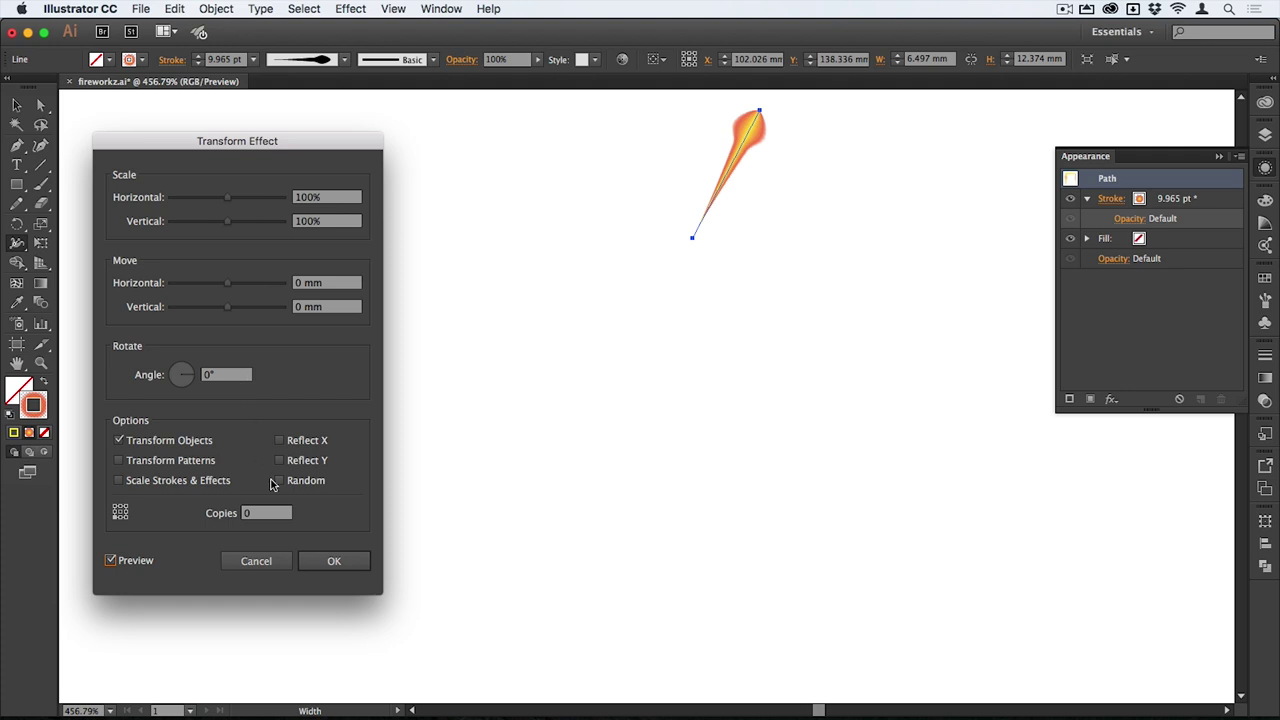
click(258, 514)
text(13)
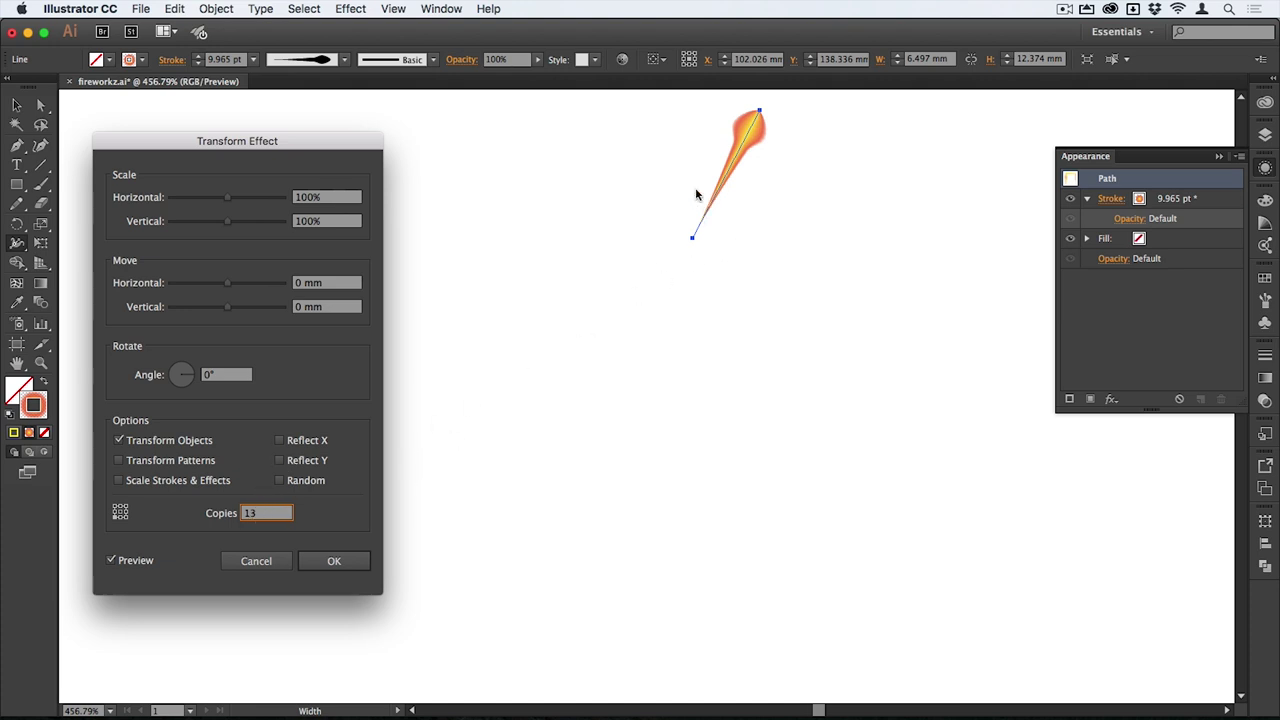
- Set the Transform effect's rotation angle to 360/14 and apply it to form a radial burst
click(243, 374)
drag(243, 374, 198, 374)
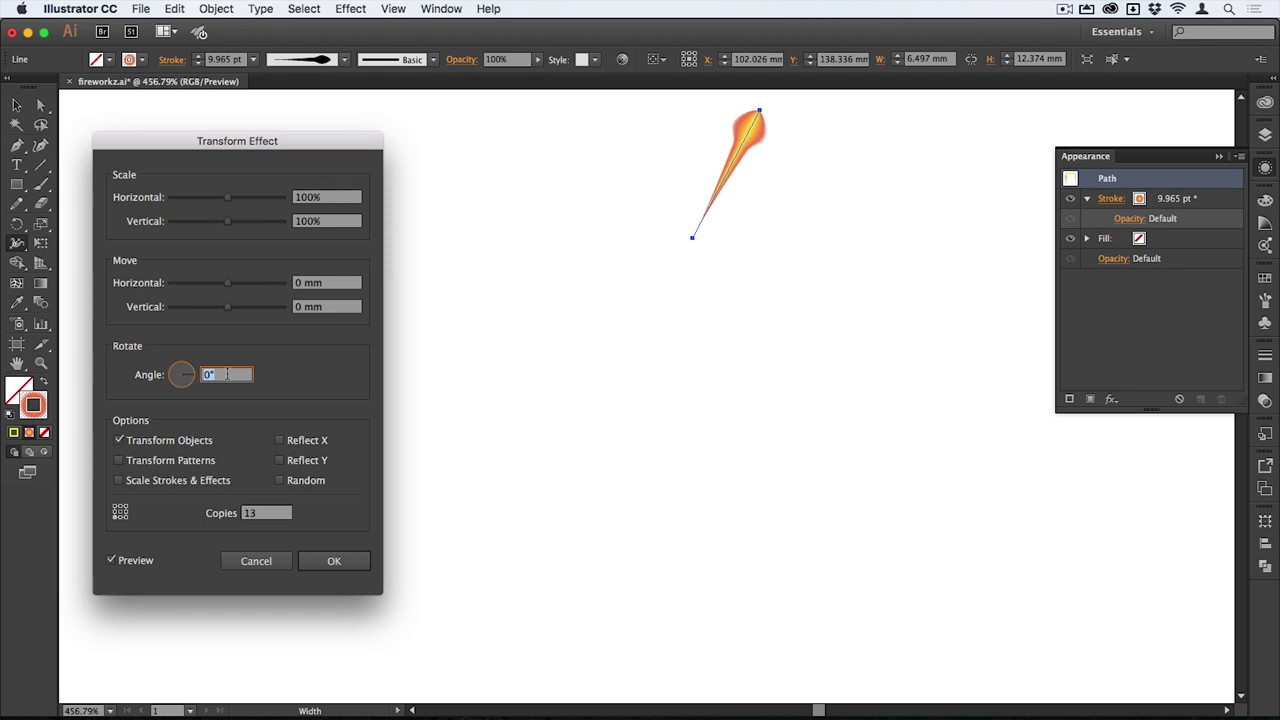
text(360/14)
key(Tab)
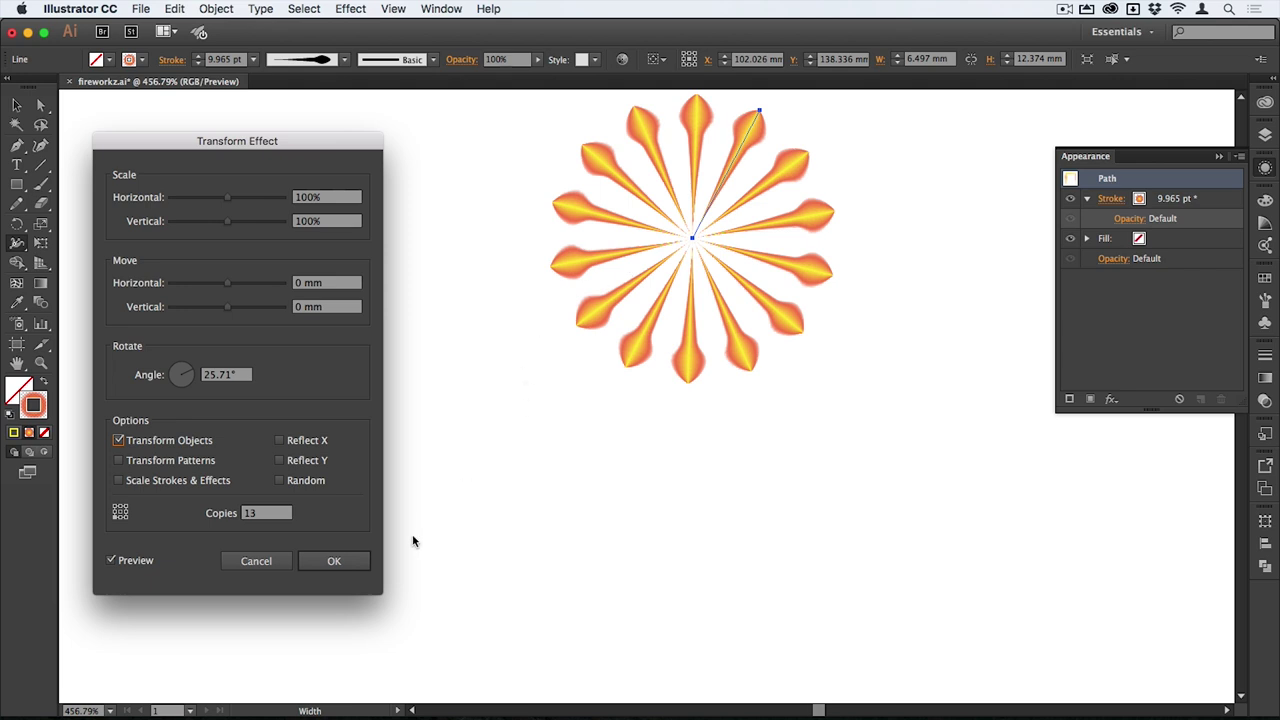
click(334, 562)
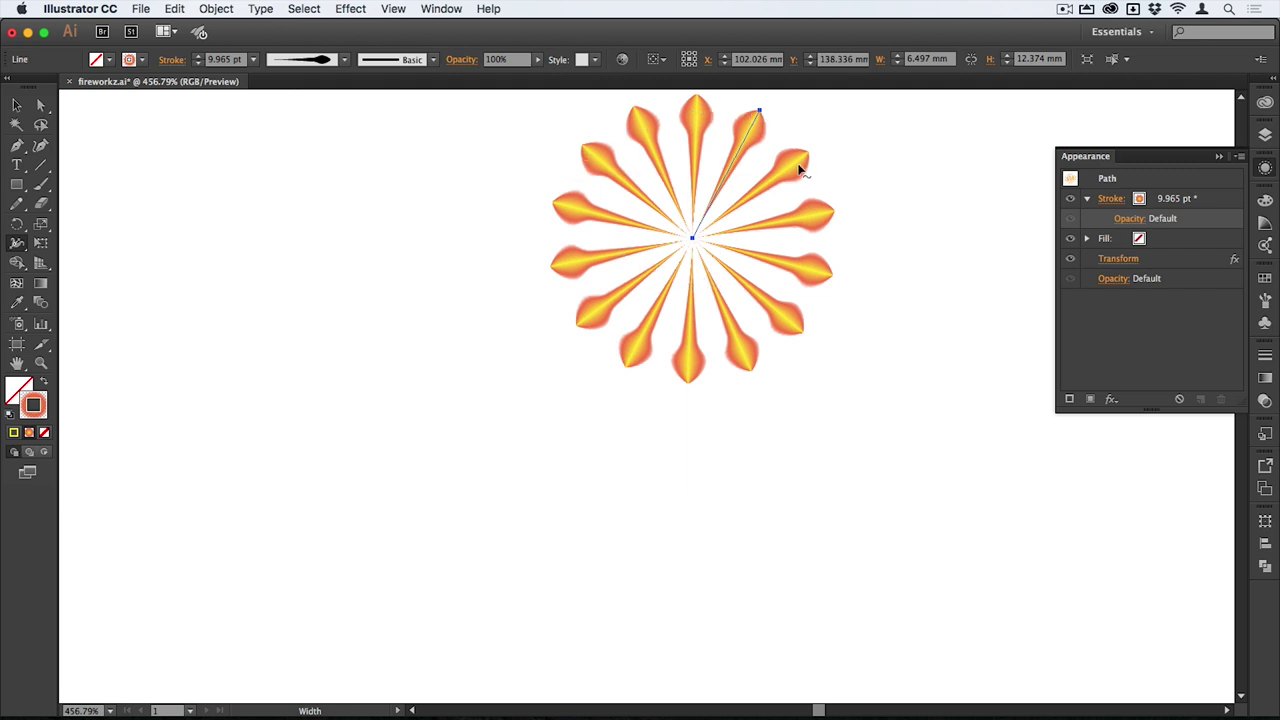
- Add a Feather effect with a 1 mm radius to the burst, with preview on
click(346, 8)
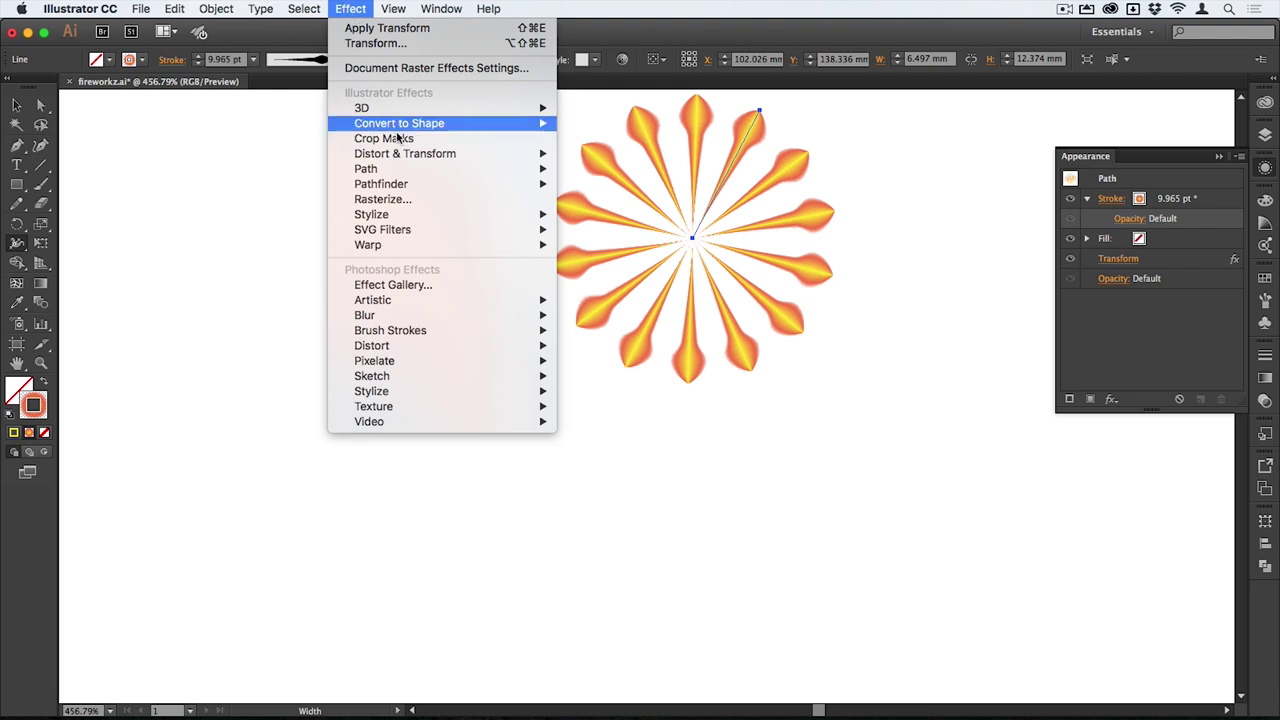
mouse_move(520, 214)
click(604, 229)
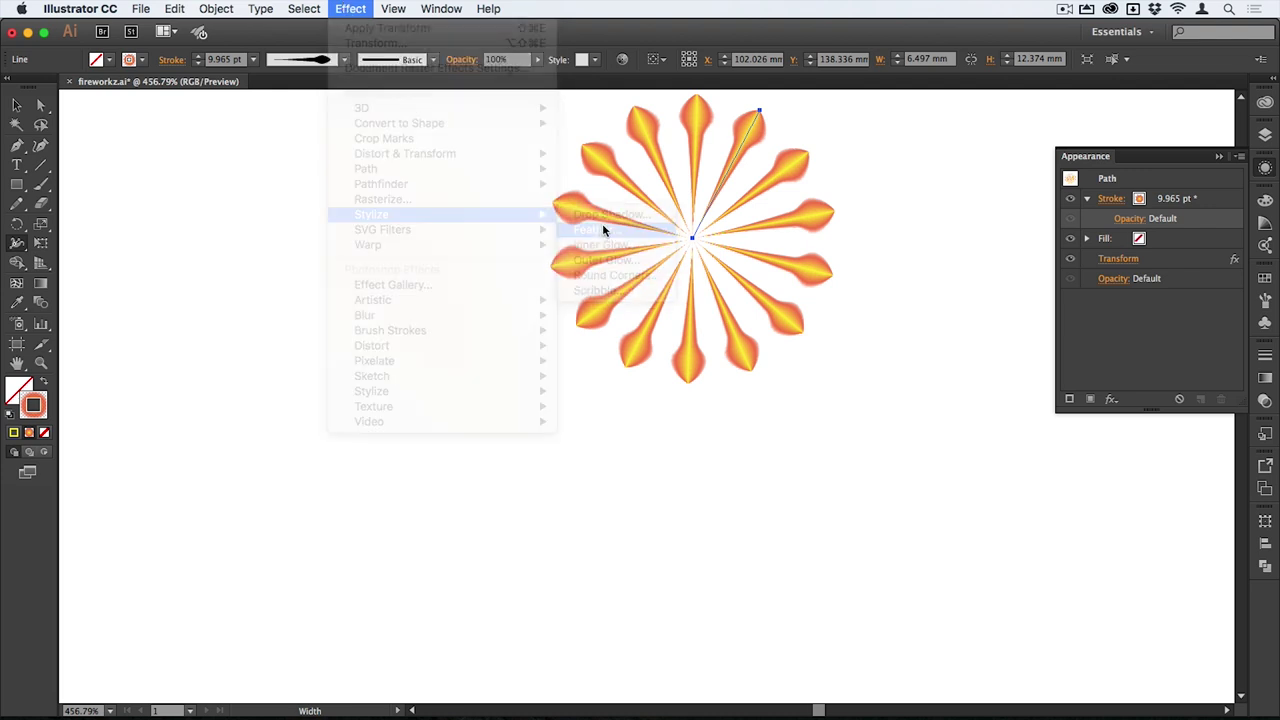
click(798, 368)
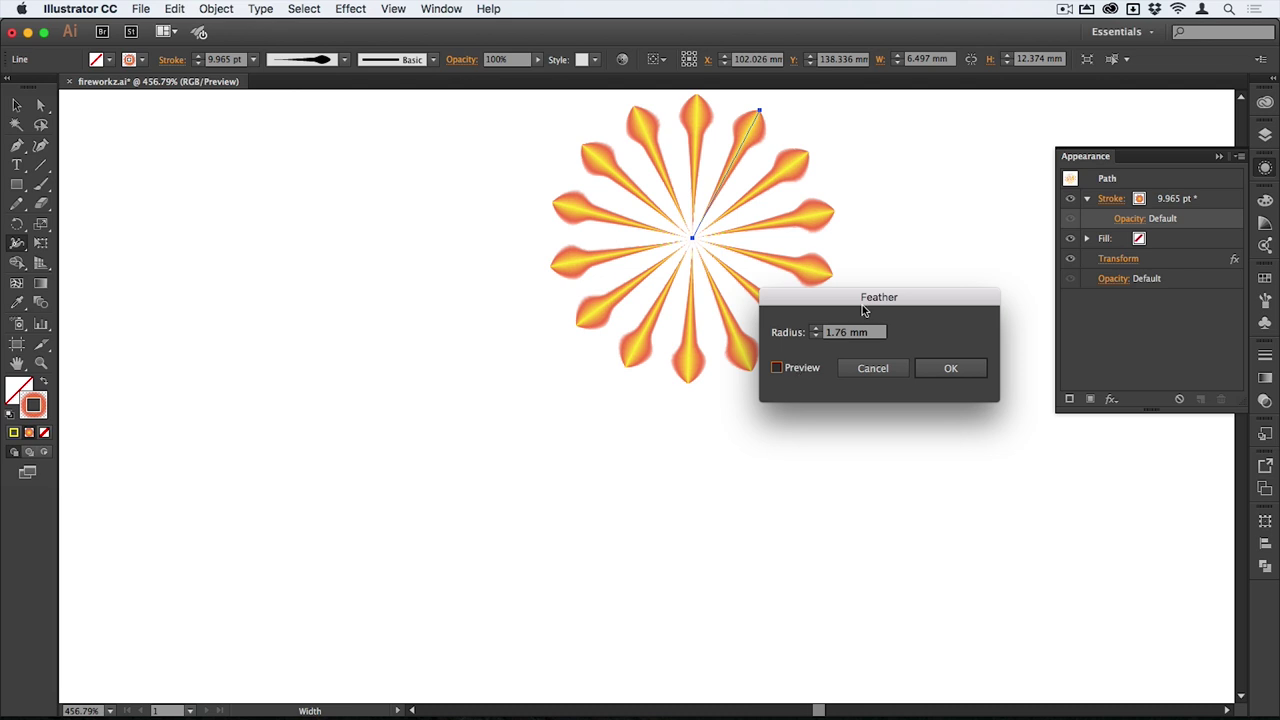
drag(816, 300, 838, 349)
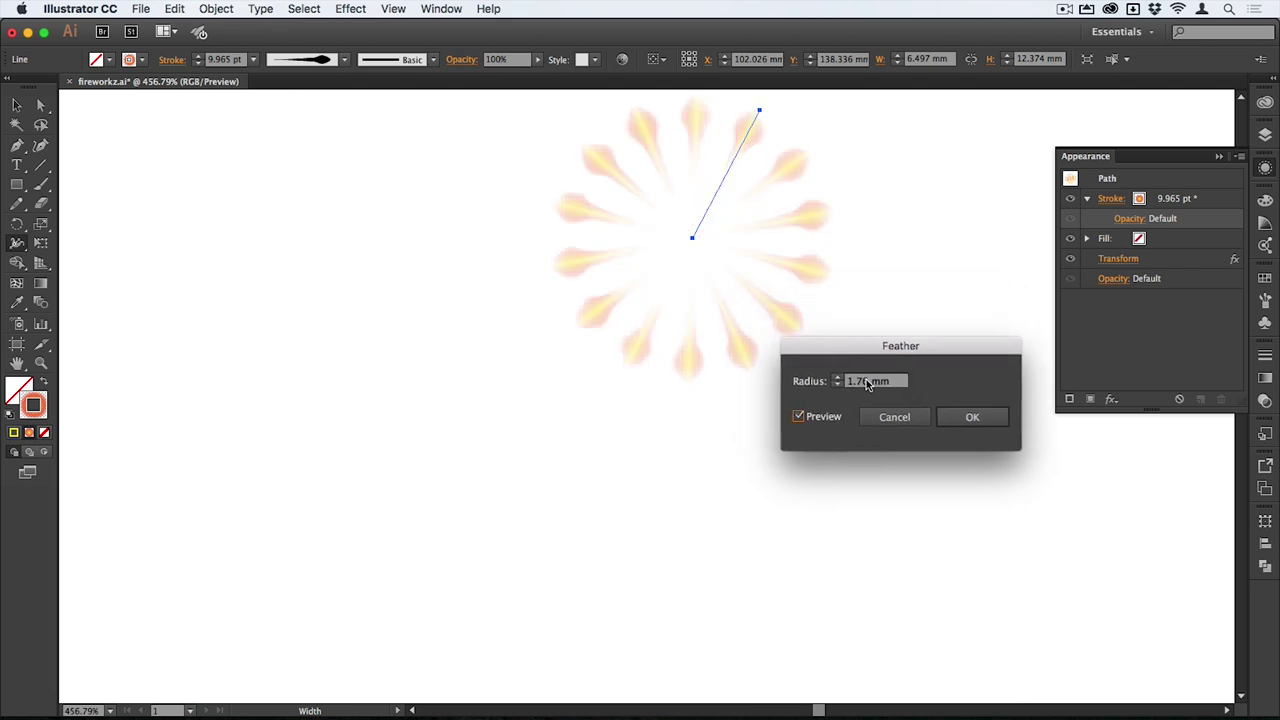
click(868, 383)
key(BackSpace)
key(BackSpace)
key(BackSpace)
key(Tab)
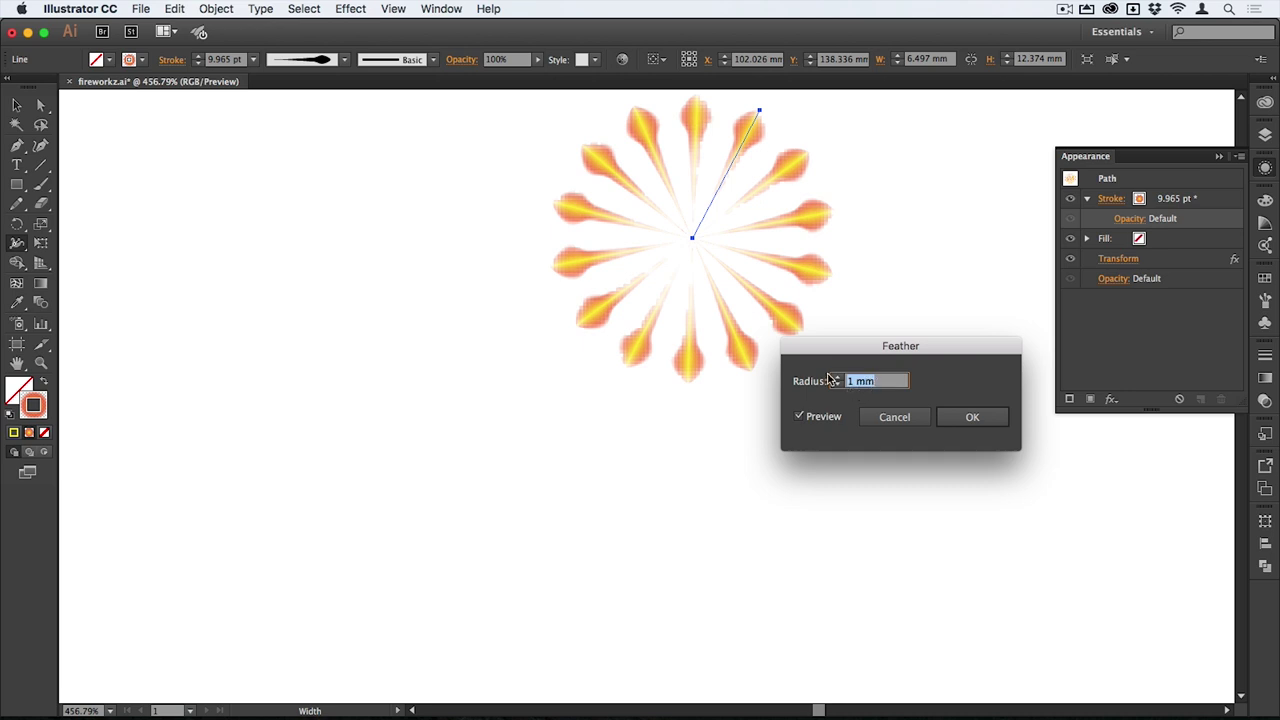
click(978, 420)
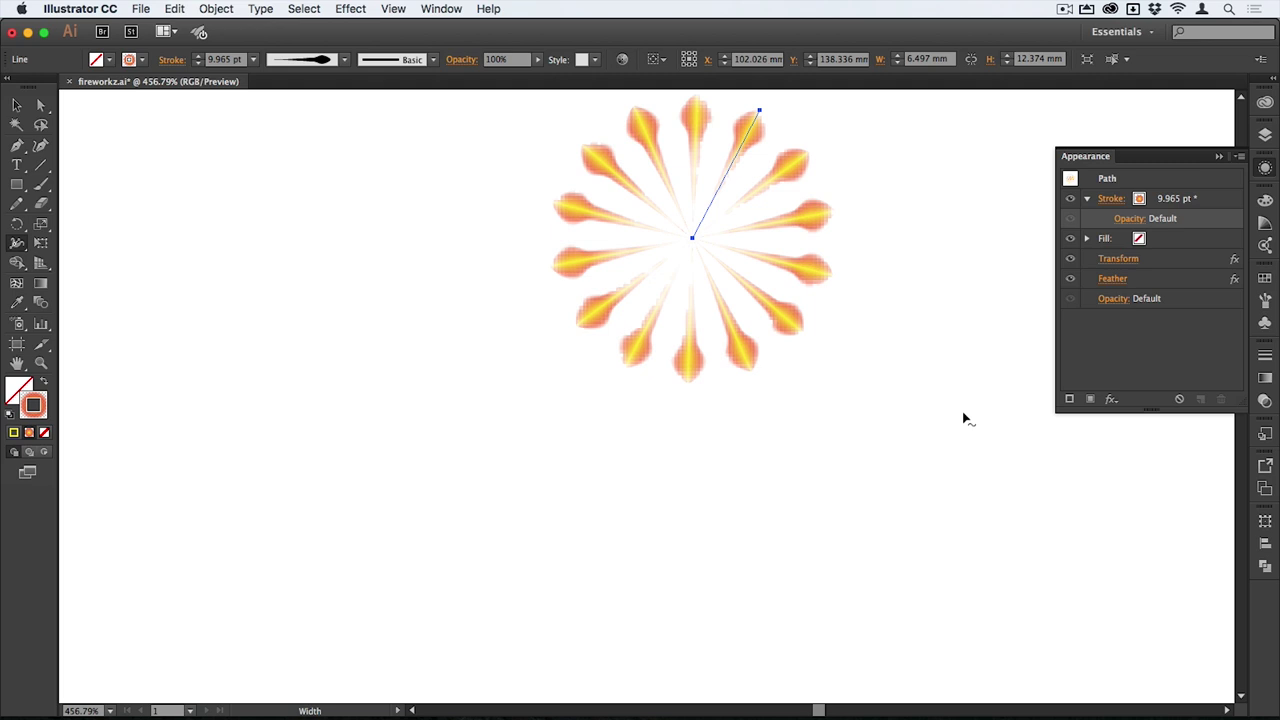
- Add a Radial Blur effect to the burst with an amount of 22, the Zoom method and Good quality
click(352, 9)
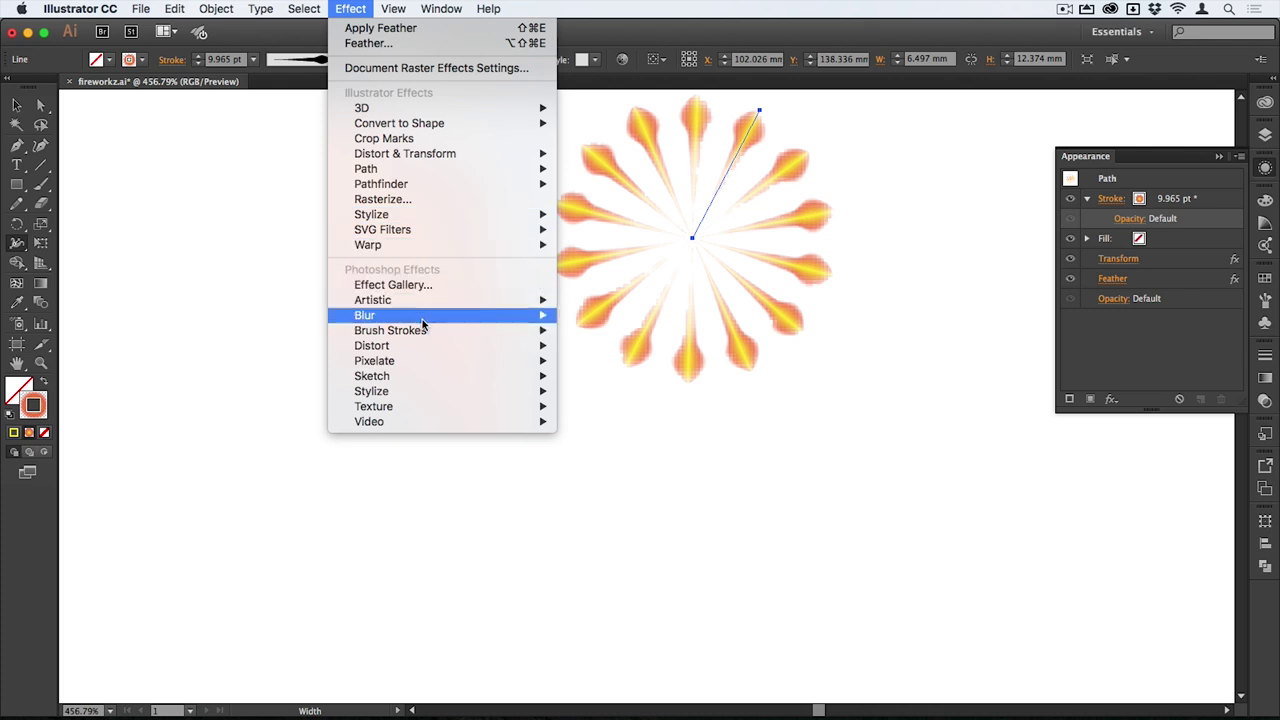
mouse_move(421, 327)
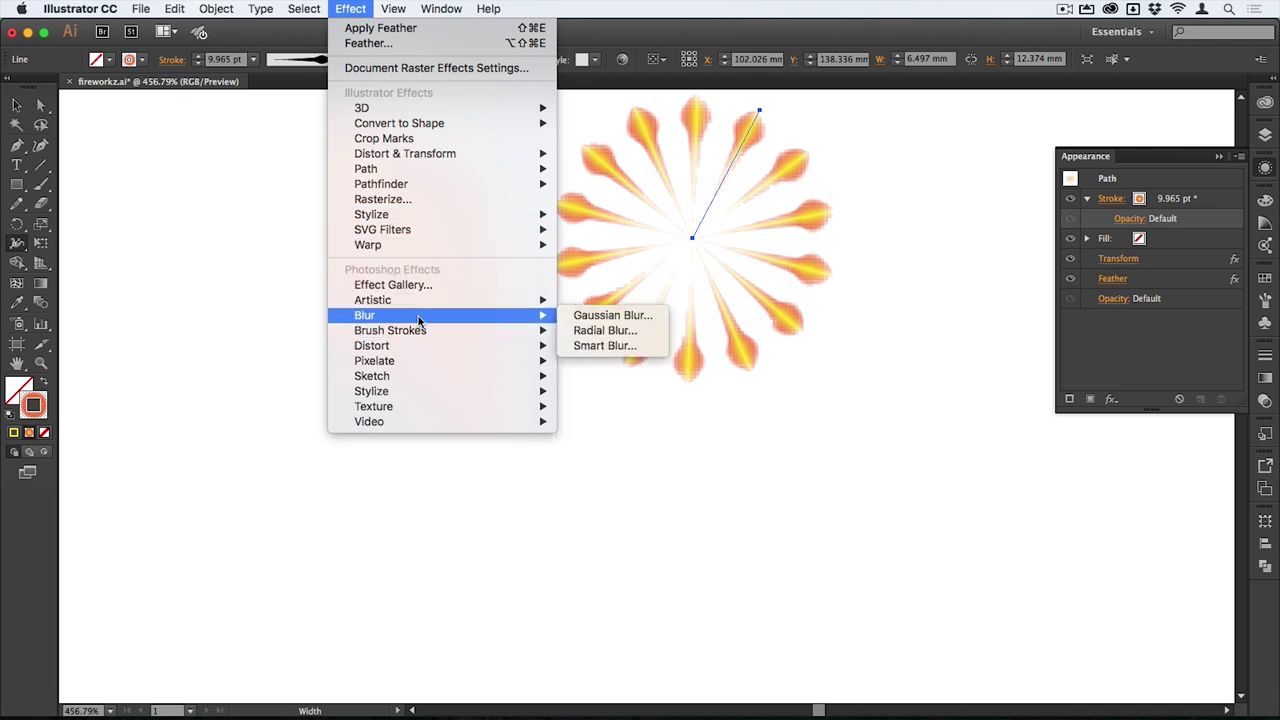
click(590, 331)
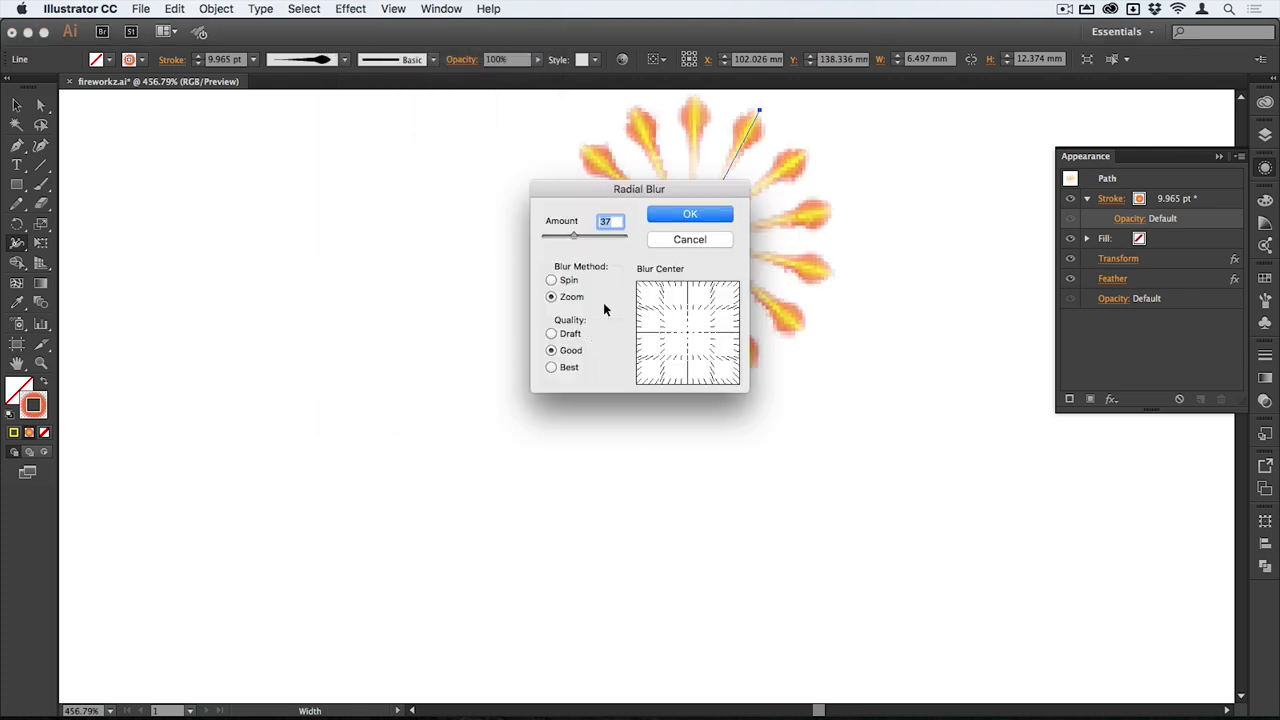
drag(688, 183, 437, 202)
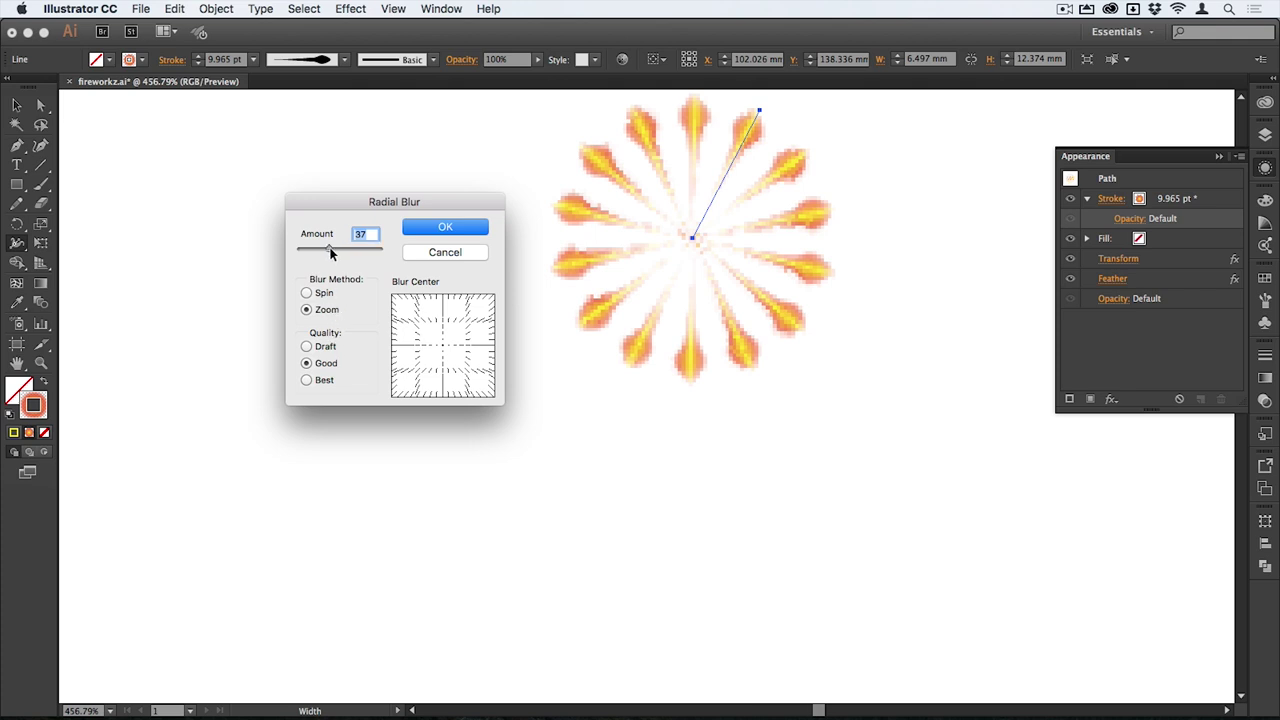
drag(333, 251, 317, 252)
click(455, 229)
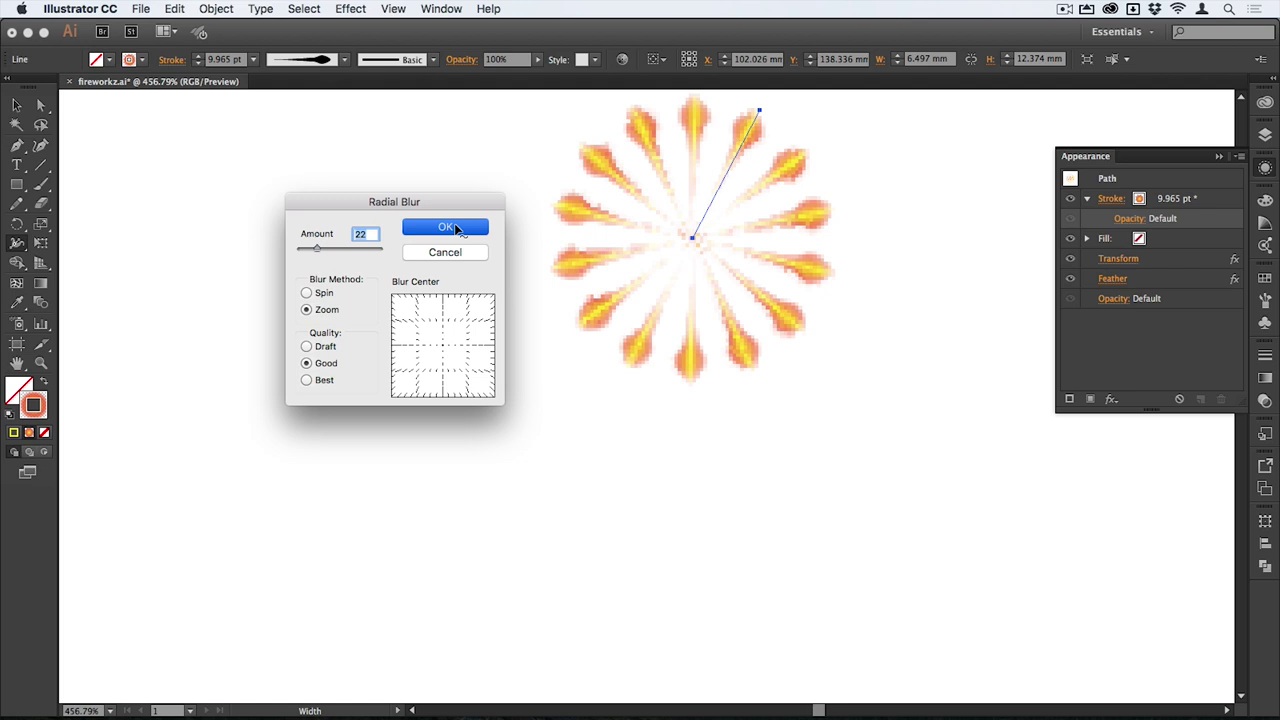
key(space)
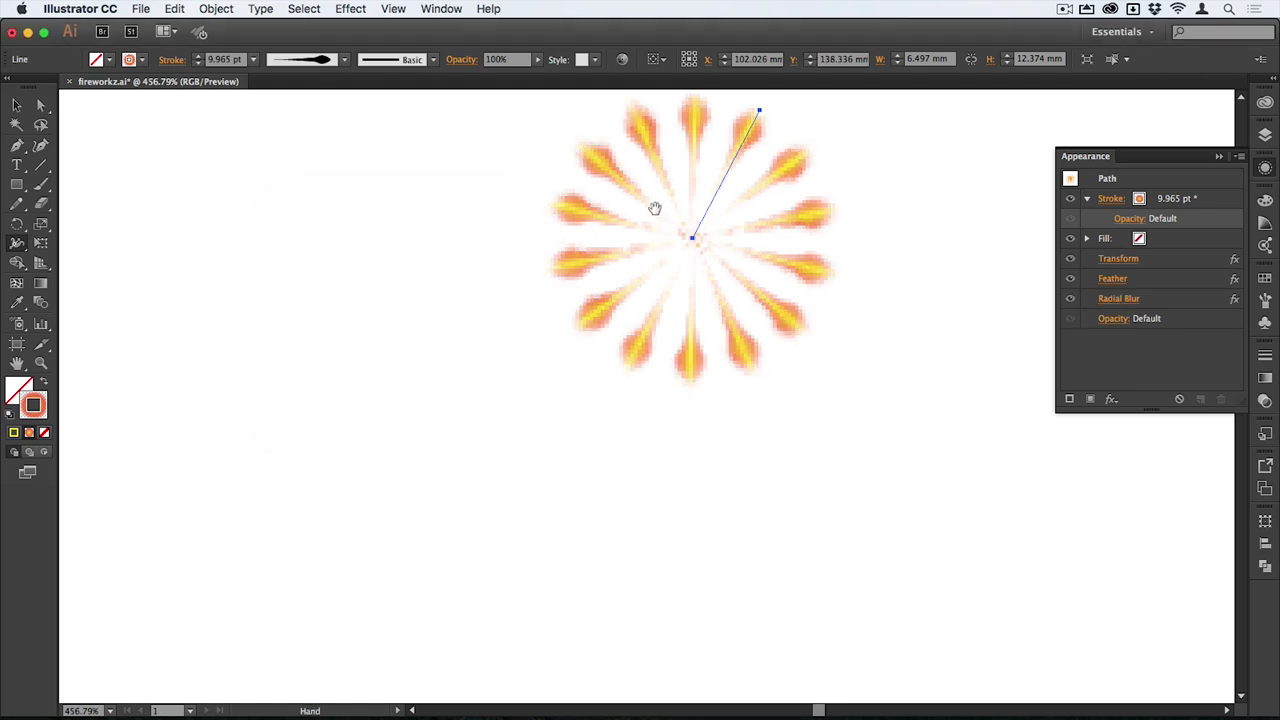
drag(654, 209, 626, 335)
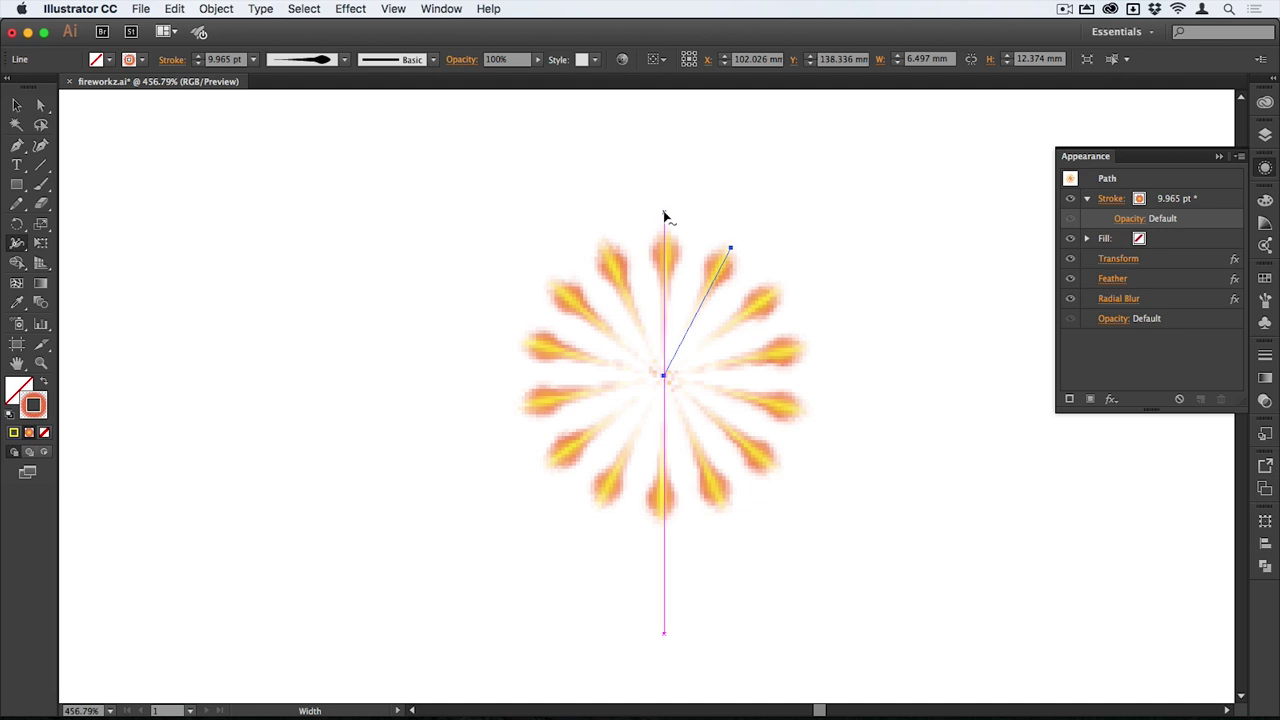
click(350, 8)
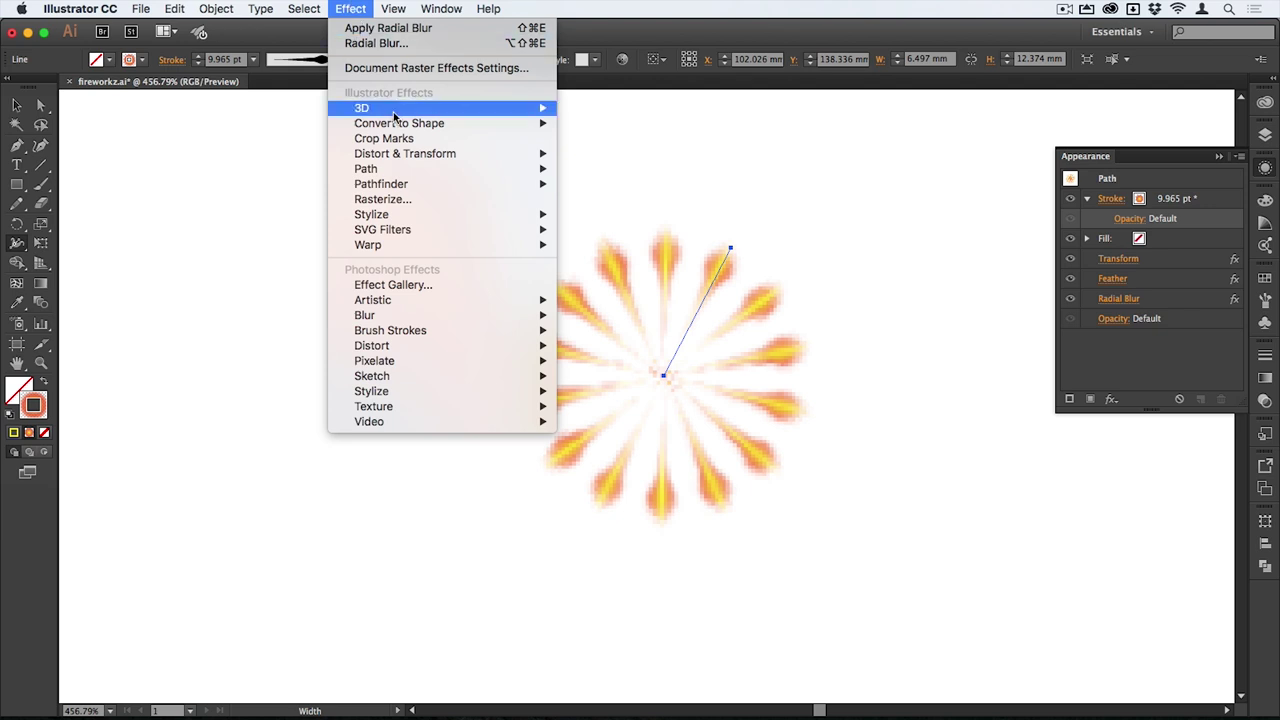
mouse_move(410, 155)
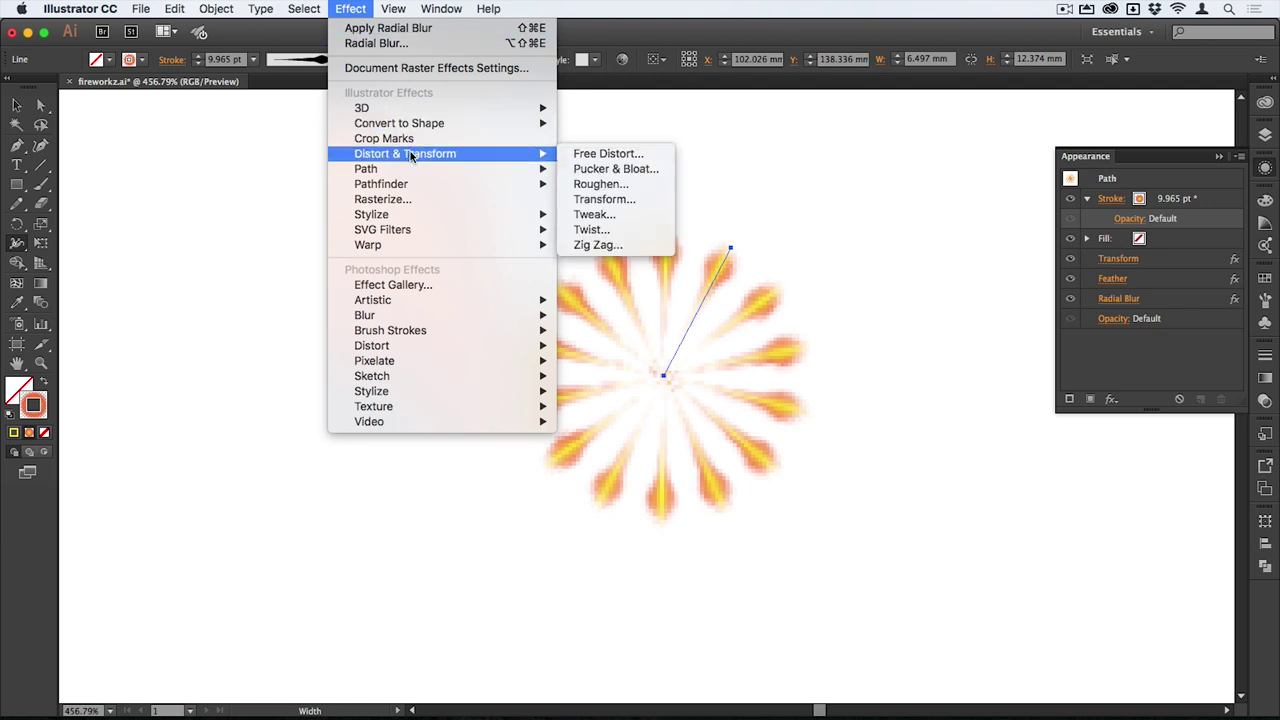
click(362, 10)
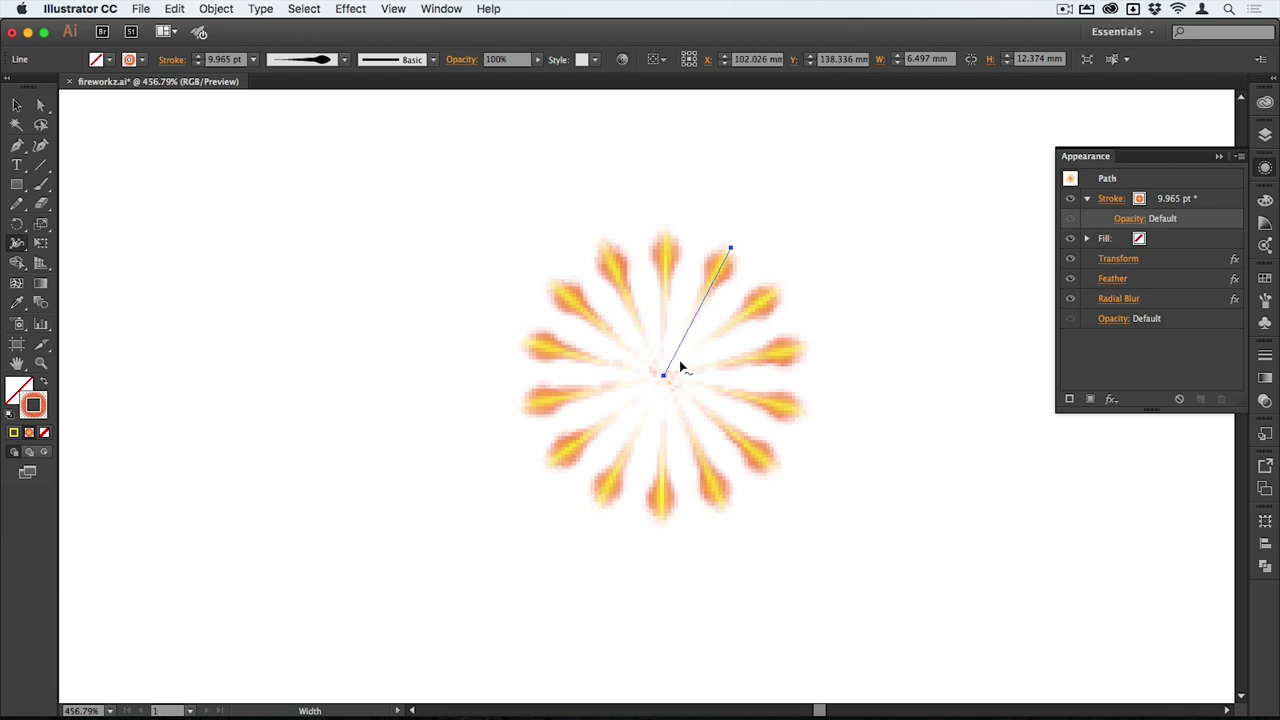
- Start a second Transform effect on the burst as a new instance, with preview on
click(350, 8)
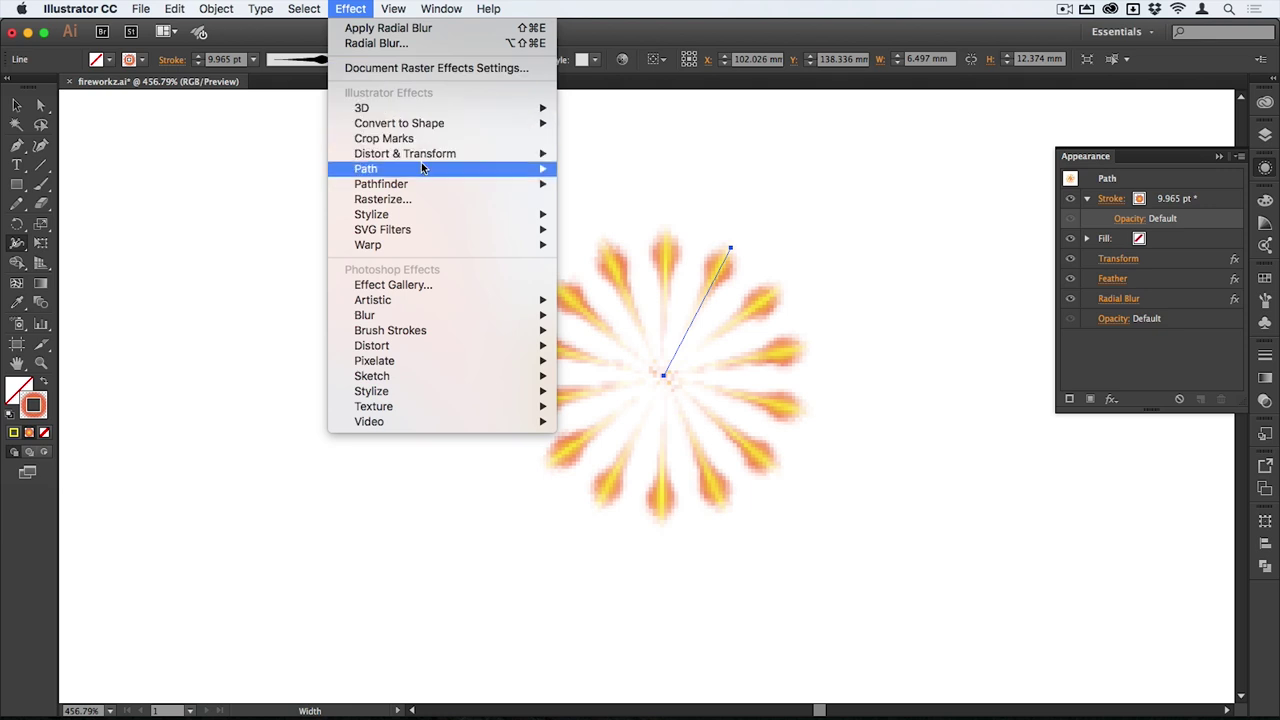
mouse_move(420, 153)
click(624, 199)
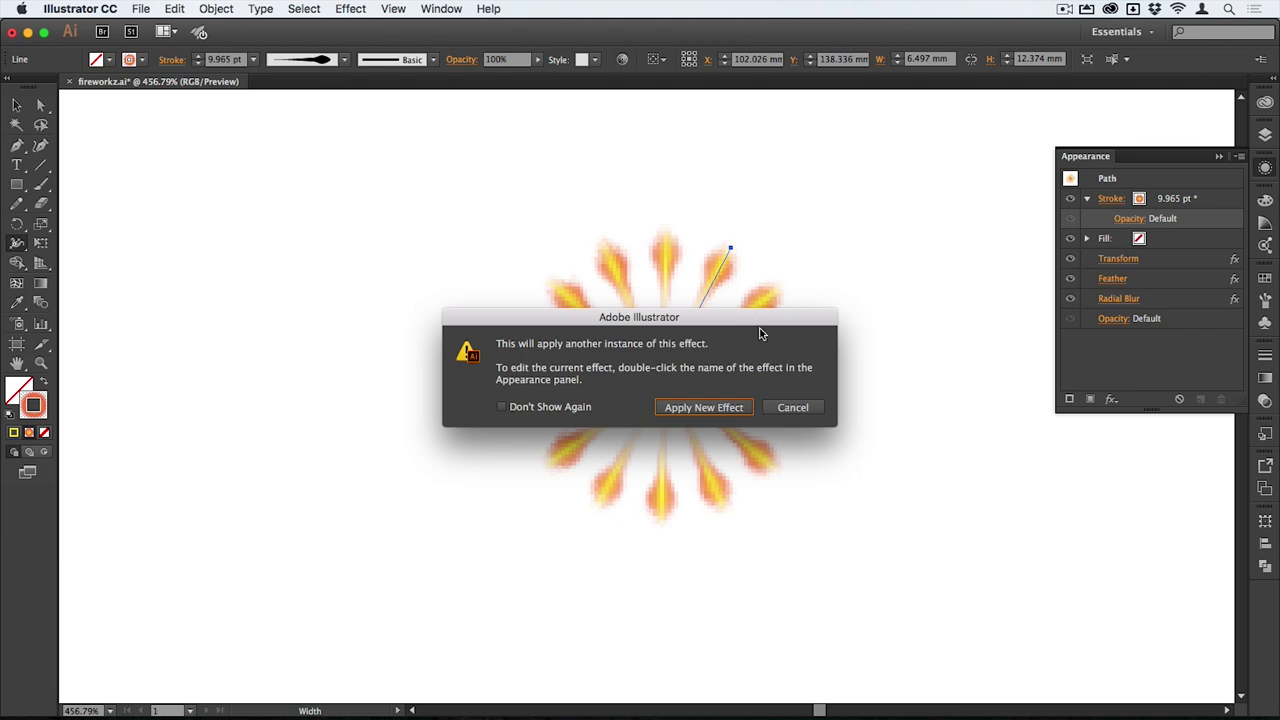
drag(755, 323, 461, 195)
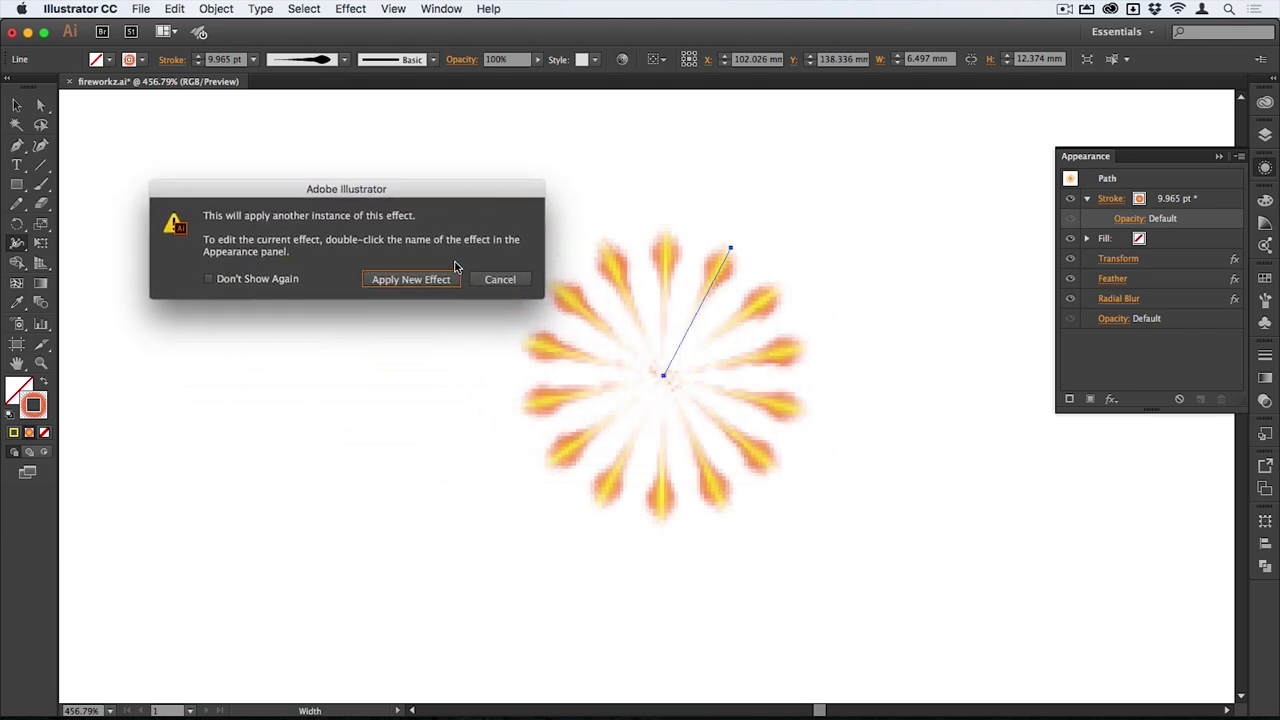
click(403, 281)
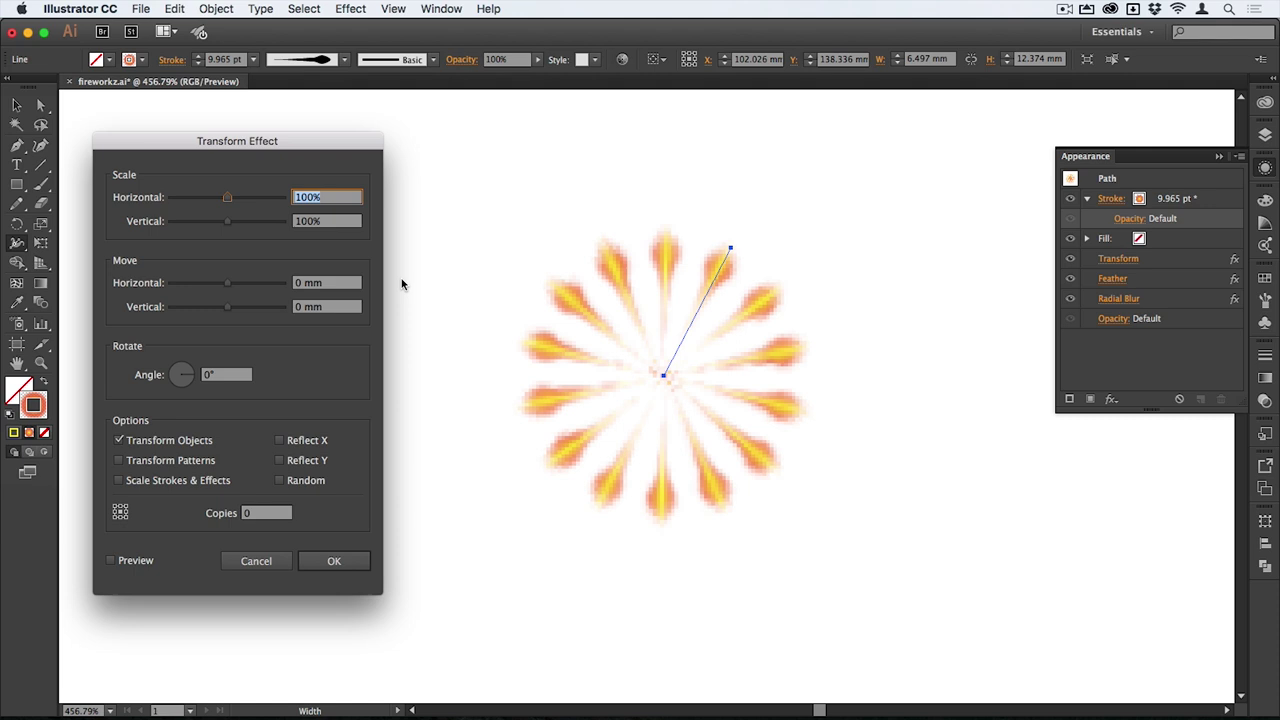
drag(277, 146, 325, 143)
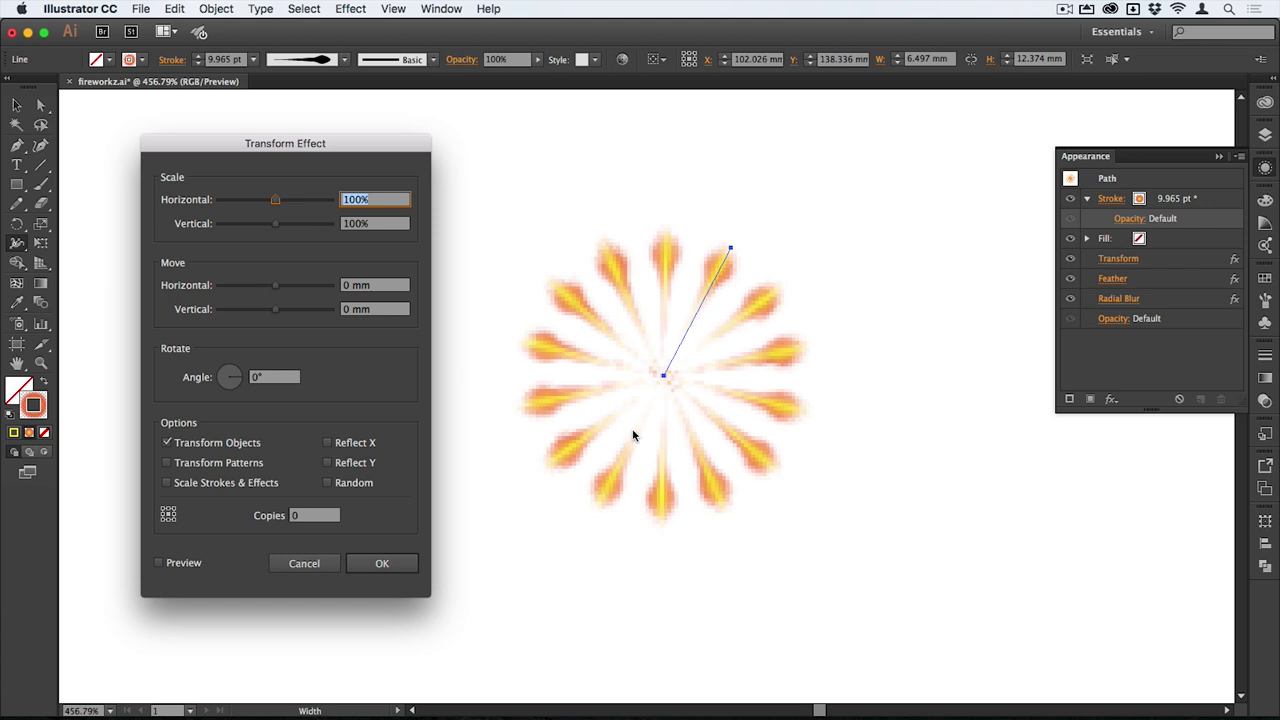
click(177, 563)
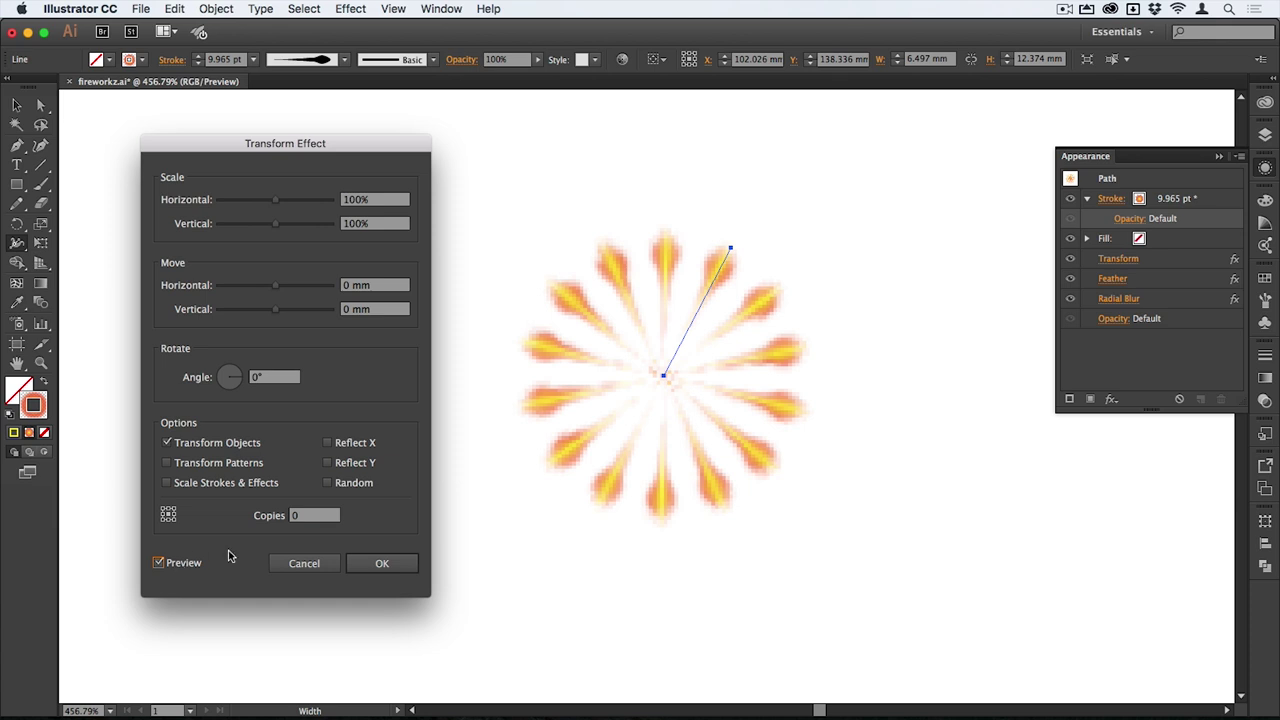
- Set the second Transform effect's horizontal and vertical scale to 70%
click(378, 197)
key(shift+Down)
key(shift+Down)
key(shift+Down)
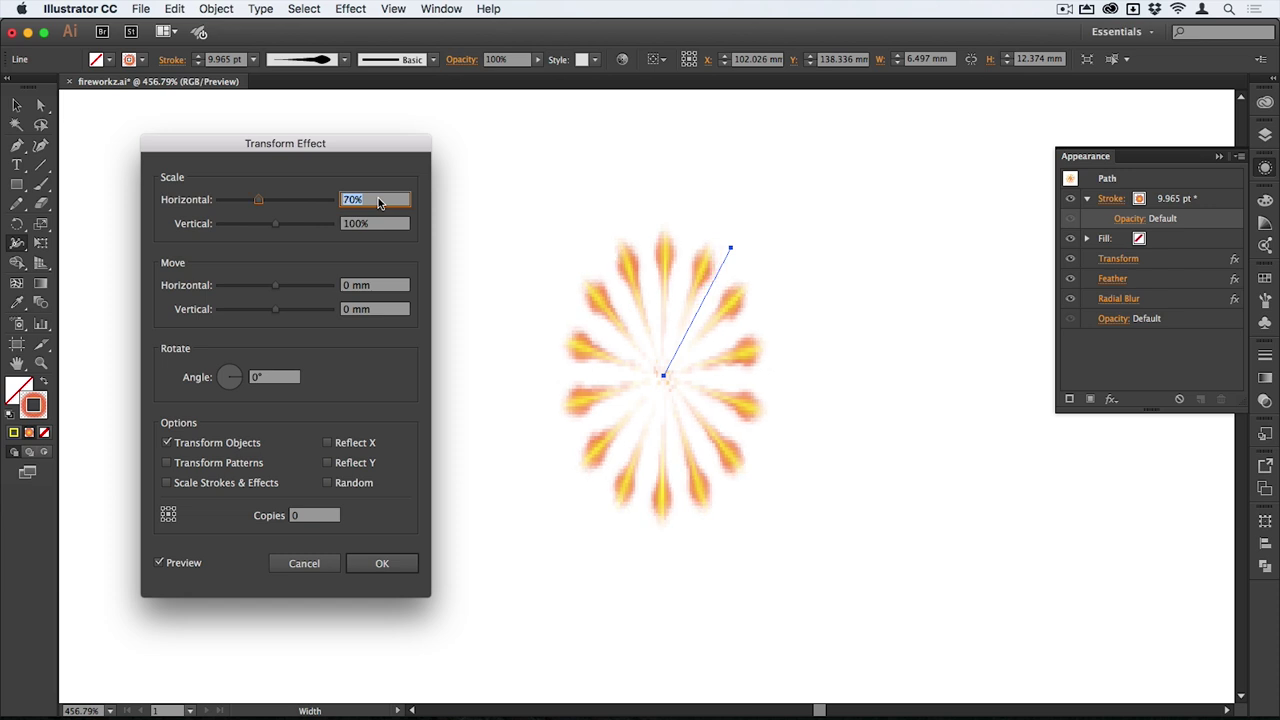
key(Tab)
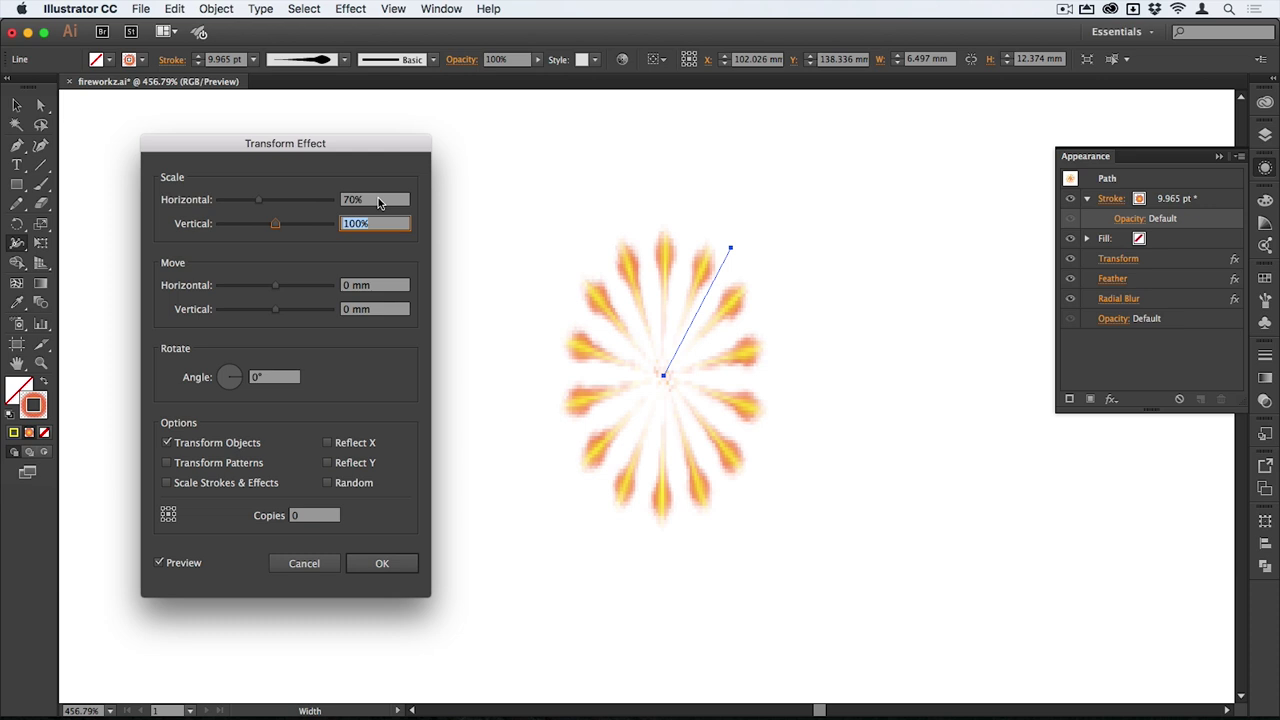
key(shift+Down)
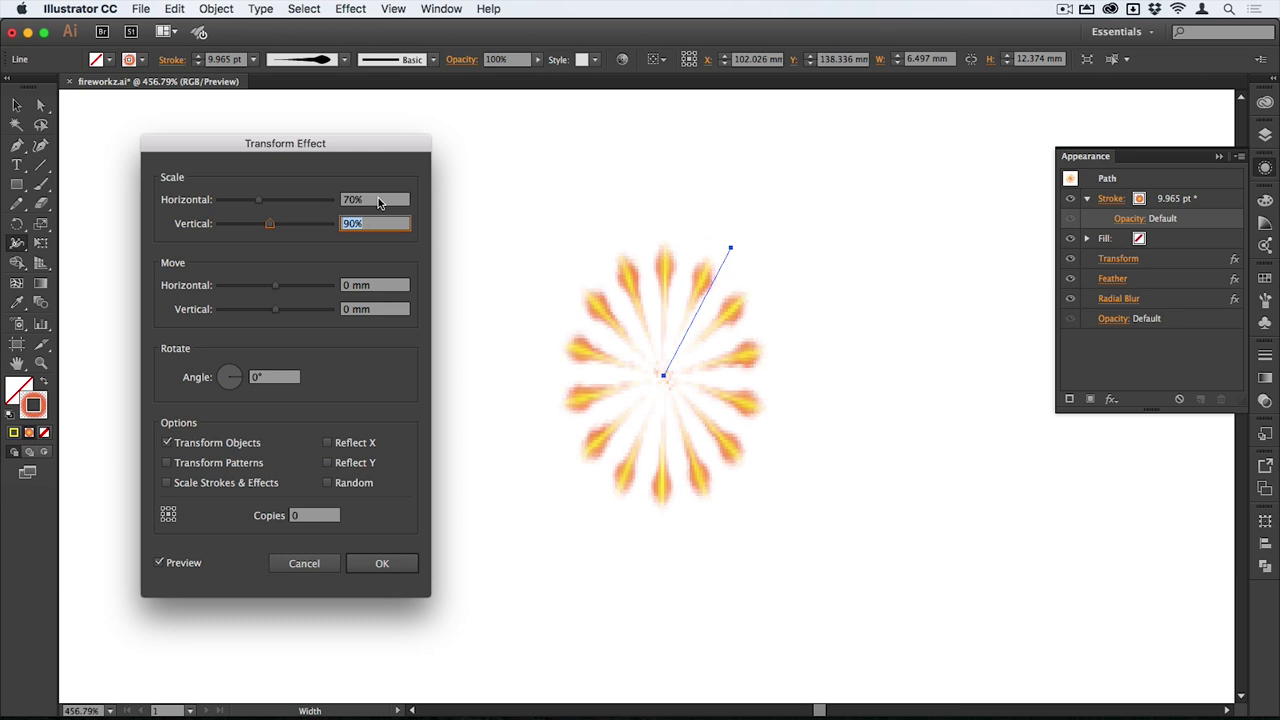
key(shift+Down)
key(shift+Down)
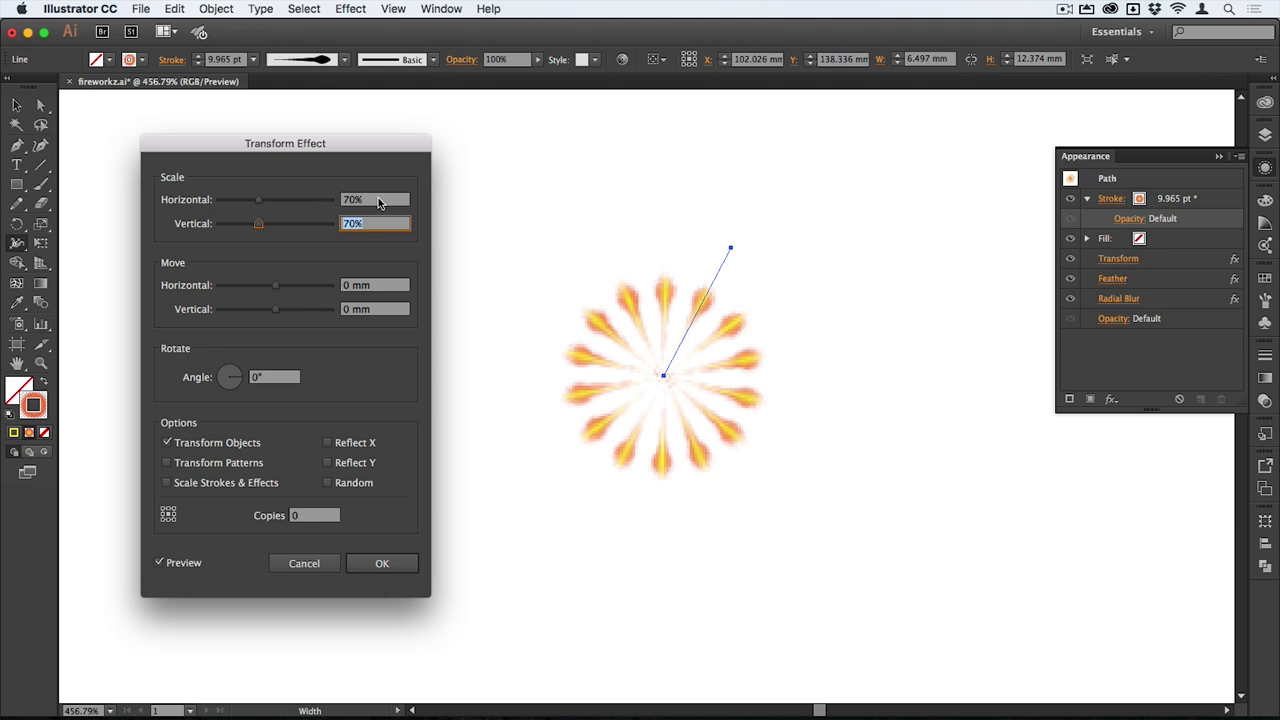
- Set the second Transform effect's rotation angle to 14° with 7 copies and apply it to fill the burst with nested rings
click(276, 379)
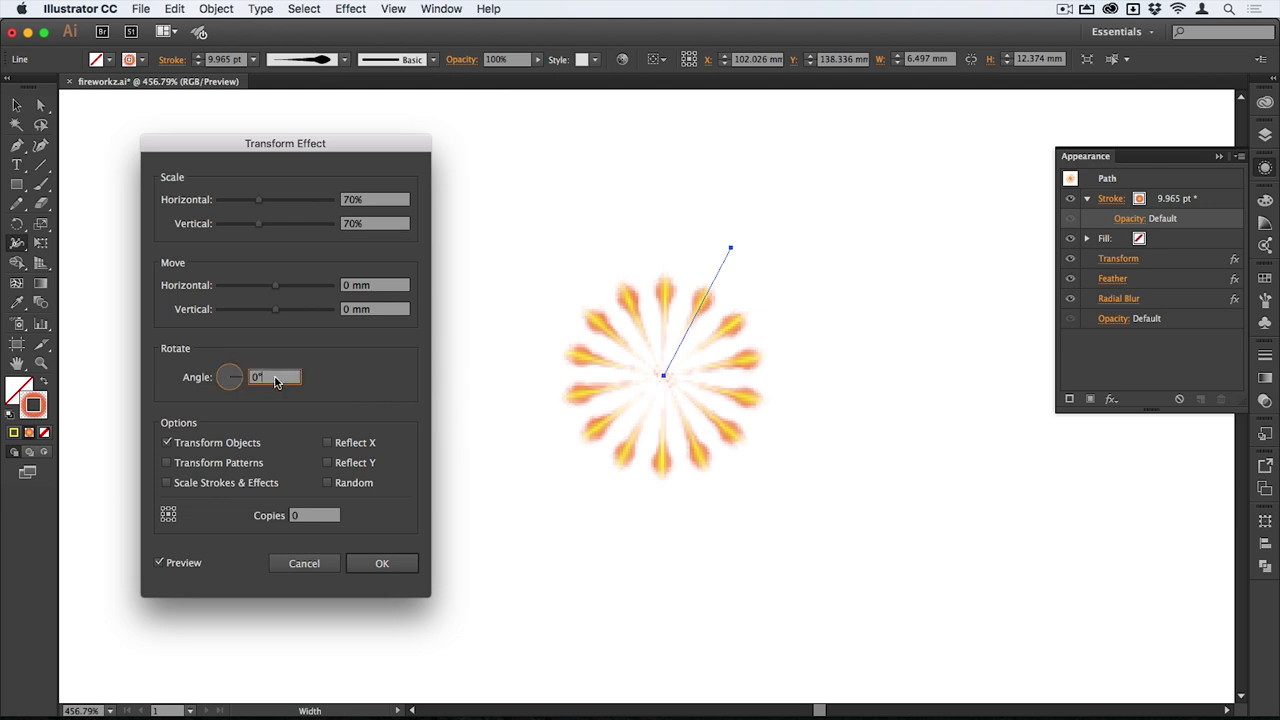
double_click(276, 379)
text(14)
key(Tab)
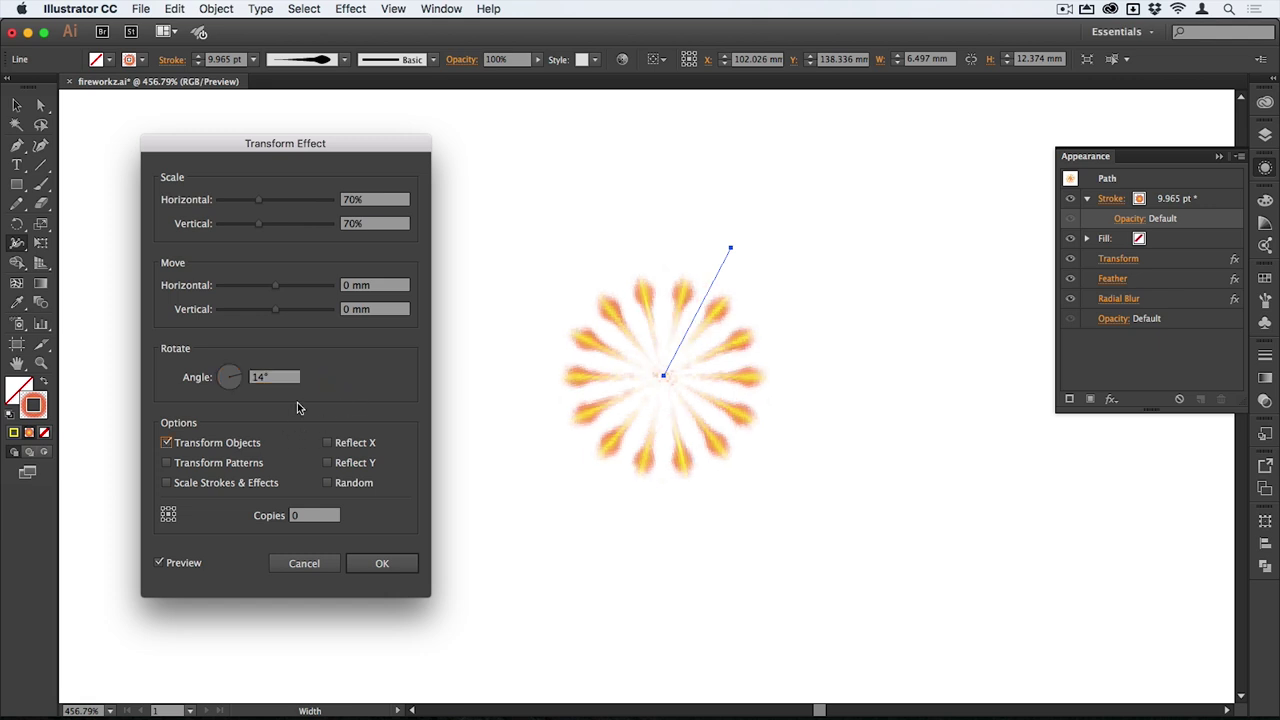
click(314, 516)
text(7)
key(Tab)
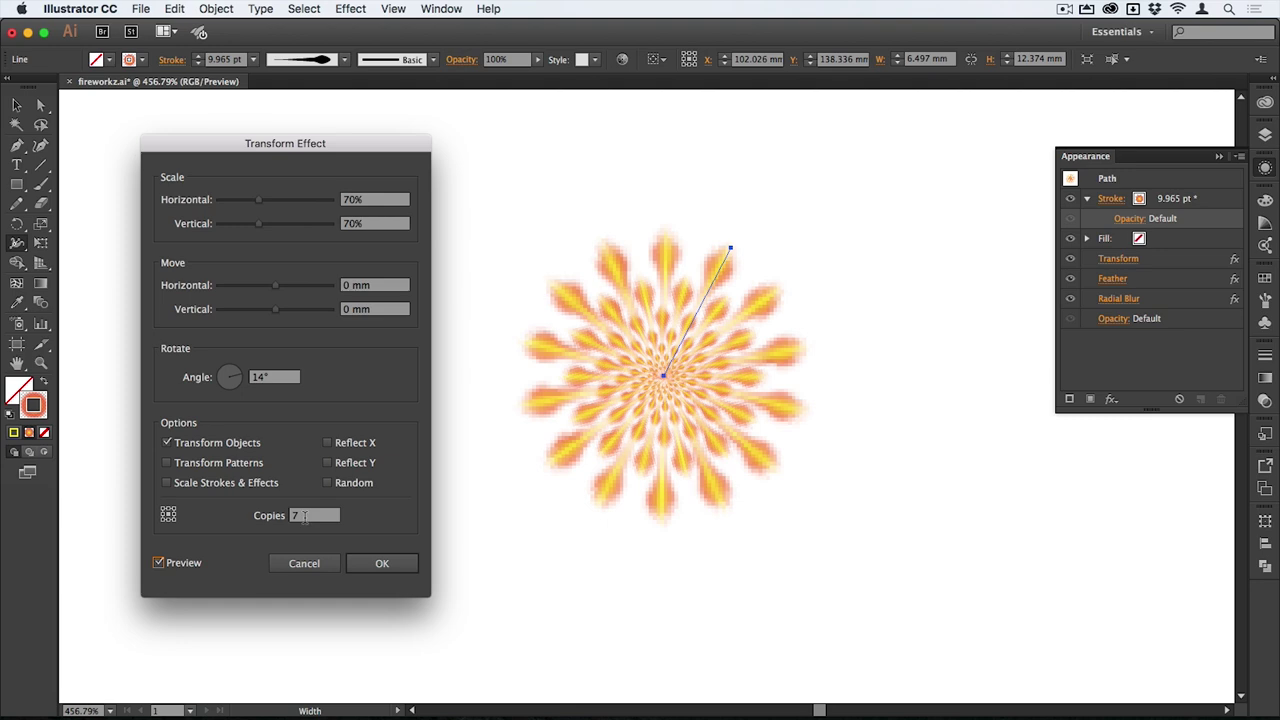
click(380, 566)
key(Return)
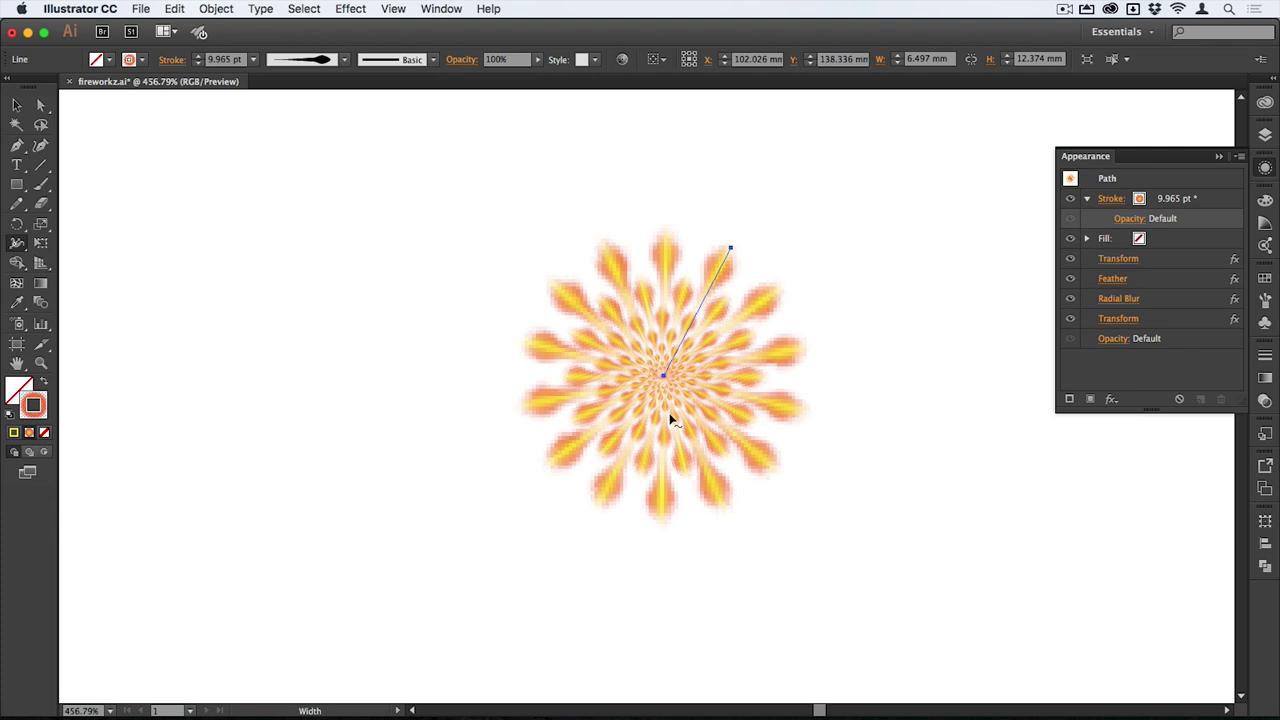
- Add a Wave warp effect to the burst with a horizontal bend of -16%
click(348, 8)
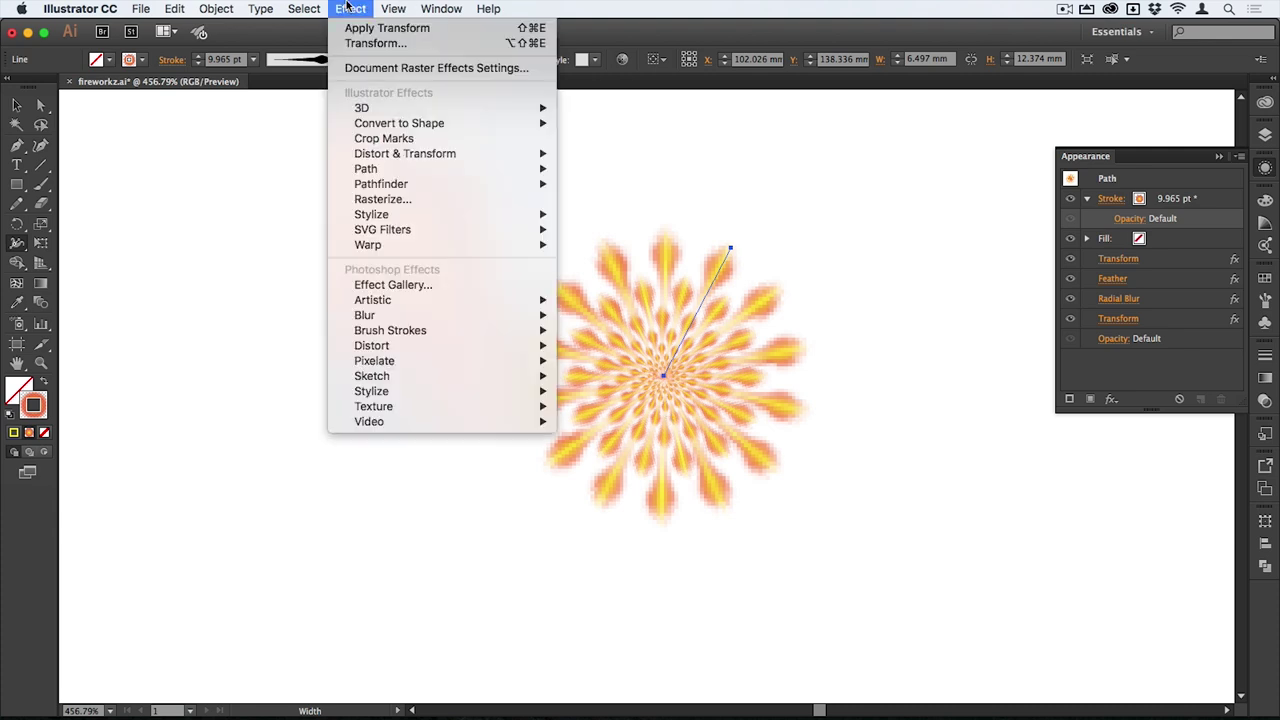
mouse_move(414, 253)
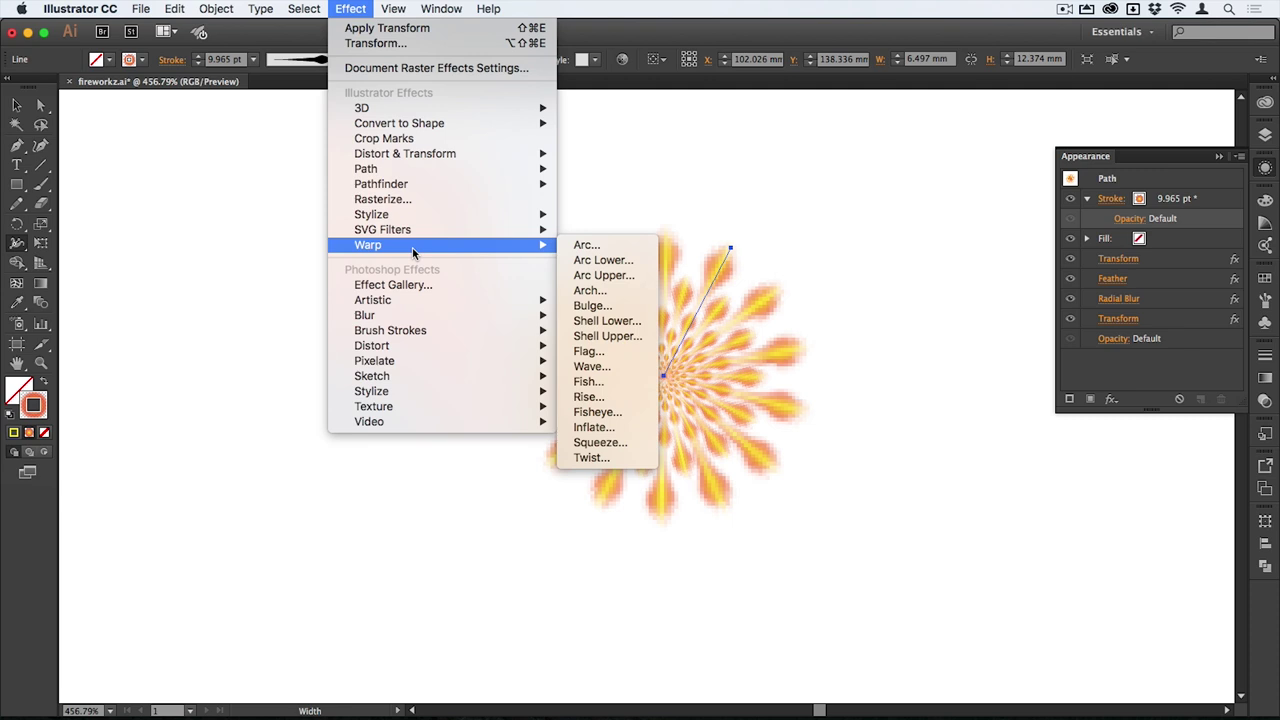
click(618, 368)
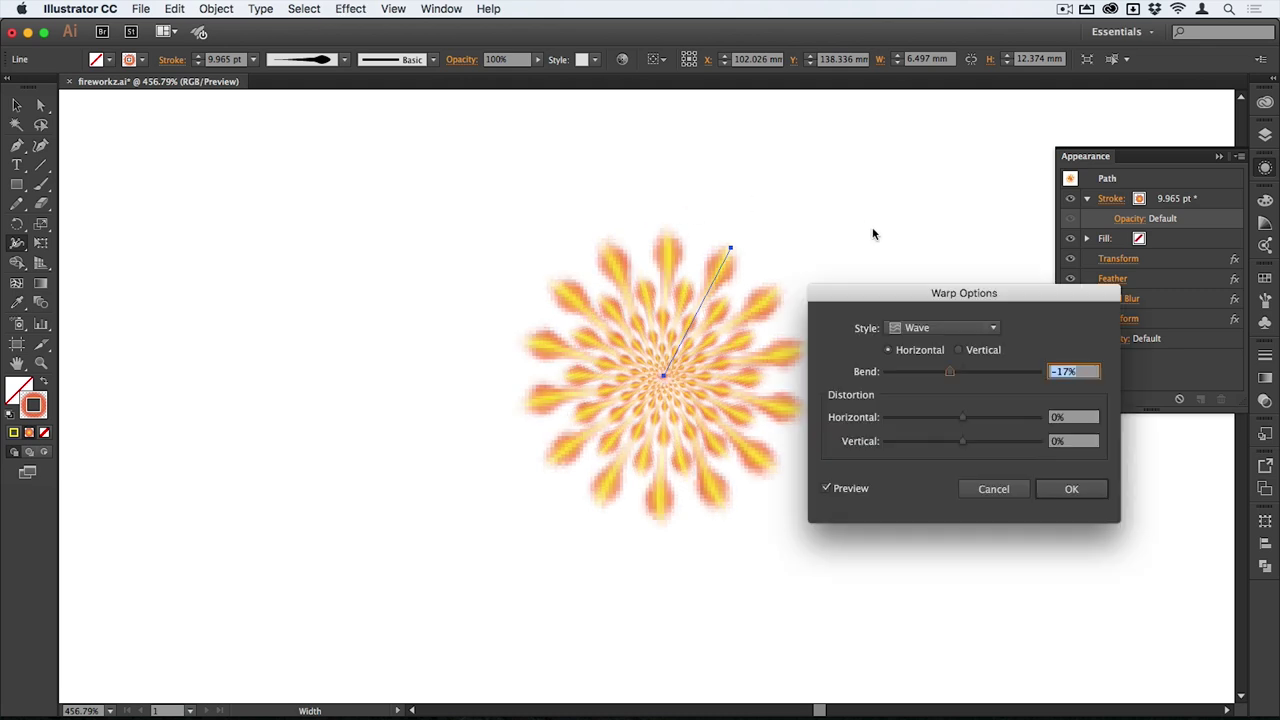
drag(902, 292, 942, 266)
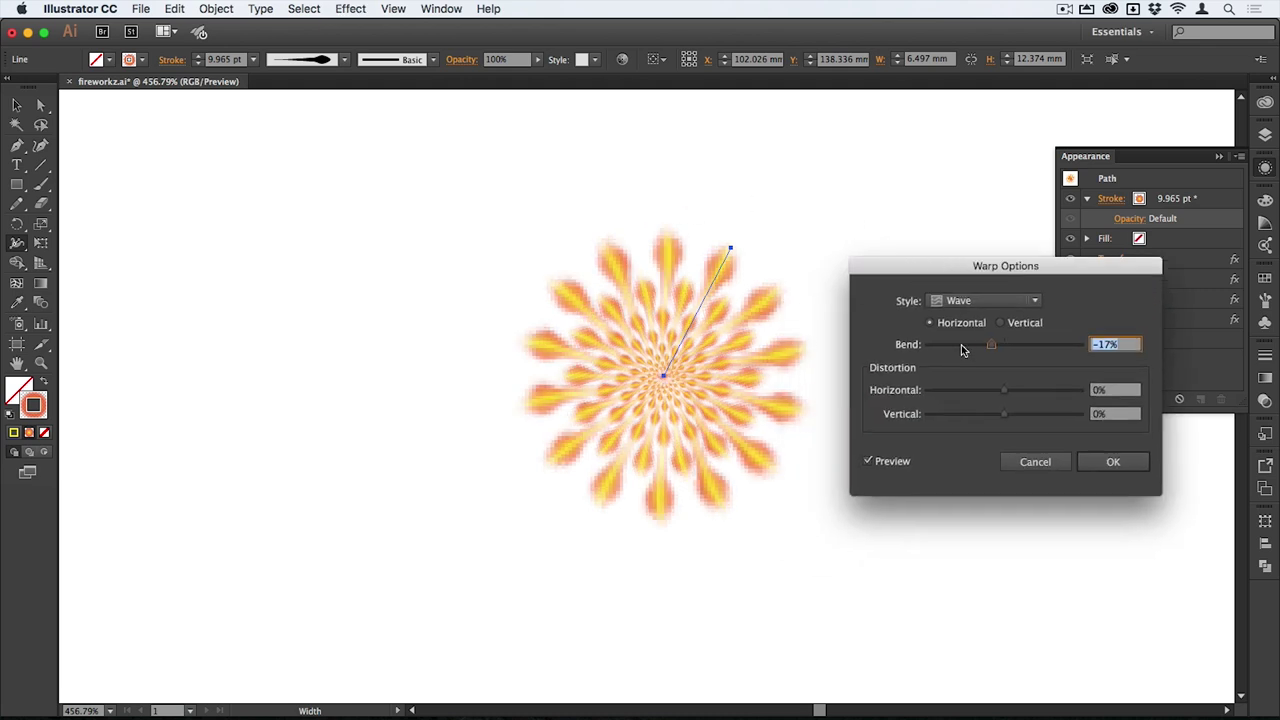
drag(991, 345, 982, 345)
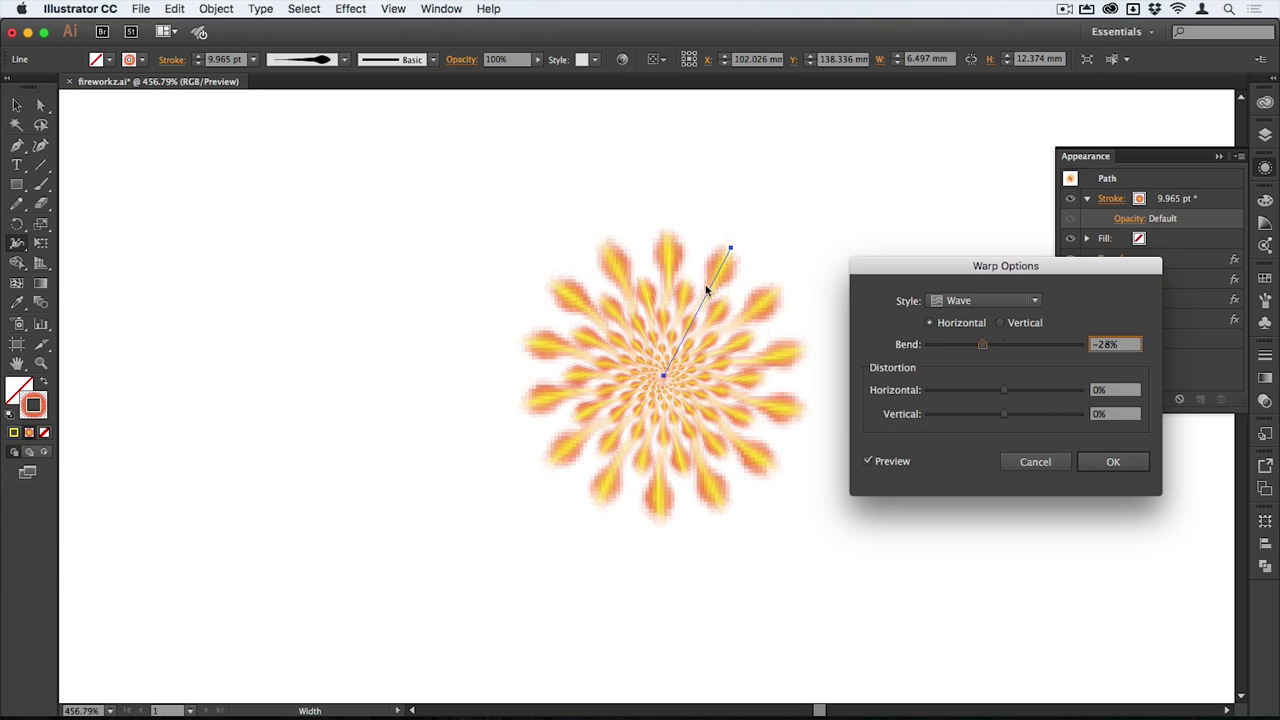
drag(981, 345, 994, 346)
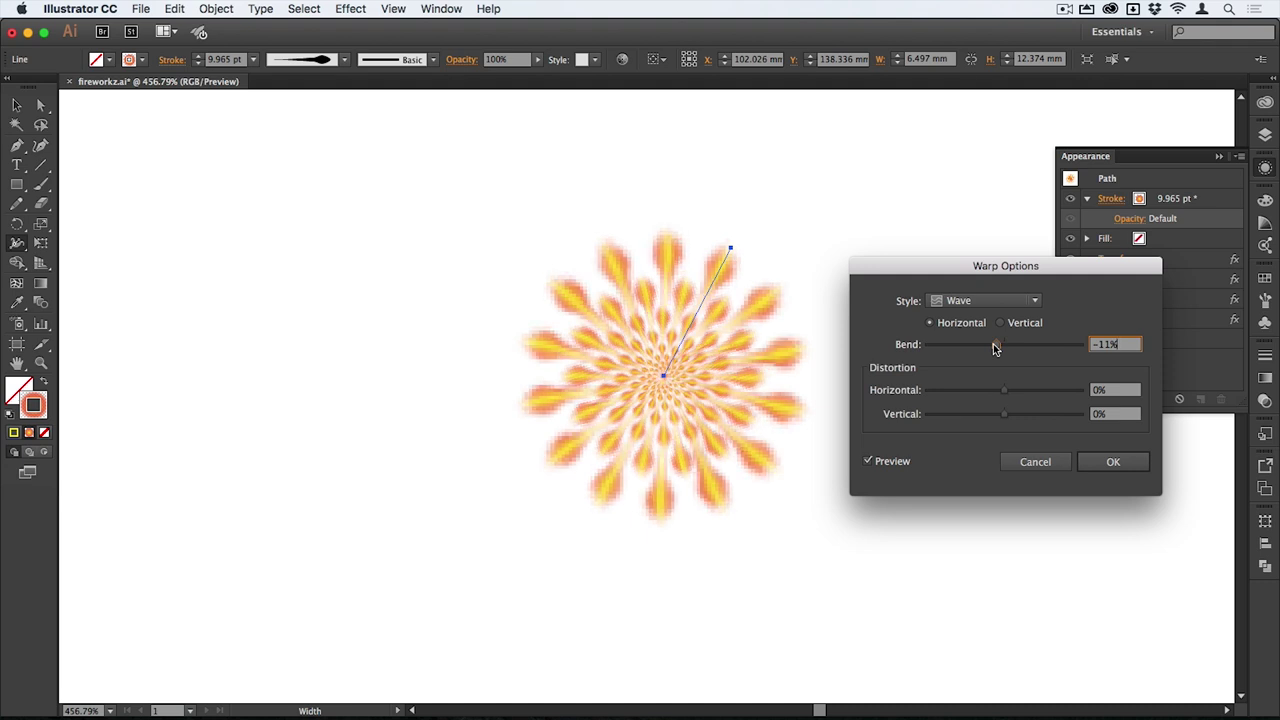
drag(994, 348, 979, 351)
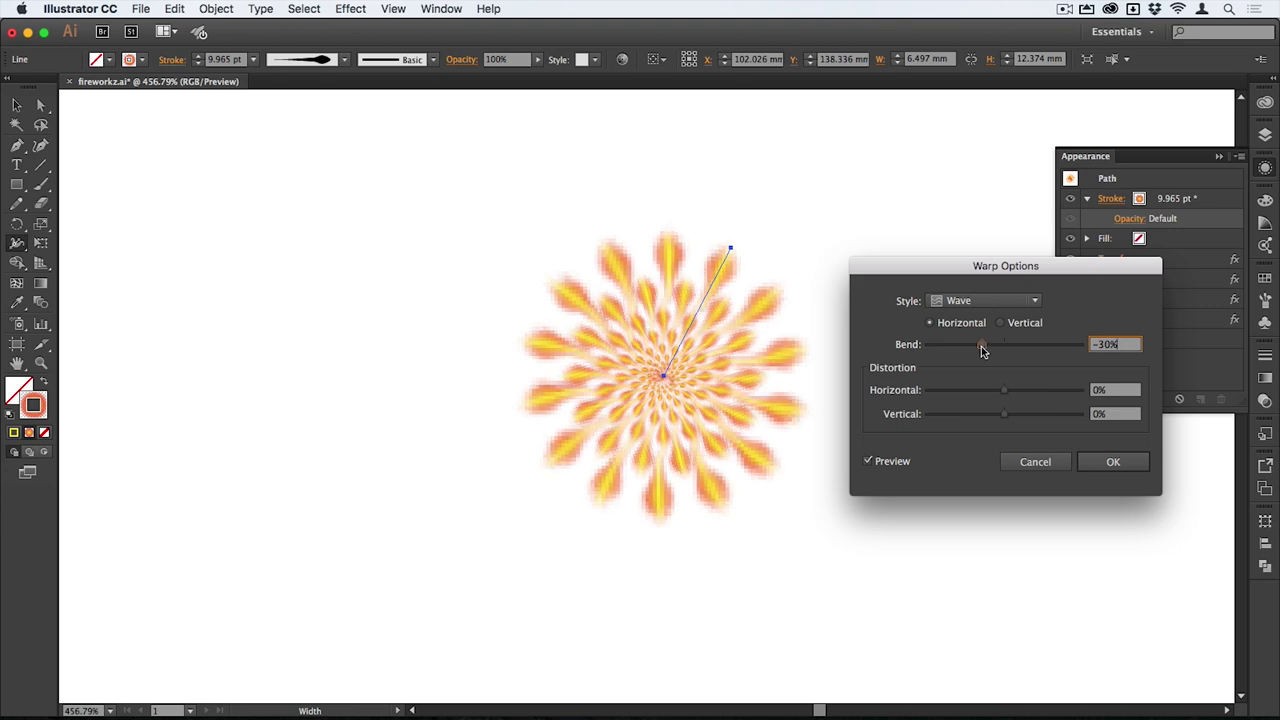
drag(981, 346, 989, 350)
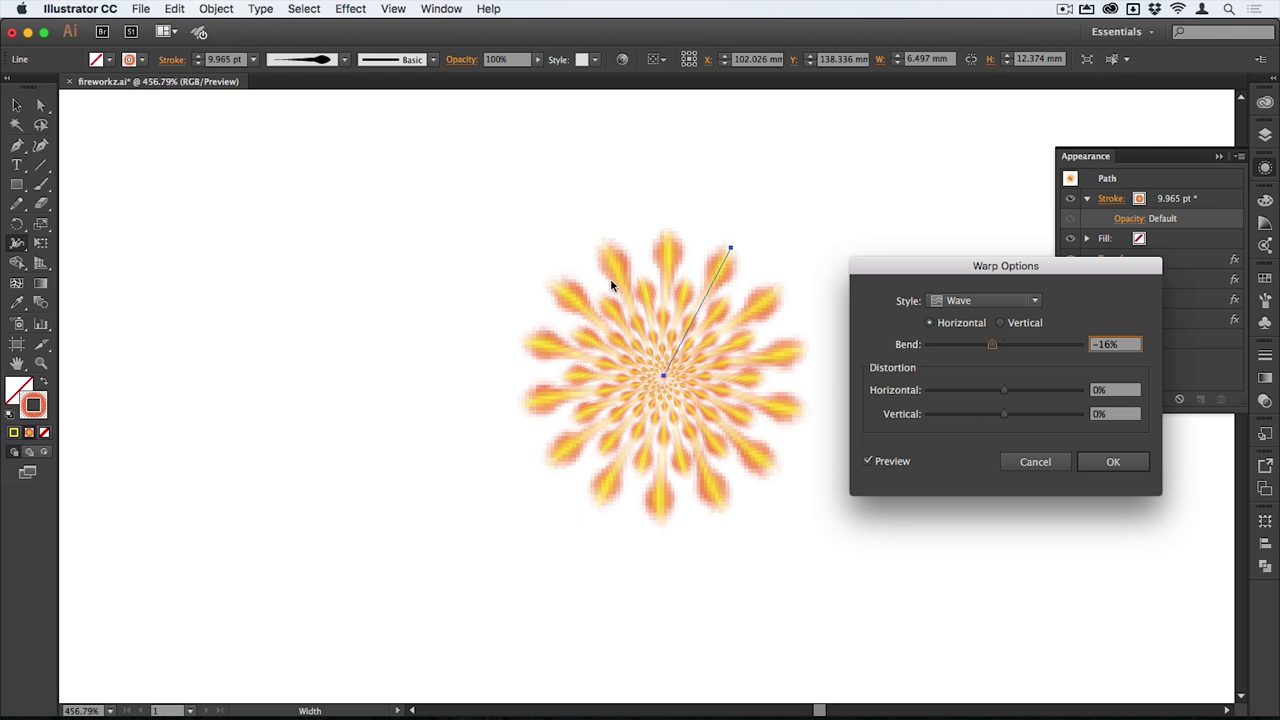
click(1112, 463)
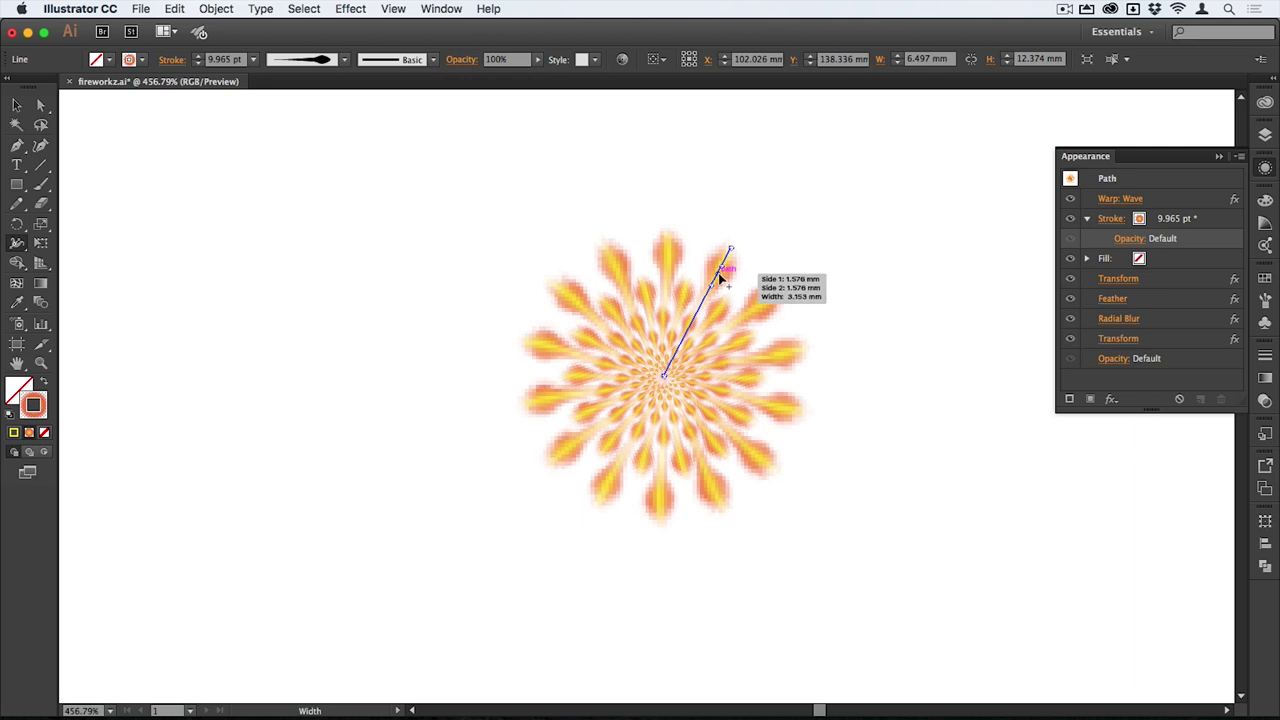
- Add a Pucker & Bloat effect to the burst at -37% pucker, with preview on
click(350, 8)
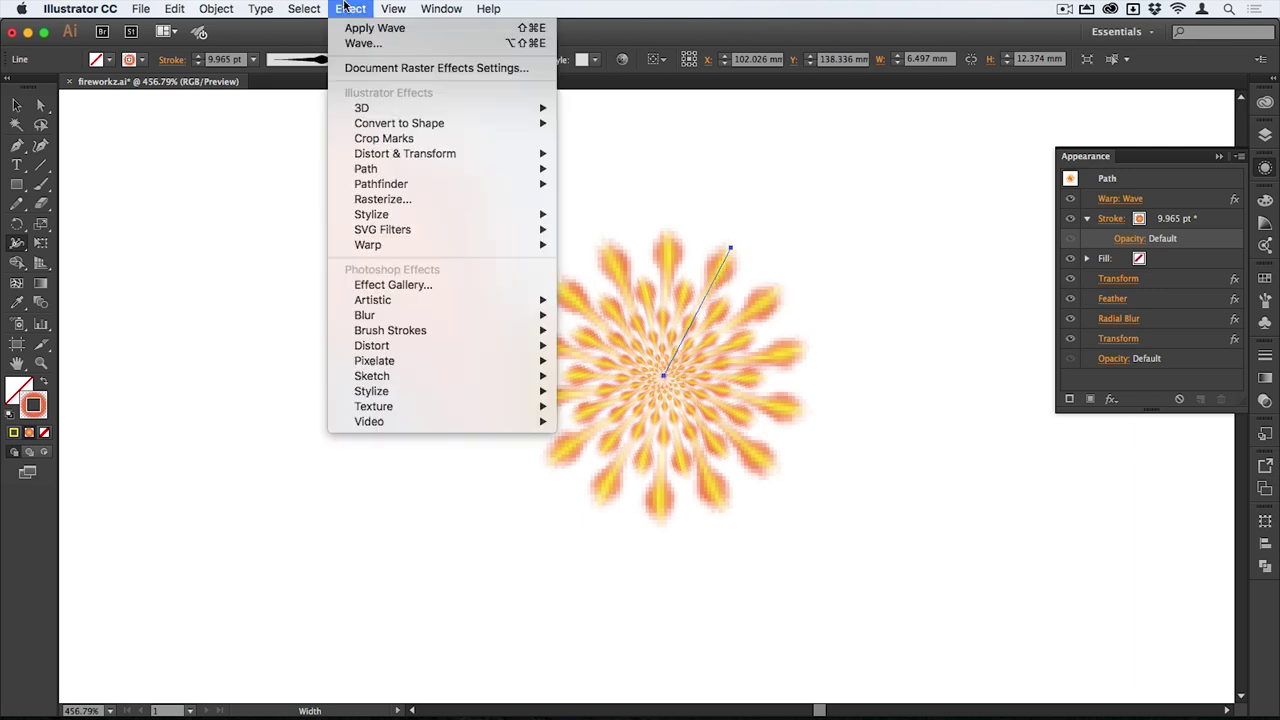
mouse_move(459, 155)
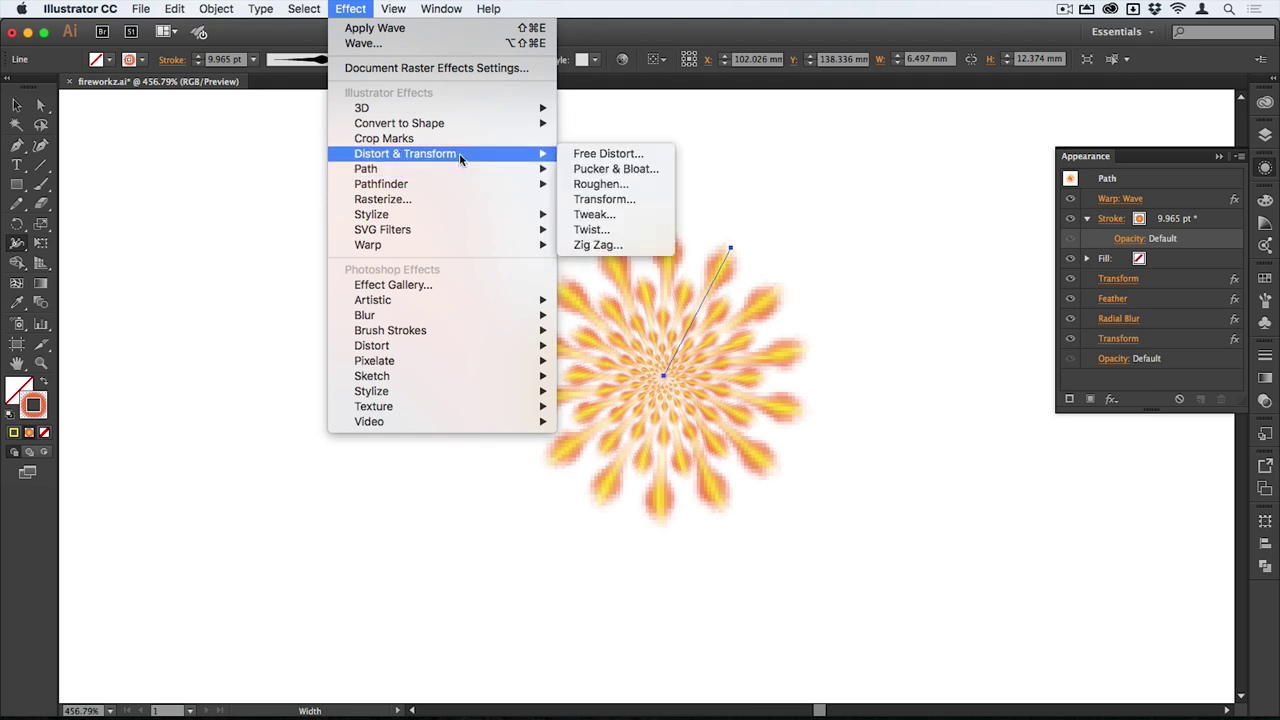
click(616, 169)
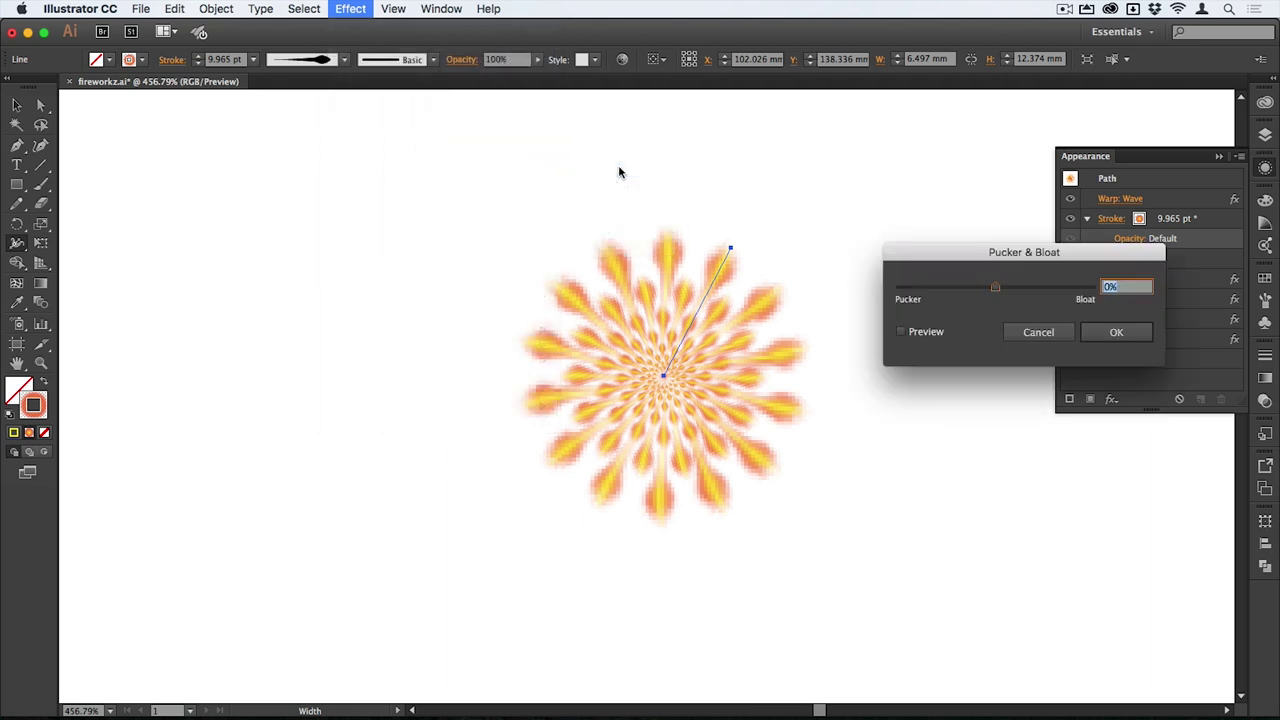
click(922, 335)
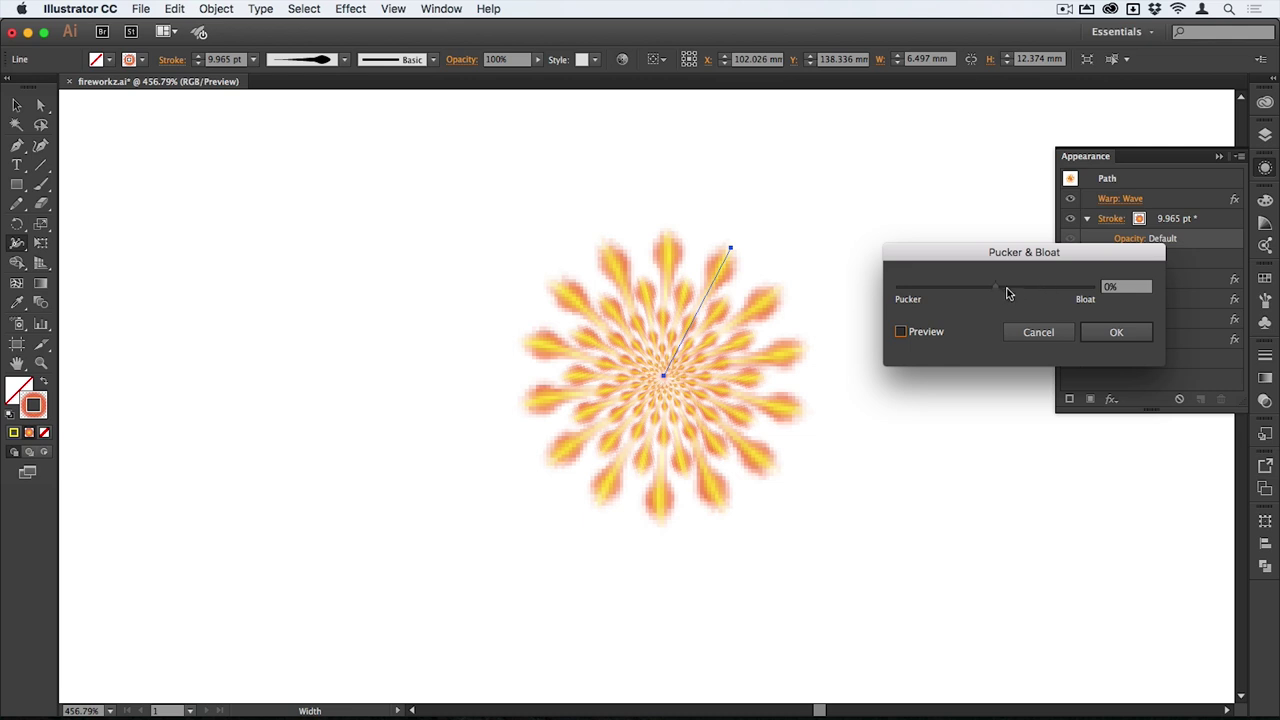
drag(995, 292, 977, 288)
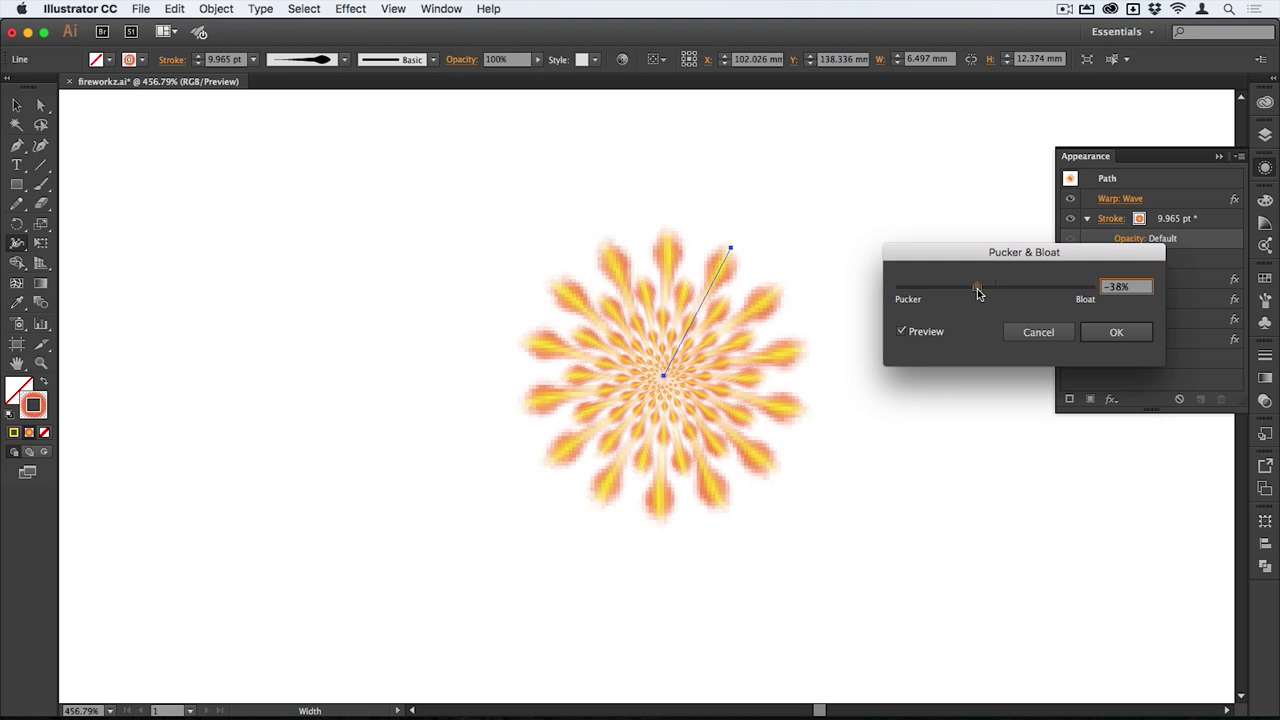
mouse_move(979, 292)
mouse_down()
mouse_move(943, 293)
mouse_move(979, 292)
mouse_up()
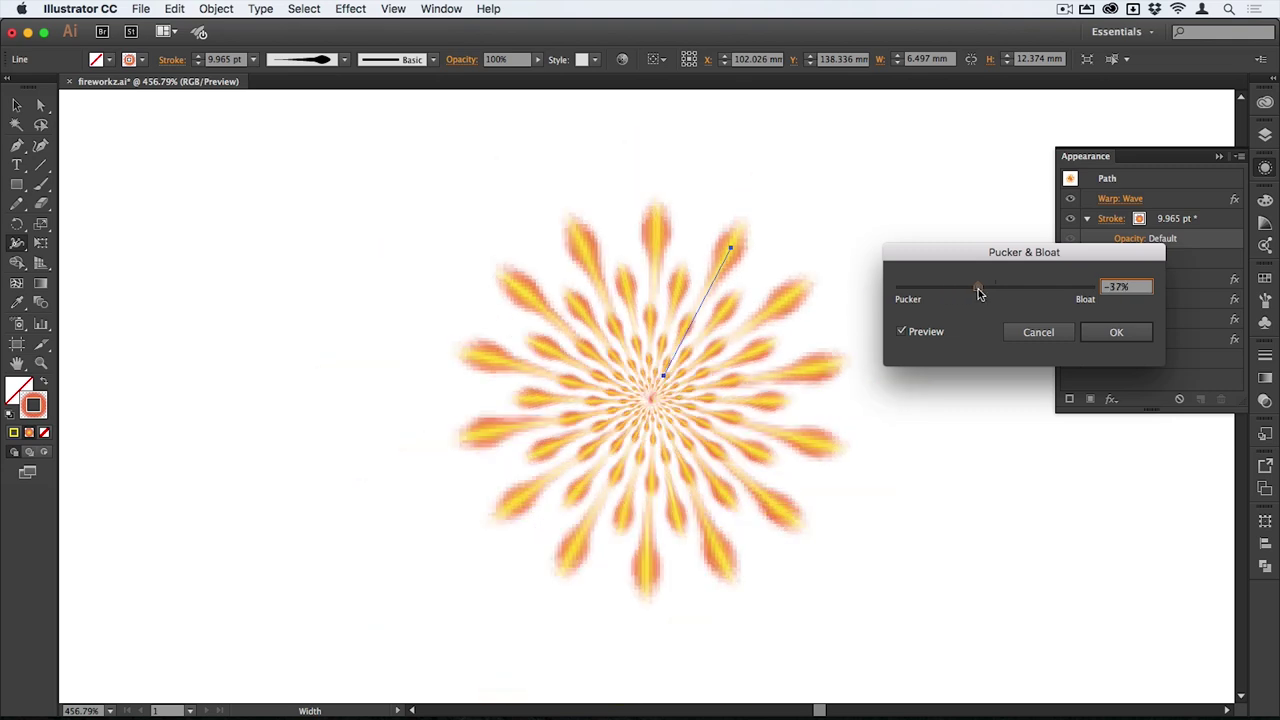
click(1110, 336)
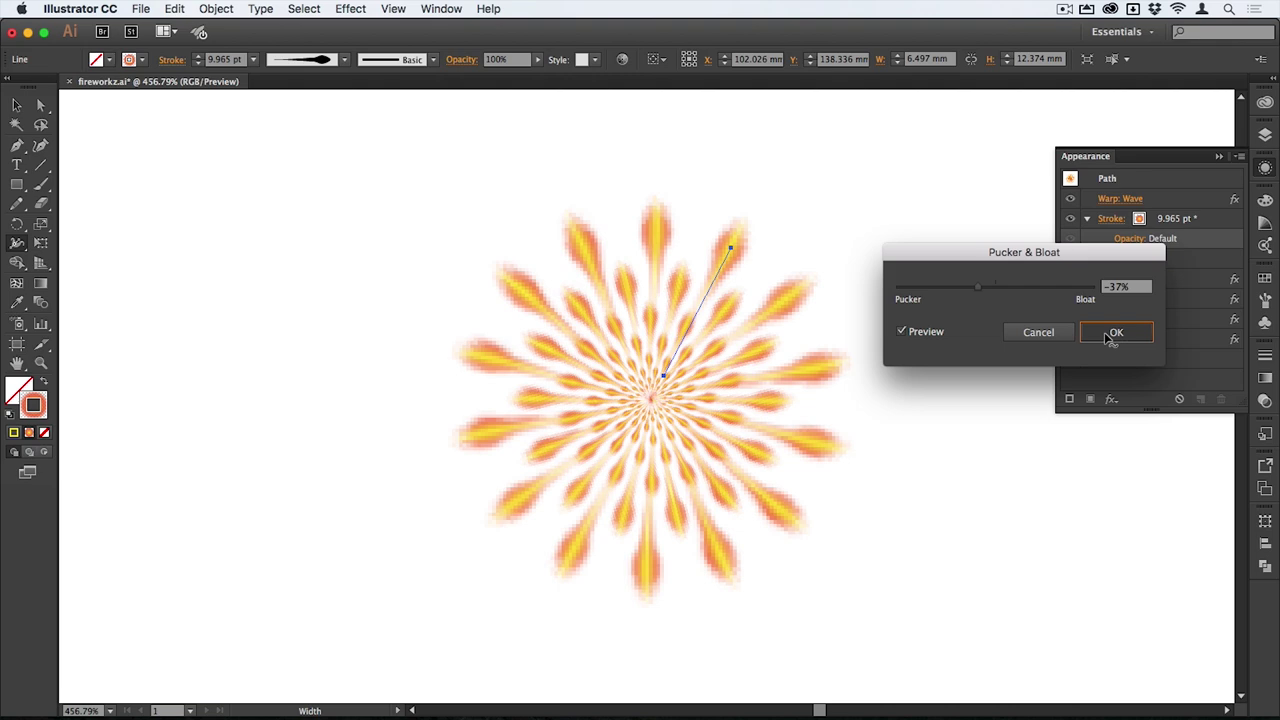
- Apply the Pucker & Bloat effect and show the hidden night-sky background rectangle behind the firework
click(1112, 334)
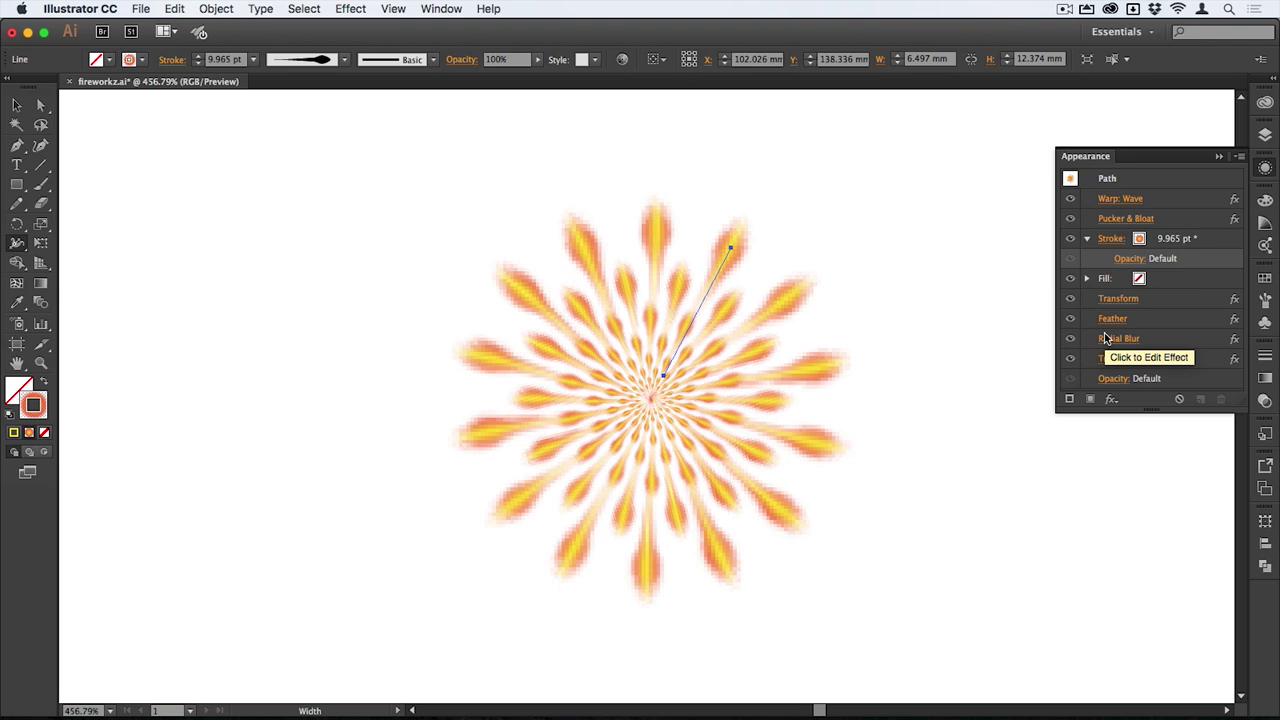
click(1265, 135)
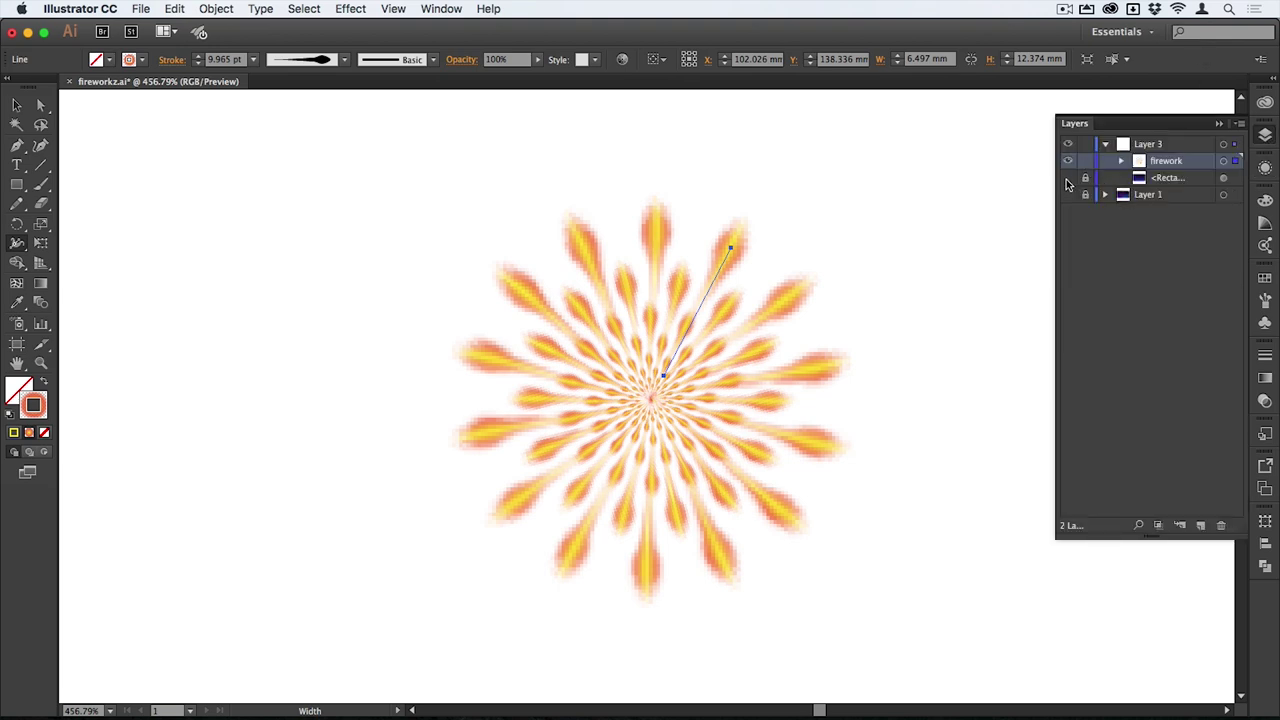
click(1069, 178)
click(1265, 135)
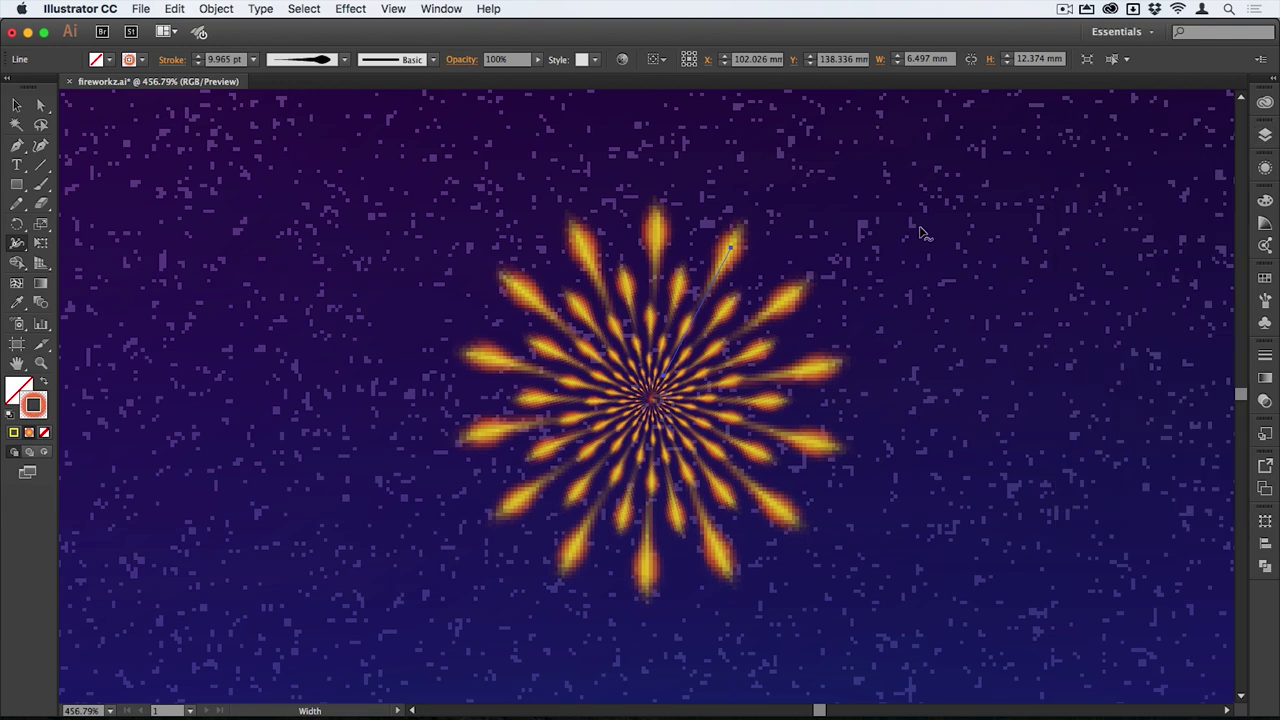
key(super+0)
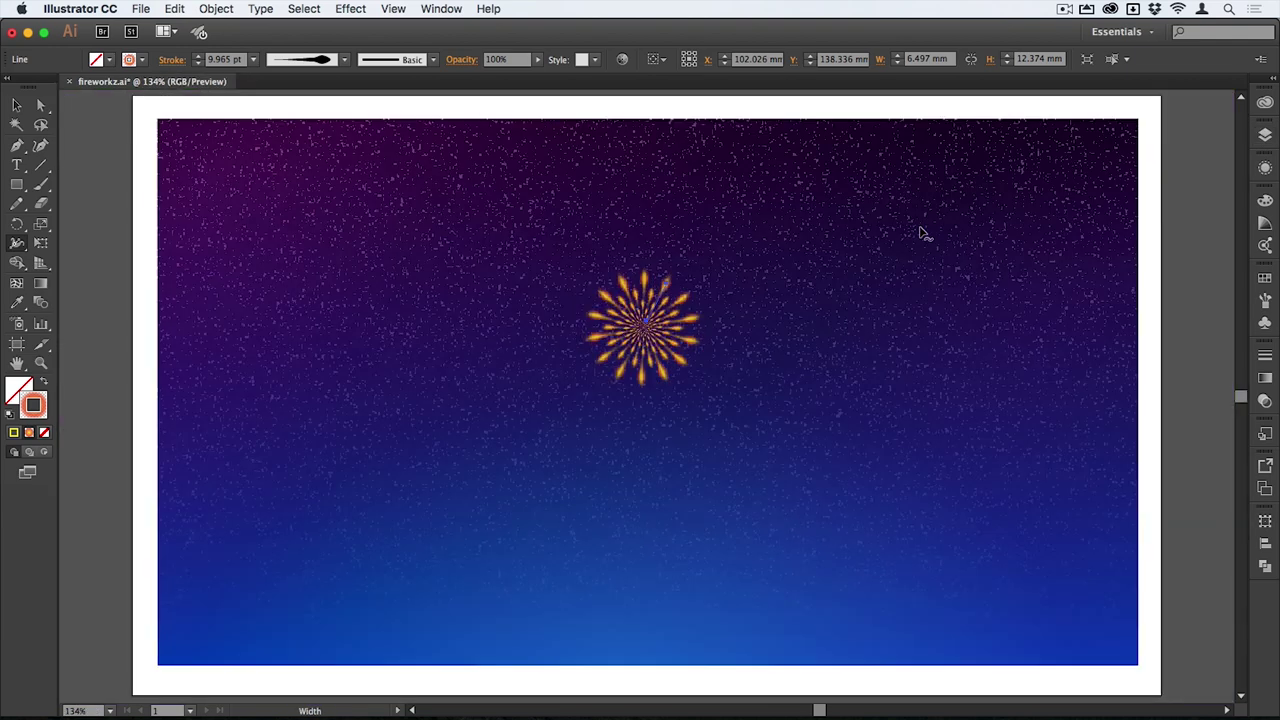
- Duplicate the firework burst into five copies spread around the central one across the night sky
click(16, 105)
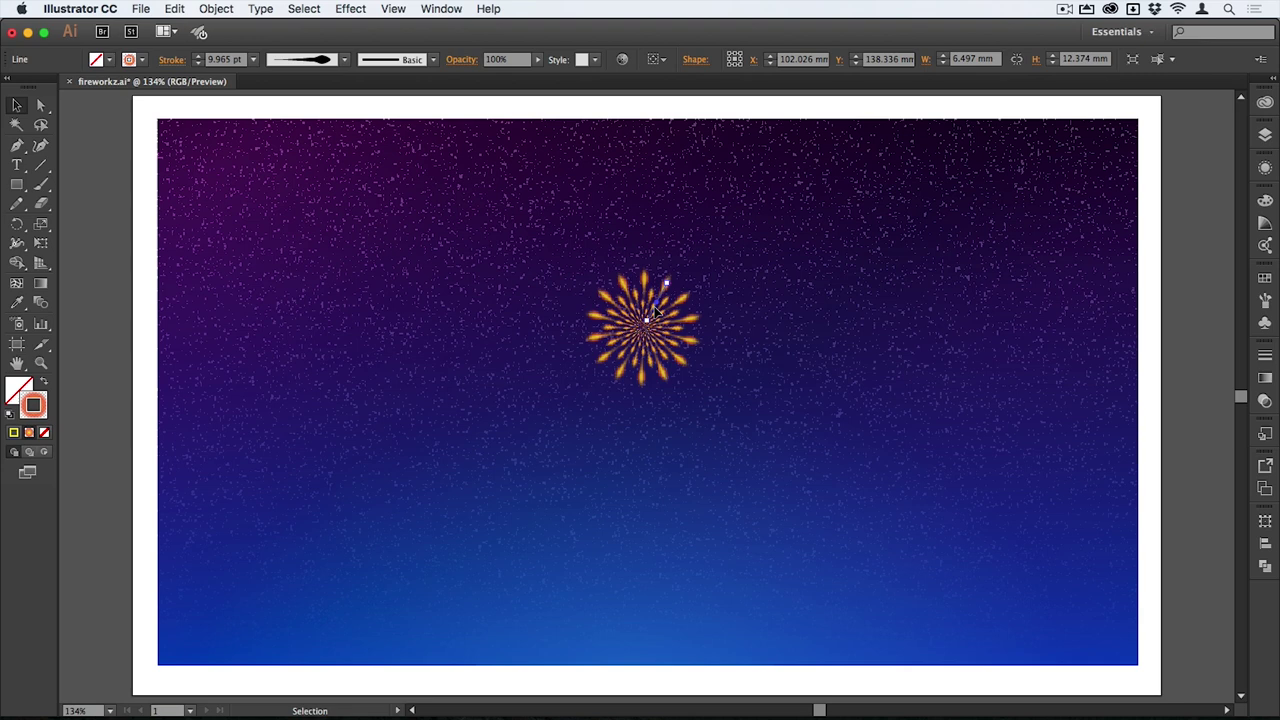
drag(656, 312, 343, 208)
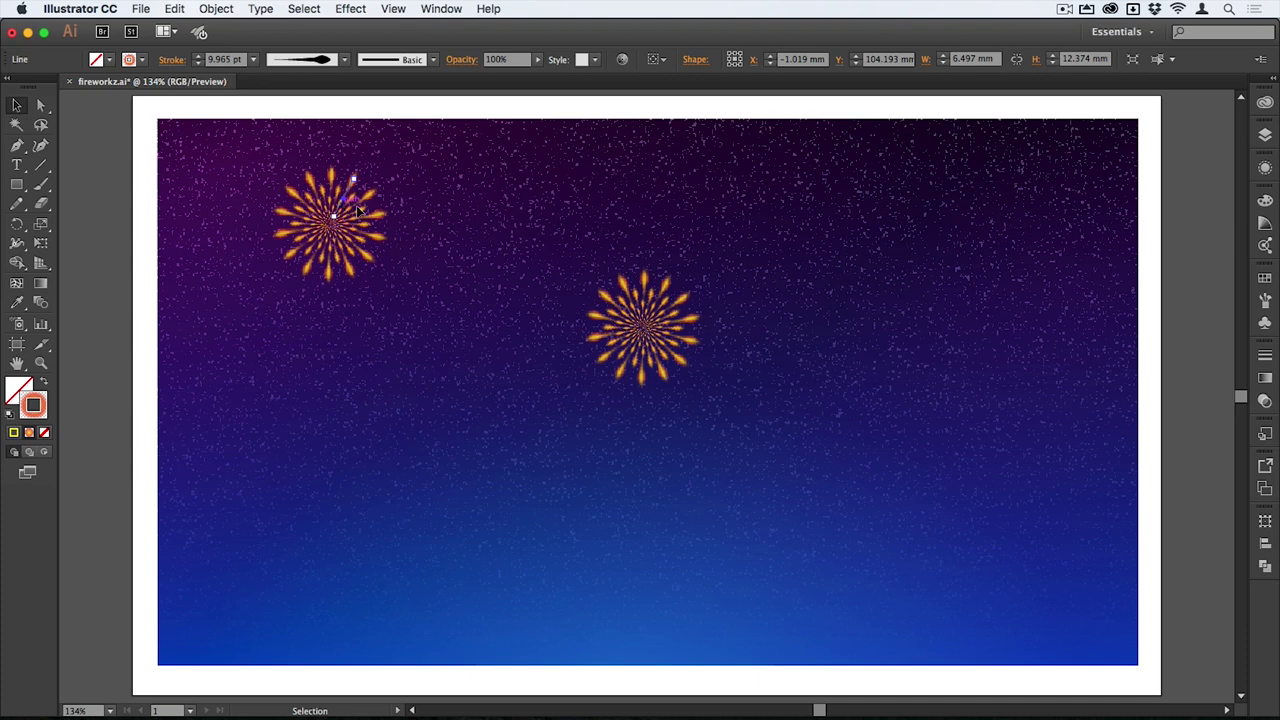
drag(341, 208, 796, 222)
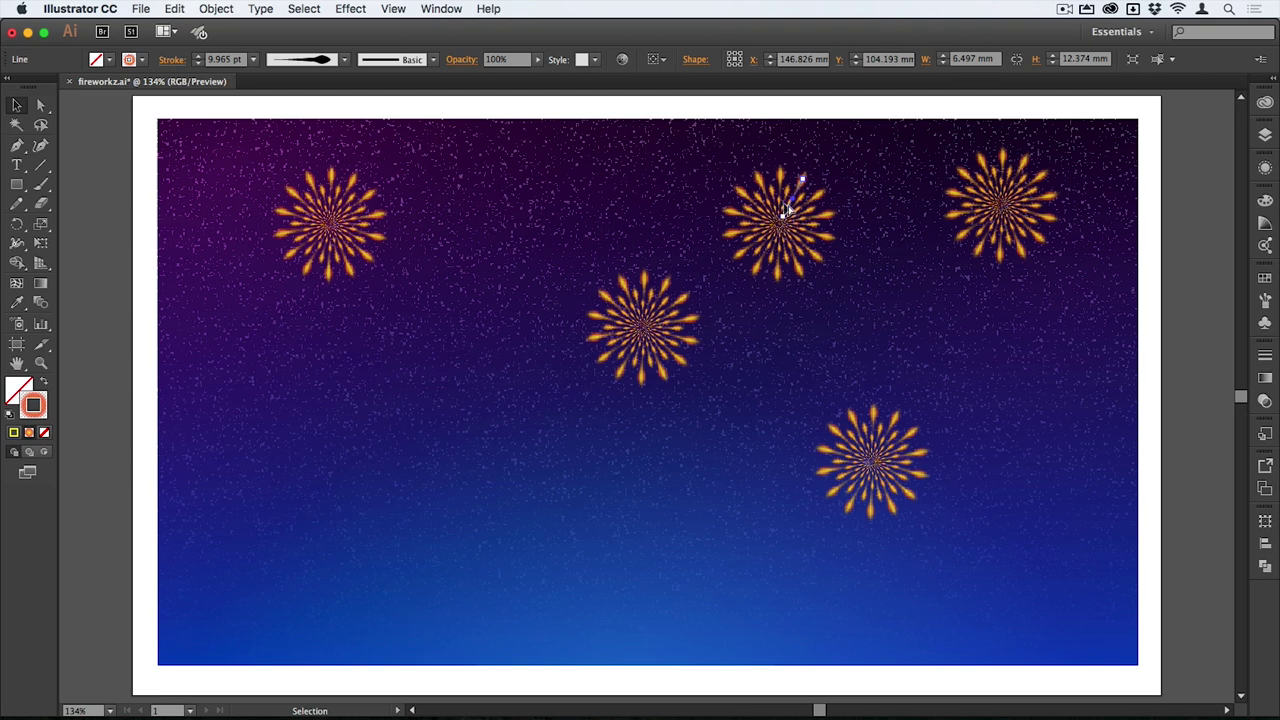
drag(787, 212, 446, 451)
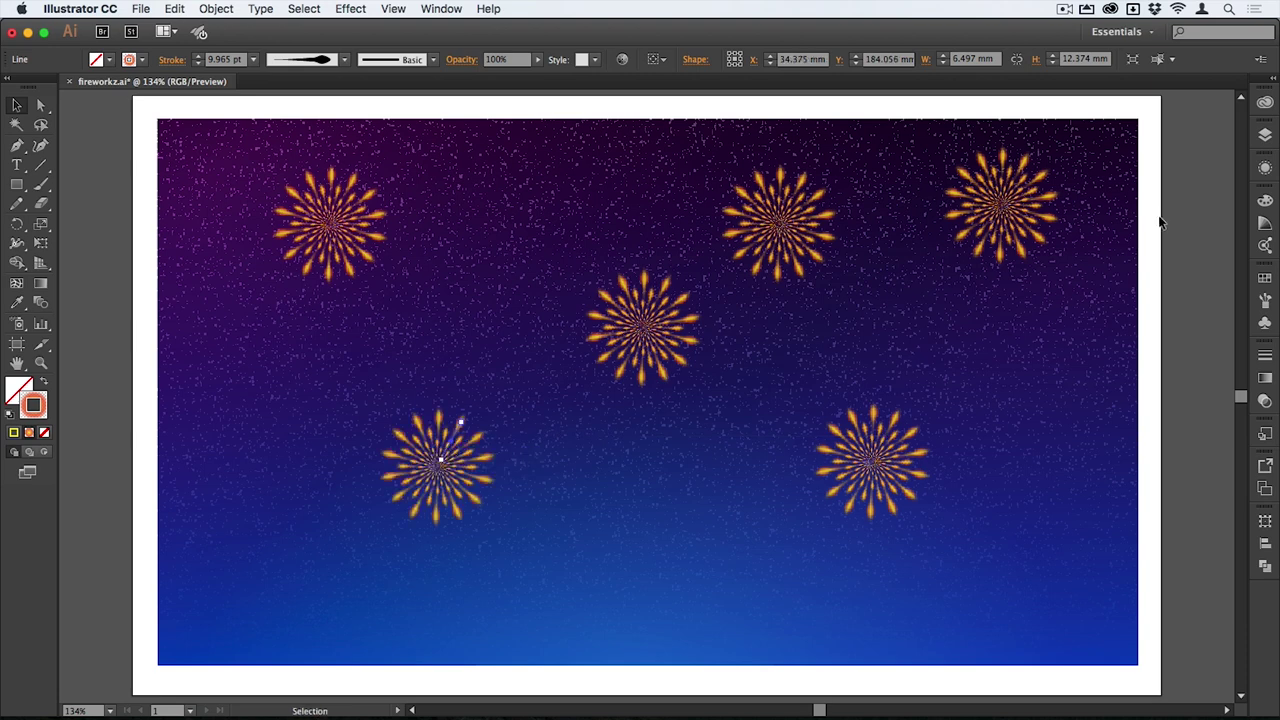
- Change the lower-left burst's Pucker & Bloat effect to -125% with preview on
scroll(1210, 155, down, 1)
click(1264, 168)
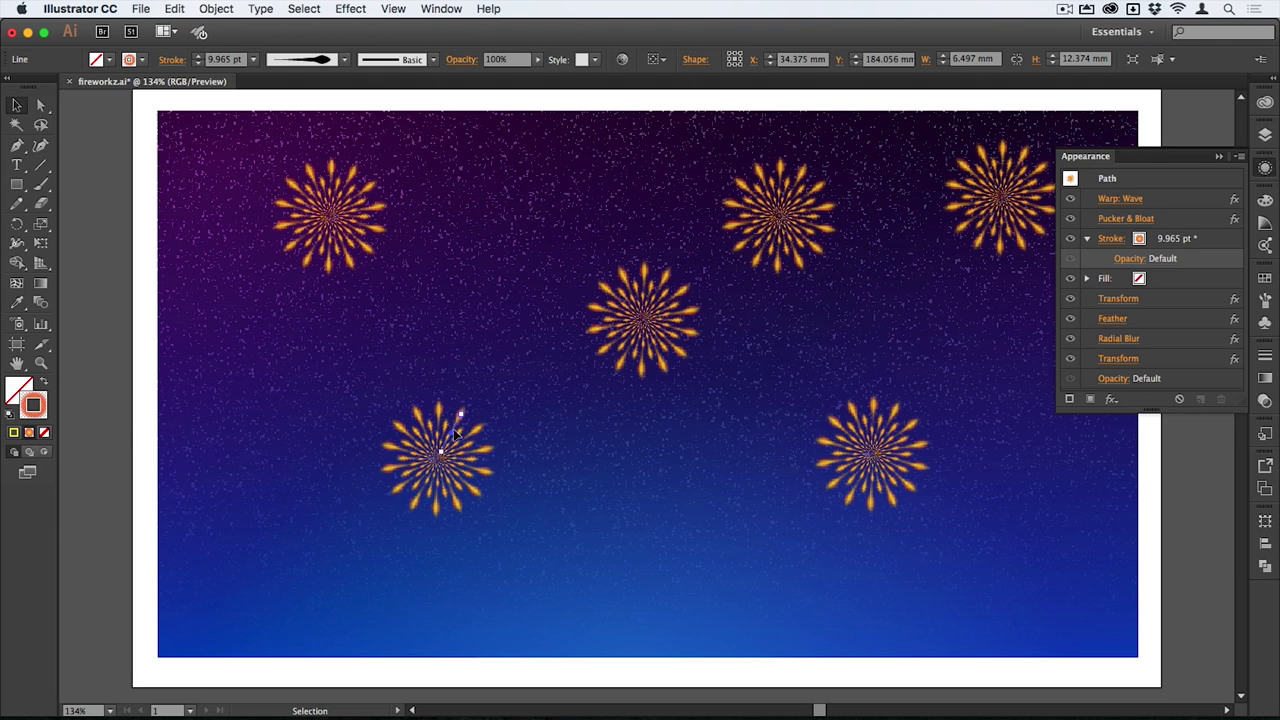
click(1126, 219)
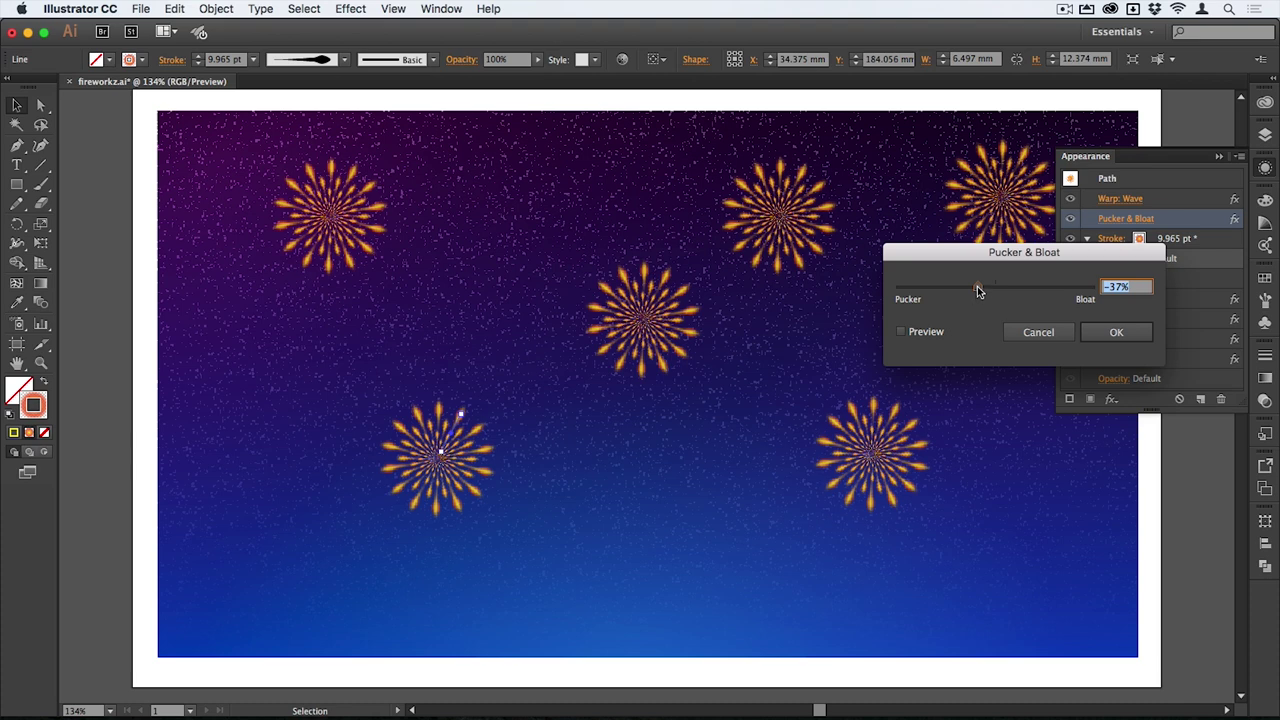
drag(977, 287, 961, 292)
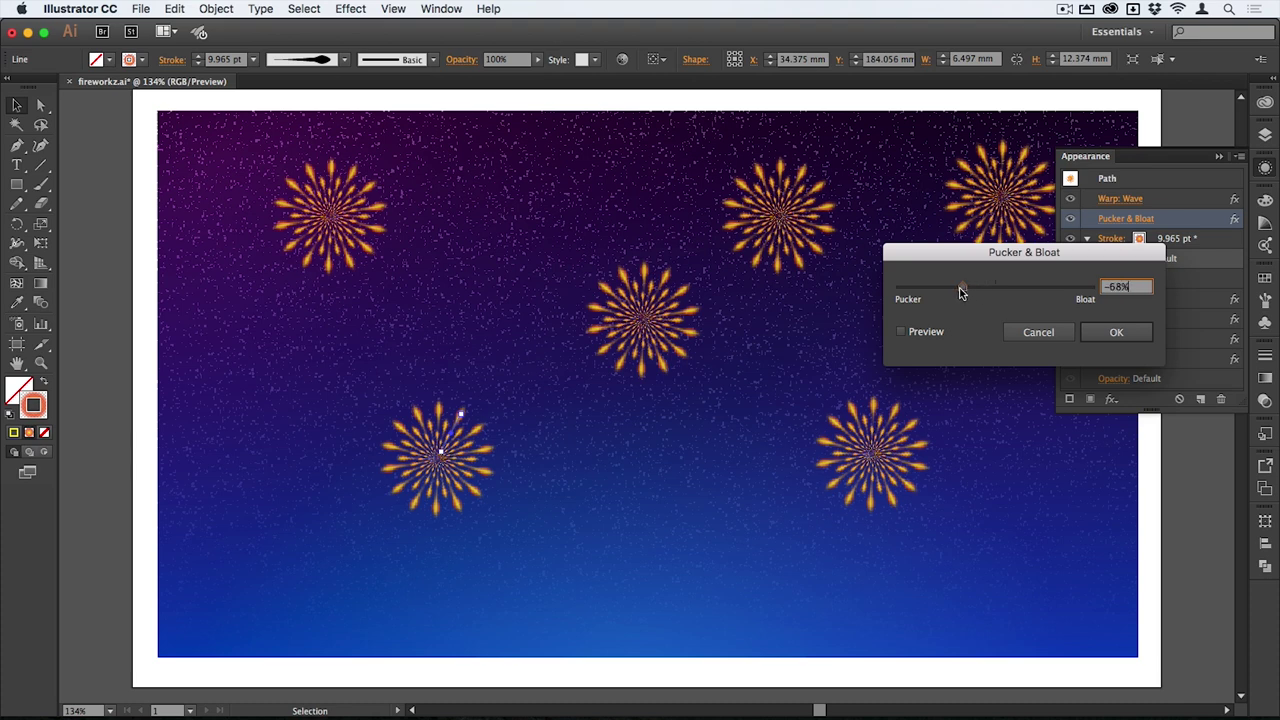
click(924, 331)
click(926, 334)
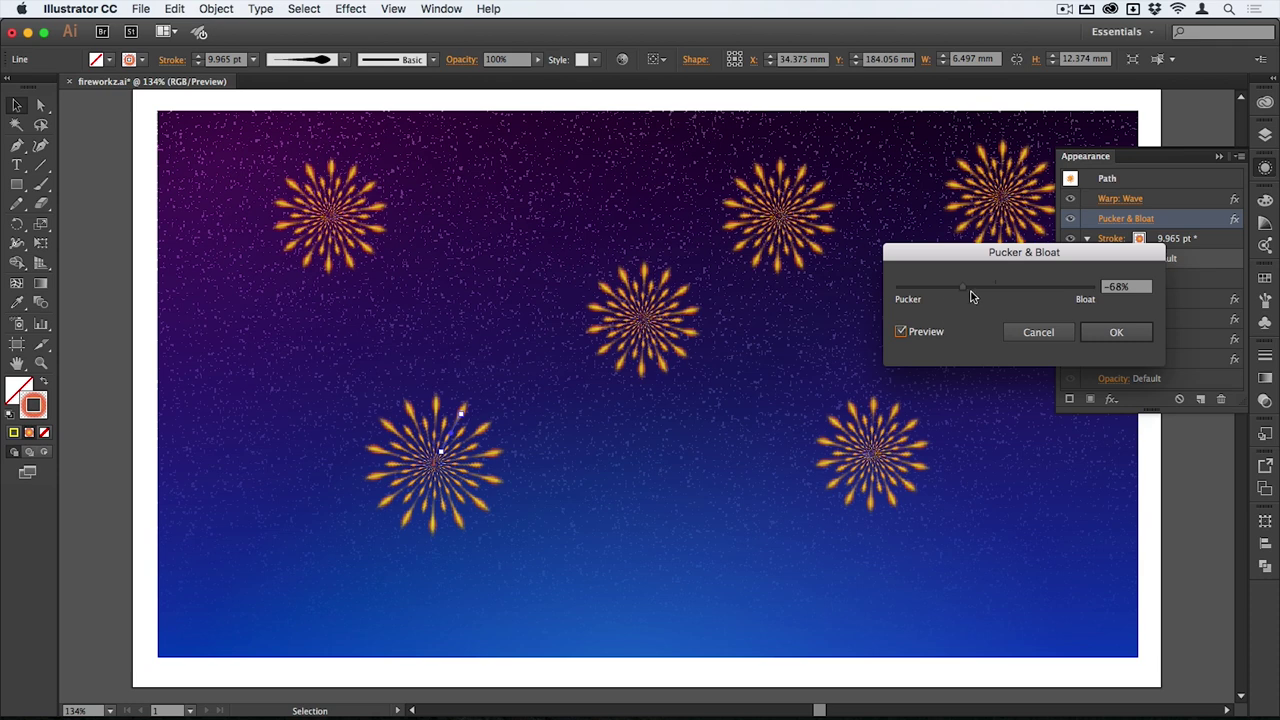
drag(964, 291, 935, 290)
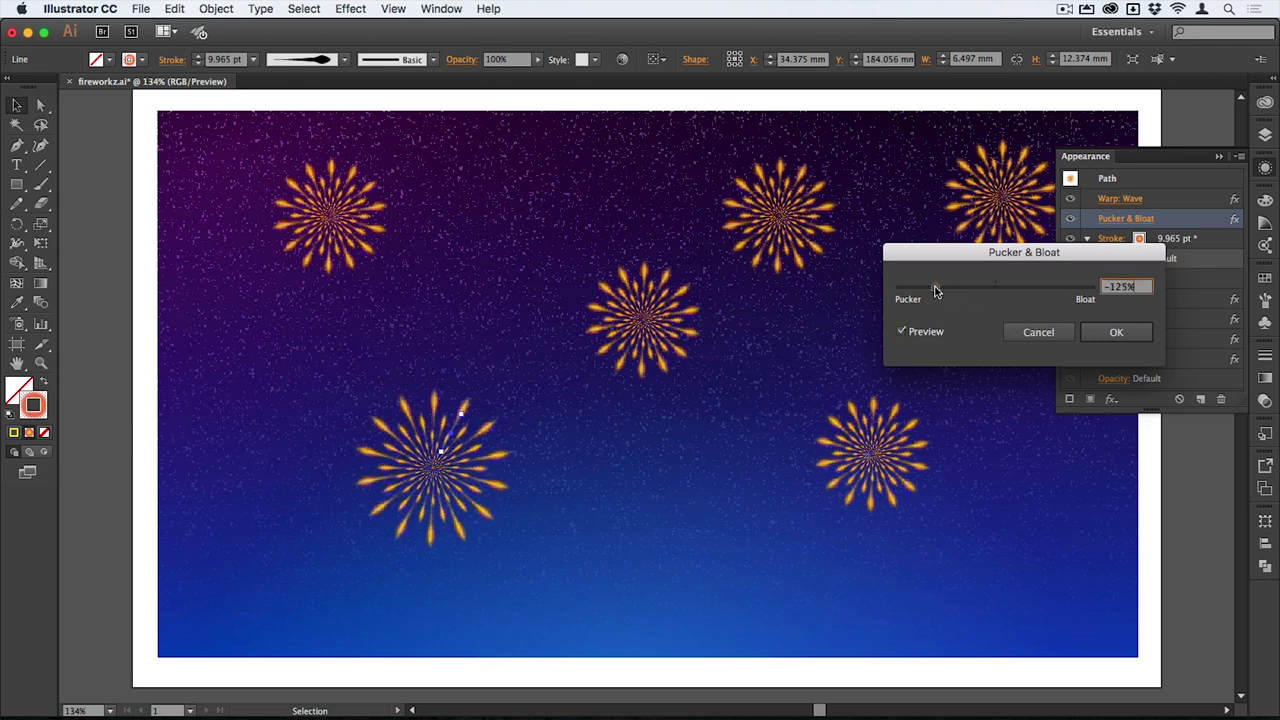
click(1108, 332)
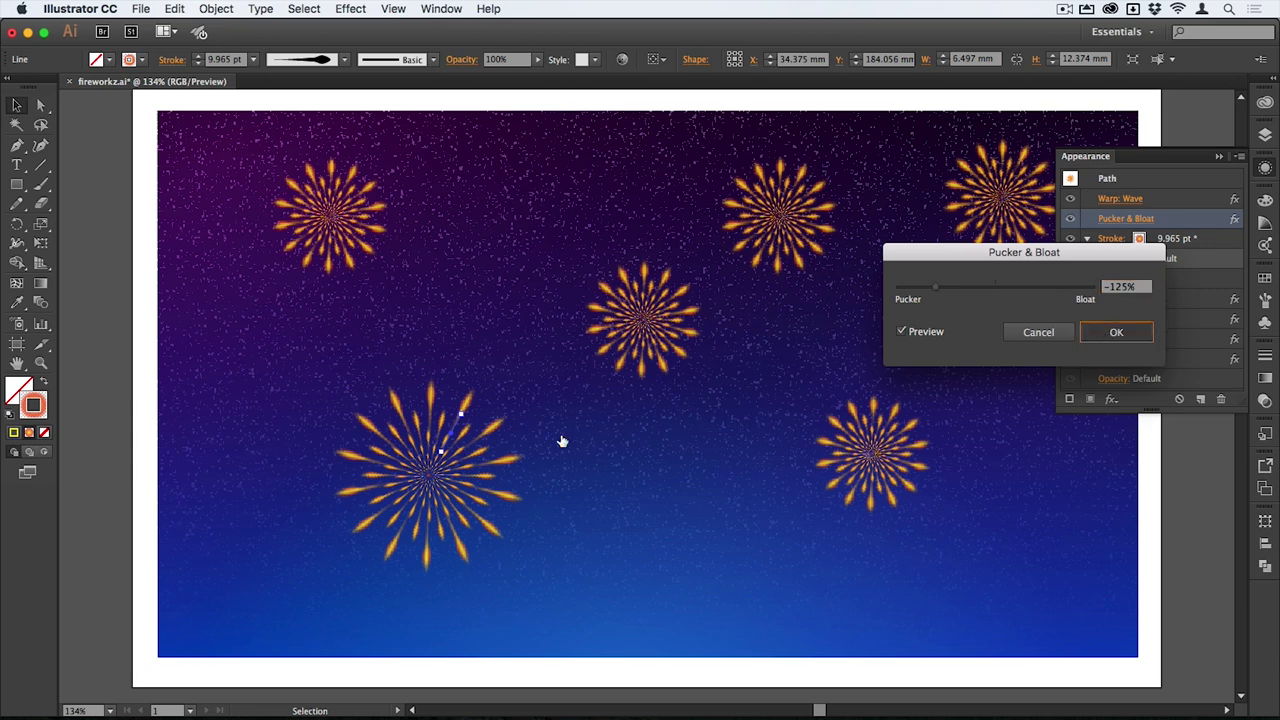
click(1131, 337)
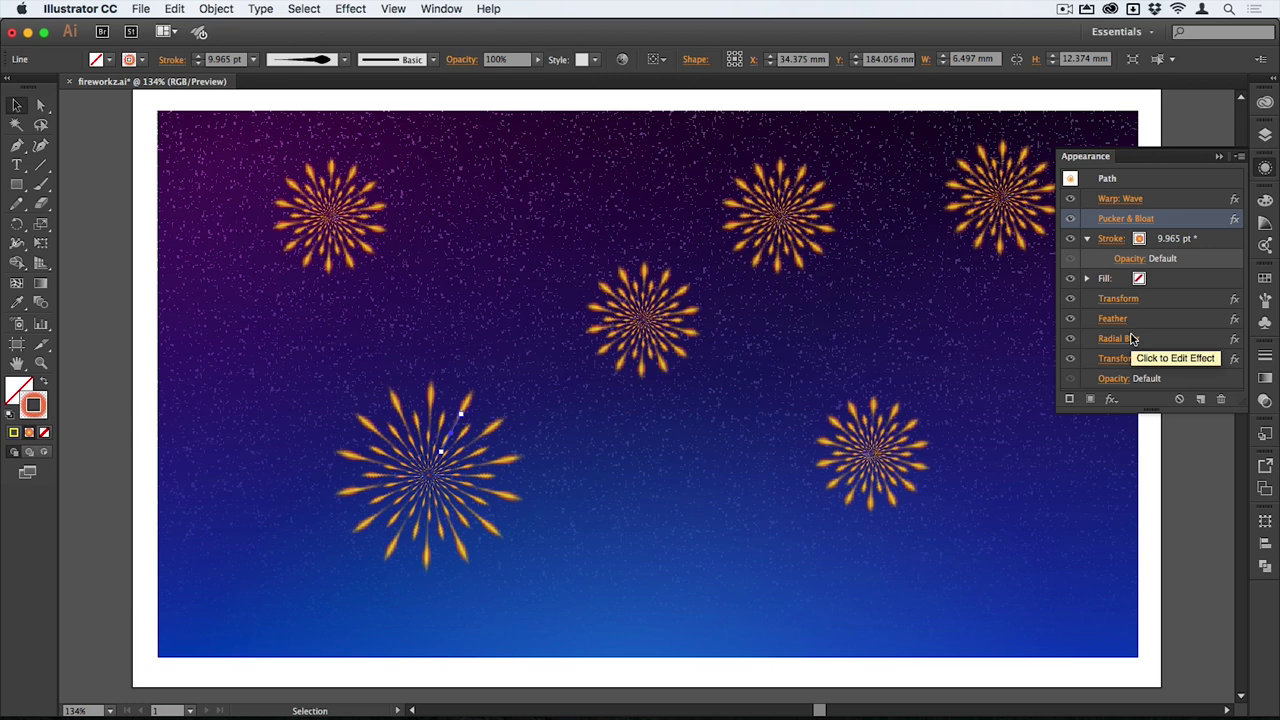
- Recolor the lower-left burst on the color wheel with linked harmony colors, shifting the red color's hue to 106°
click(1263, 381)
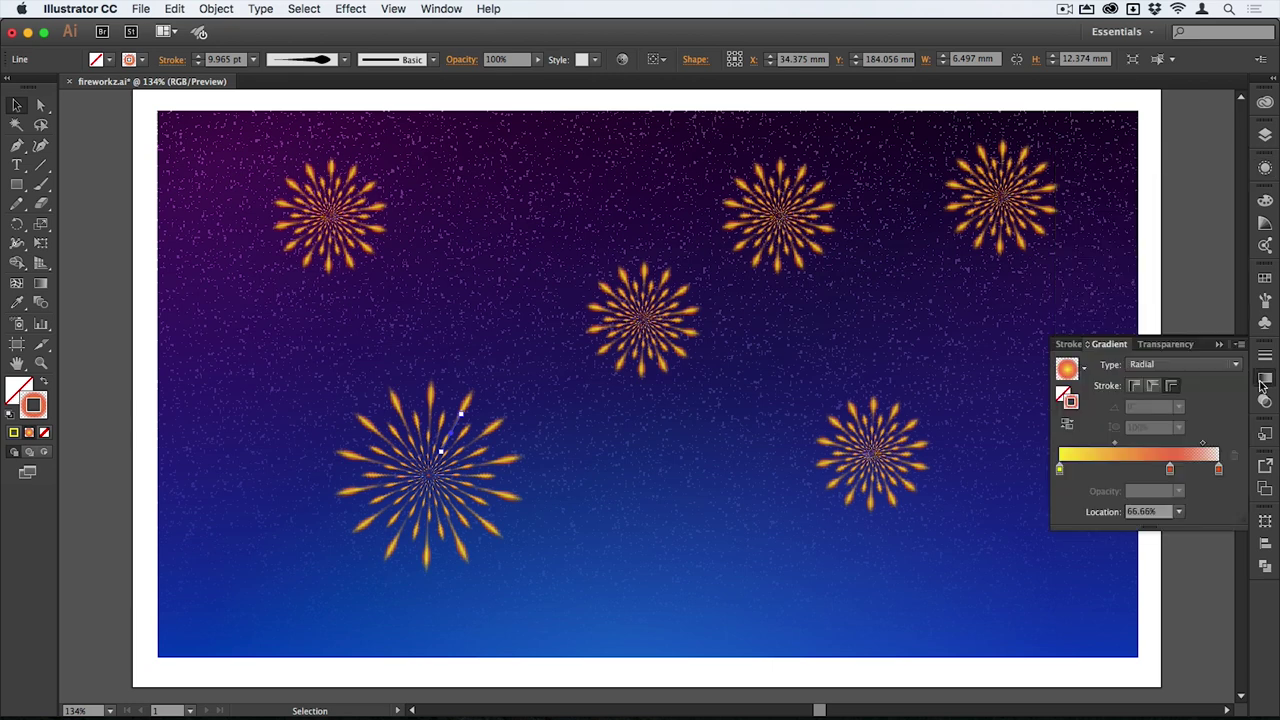
click(622, 63)
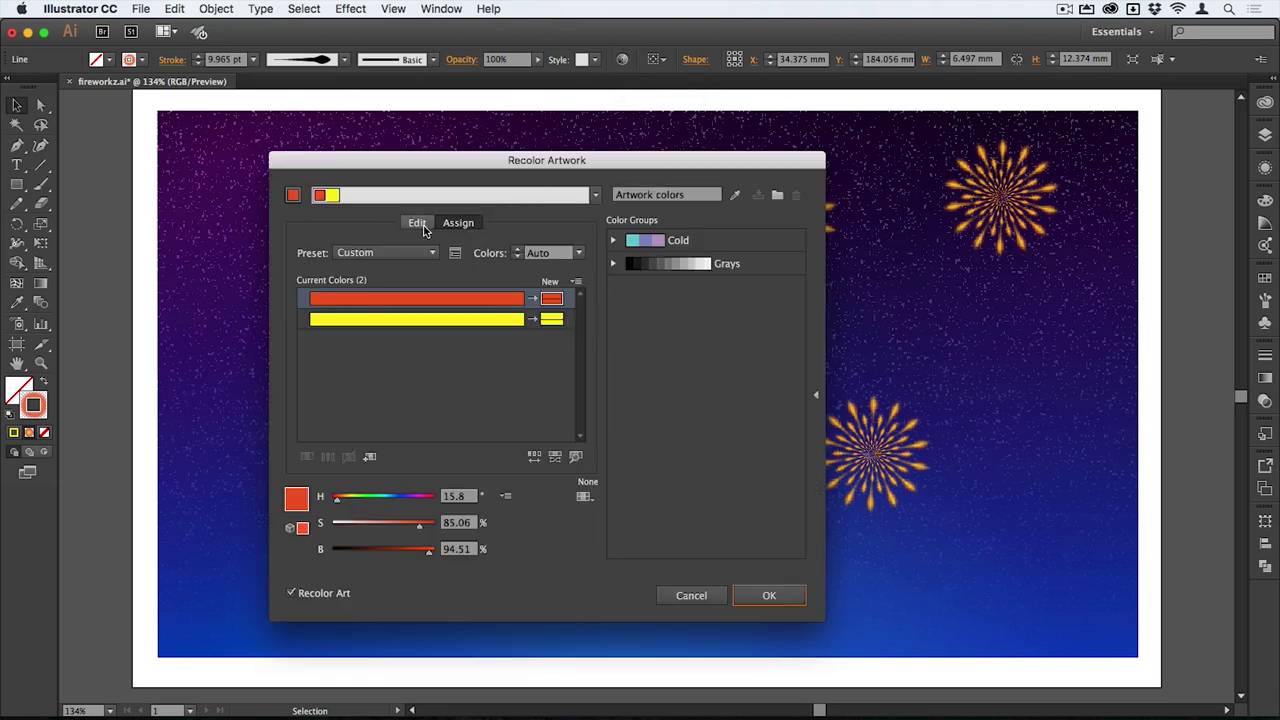
click(420, 226)
drag(414, 166, 800, 153)
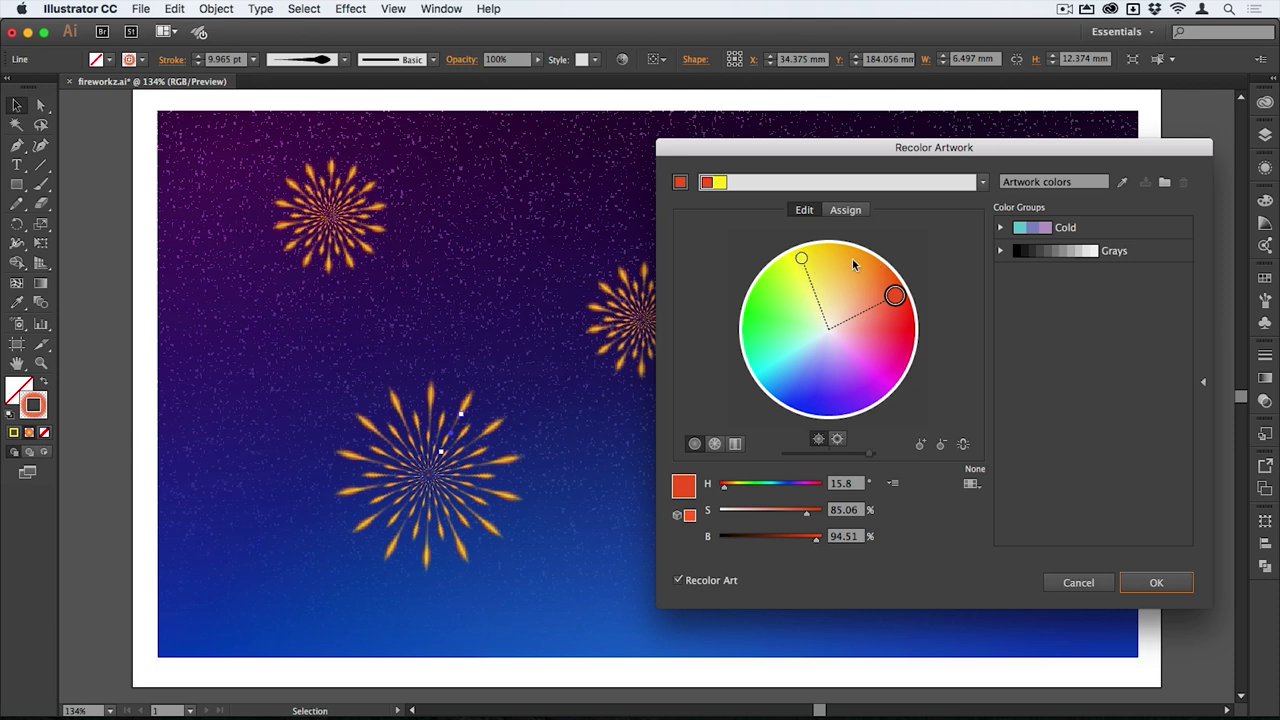
click(964, 446)
click(733, 488)
drag(733, 491, 751, 492)
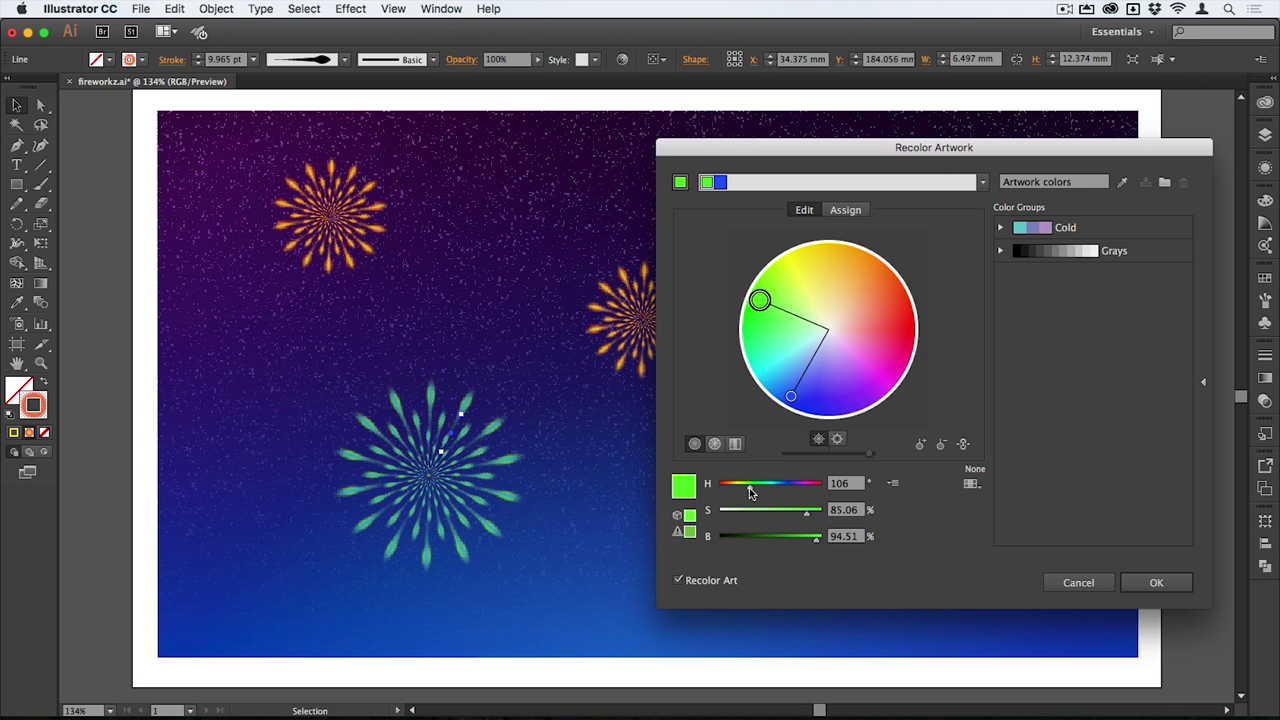
- Unlink the harmony colors, change the blue one to a mint green with a hue of about 153°, and apply the recoloring
click(963, 443)
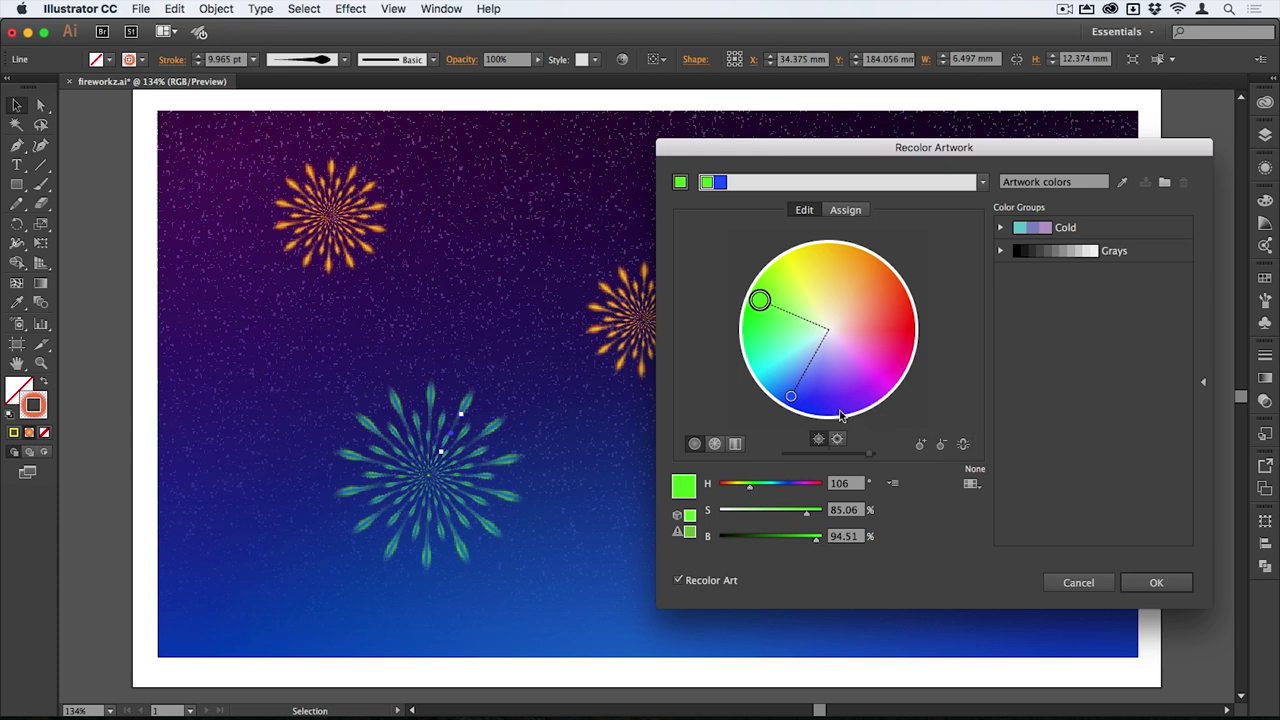
drag(790, 396, 789, 350)
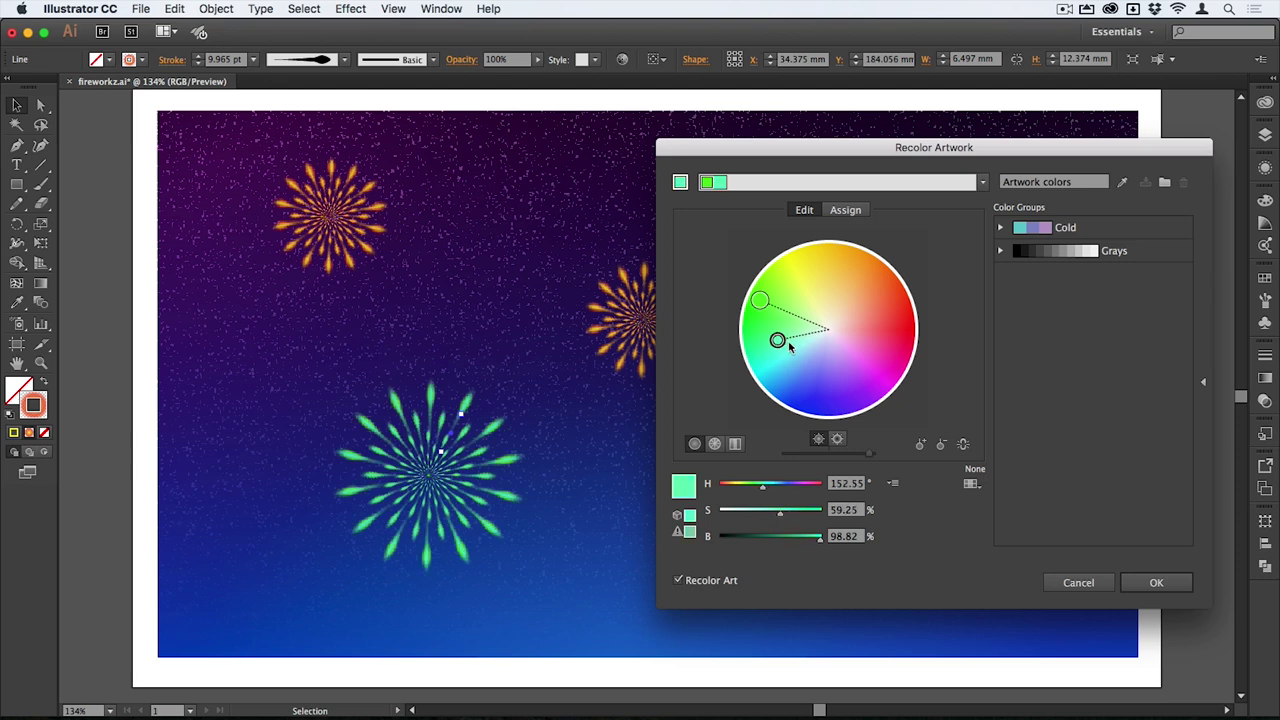
click(1158, 585)
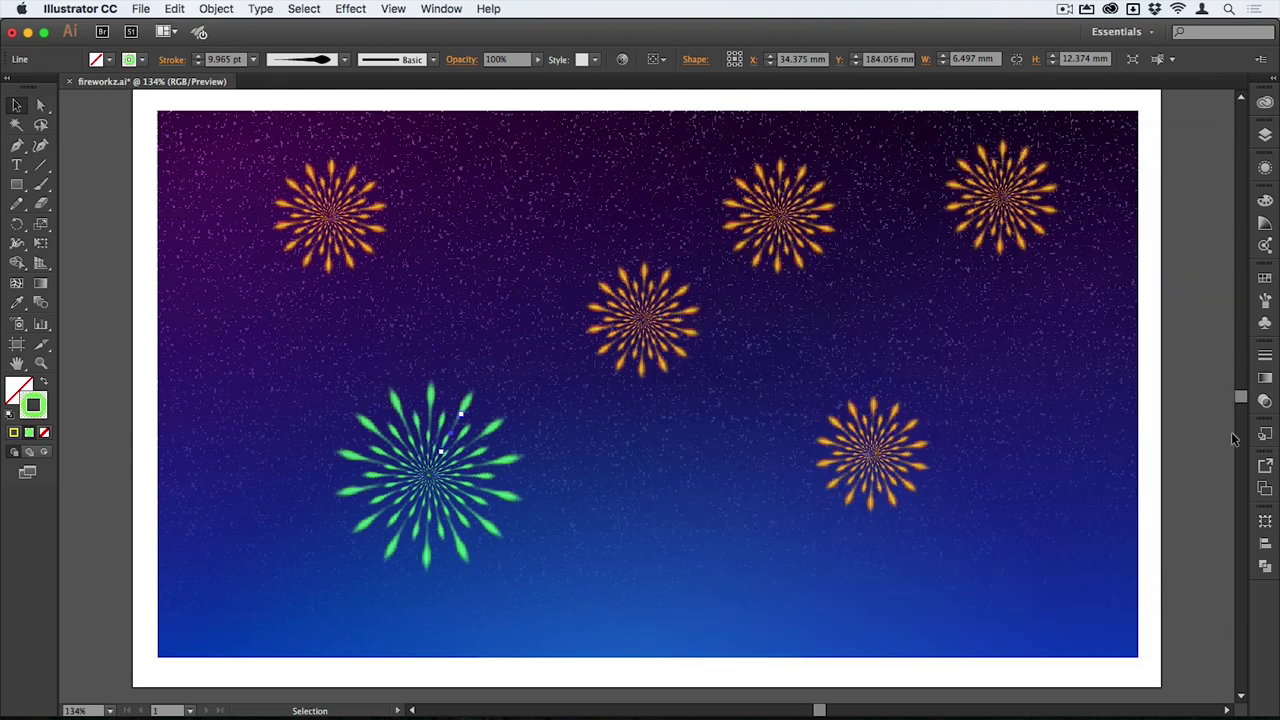
click(1265, 377)
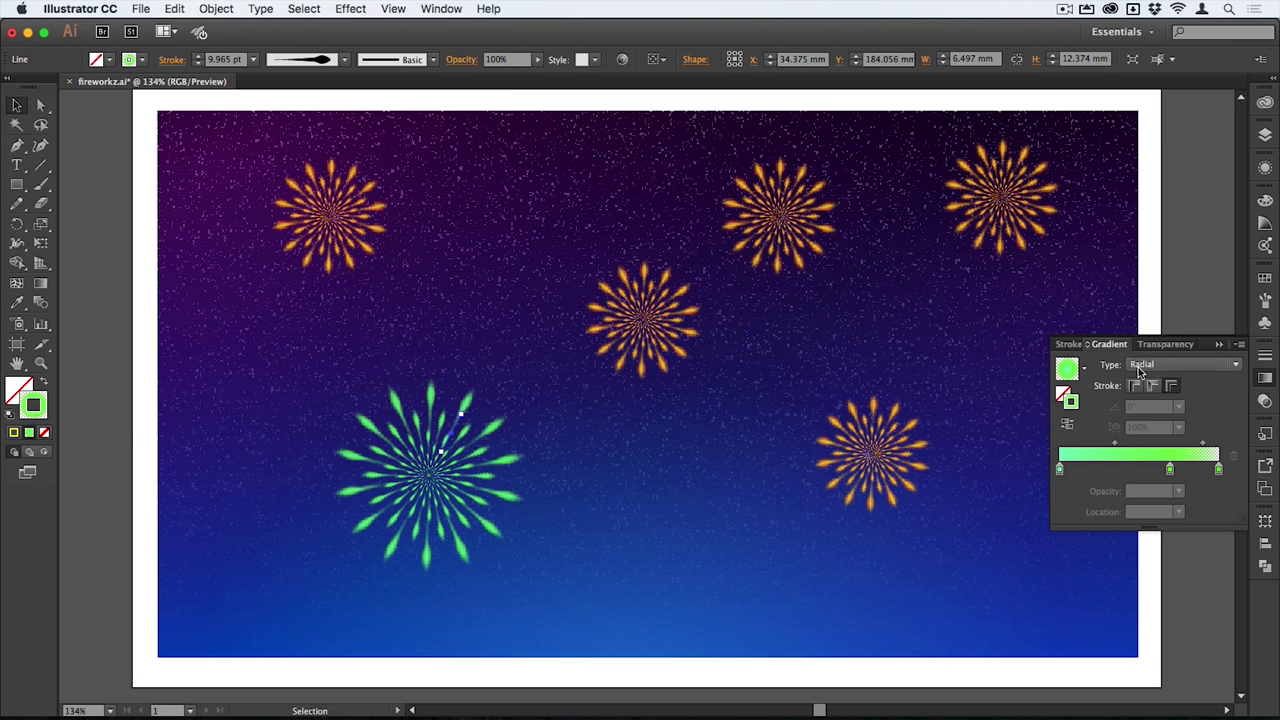
click(1084, 370)
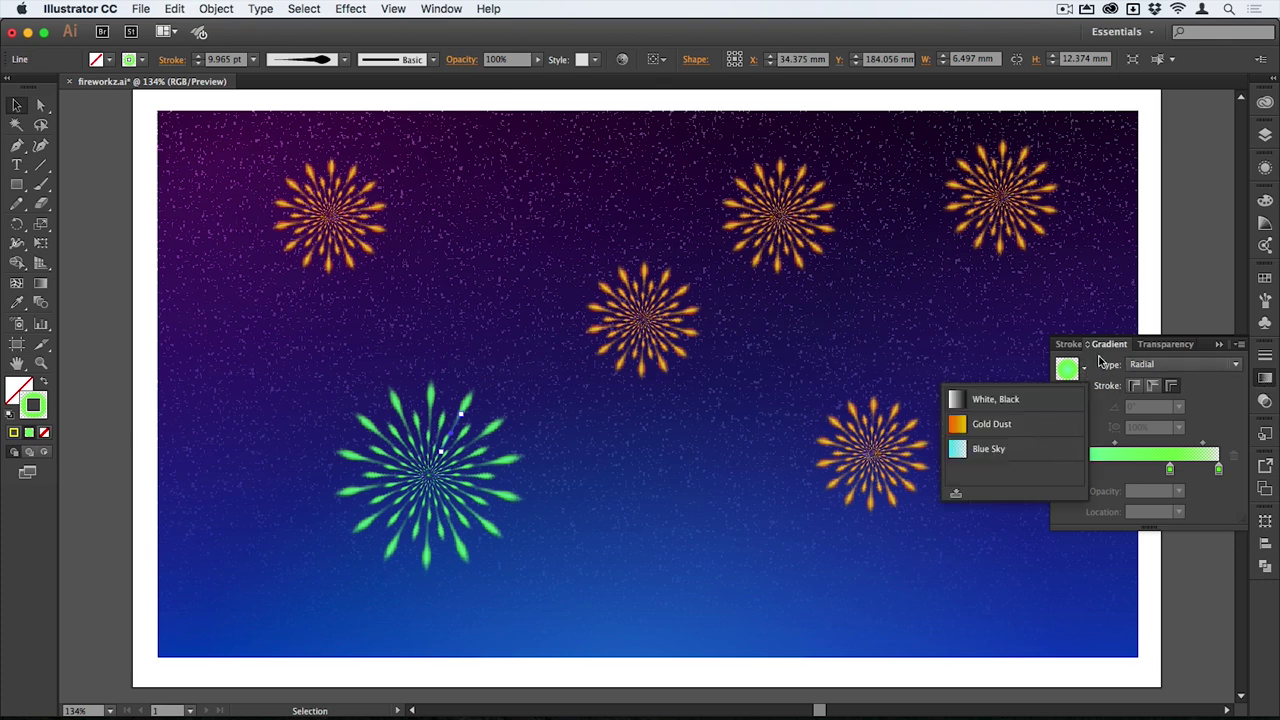
click(1102, 362)
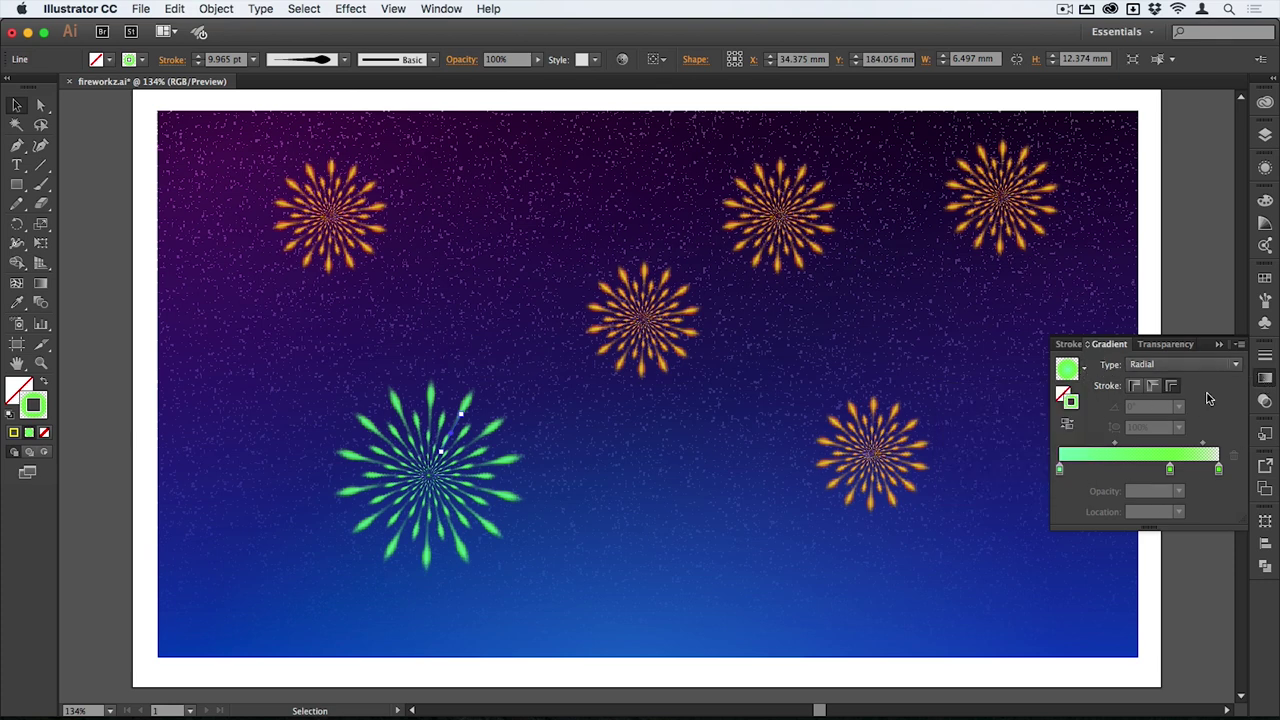
click(1268, 380)
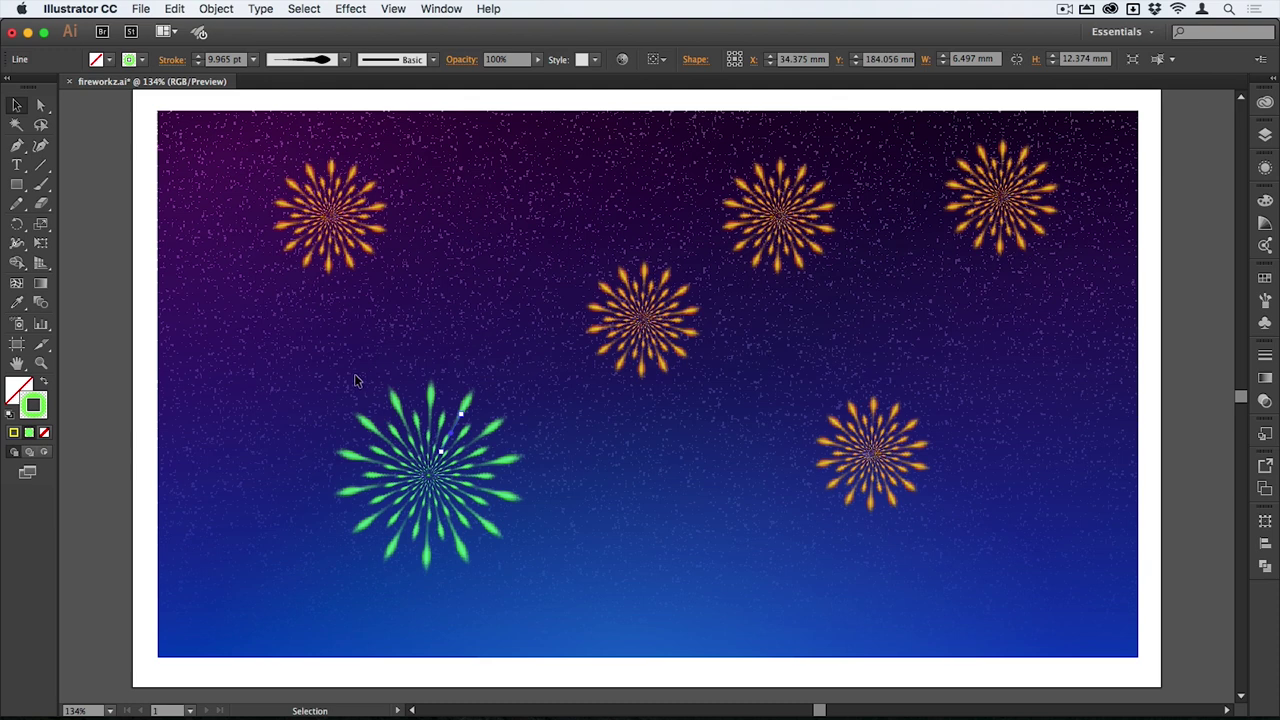
- Change the upper-left burst's Pucker & Bloat effect to -104%
click(345, 189)
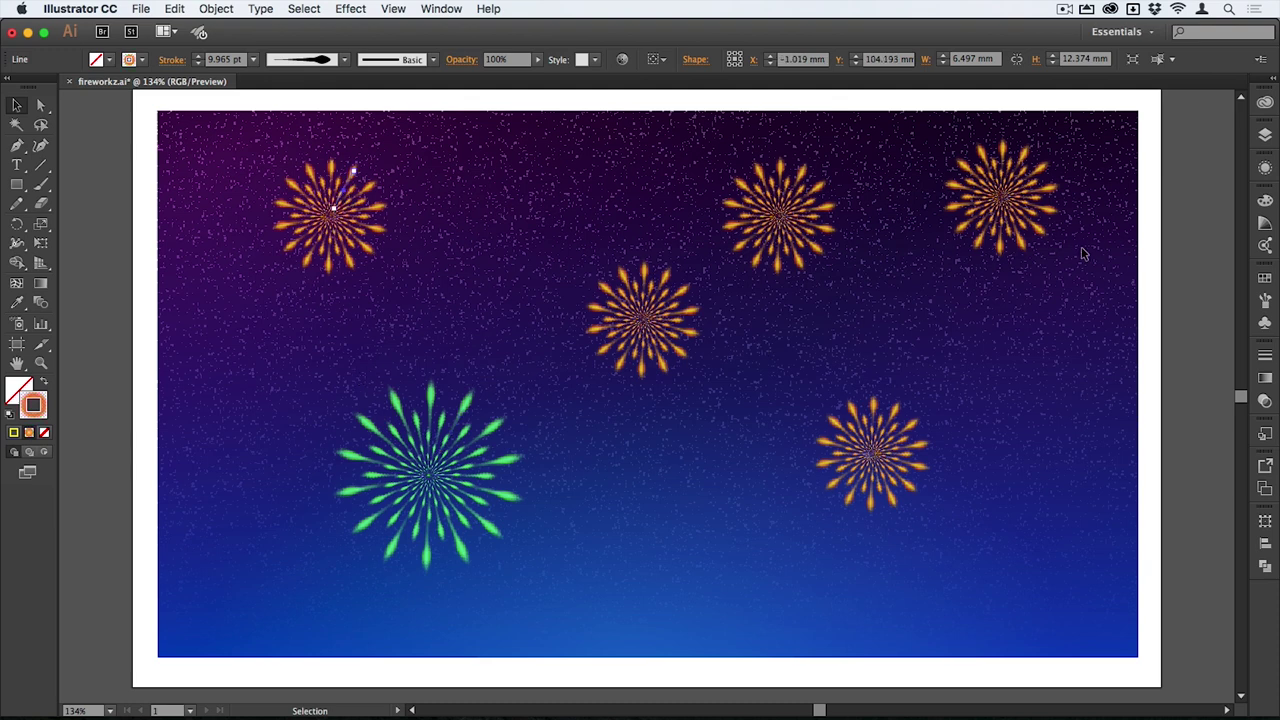
click(1265, 168)
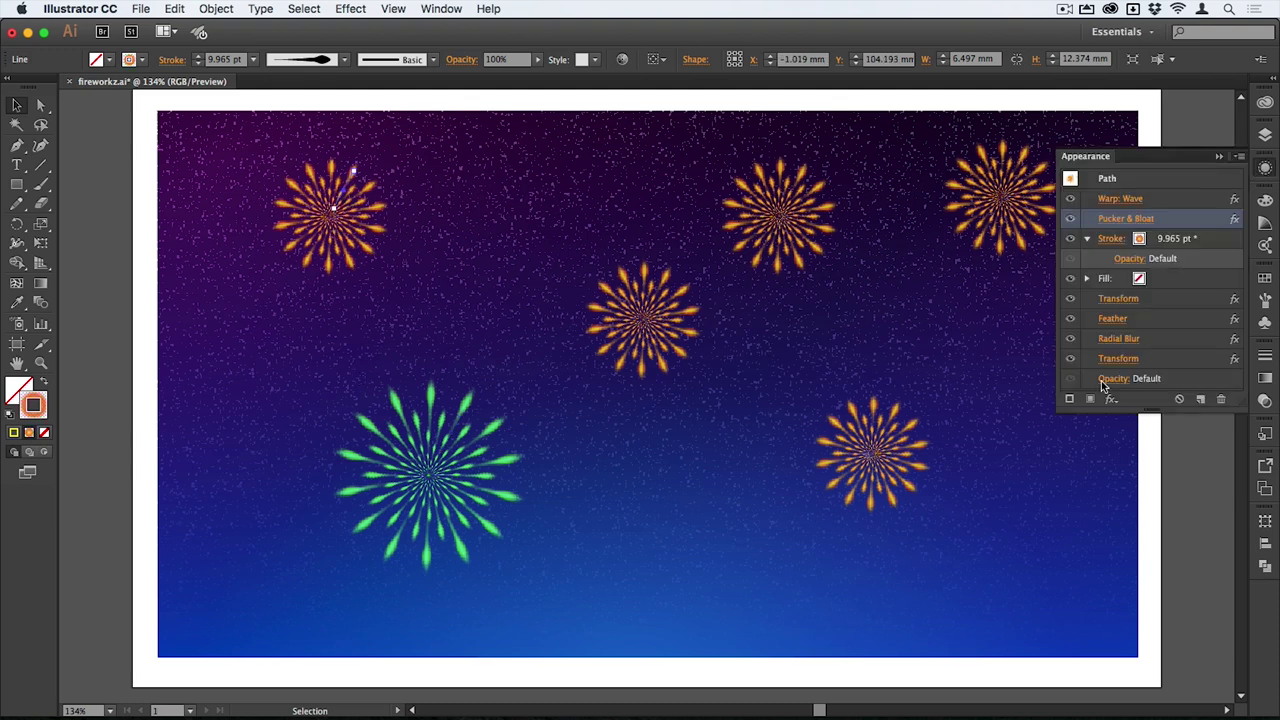
double_click(1125, 220)
drag(977, 288, 946, 288)
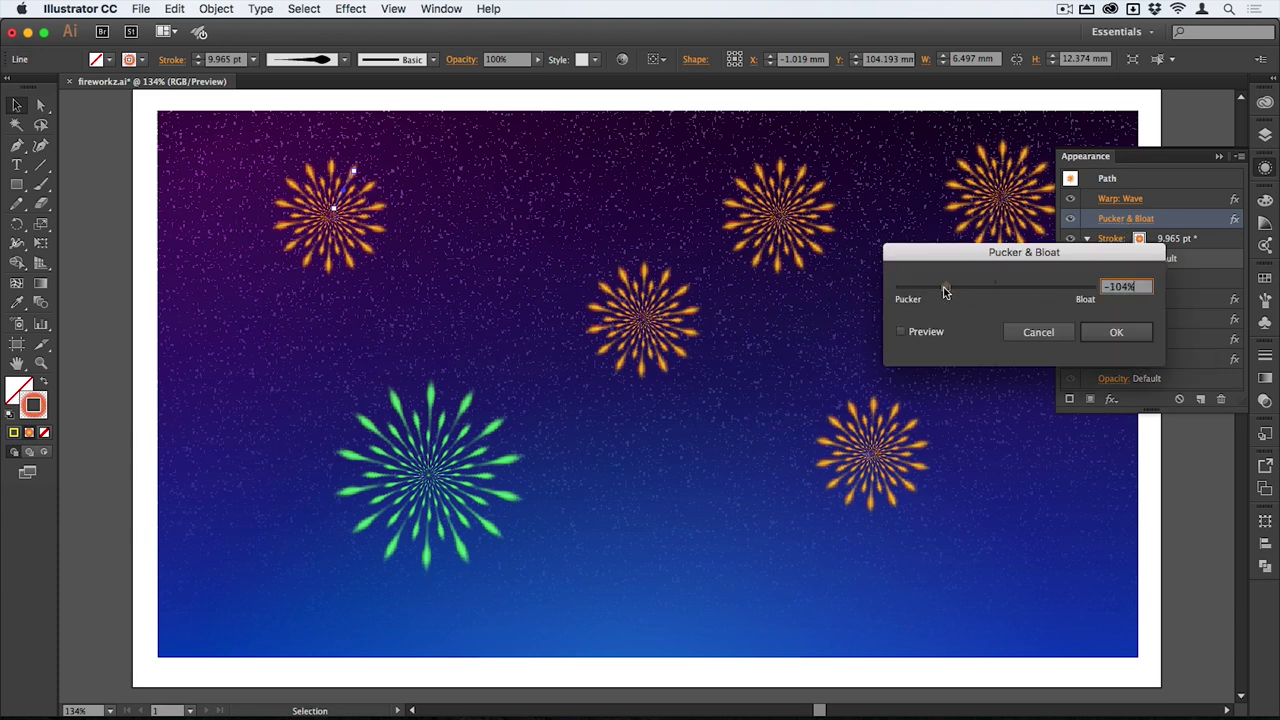
click(1110, 334)
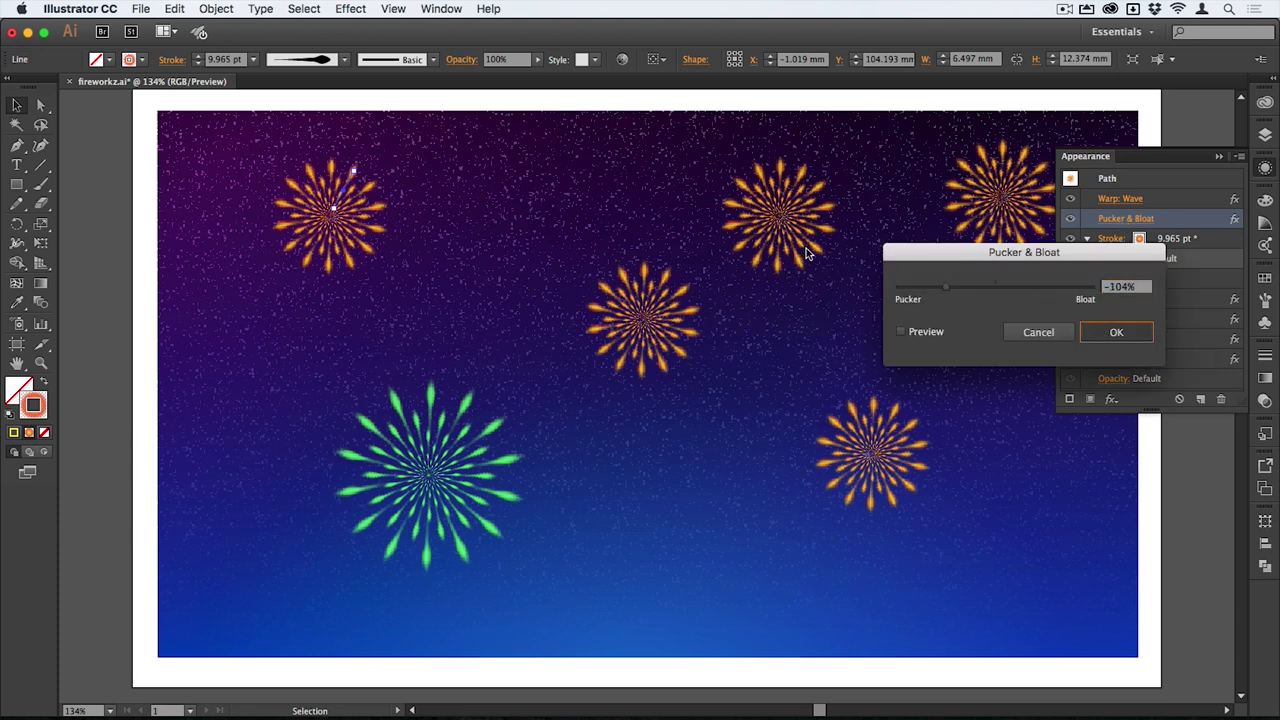
click(1117, 331)
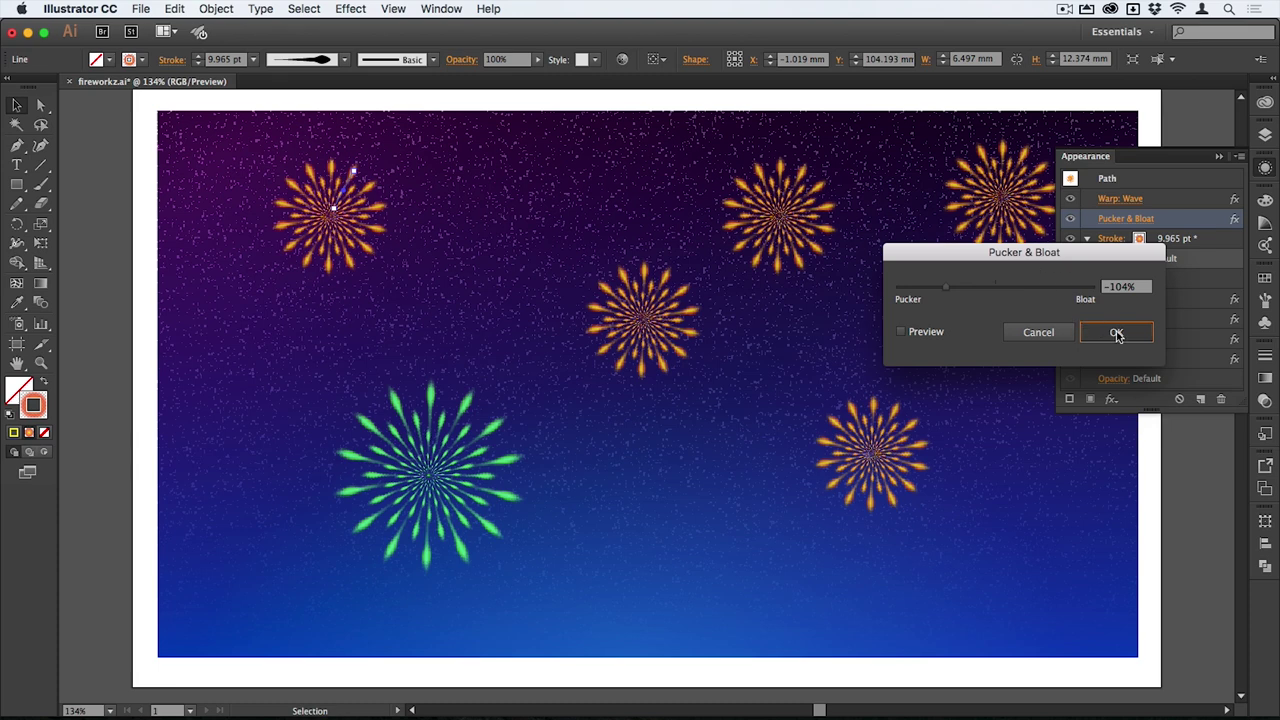